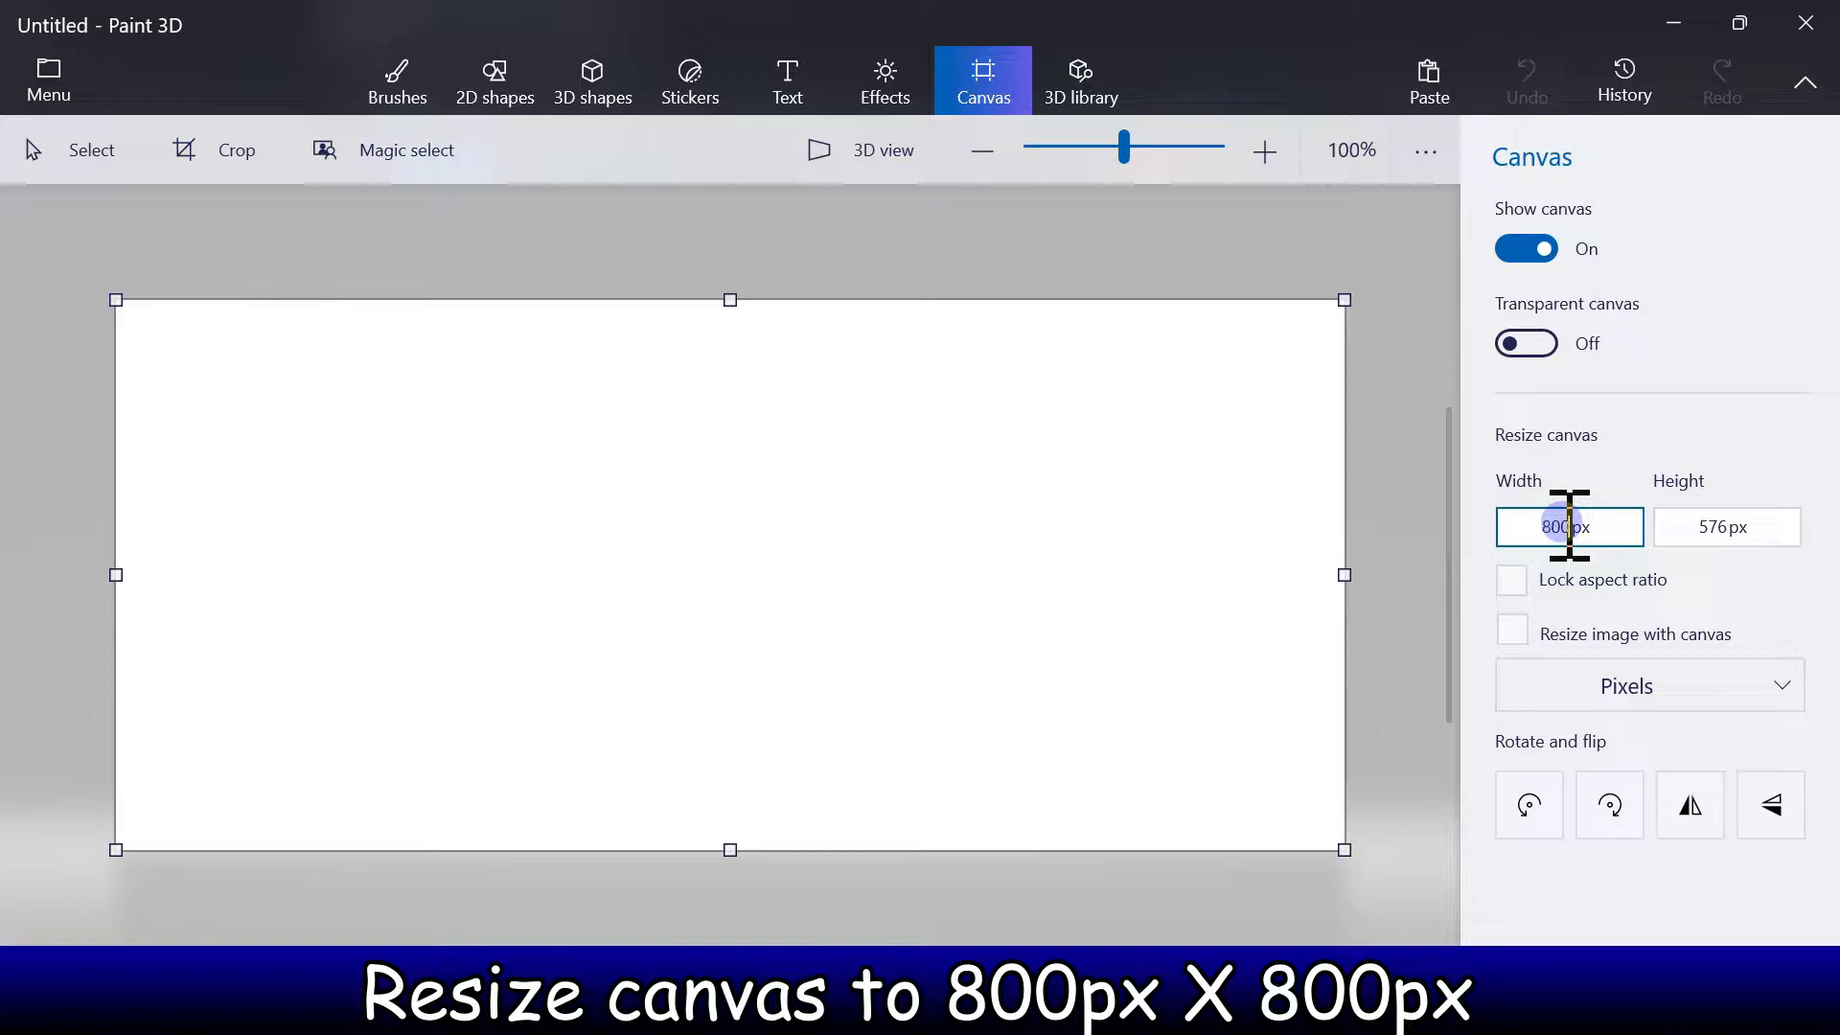
# - Set the canvas height to 800 px
pyautogui.click(1717, 522)
pyautogui.doubleClick(1716, 522)
pyautogui.write('800')
pyautogui.press('Return')
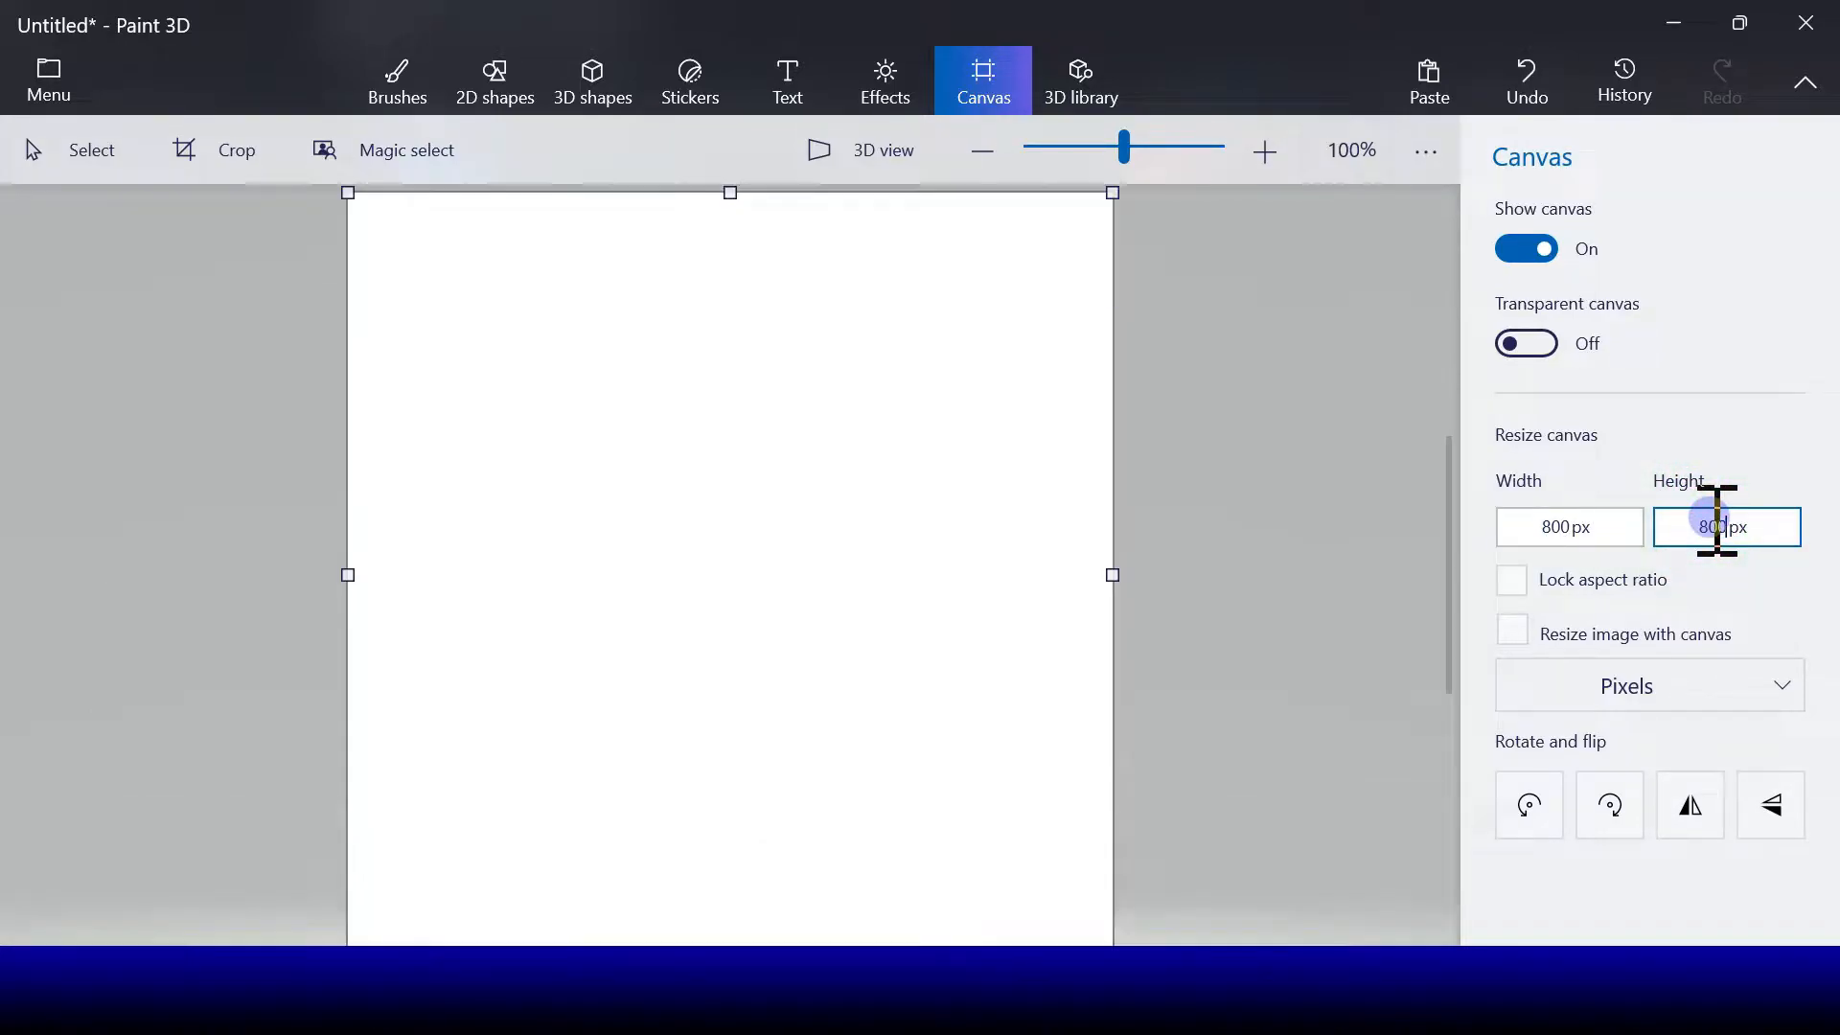
# - Fill the whole canvas with the Aqua colour using the Fill brush
pyautogui.click(408, 96)
pyautogui.click(1763, 297)
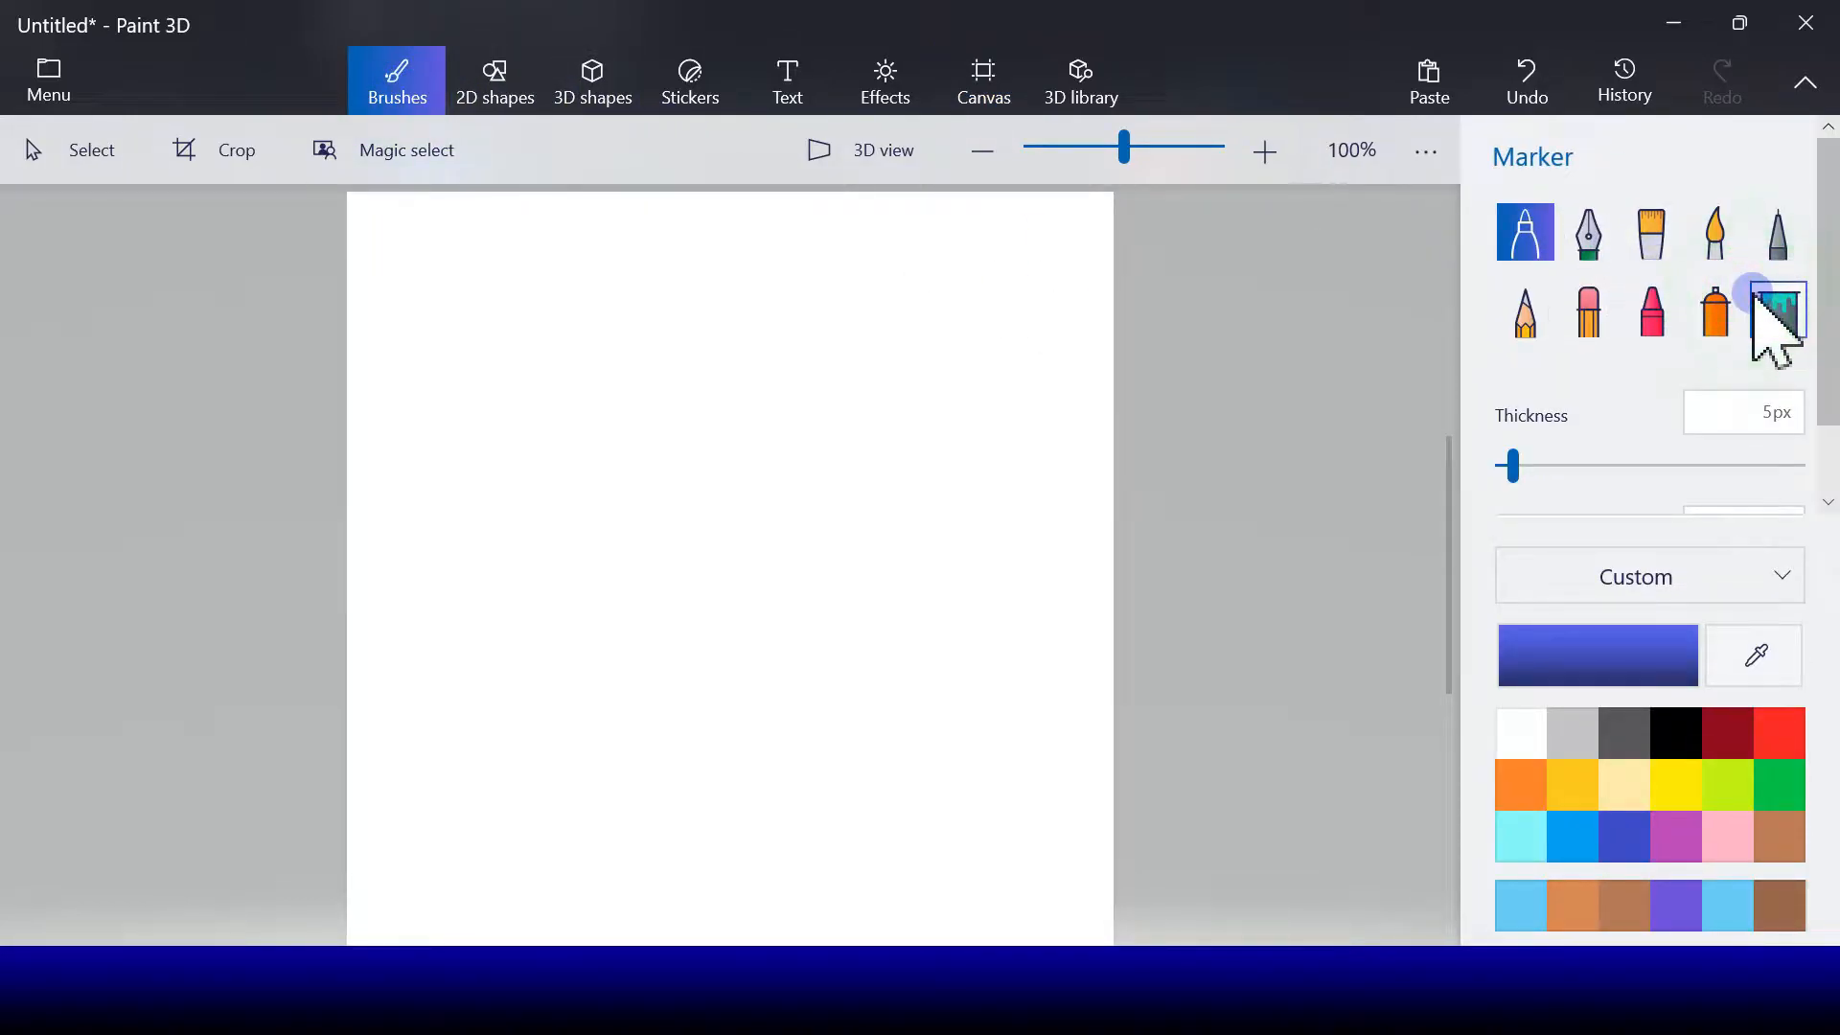
pyautogui.click(1532, 839)
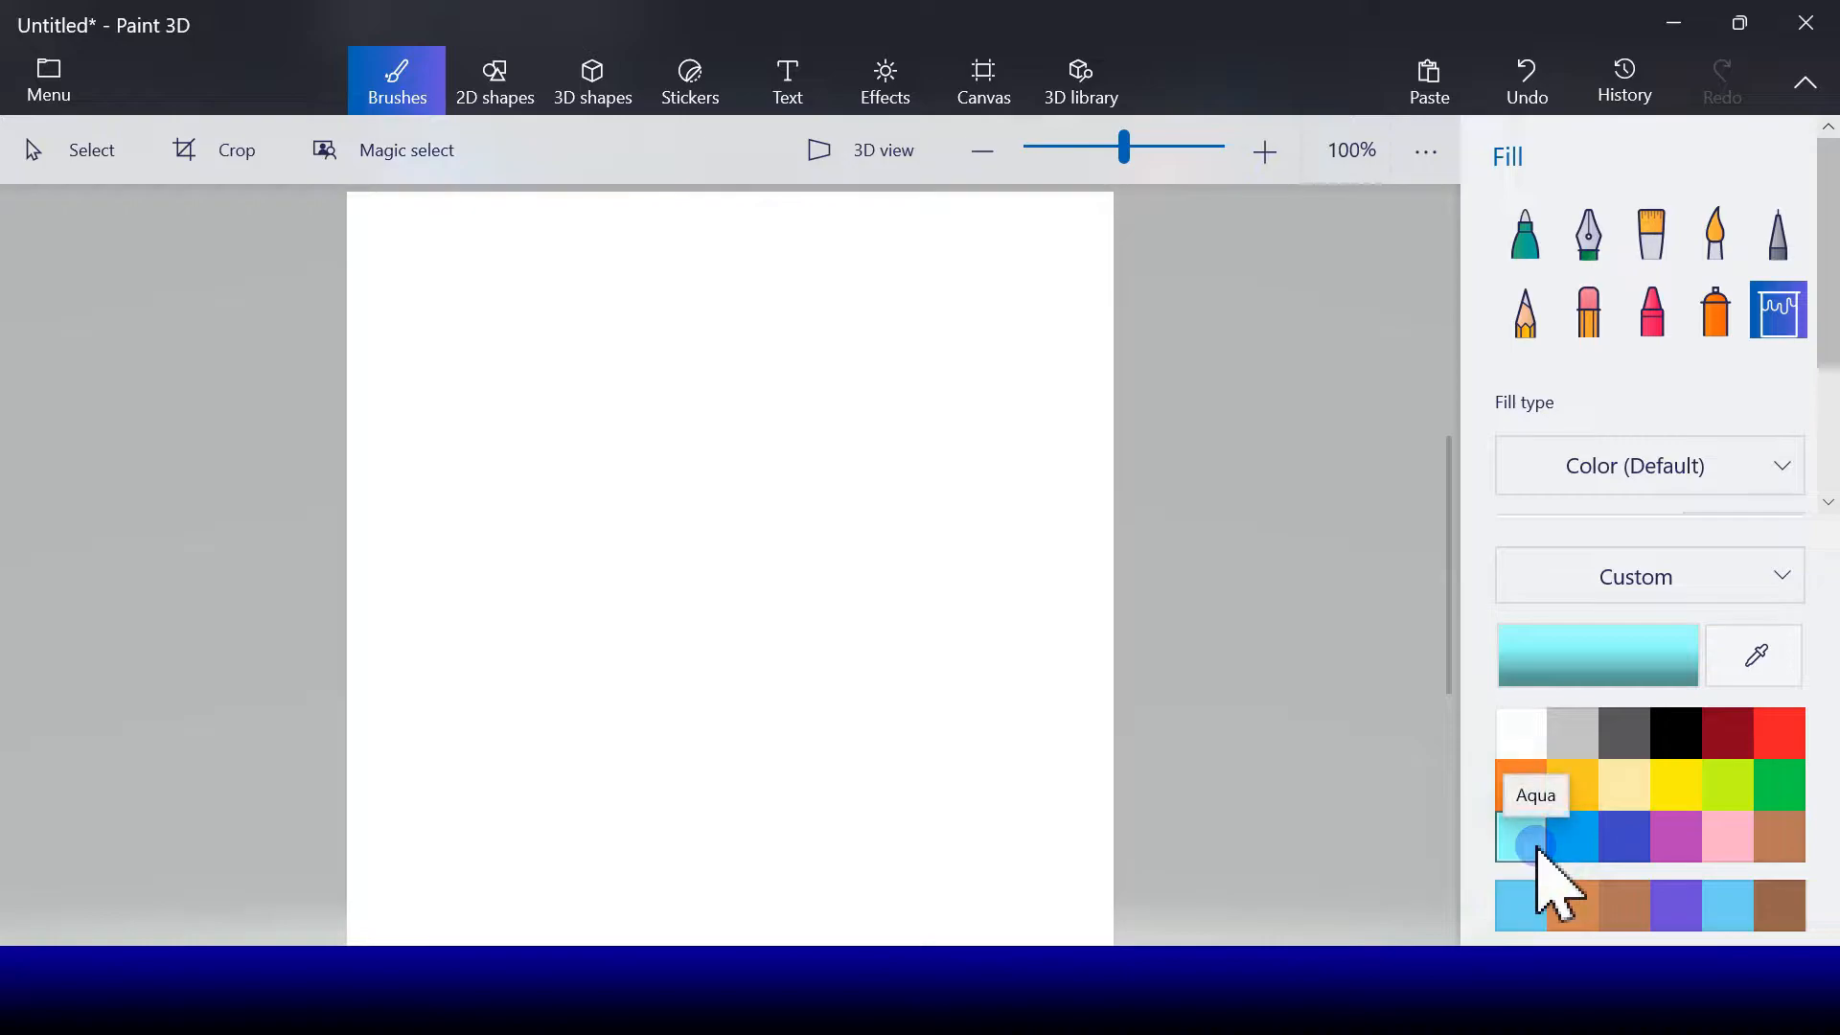
pyautogui.click(872, 264)
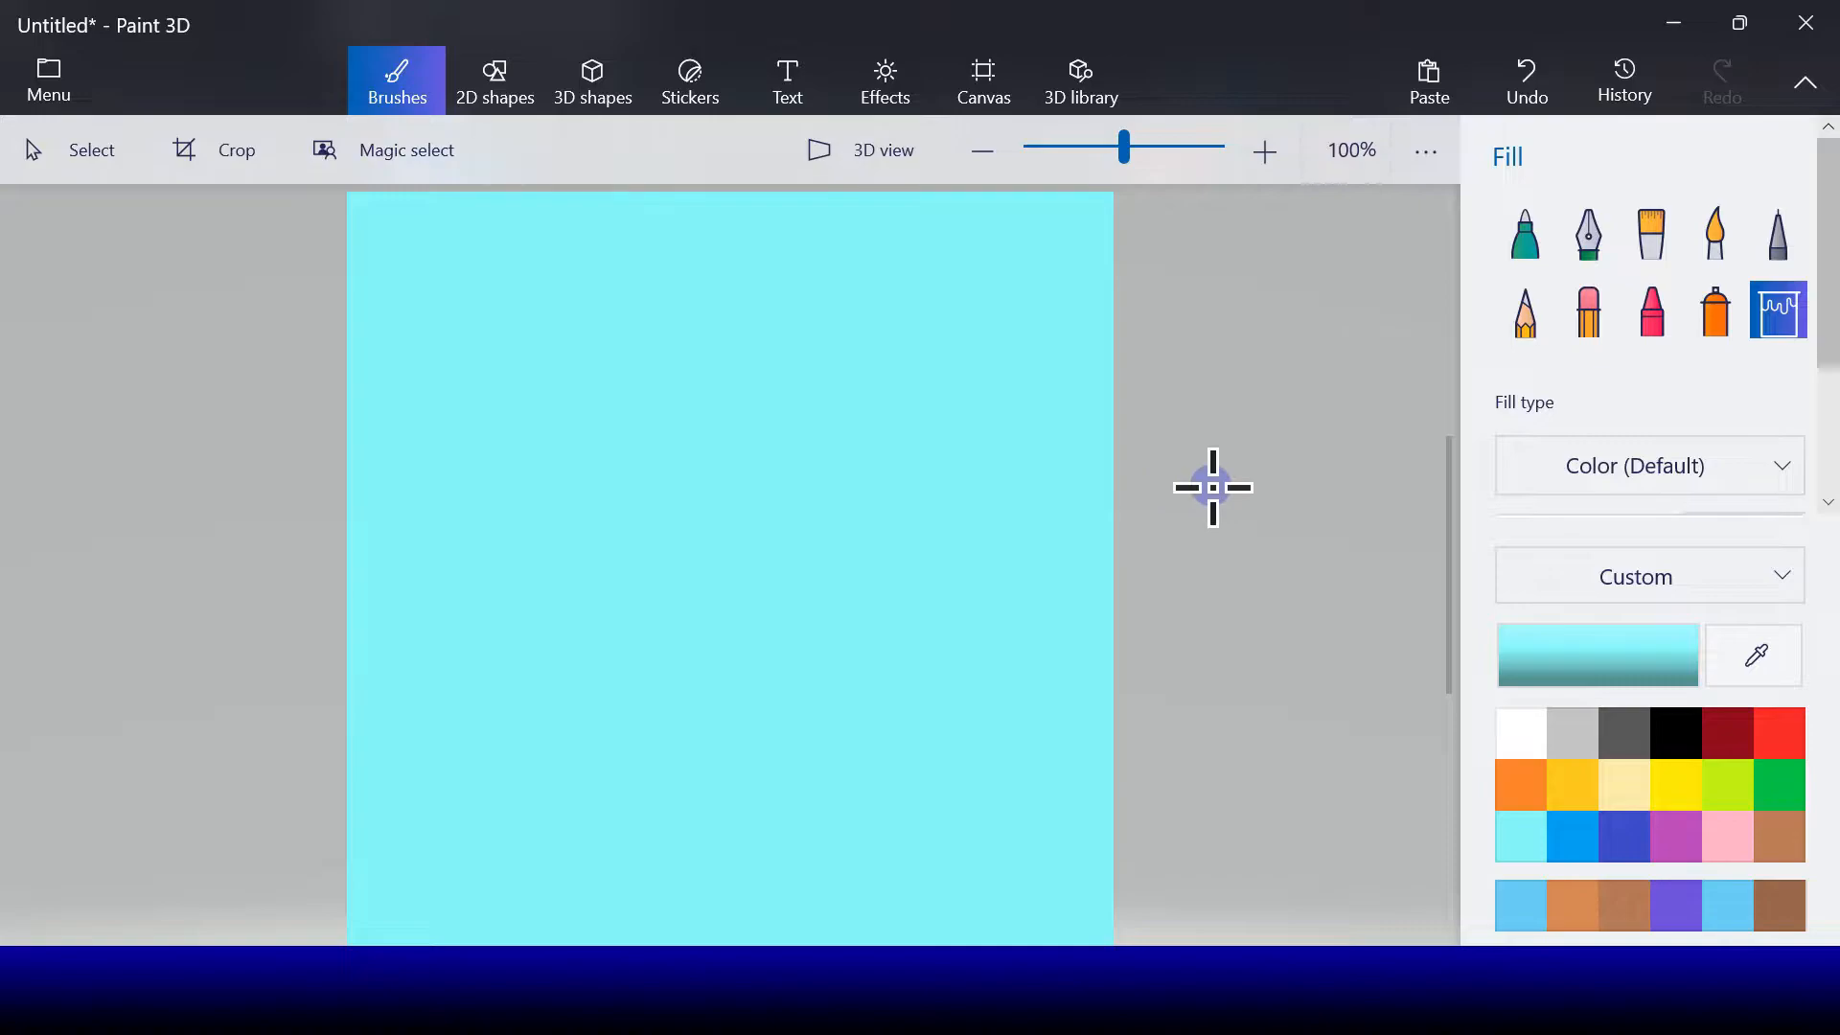
# - Draw a small circle near the canvas's upper-right corner and give it a white outline and a solid white fill
pyautogui.click(503, 81)
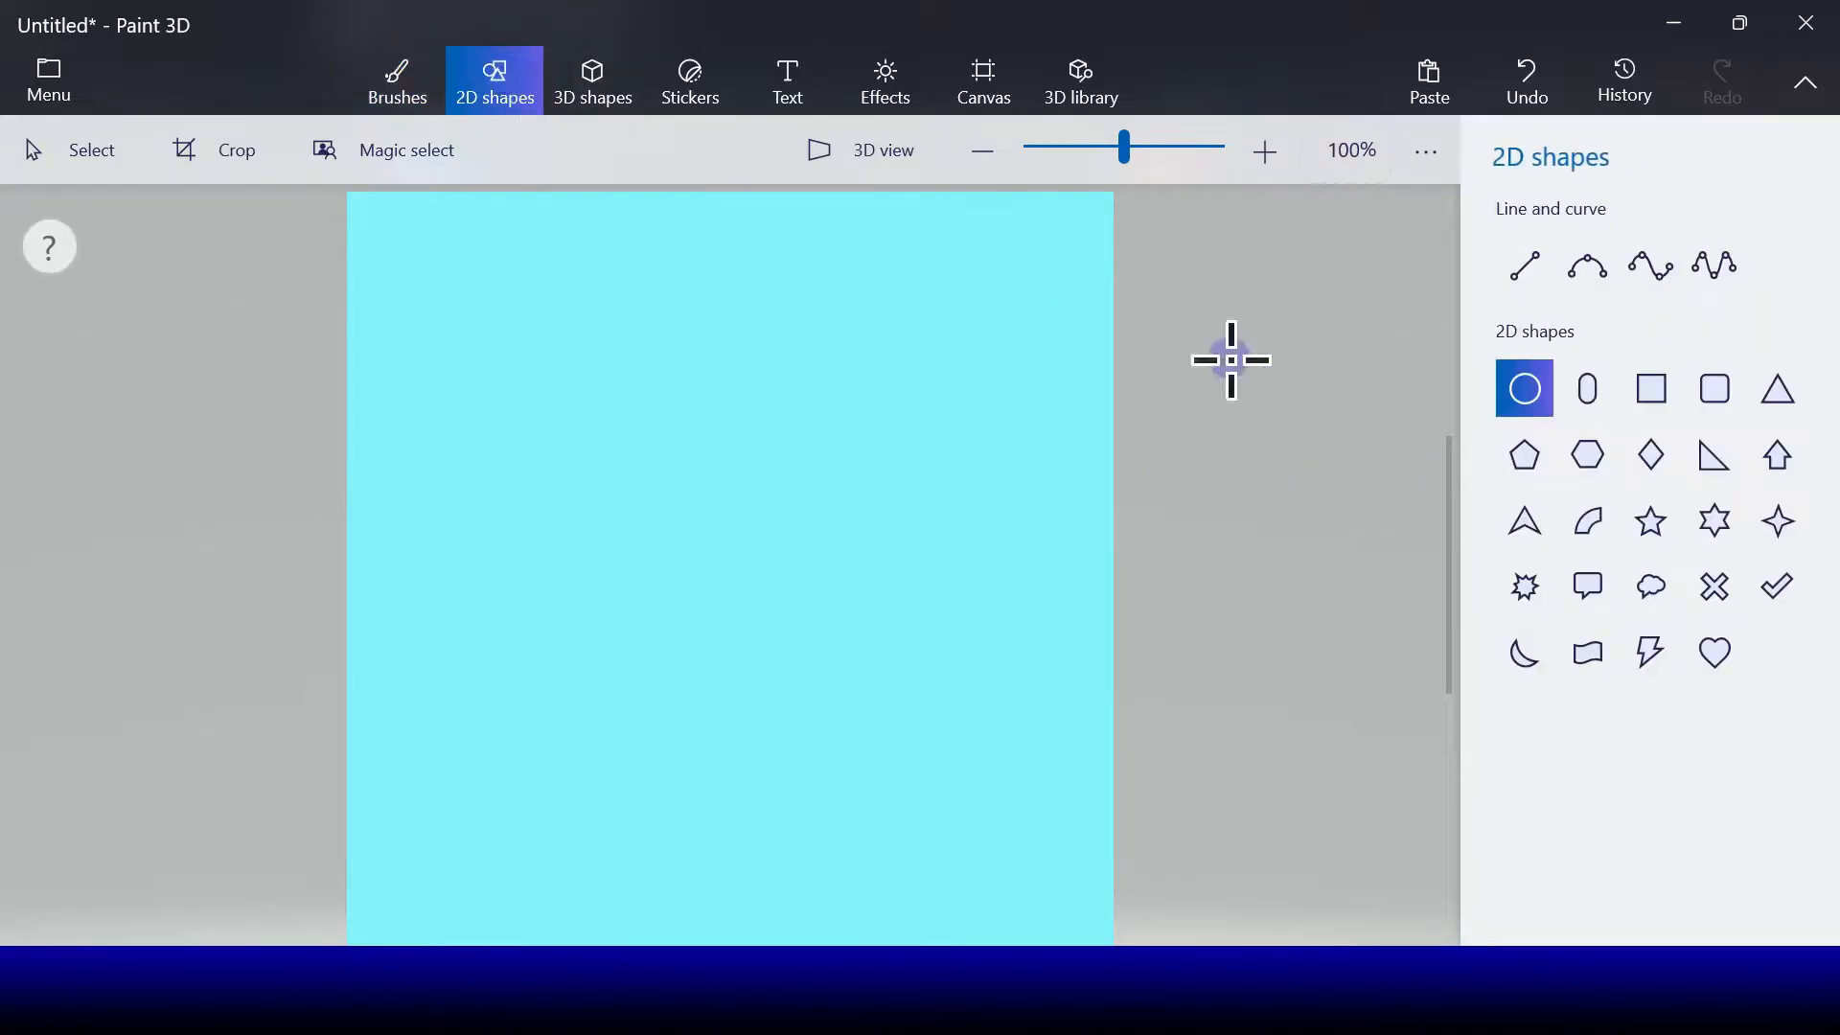
pyautogui.moveTo(933, 245); pyautogui.dragTo(1004, 316)
pyautogui.click(1542, 422)
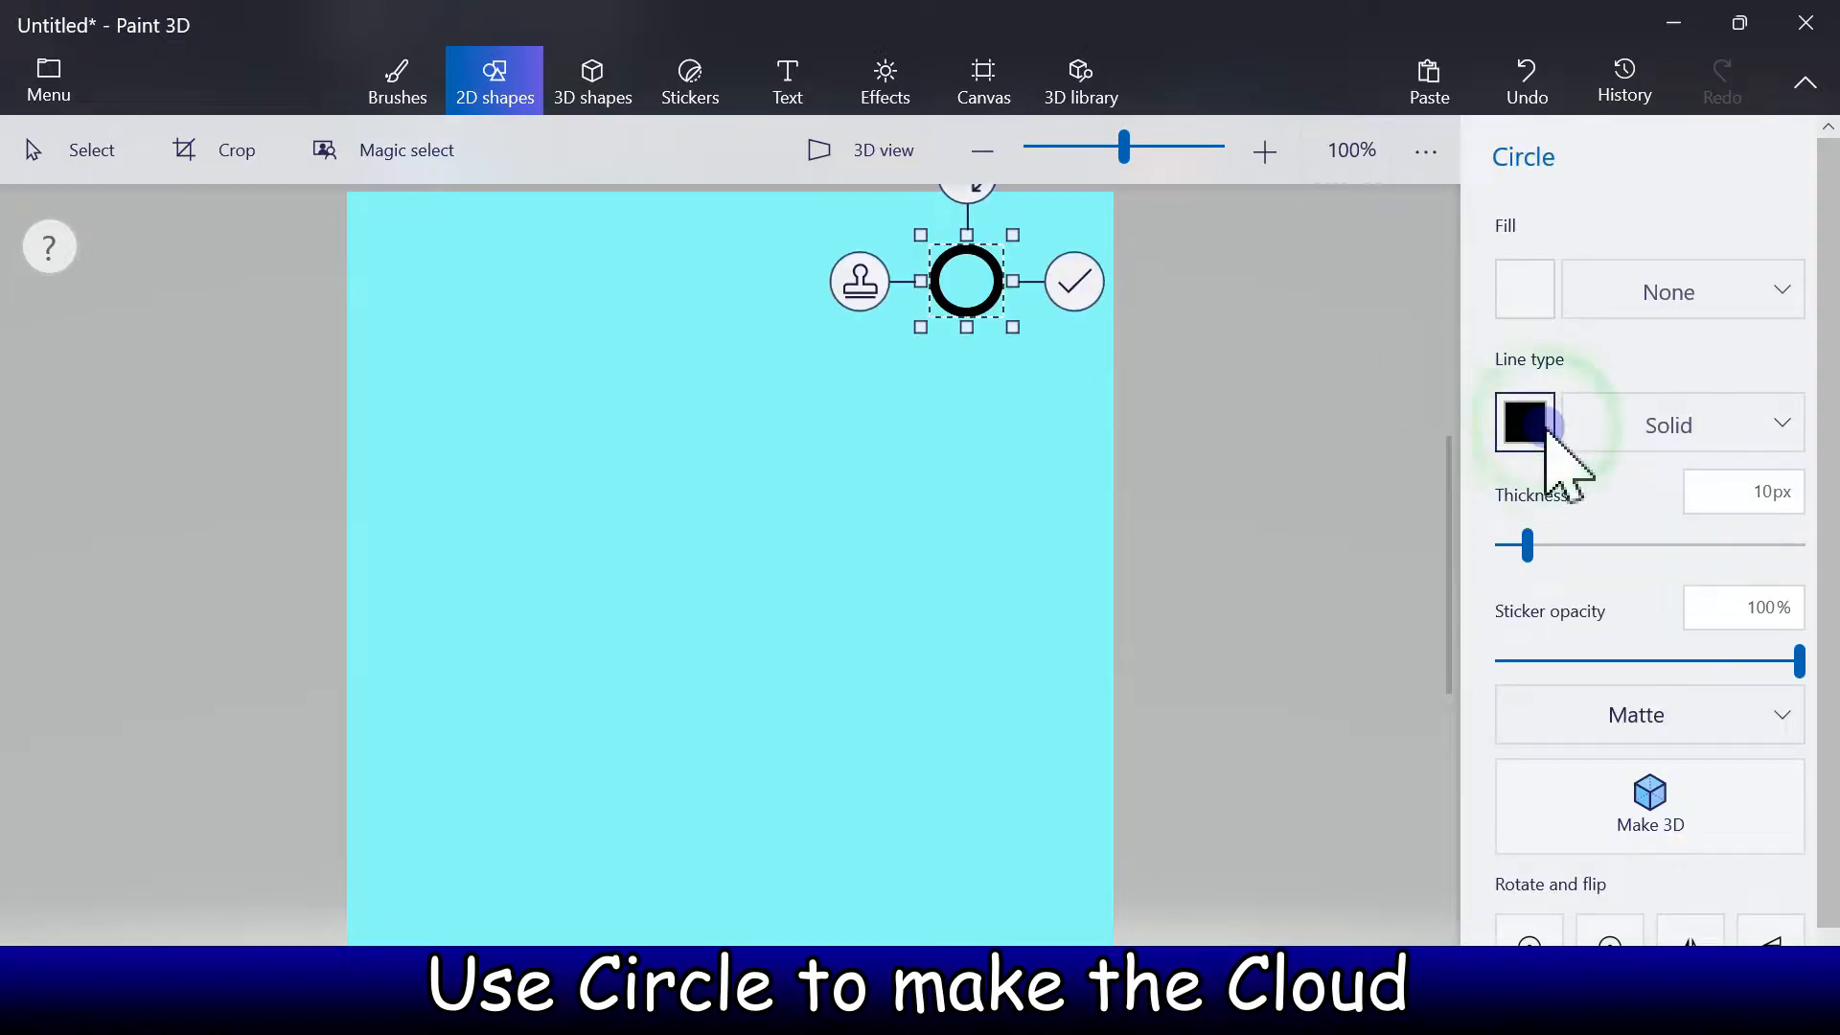
pyautogui.click(1398, 518)
pyautogui.click(1509, 312)
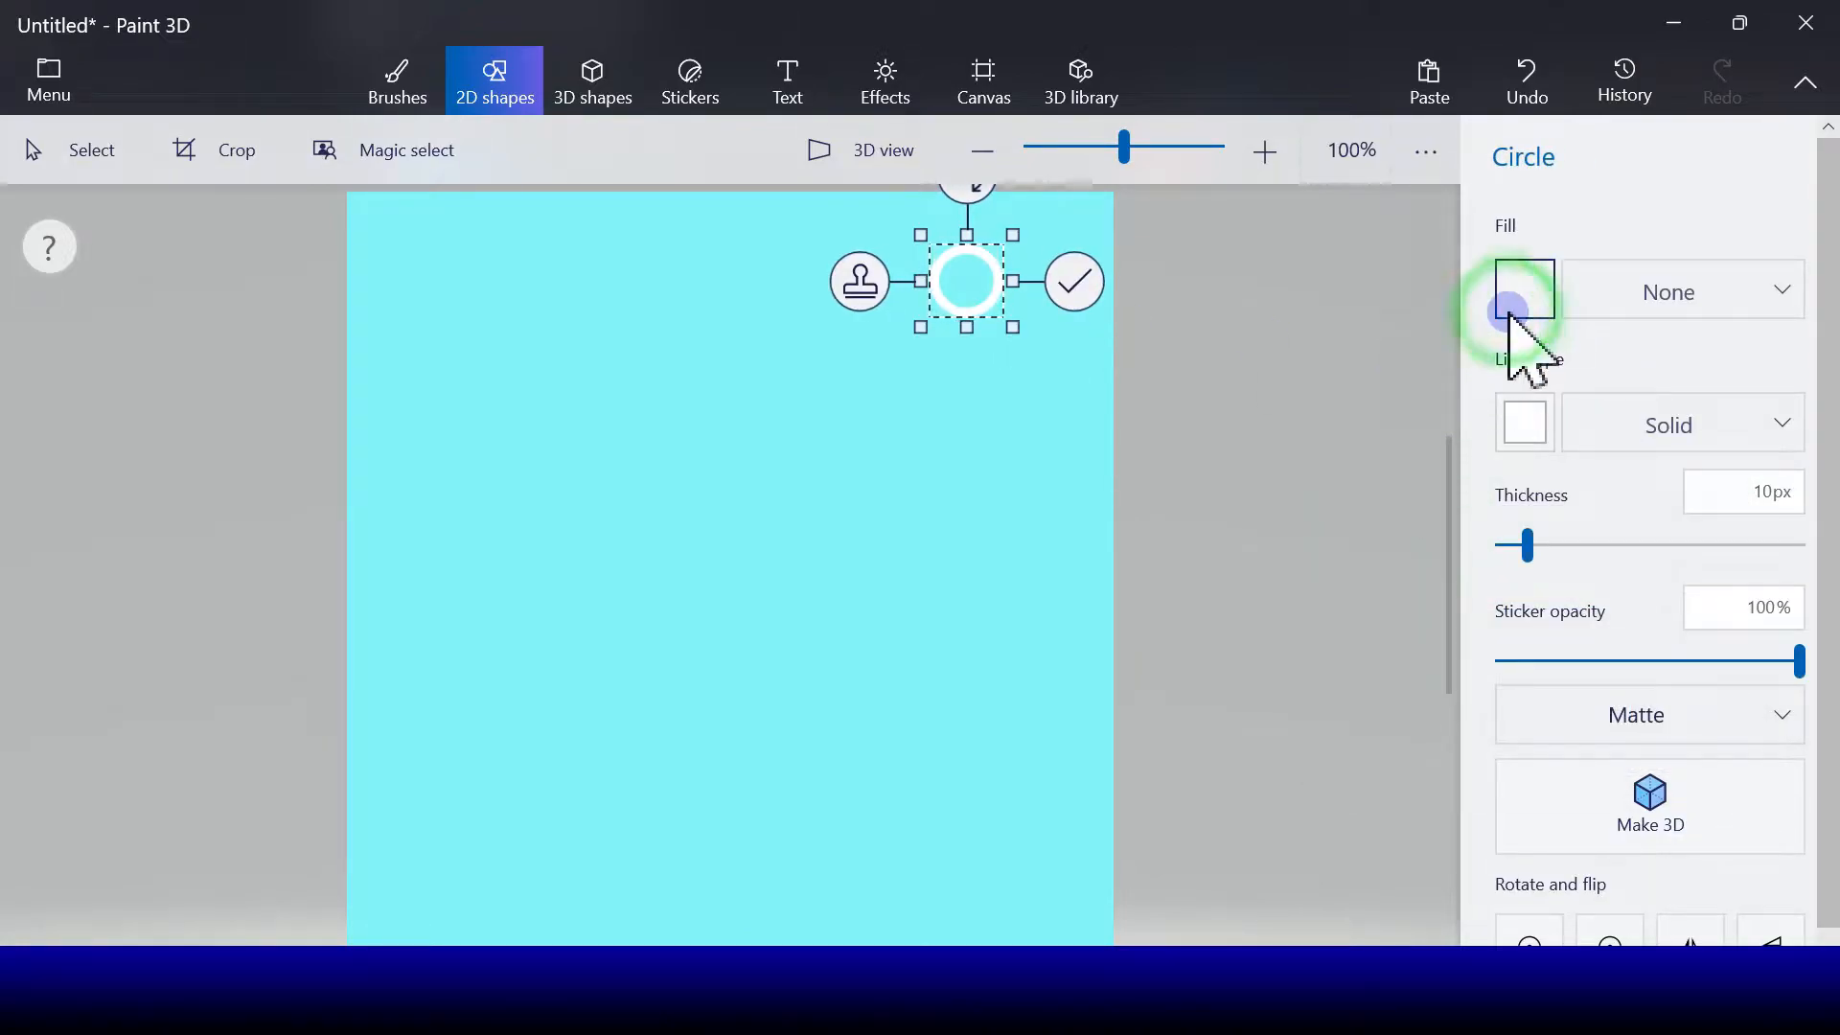
pyautogui.click(1399, 412)
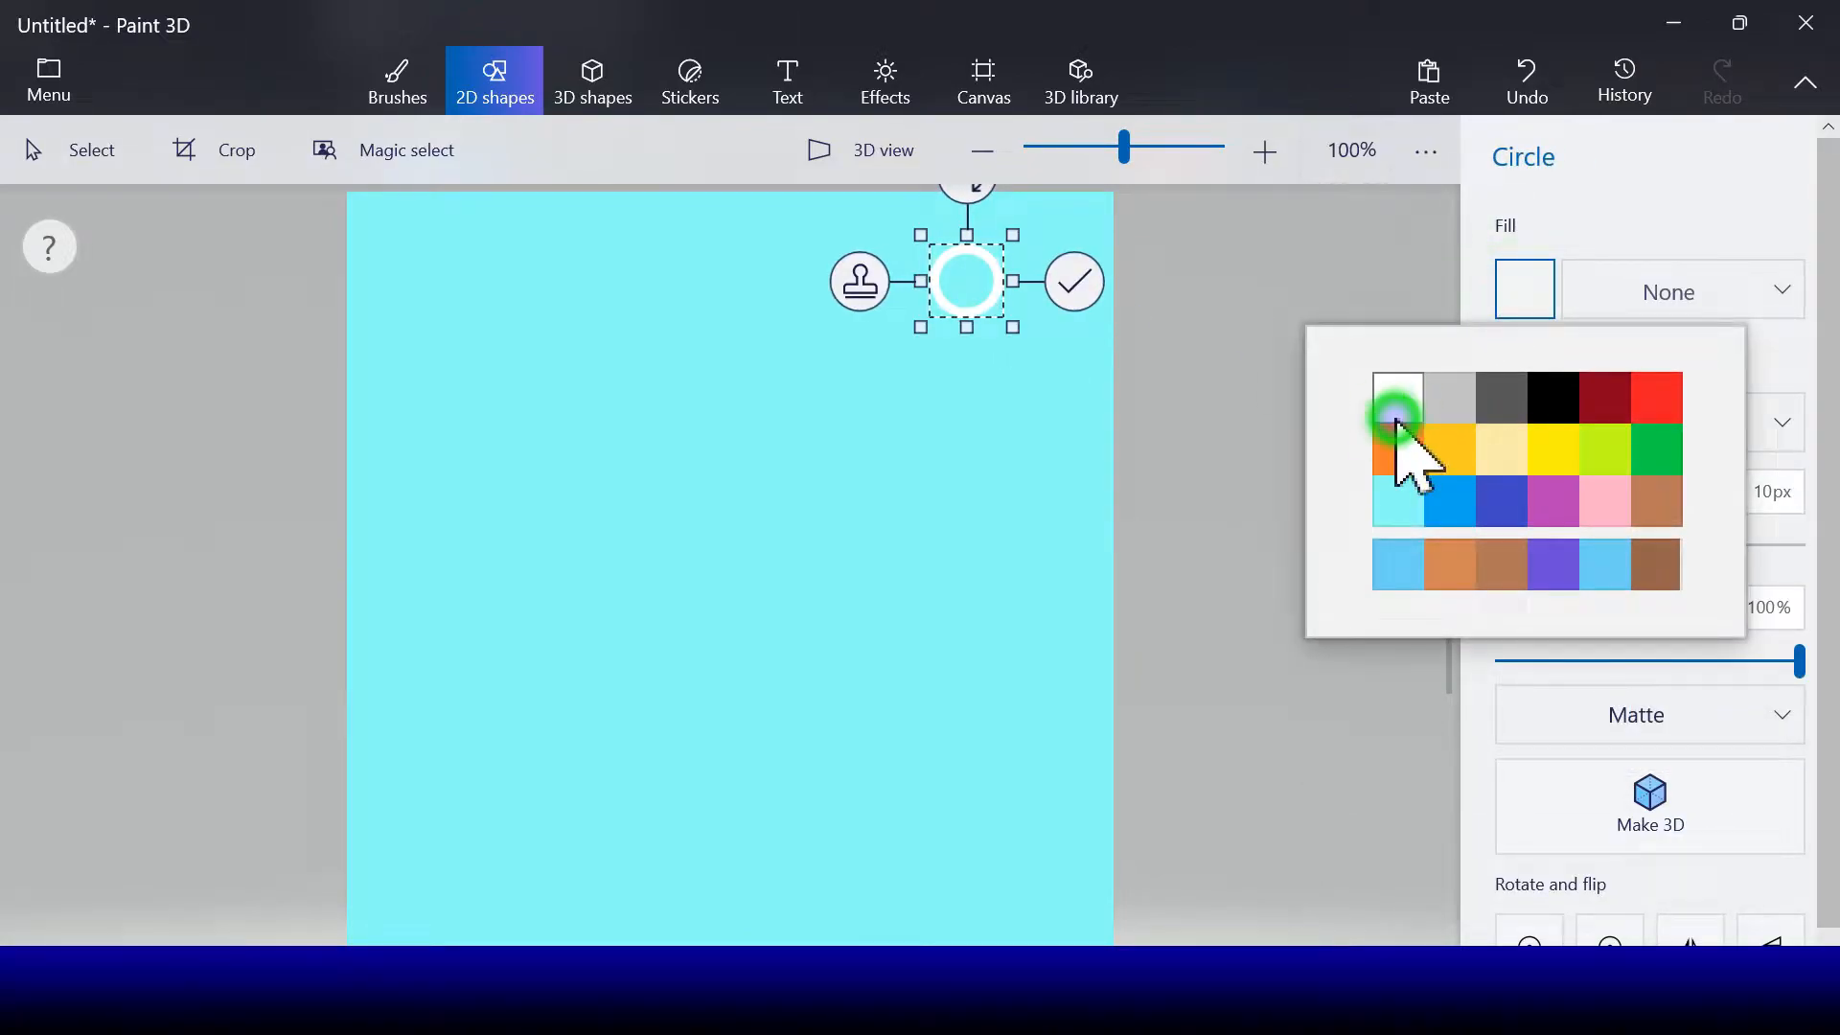
# - Stamp overlapping copies of the white circle to build a puffy cloud in the canvas's upper-right area
pyautogui.click(863, 282)
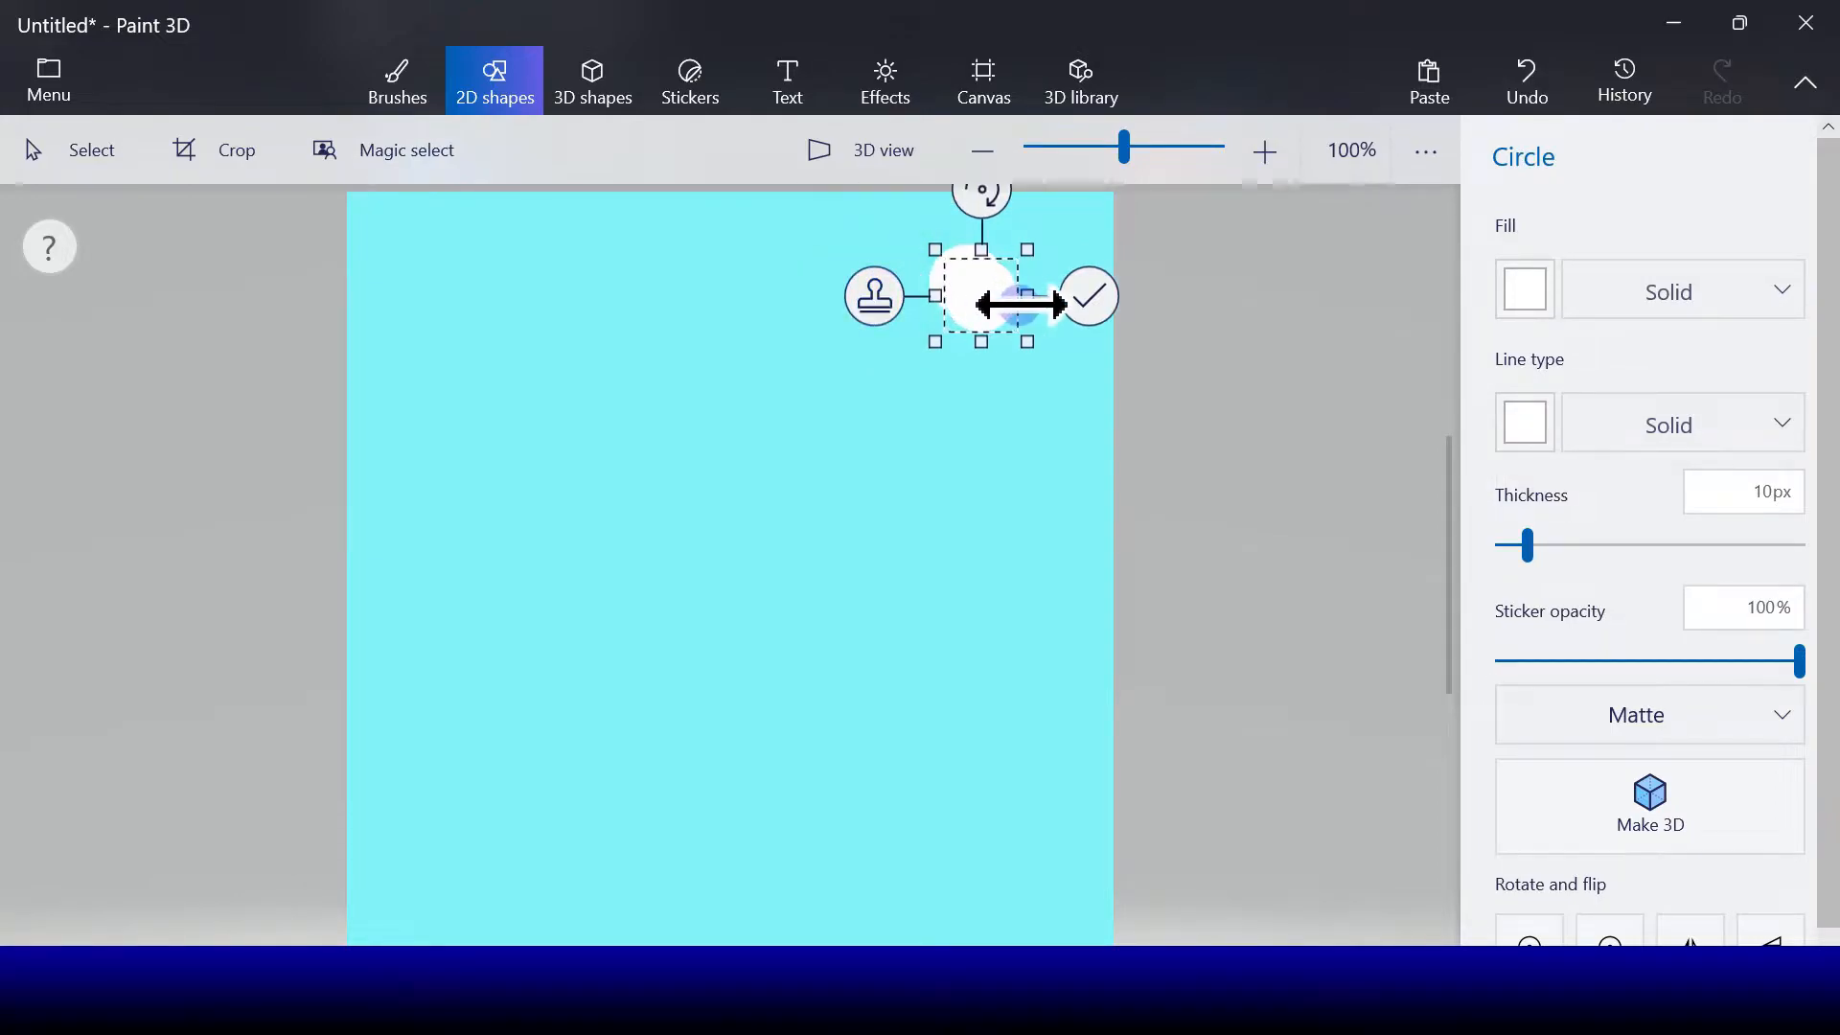
pyautogui.moveTo(978, 317); pyautogui.dragTo(1018, 304)
pyautogui.click(833, 324)
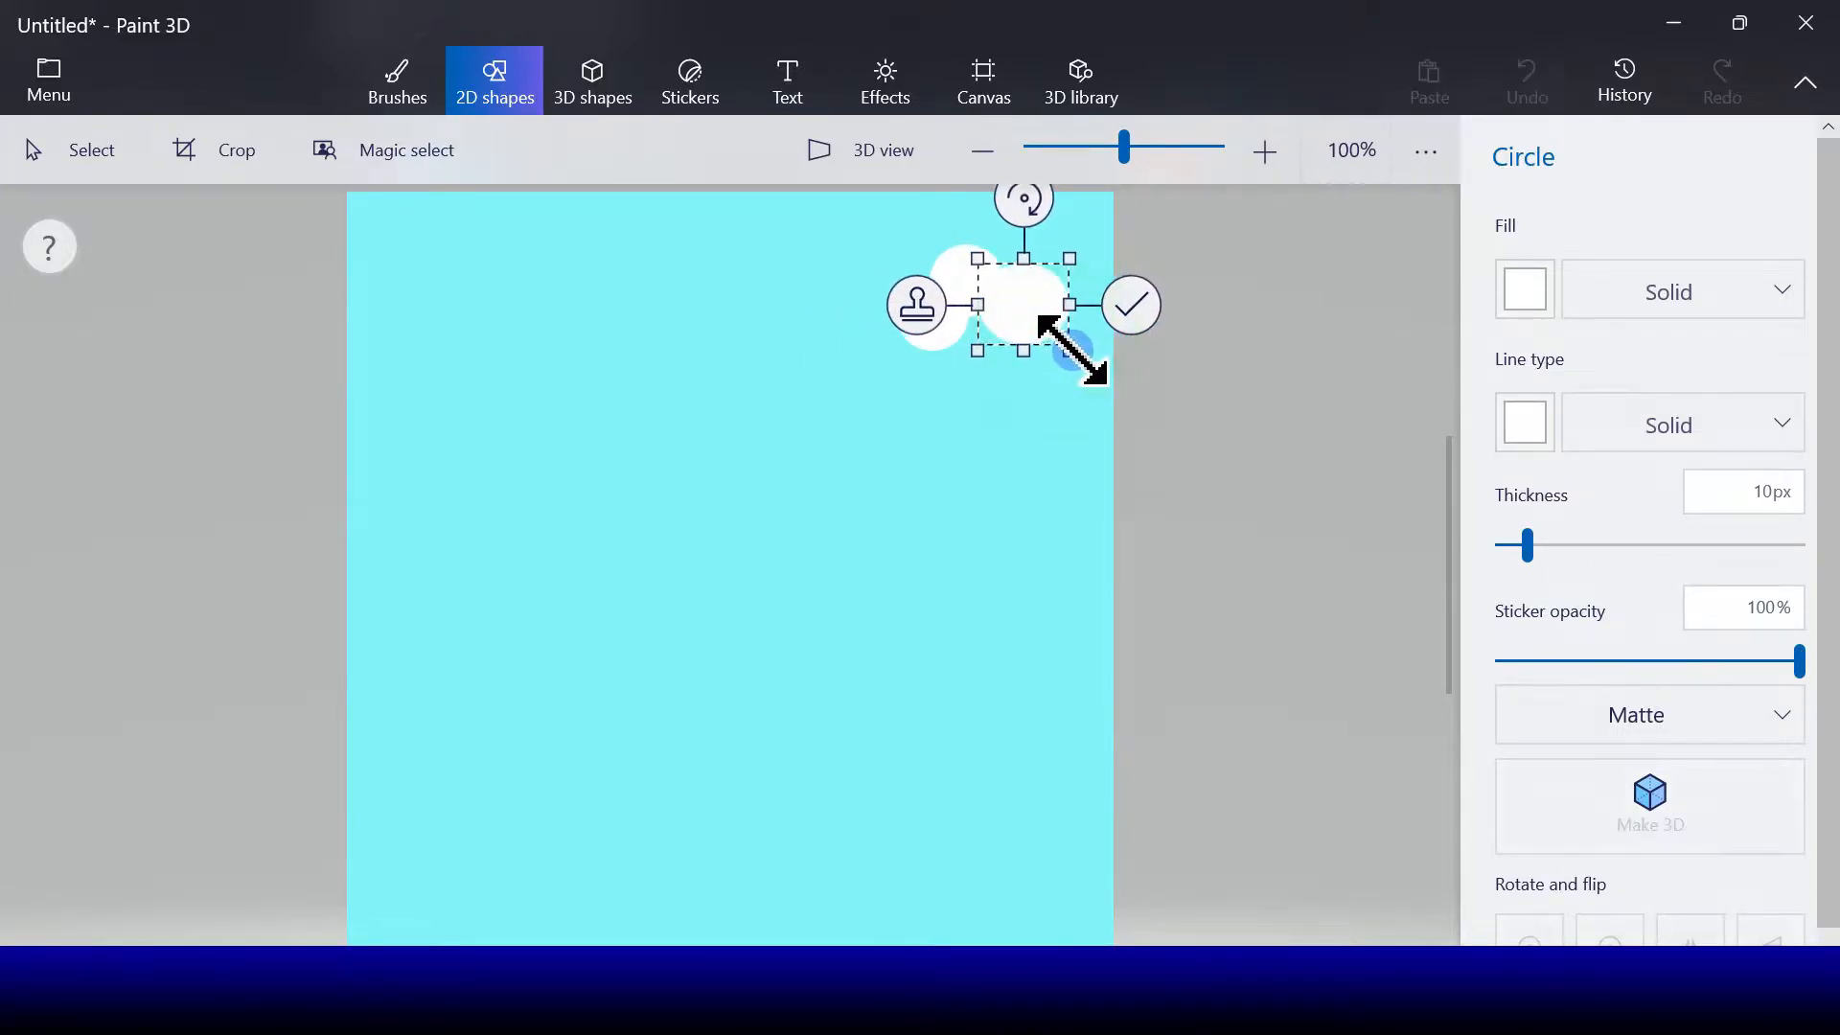
pyautogui.click(938, 326)
pyautogui.moveTo(1043, 316); pyautogui.dragTo(967, 342)
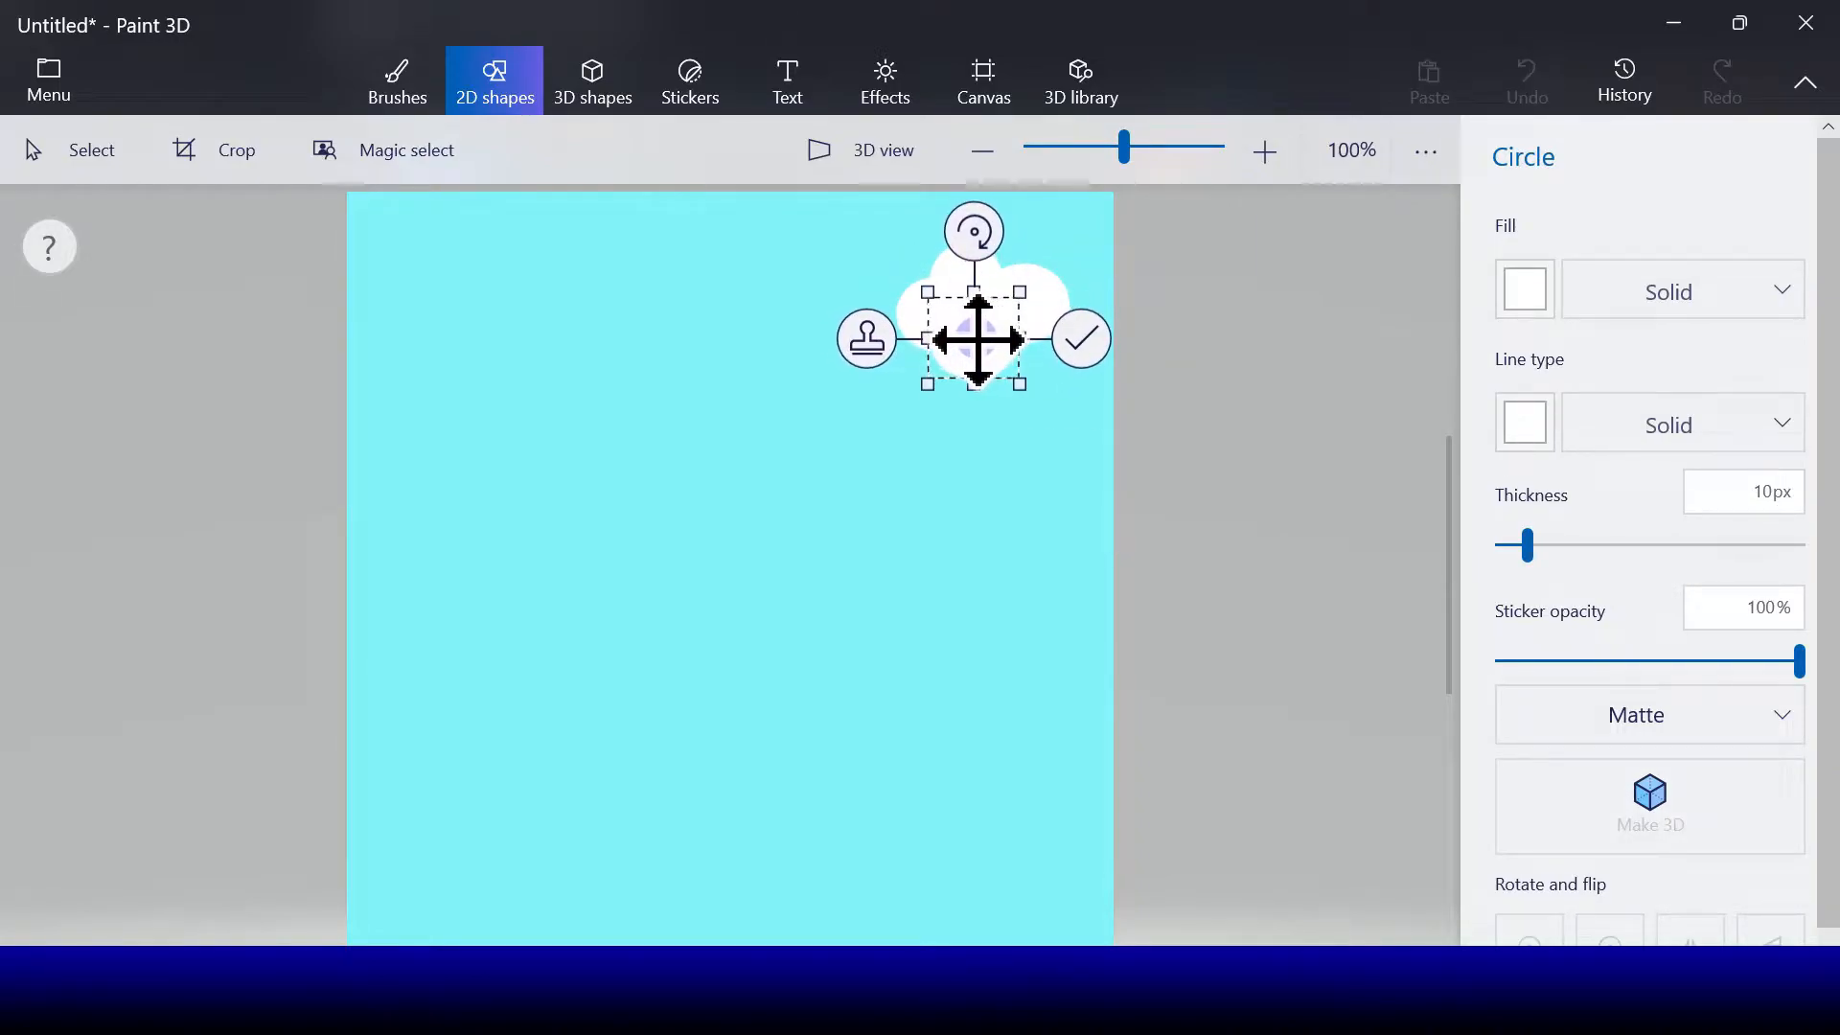
pyautogui.click(883, 348)
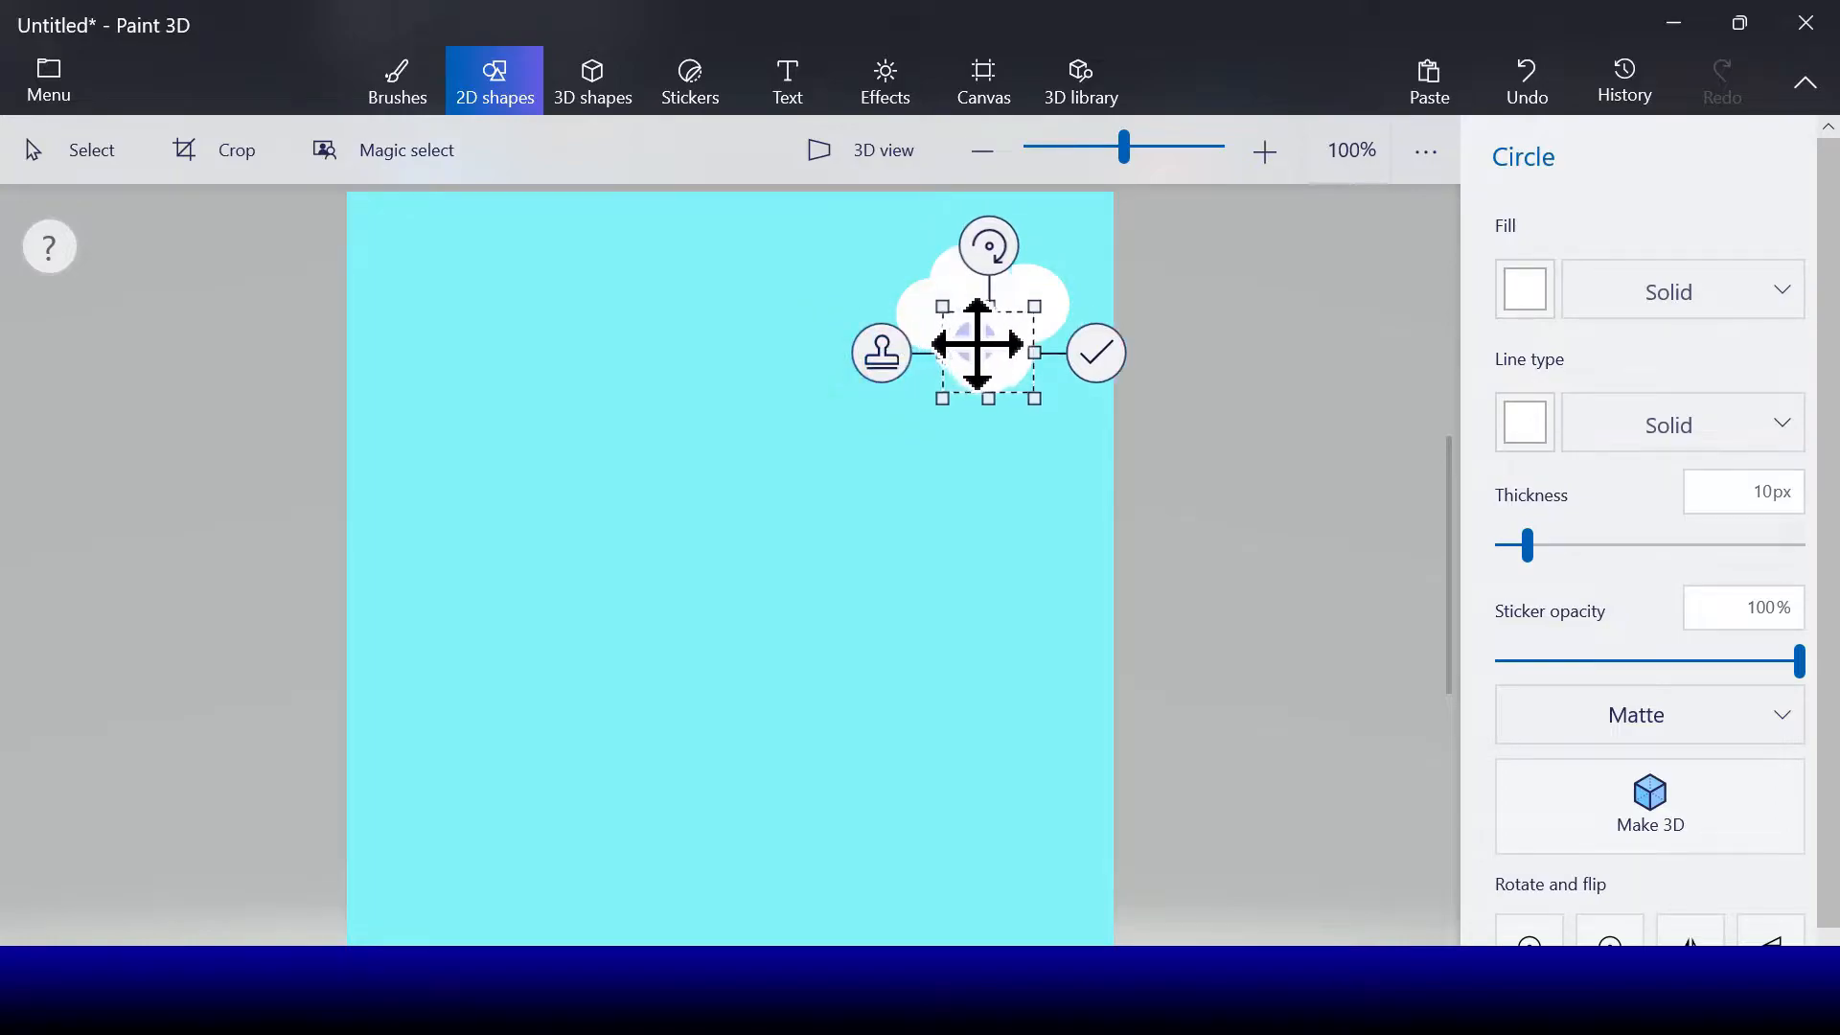
# - Move the circle to the canvas's upper-left area, shrink it and stamp two overlapping puffs for a small cloud
pyautogui.moveTo(946, 395); pyautogui.dragTo(517, 277)
pyautogui.click(924, 343)
pyautogui.click(383, 267)
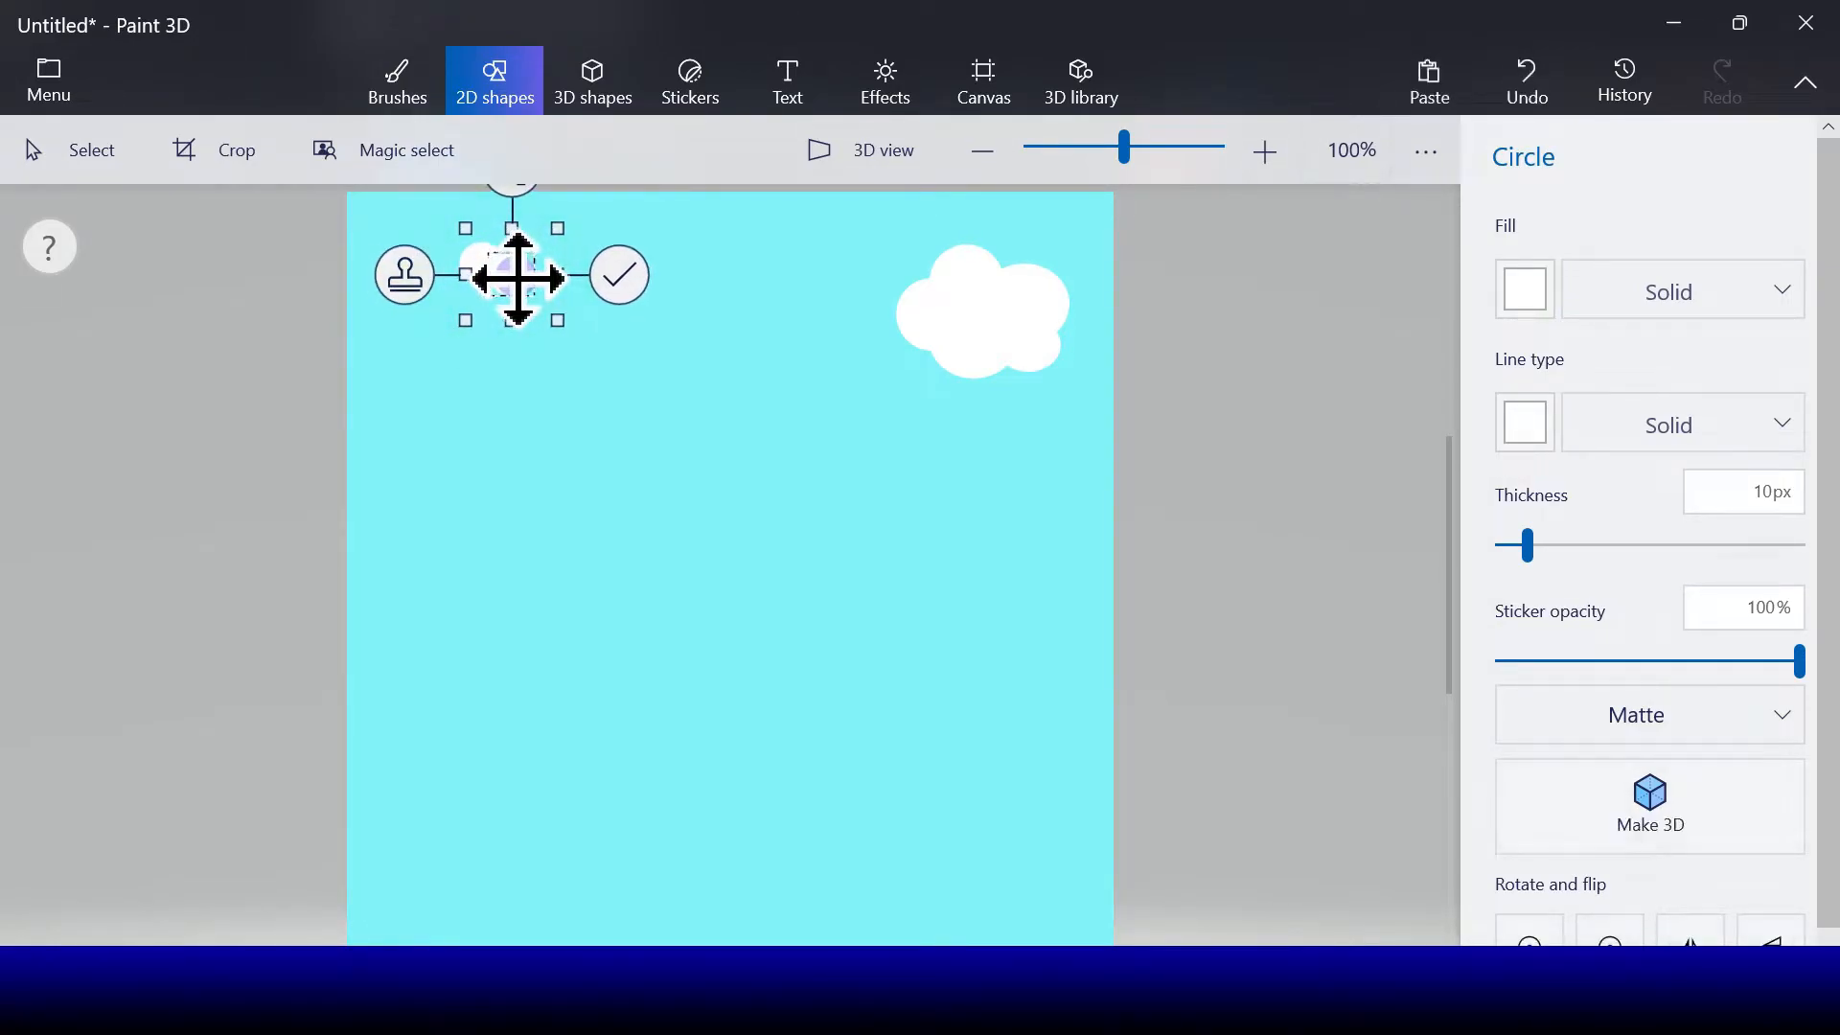
pyautogui.click(519, 289)
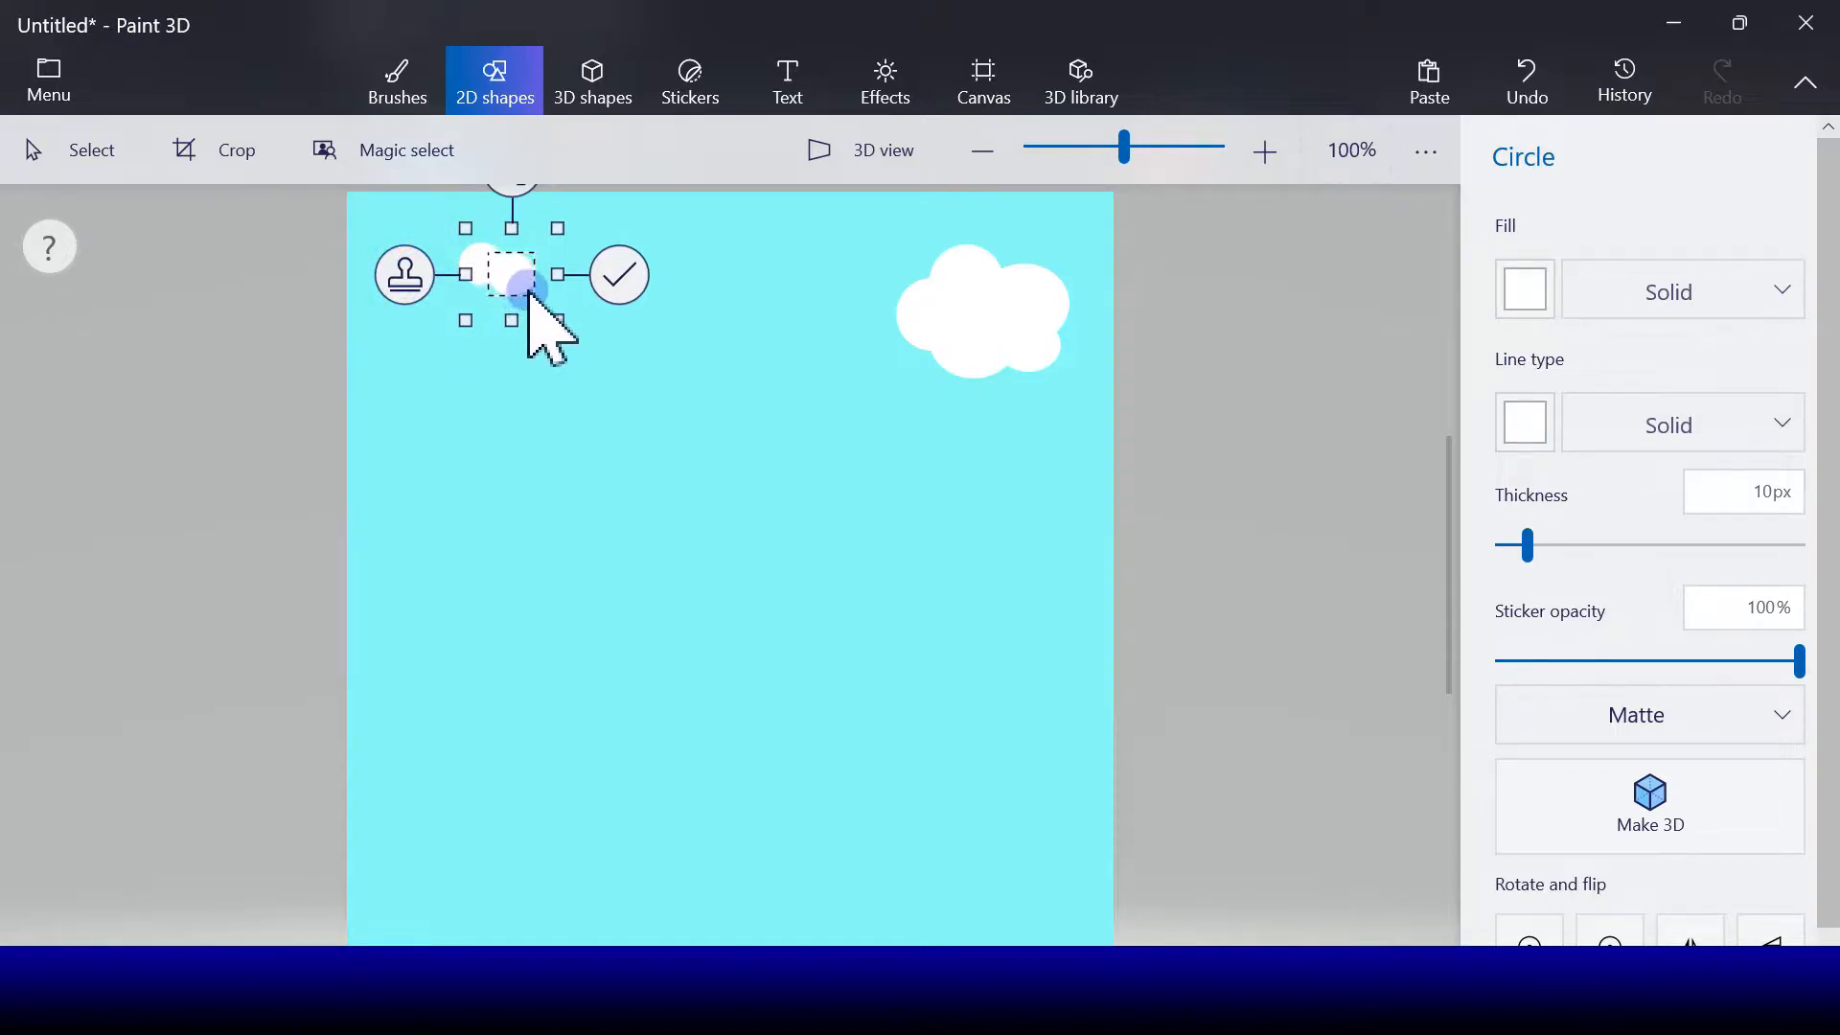
pyautogui.click(488, 286)
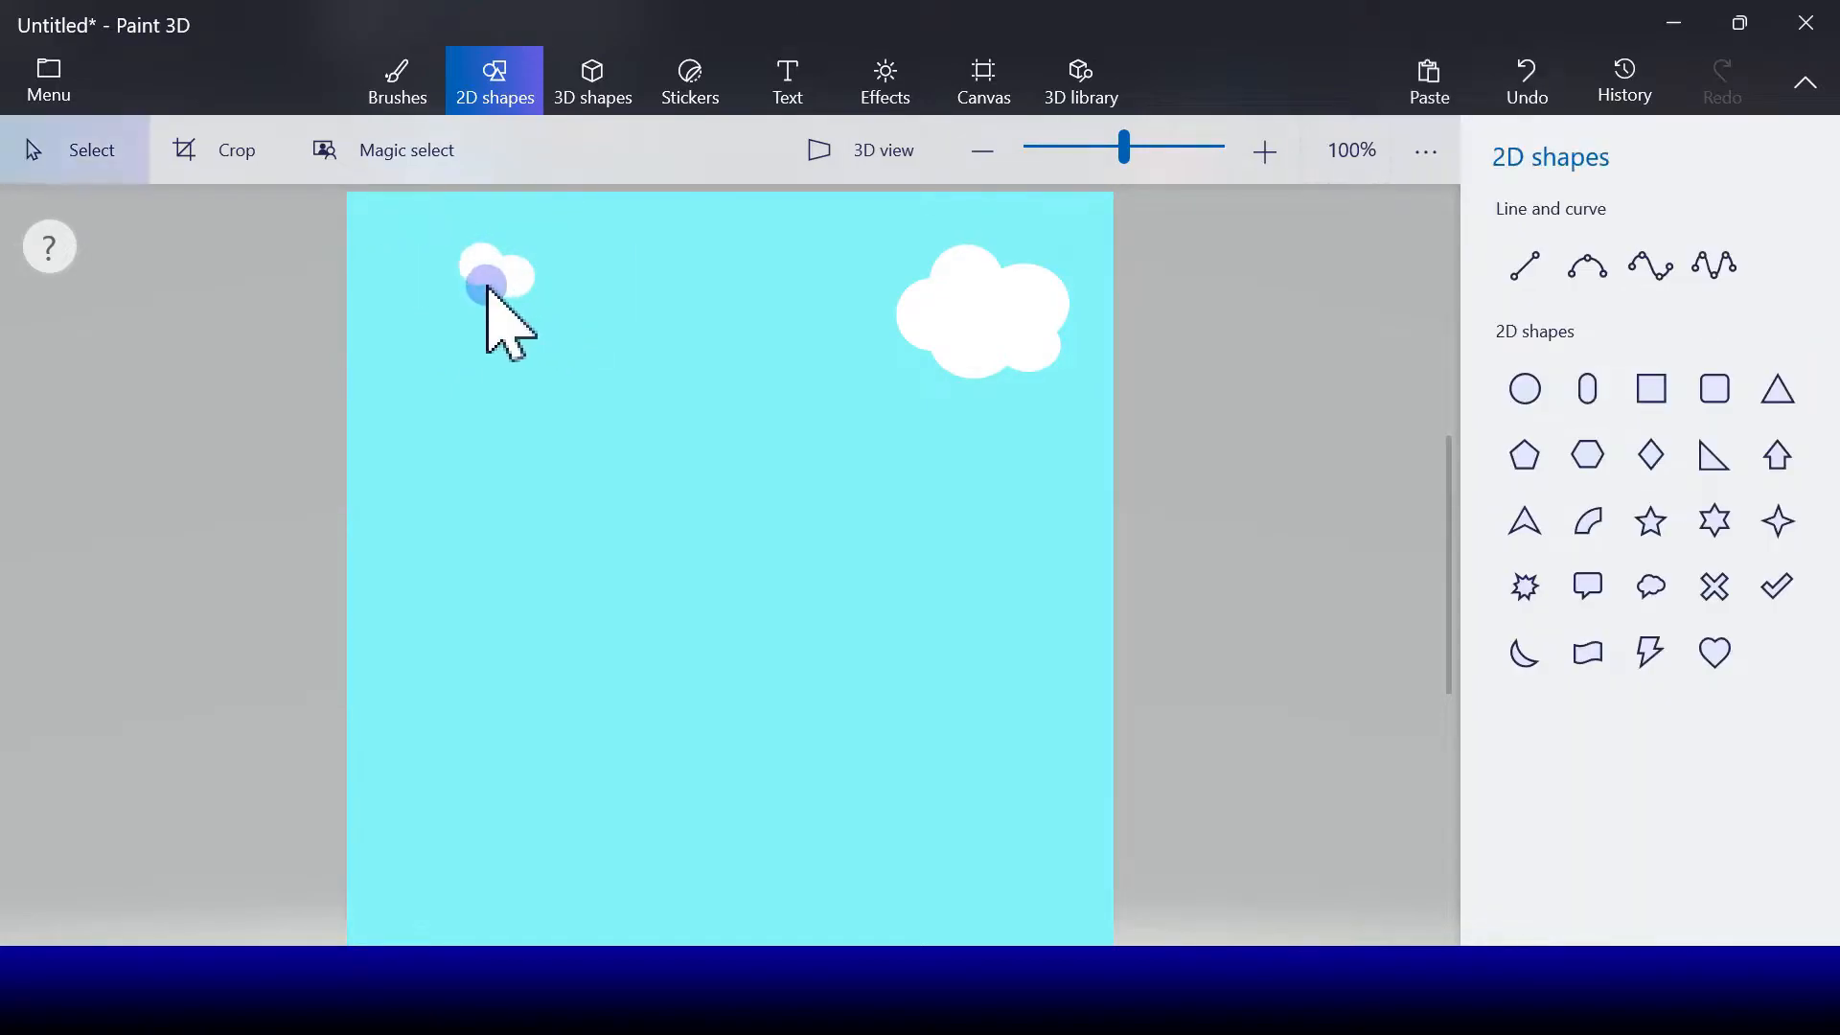
# - Draw a white ellipse beneath the two small puffs and stamp copies of it to complete the upper-left cloud
pyautogui.click(1526, 391)
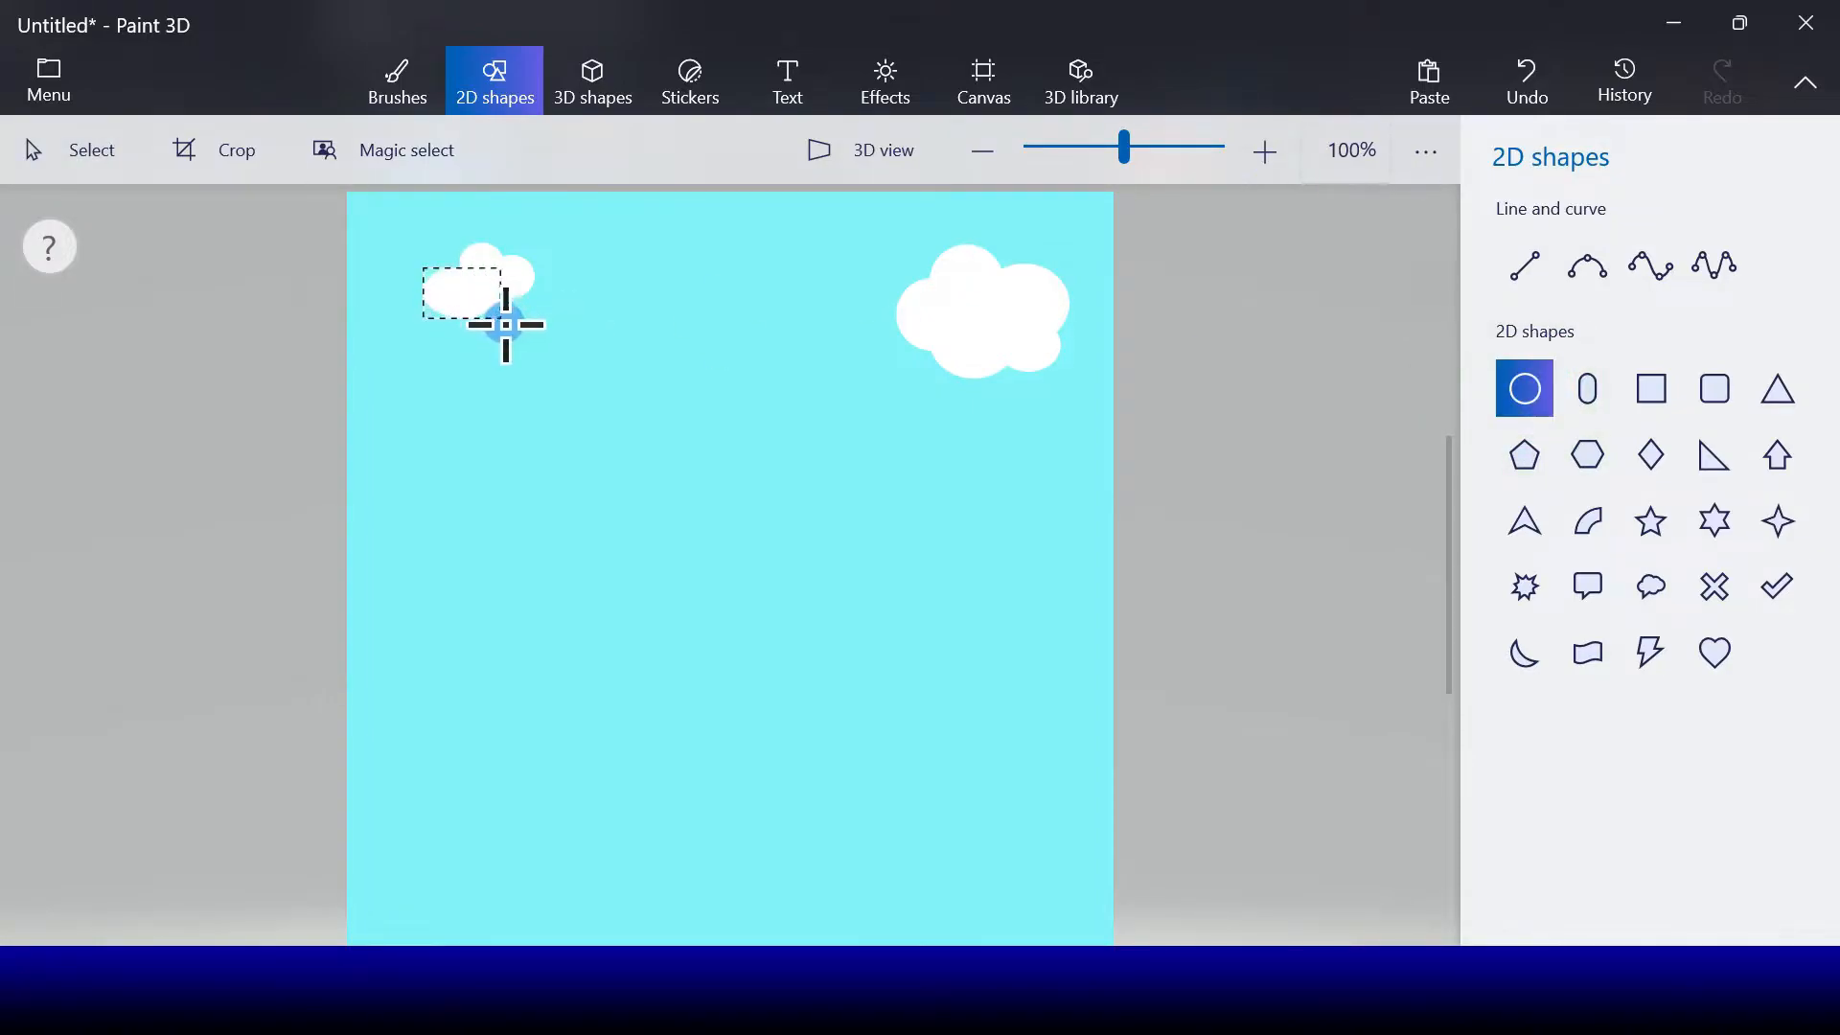
pyautogui.moveTo(508, 332)
pyautogui.mouseDown()
pyautogui.moveTo(465, 300)
pyautogui.moveTo(461, 329)
pyautogui.moveTo(462, 303)
pyautogui.moveTo(661, 300)
pyautogui.moveTo(505, 482)
pyautogui.moveTo(695, 623)
pyautogui.moveTo(654, 621)
pyautogui.mouseUp()
pyautogui.click(351, 289)
pyautogui.click(370, 297)
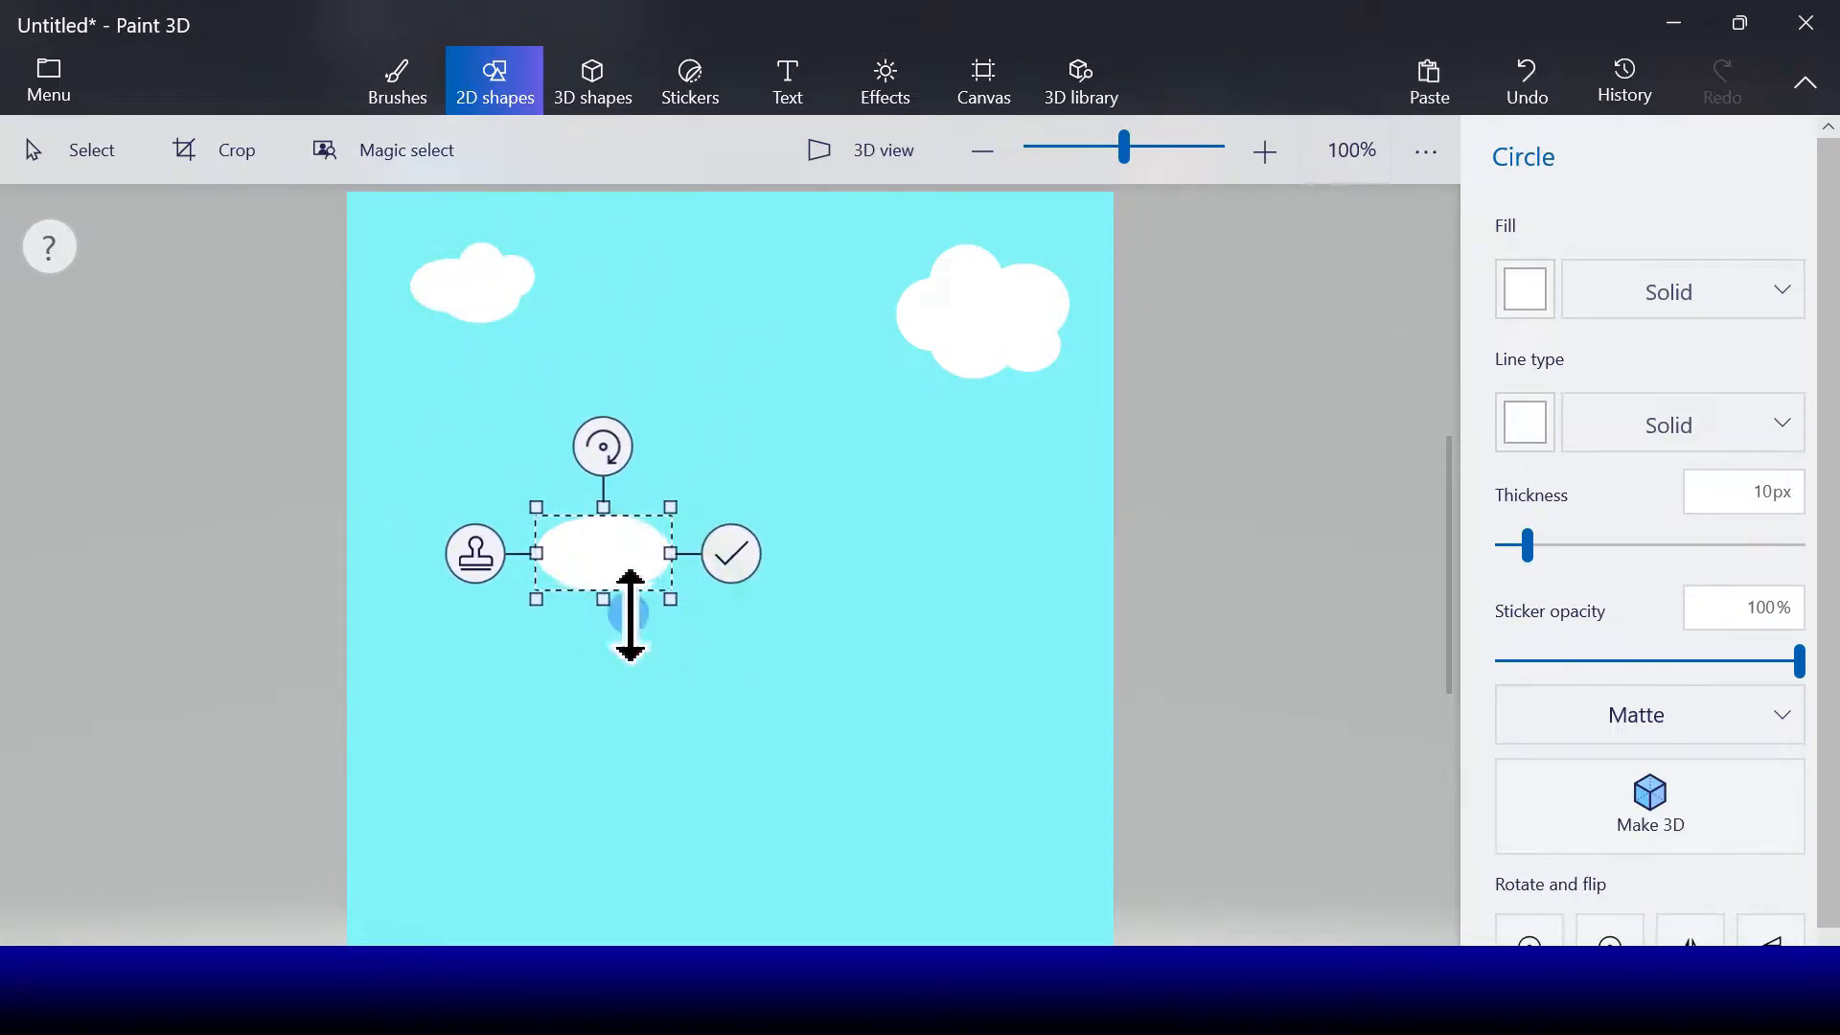
# - Stamp overlapping copies of a larger white ellipse to form a wide cloud in the middle of the canvas
pyautogui.click(476, 553)
pyautogui.moveTo(598, 565); pyautogui.dragTo(530, 584)
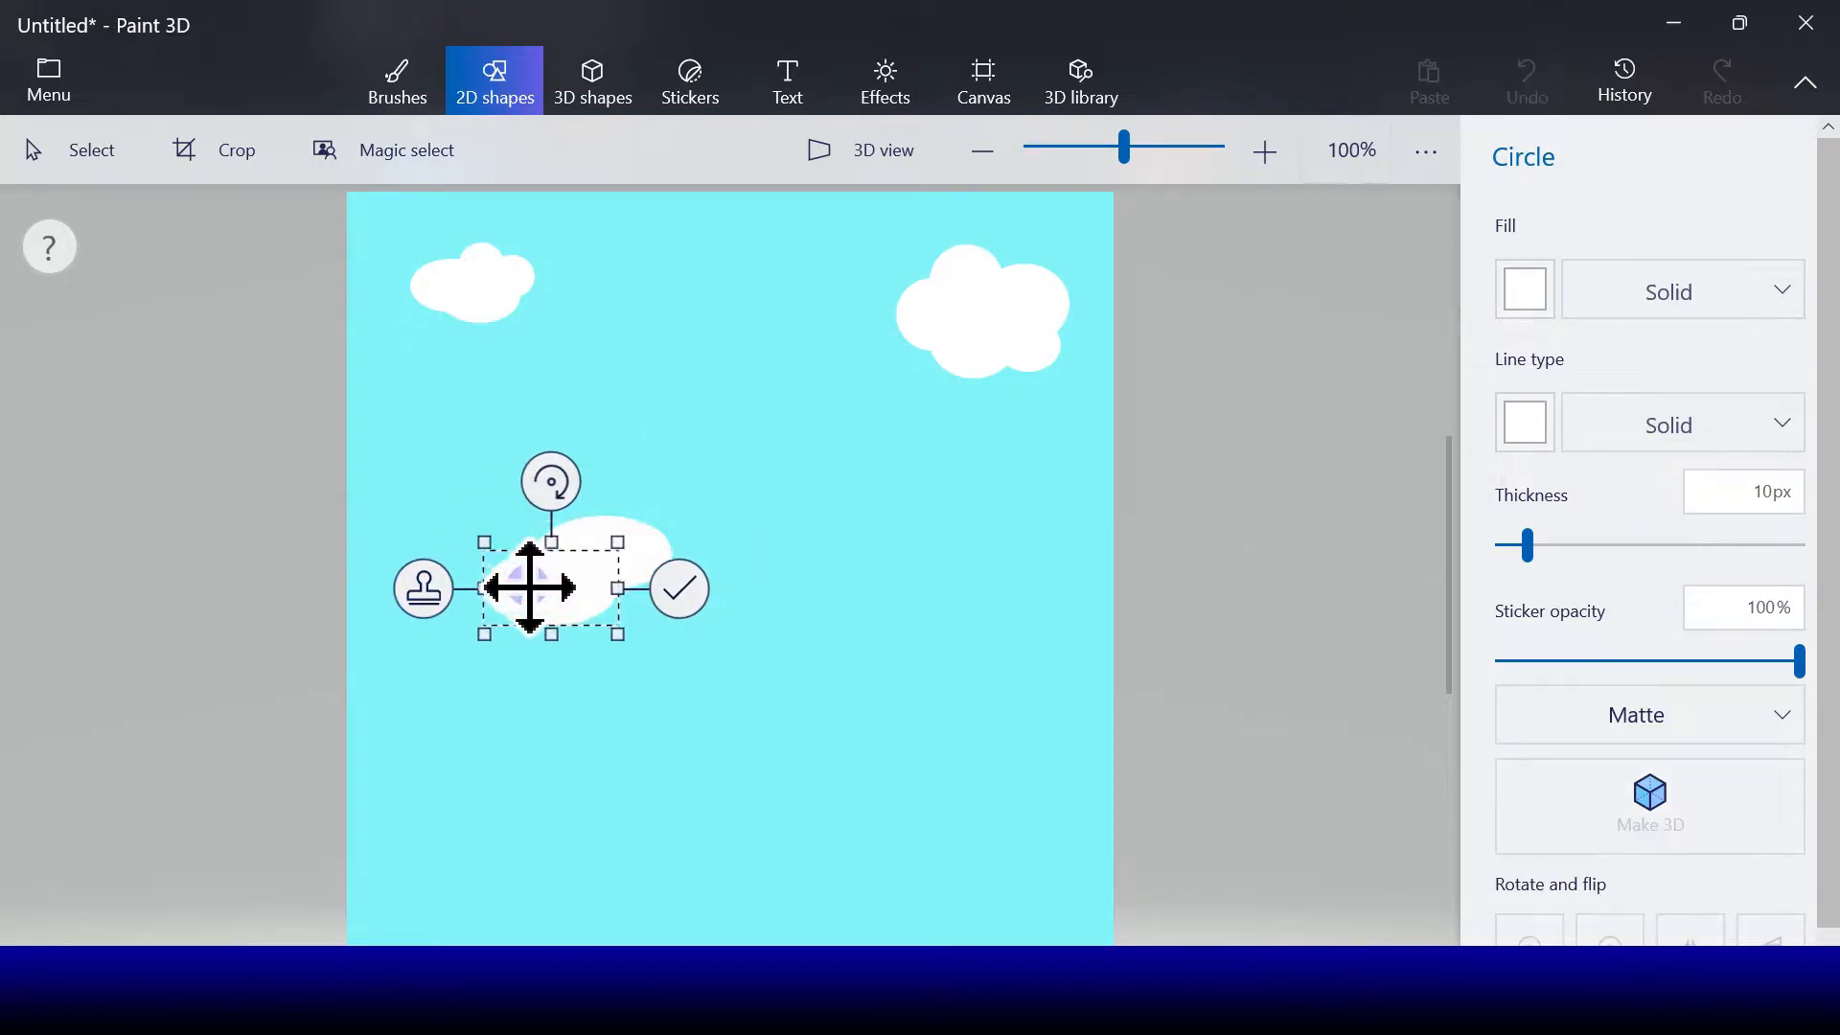
pyautogui.click(422, 586)
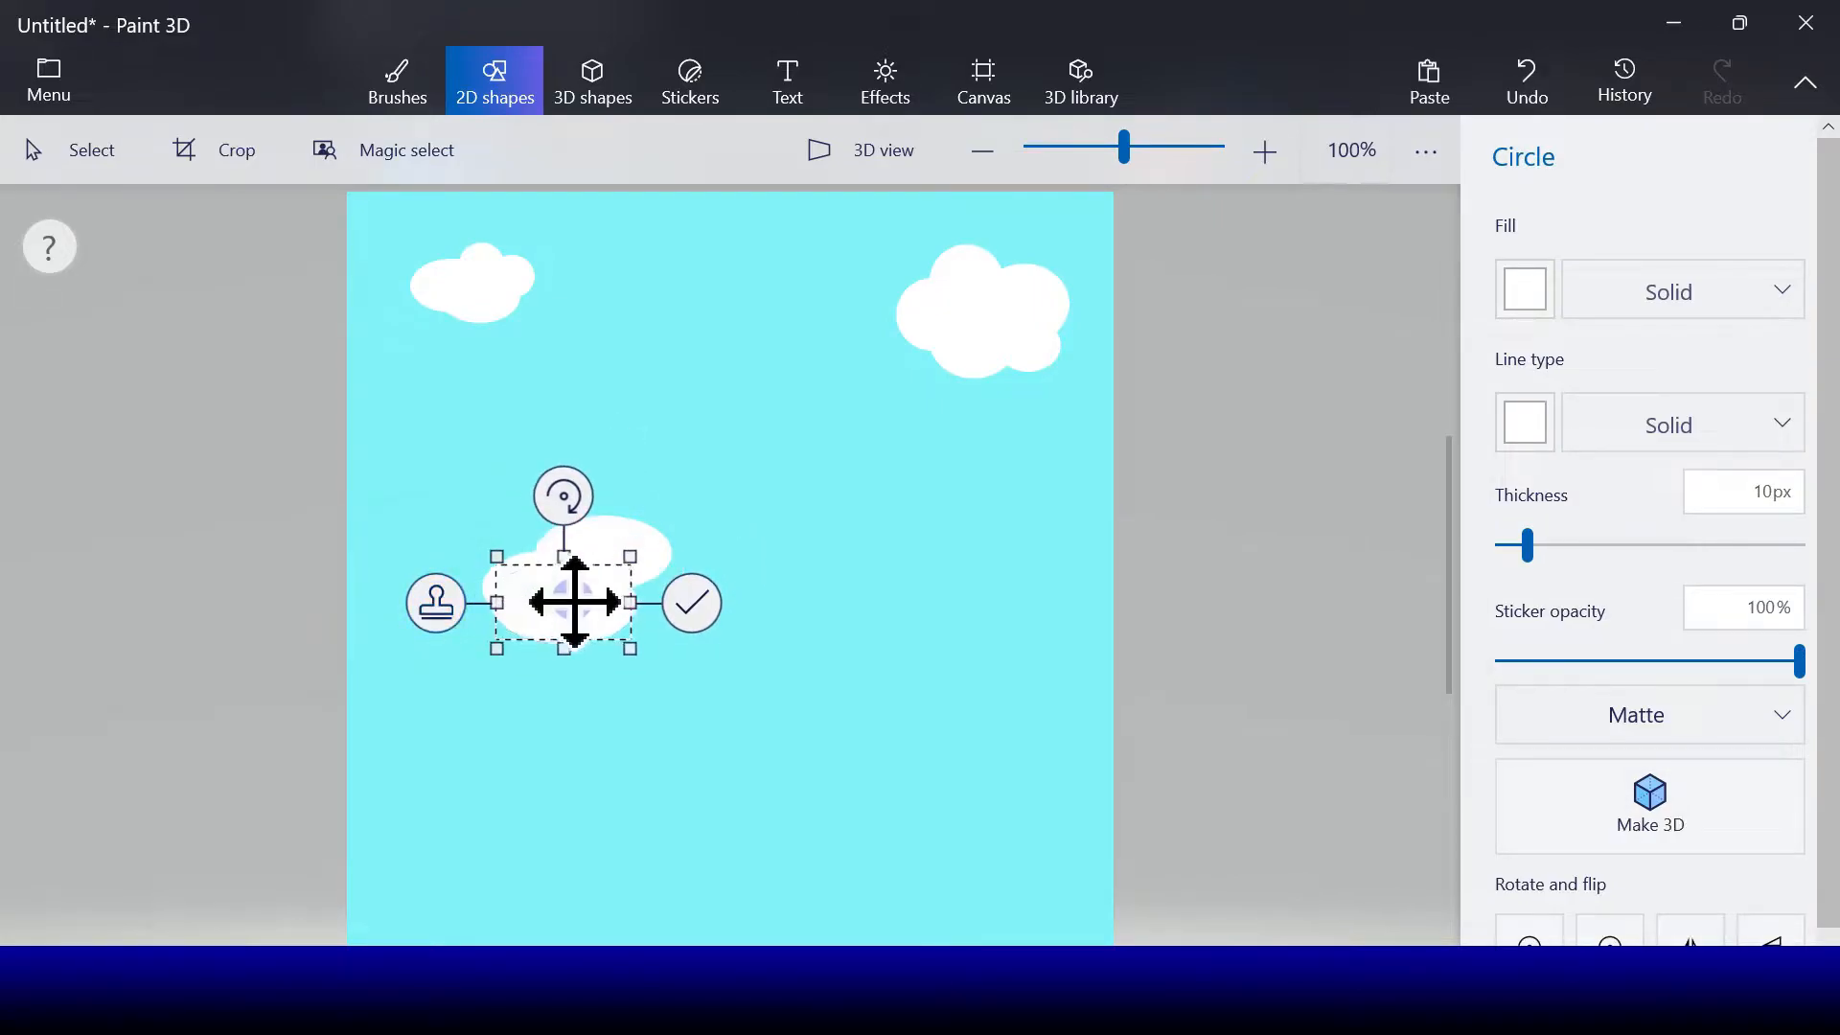
pyautogui.moveTo(575, 602); pyautogui.dragTo(706, 578)
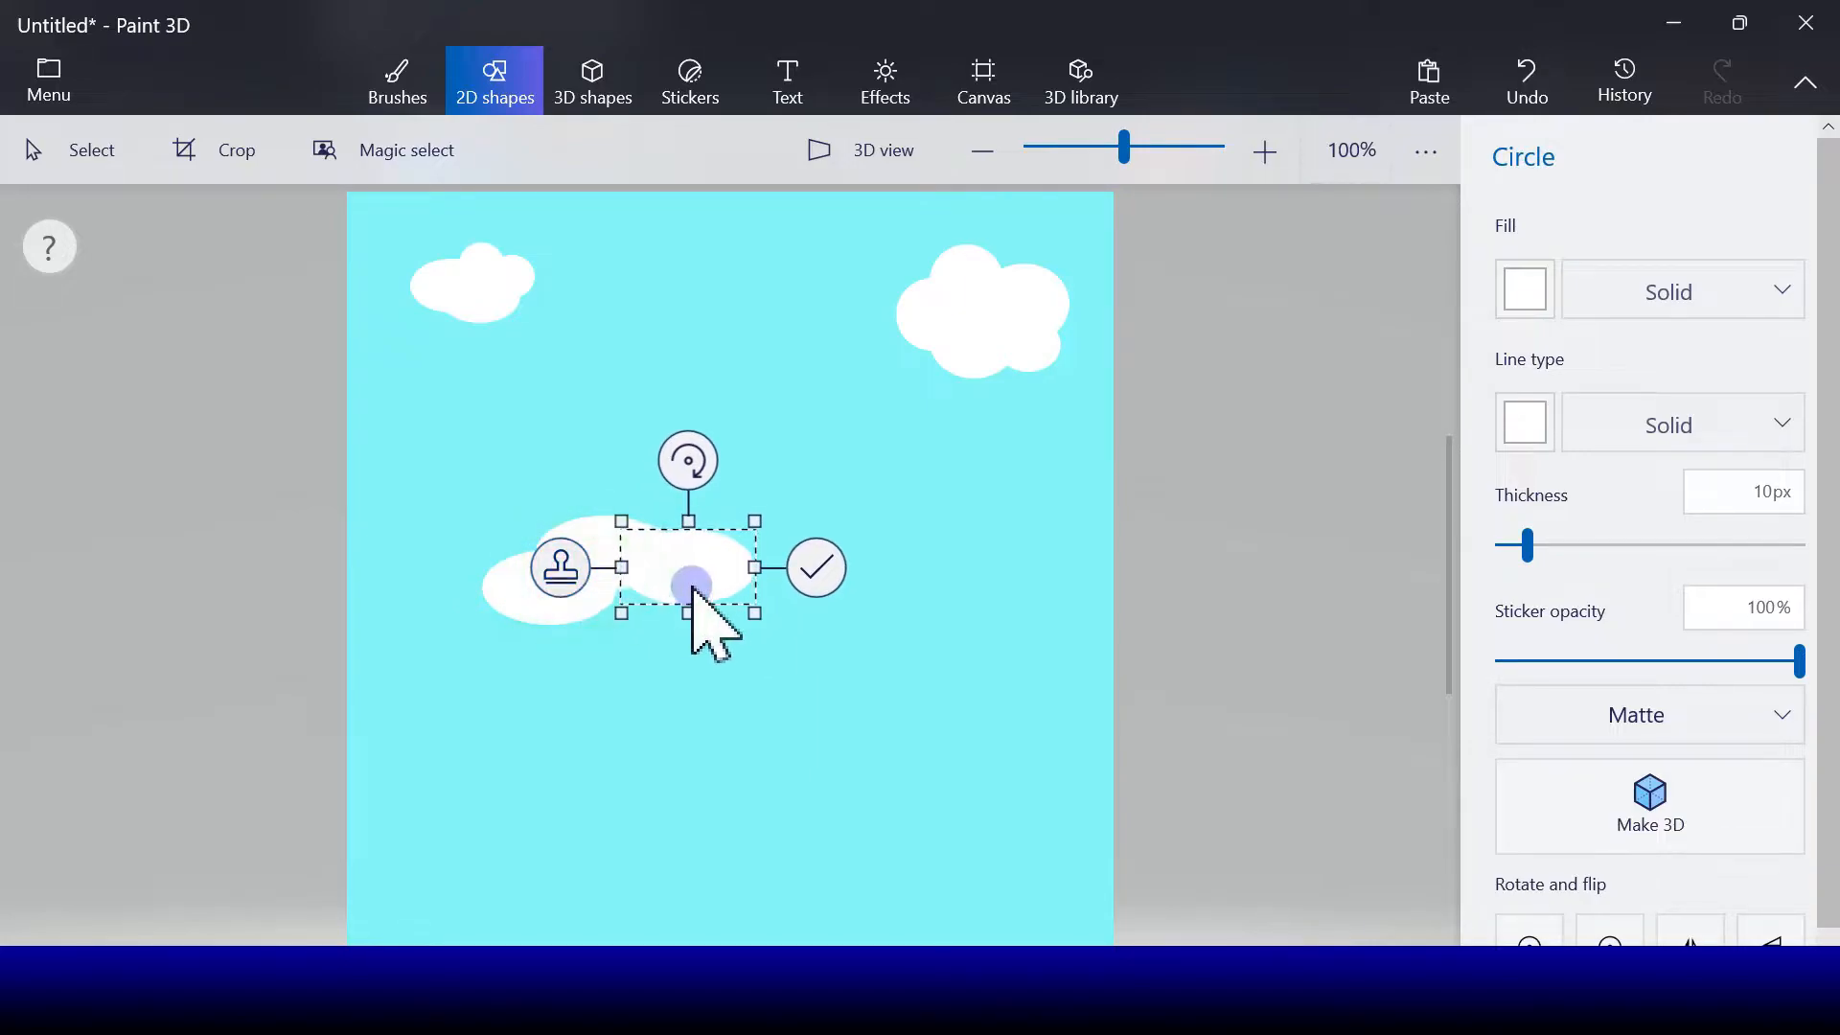
pyautogui.click(577, 566)
pyautogui.moveTo(693, 584); pyautogui.dragTo(621, 613)
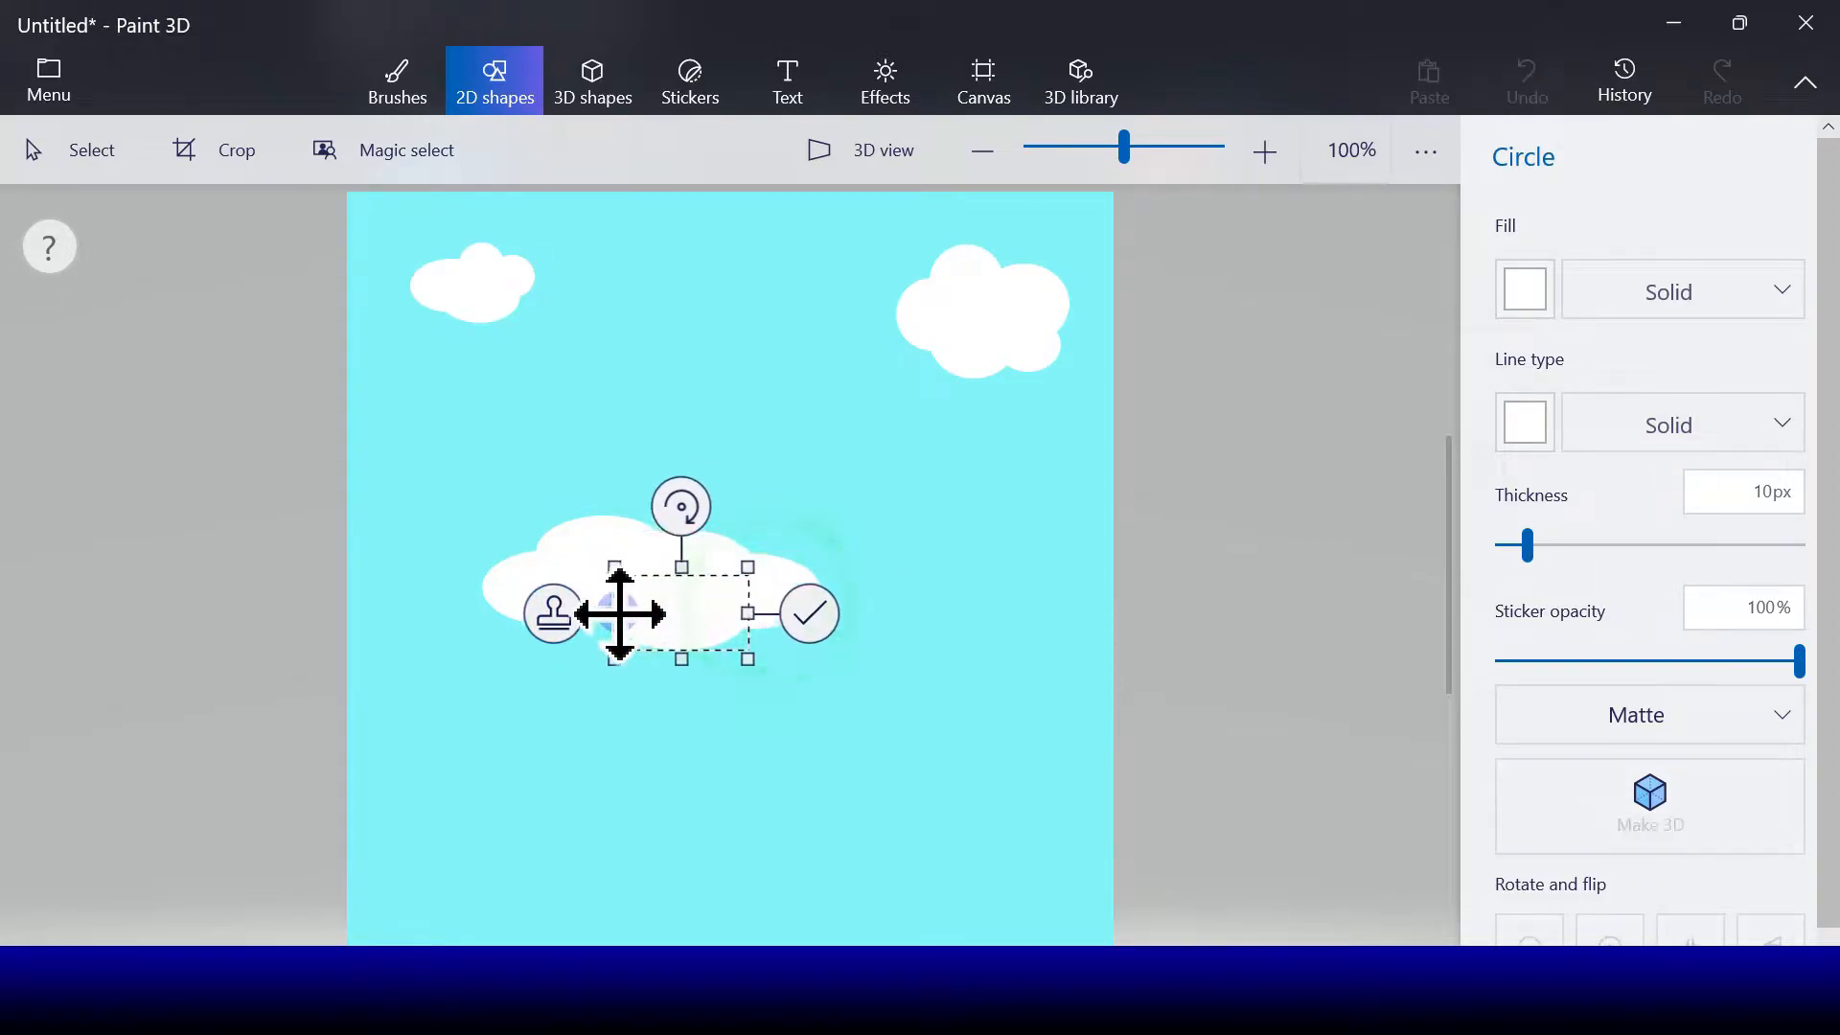
pyautogui.click(479, 611)
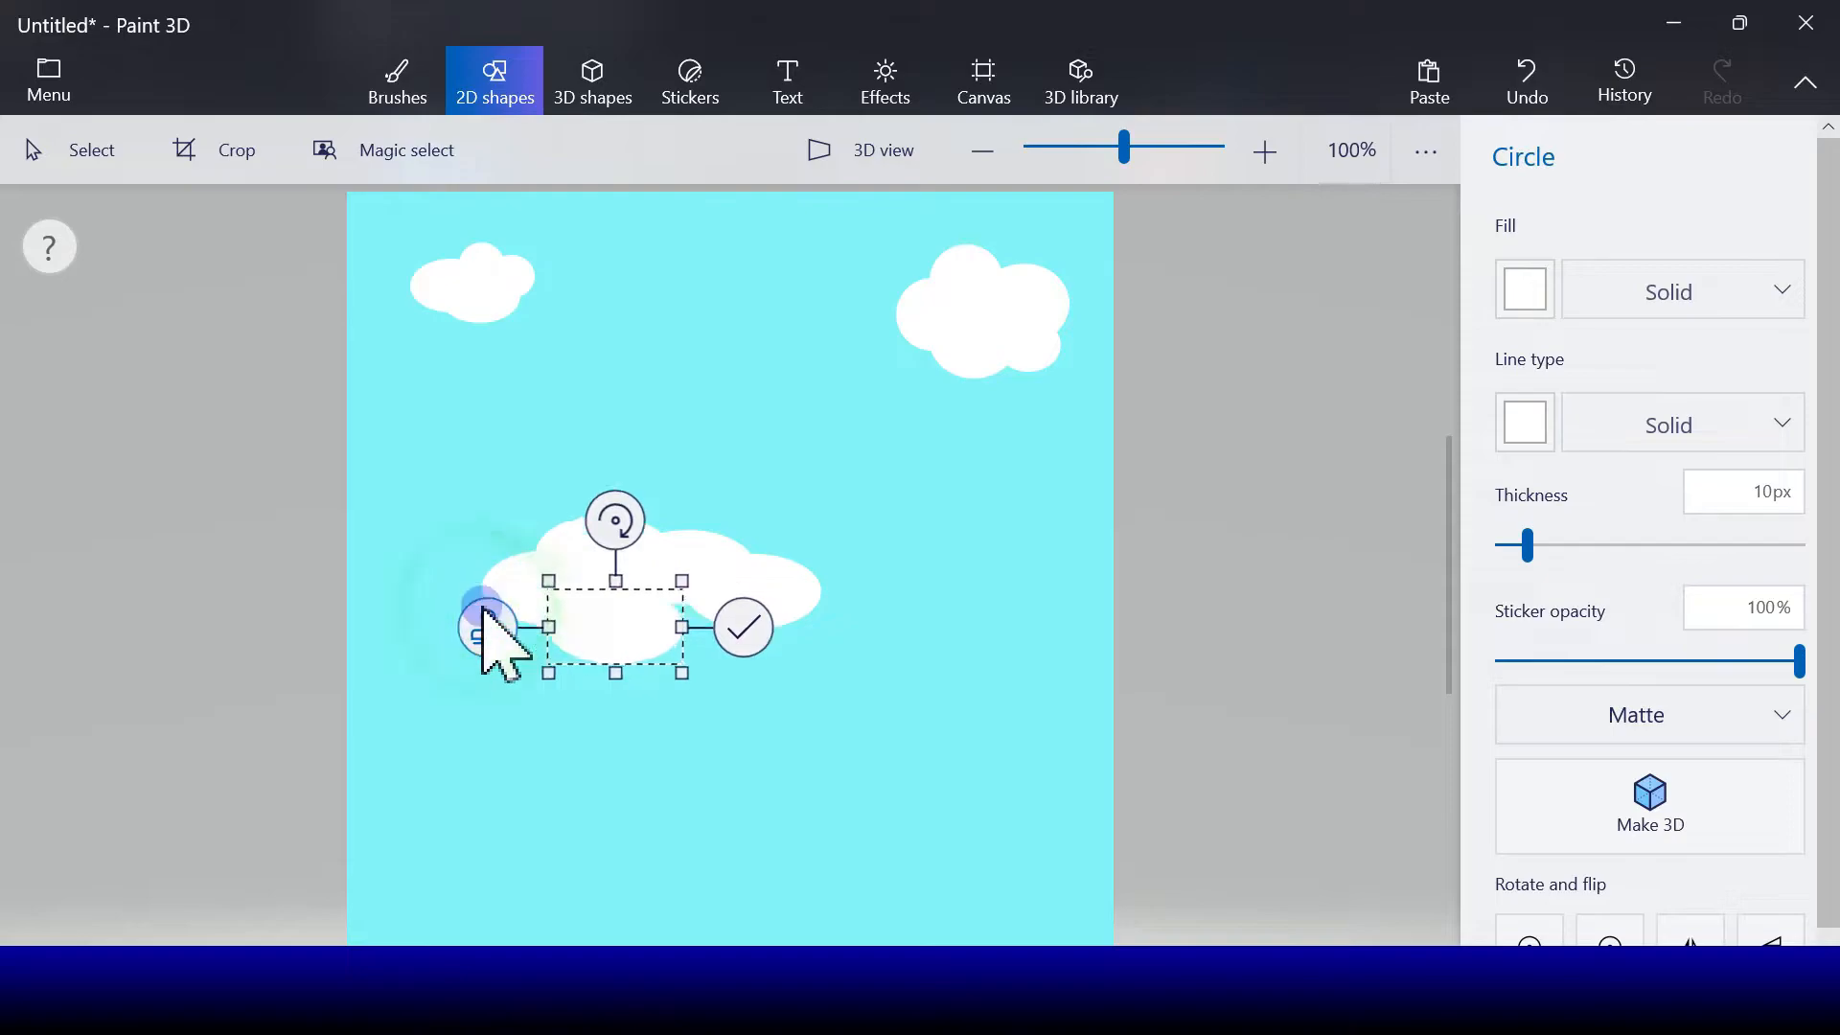
pyautogui.moveTo(570, 621); pyautogui.dragTo(630, 595)
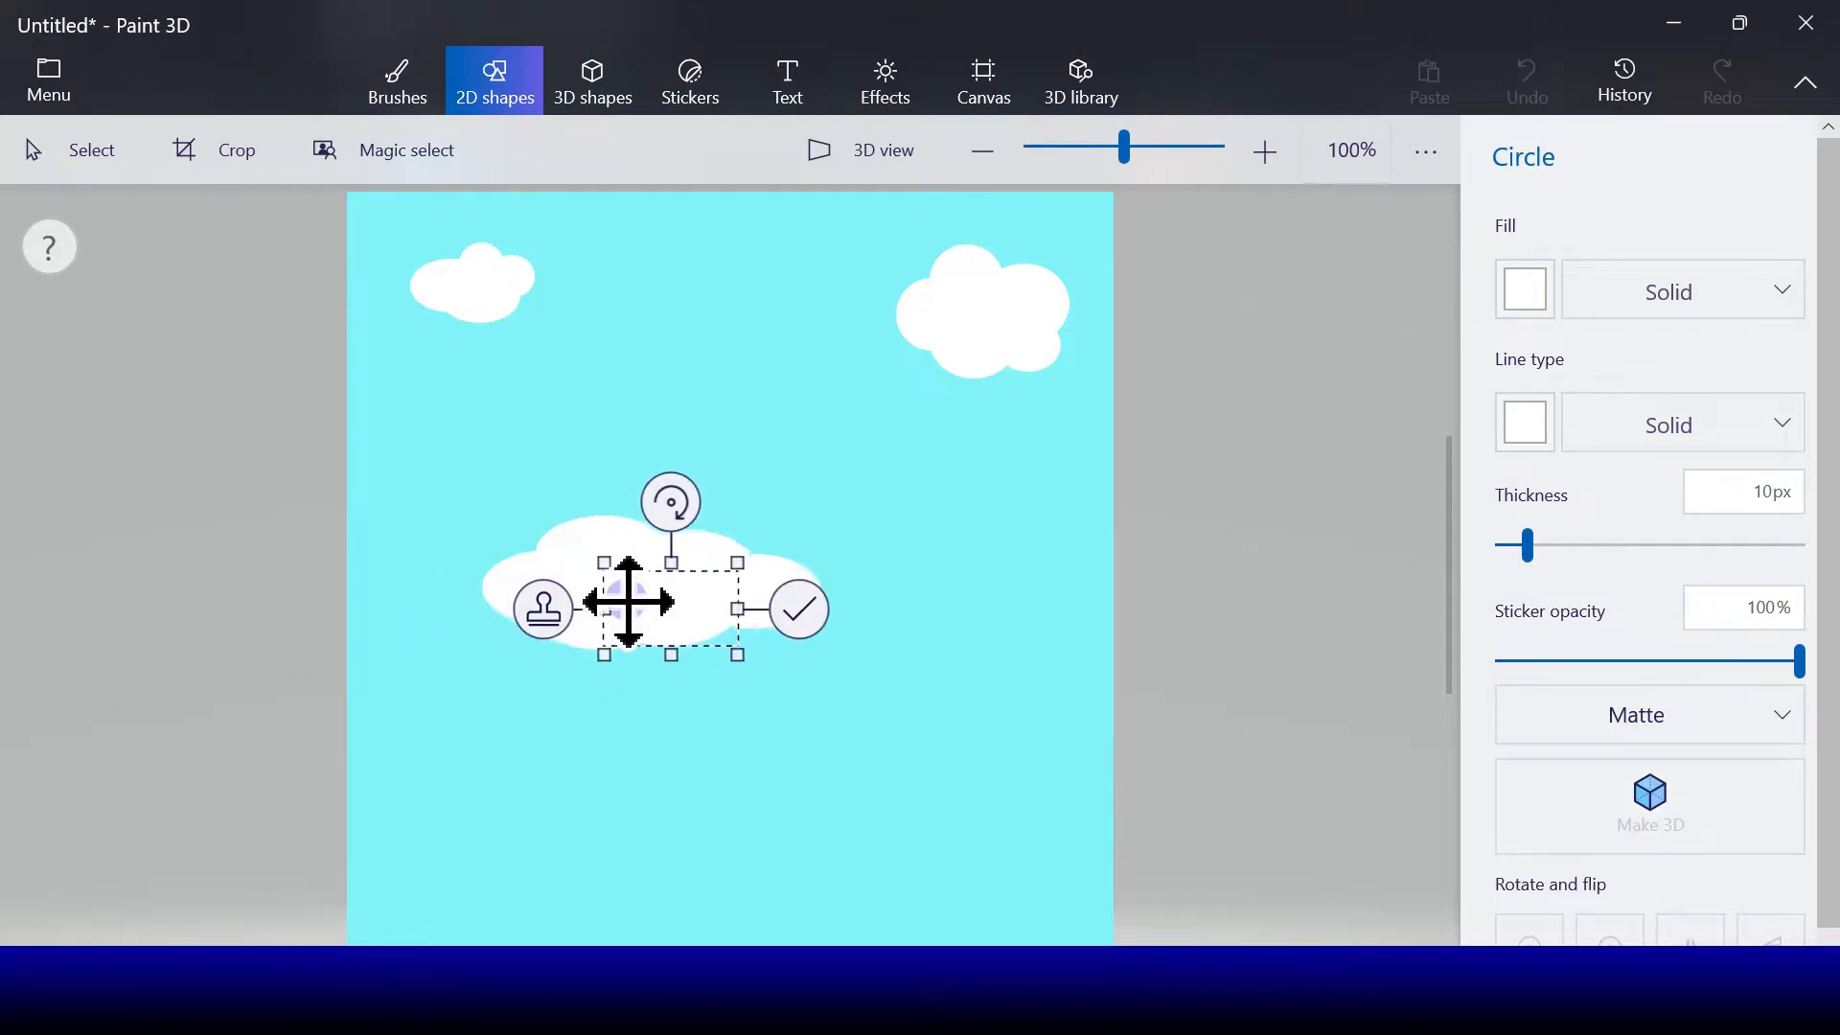
# - Stamp white ellipses to form a cloud running off the canvas's right edge, below the middle cloud
pyautogui.moveTo(606, 606); pyautogui.dragTo(495, 821)
pyautogui.click(575, 613)
pyautogui.click(912, 711)
pyautogui.click(821, 728)
pyautogui.click(960, 719)
pyautogui.click(888, 738)
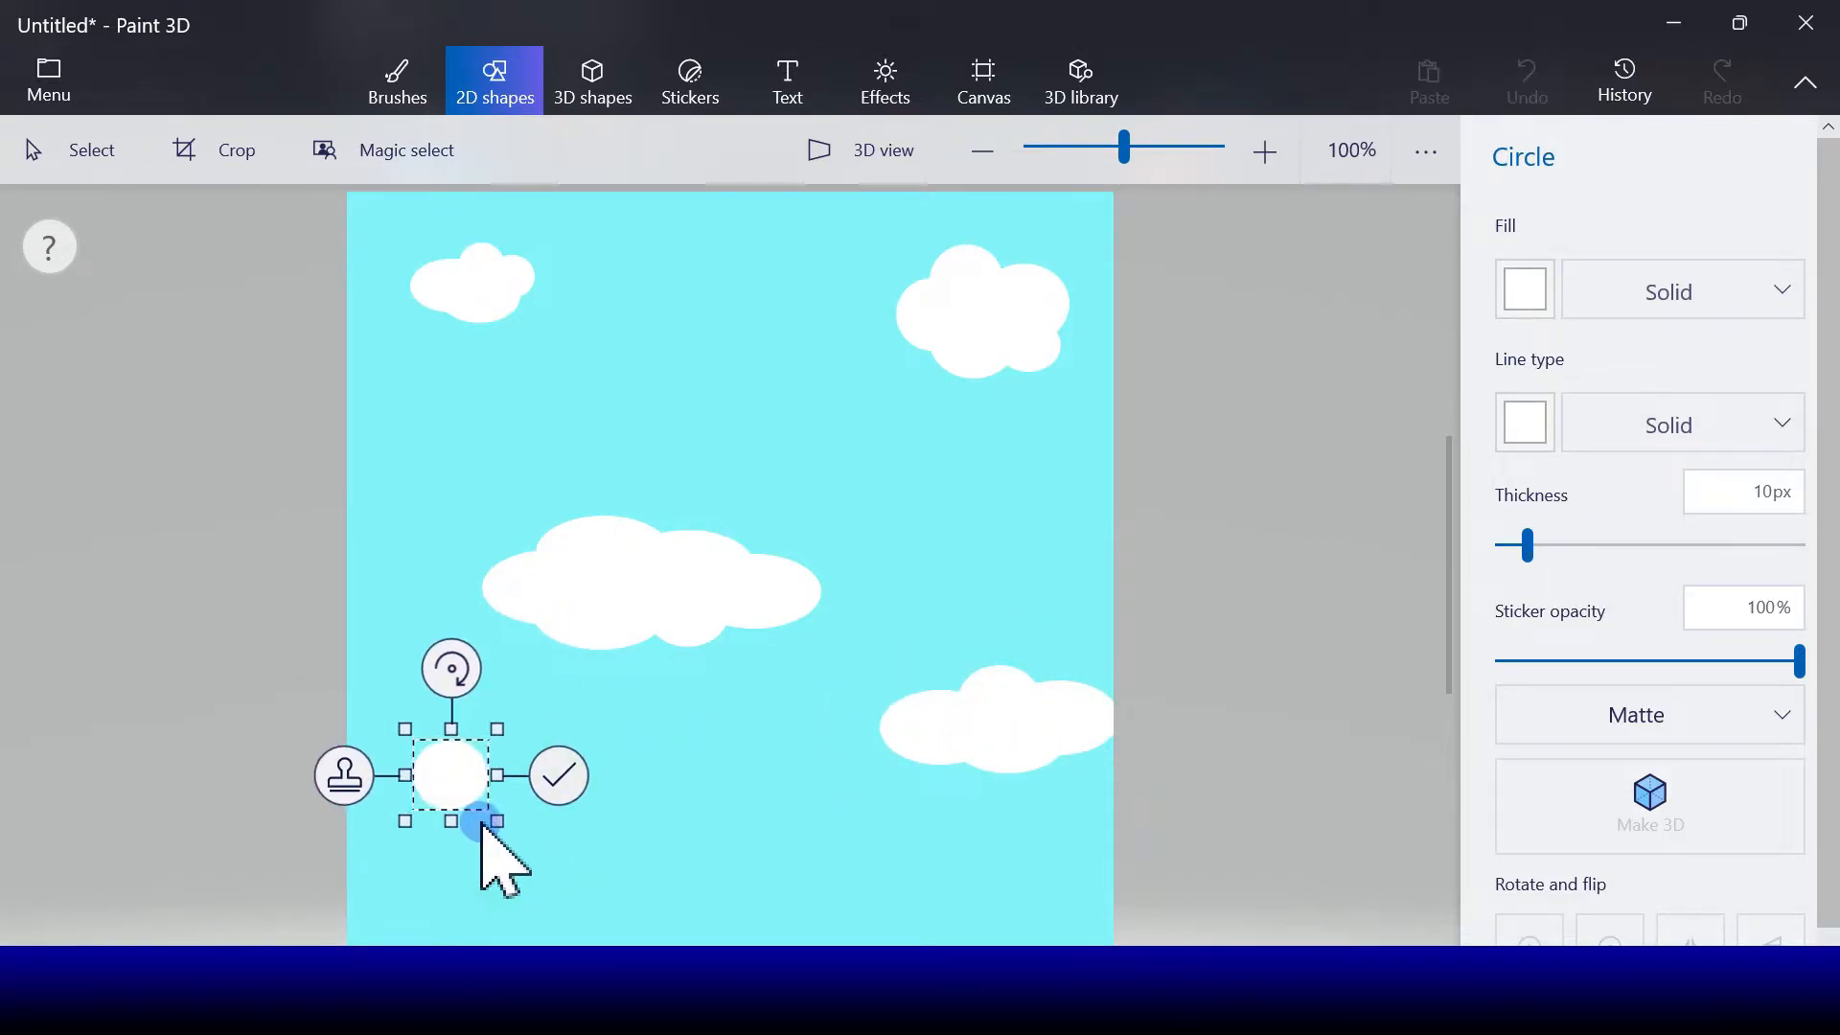
# - Stamp overlapping white circles and ellipses to form a cloud at the canvas's lower-left edge
pyautogui.click(323, 779)
pyautogui.moveTo(460, 779)
pyautogui.mouseDown()
pyautogui.moveTo(411, 802)
pyautogui.moveTo(415, 850)
pyautogui.moveTo(380, 850)
pyautogui.moveTo(502, 849)
pyautogui.moveTo(467, 813)
pyautogui.mouseUp()
pyautogui.click(317, 808)
pyautogui.click(256, 830)
pyautogui.click(326, 853)
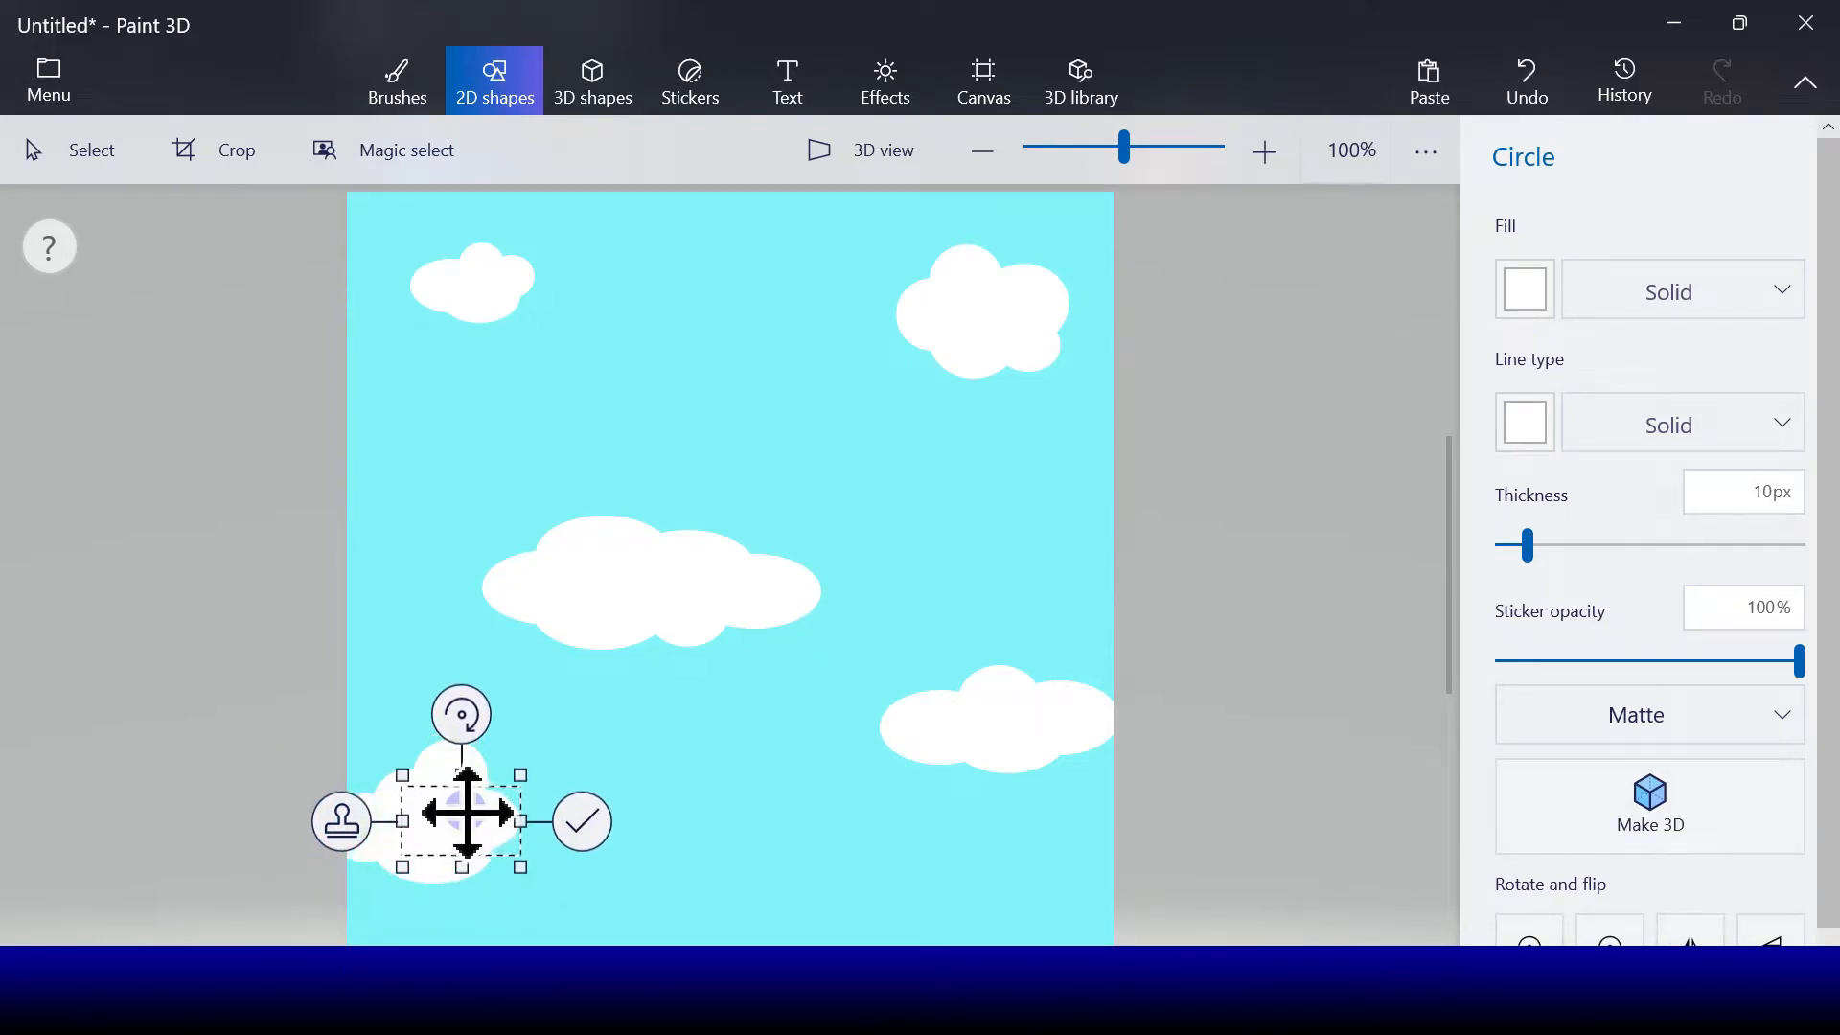
pyautogui.click(352, 824)
pyautogui.moveTo(467, 798); pyautogui.dragTo(451, 789)
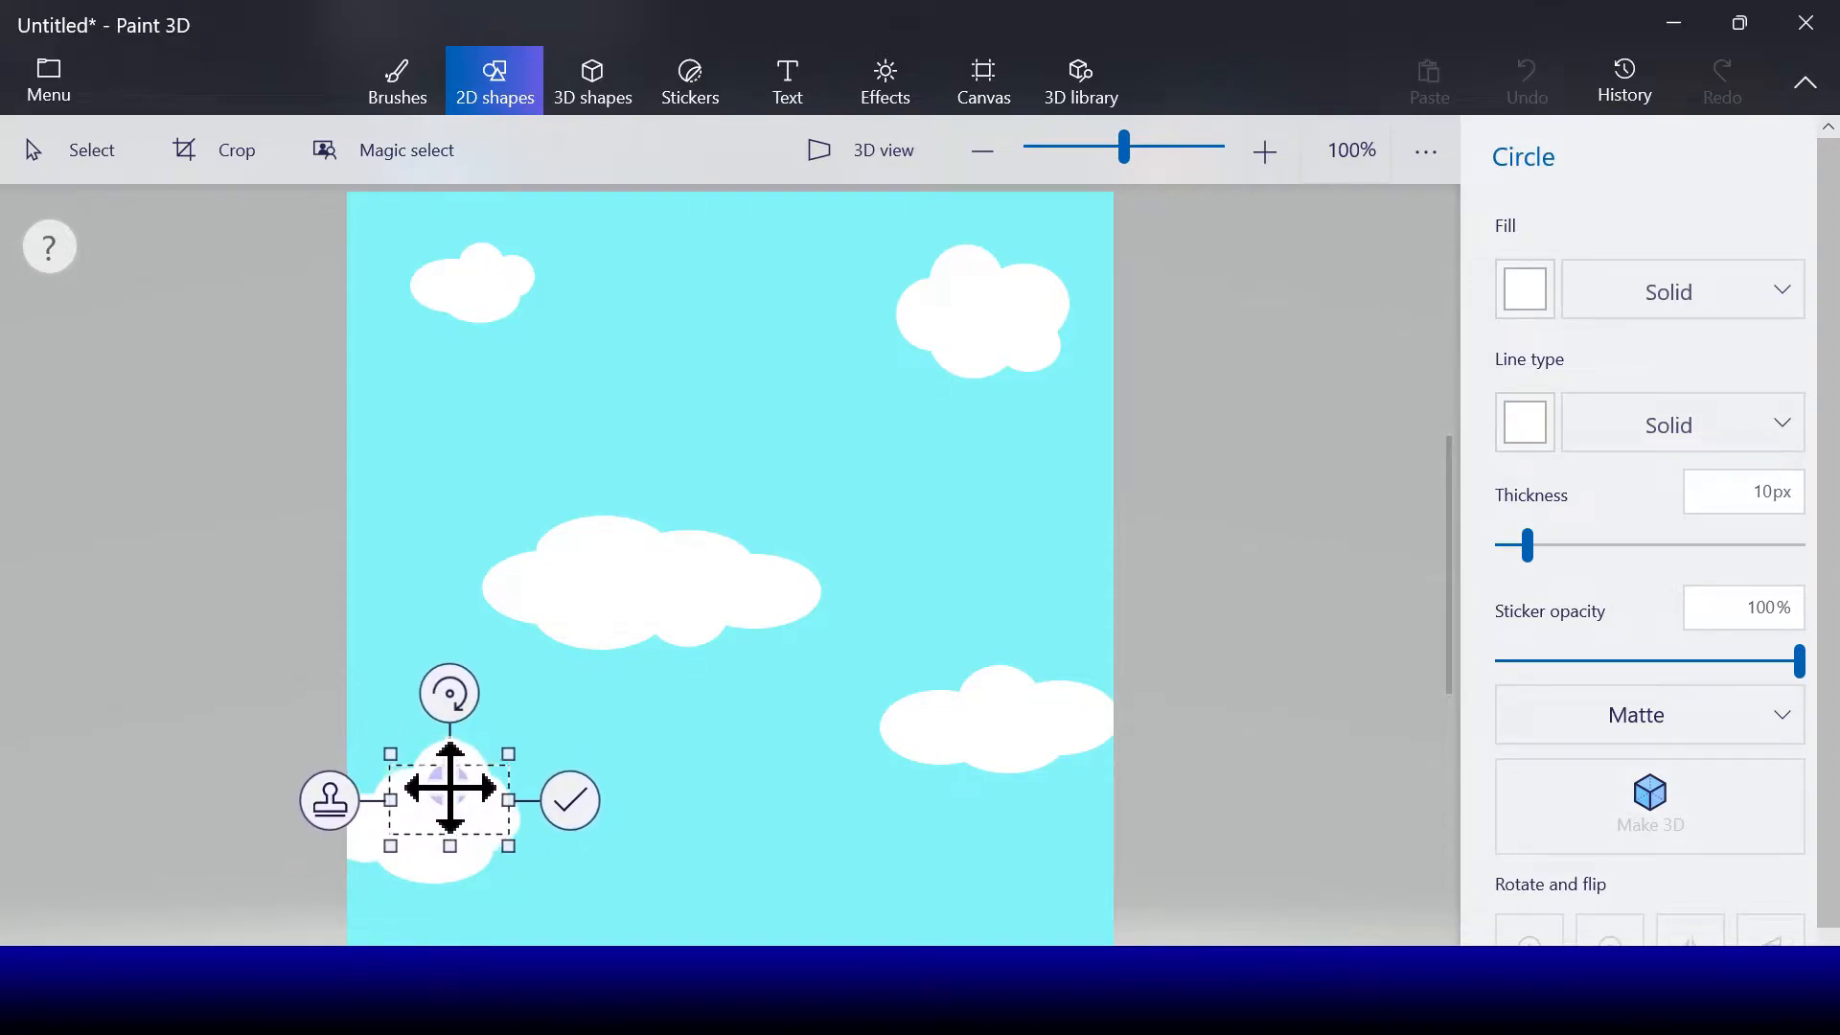
pyautogui.click(563, 789)
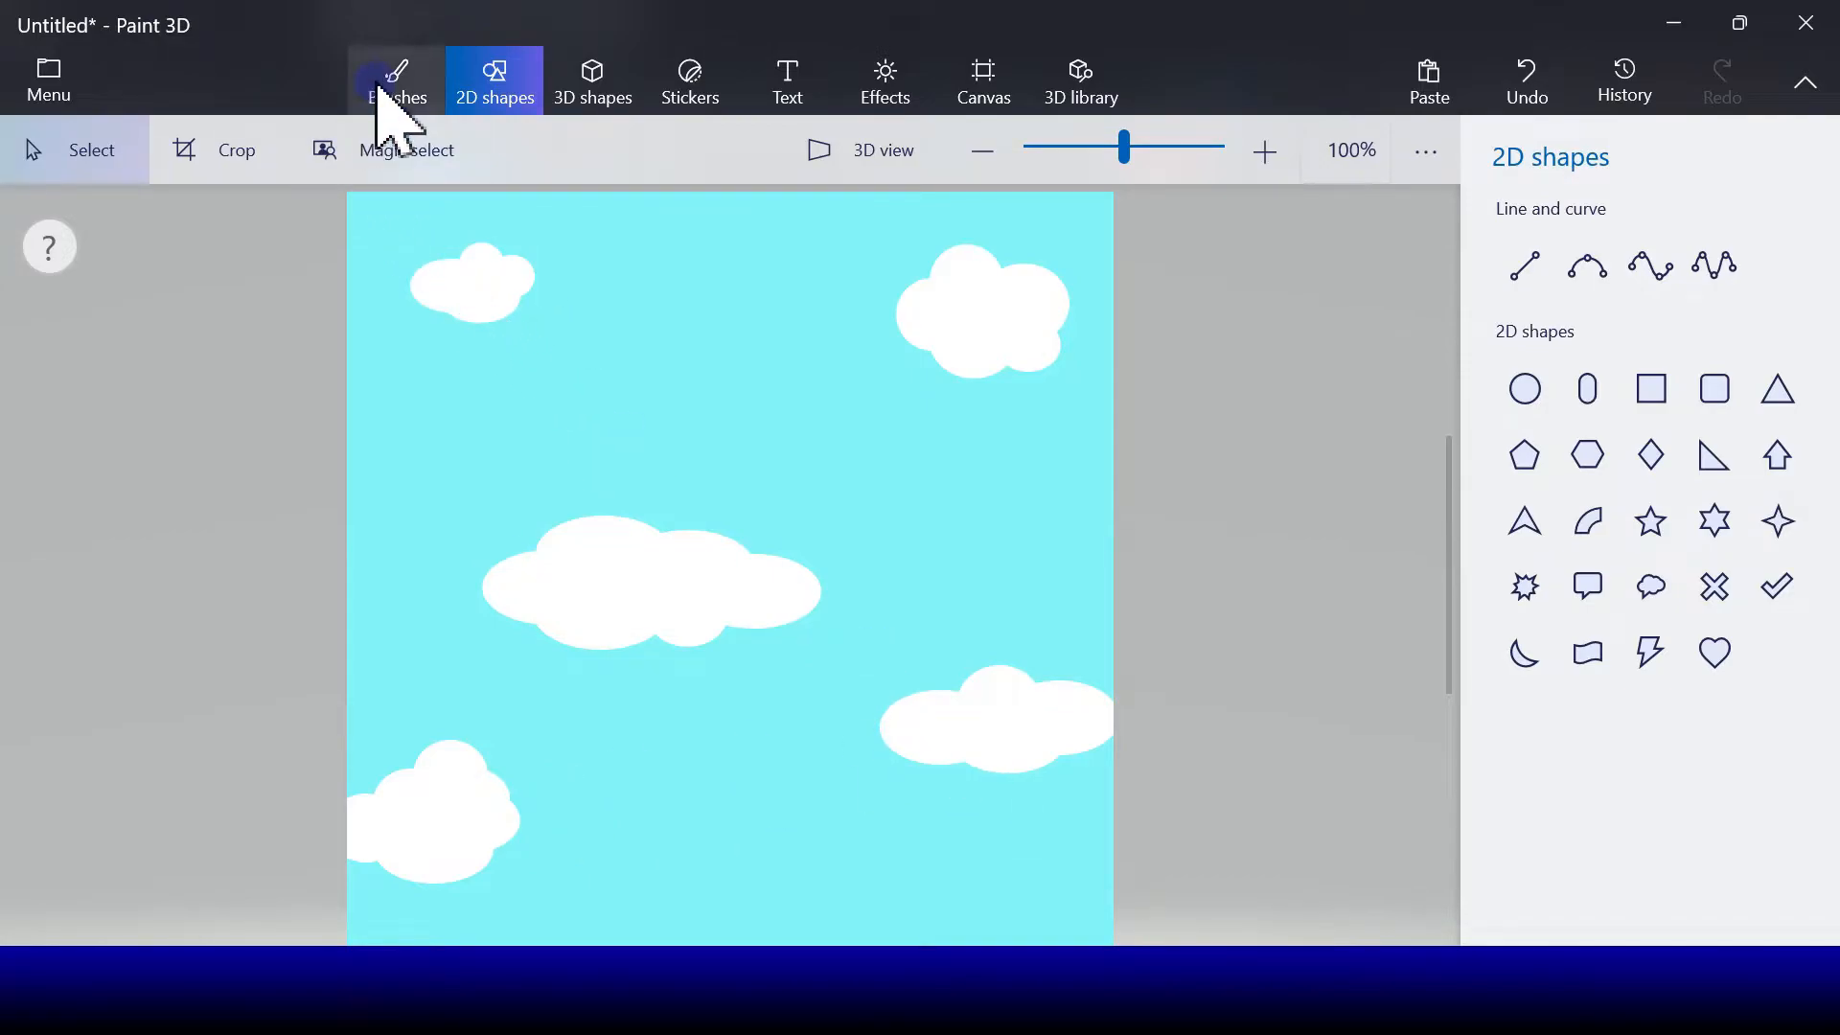
# - Draw a white-filled rectangle below the middle cloud with the square shape and set its outline to black
pyautogui.click(1505, 266)
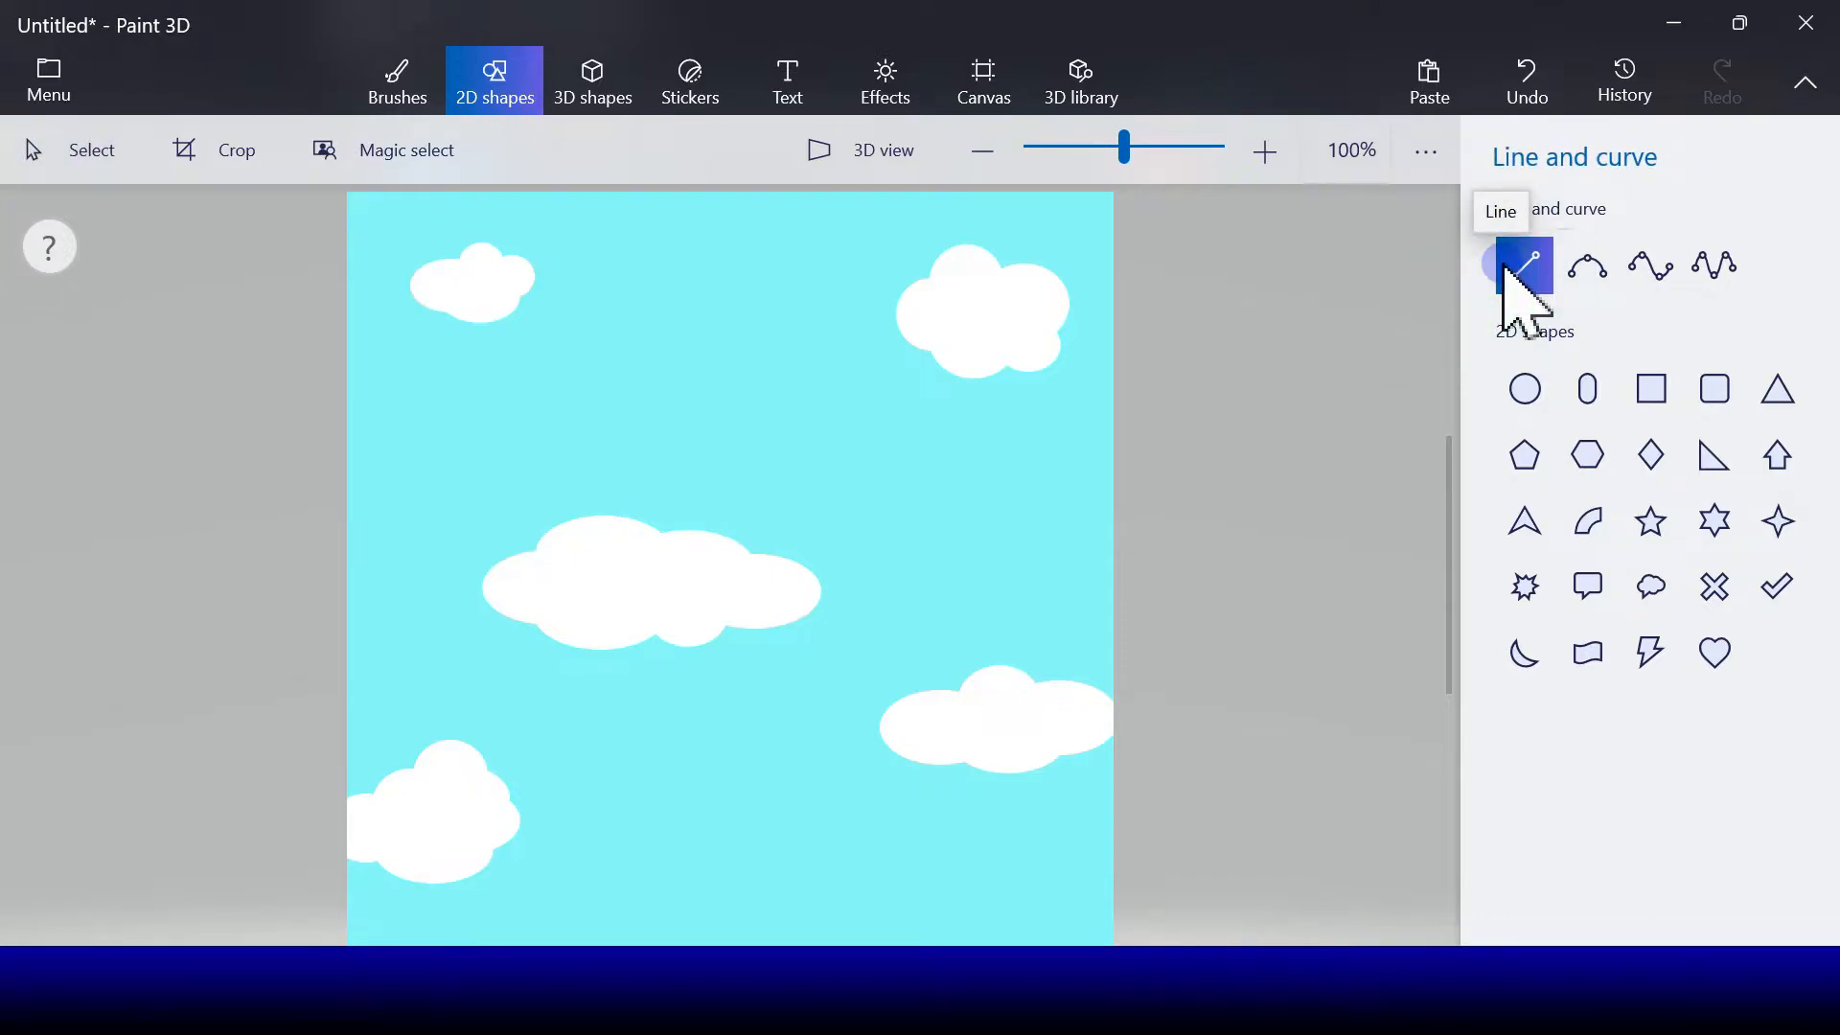
pyautogui.click(1659, 380)
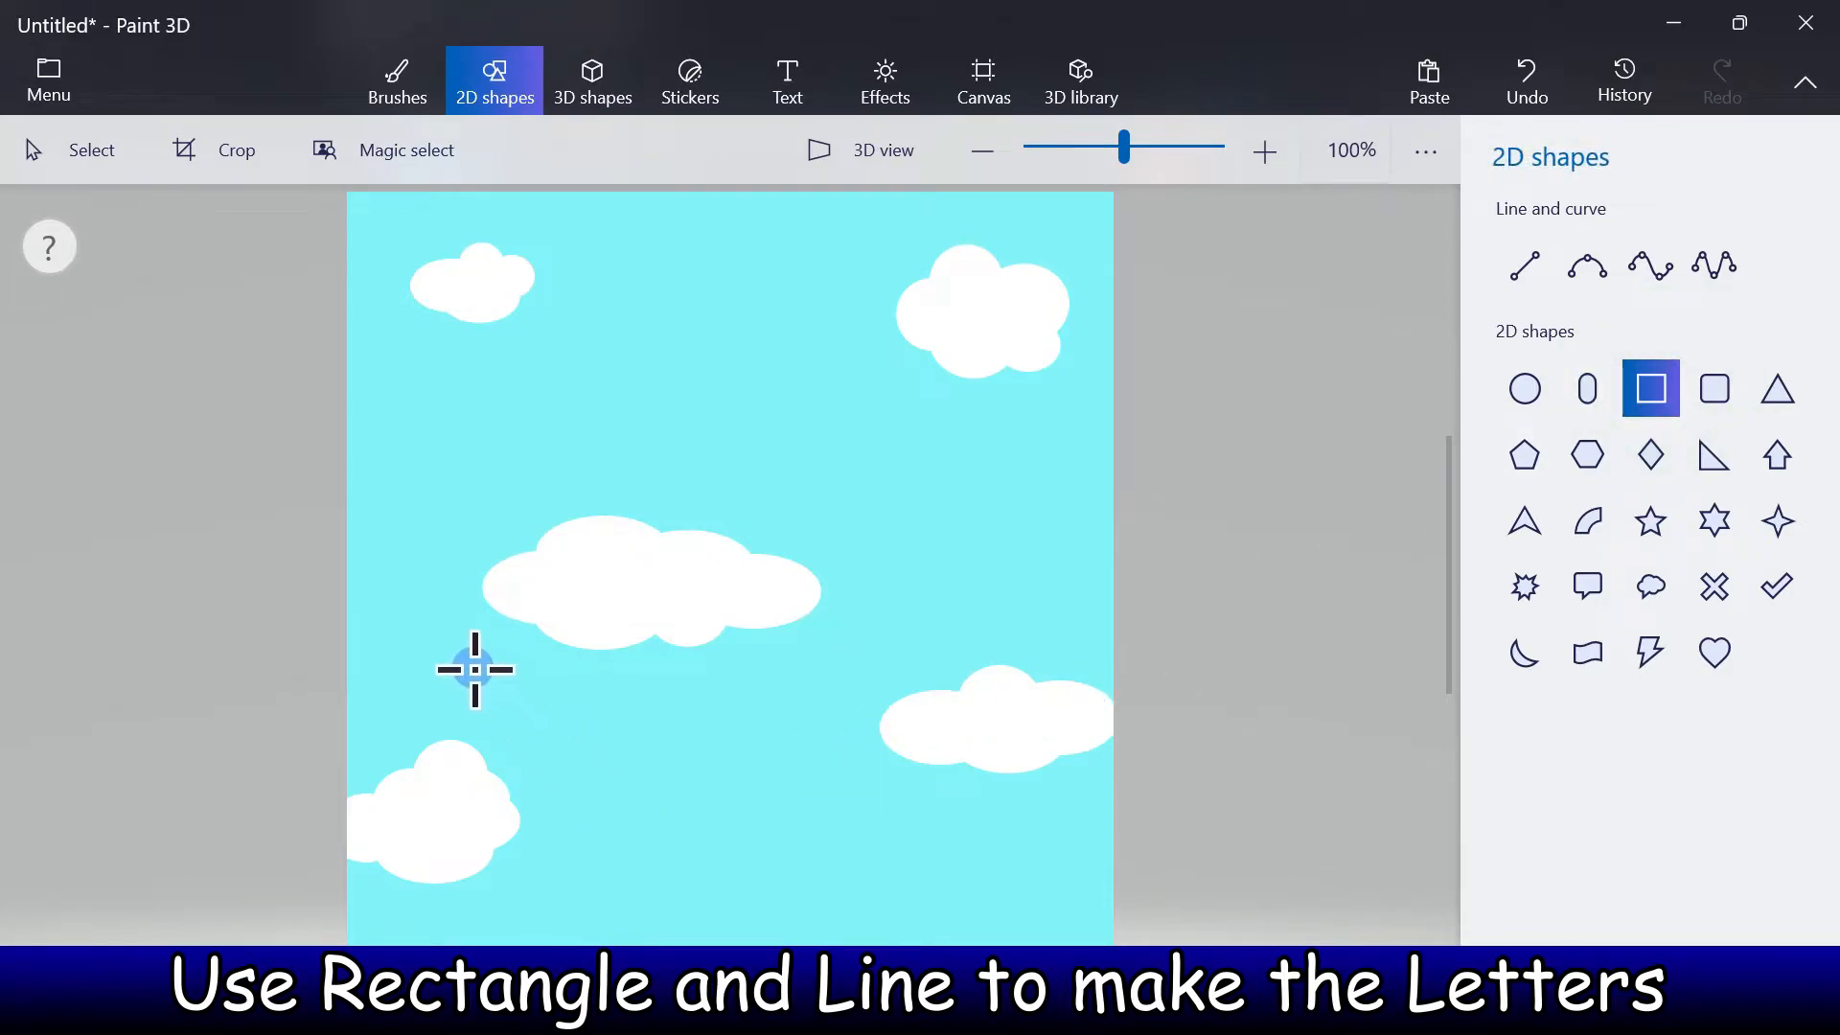
pyautogui.moveTo(473, 669); pyautogui.dragTo(717, 826)
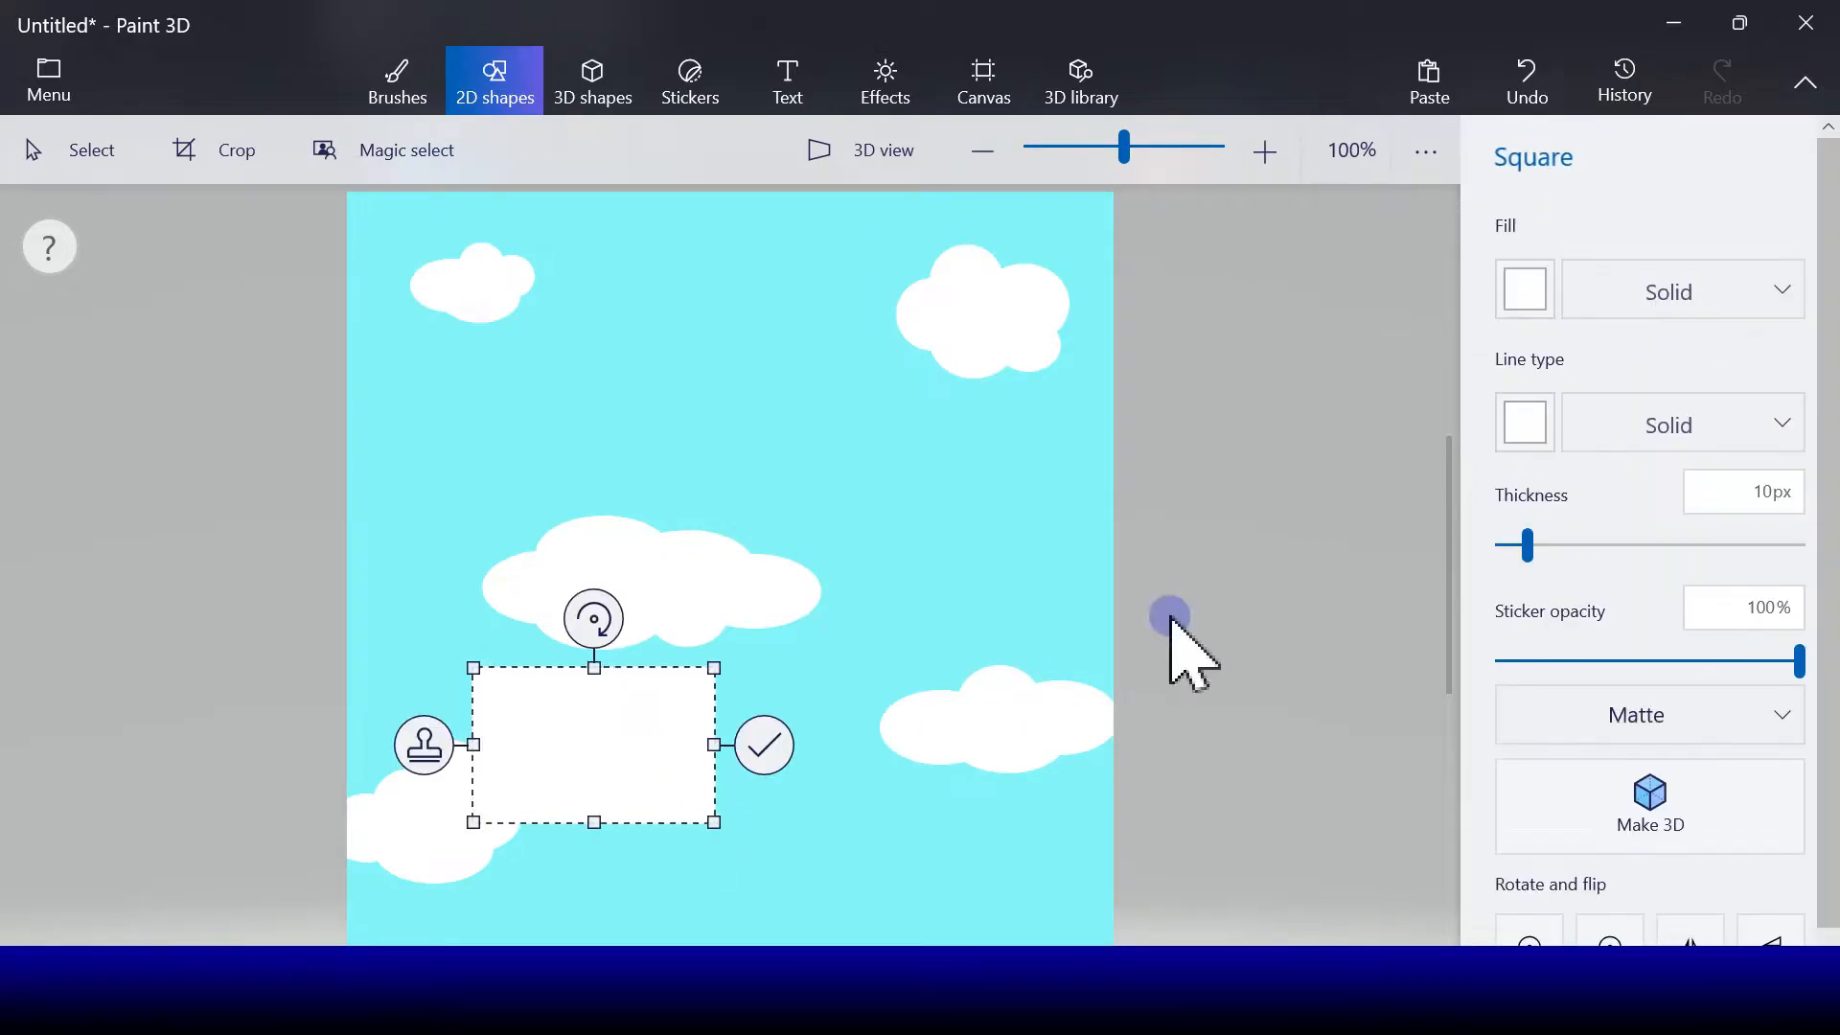
pyautogui.click(1535, 414)
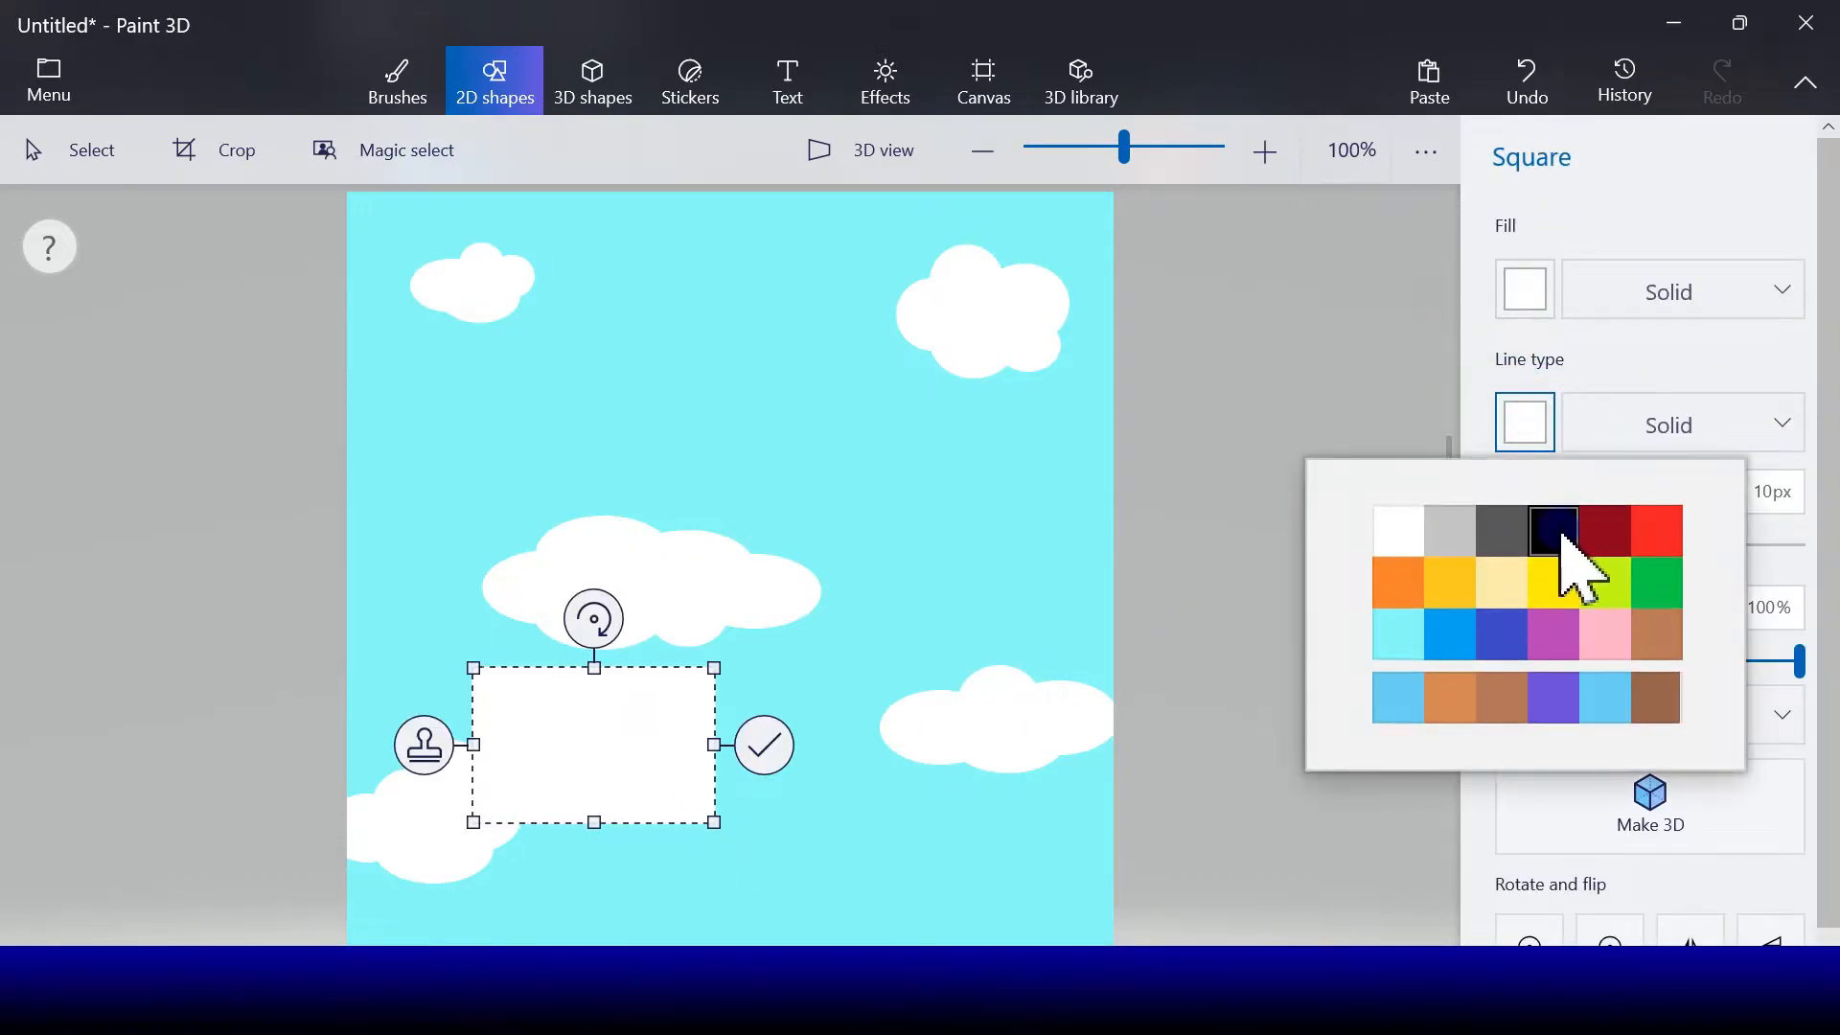
pyautogui.click(1555, 533)
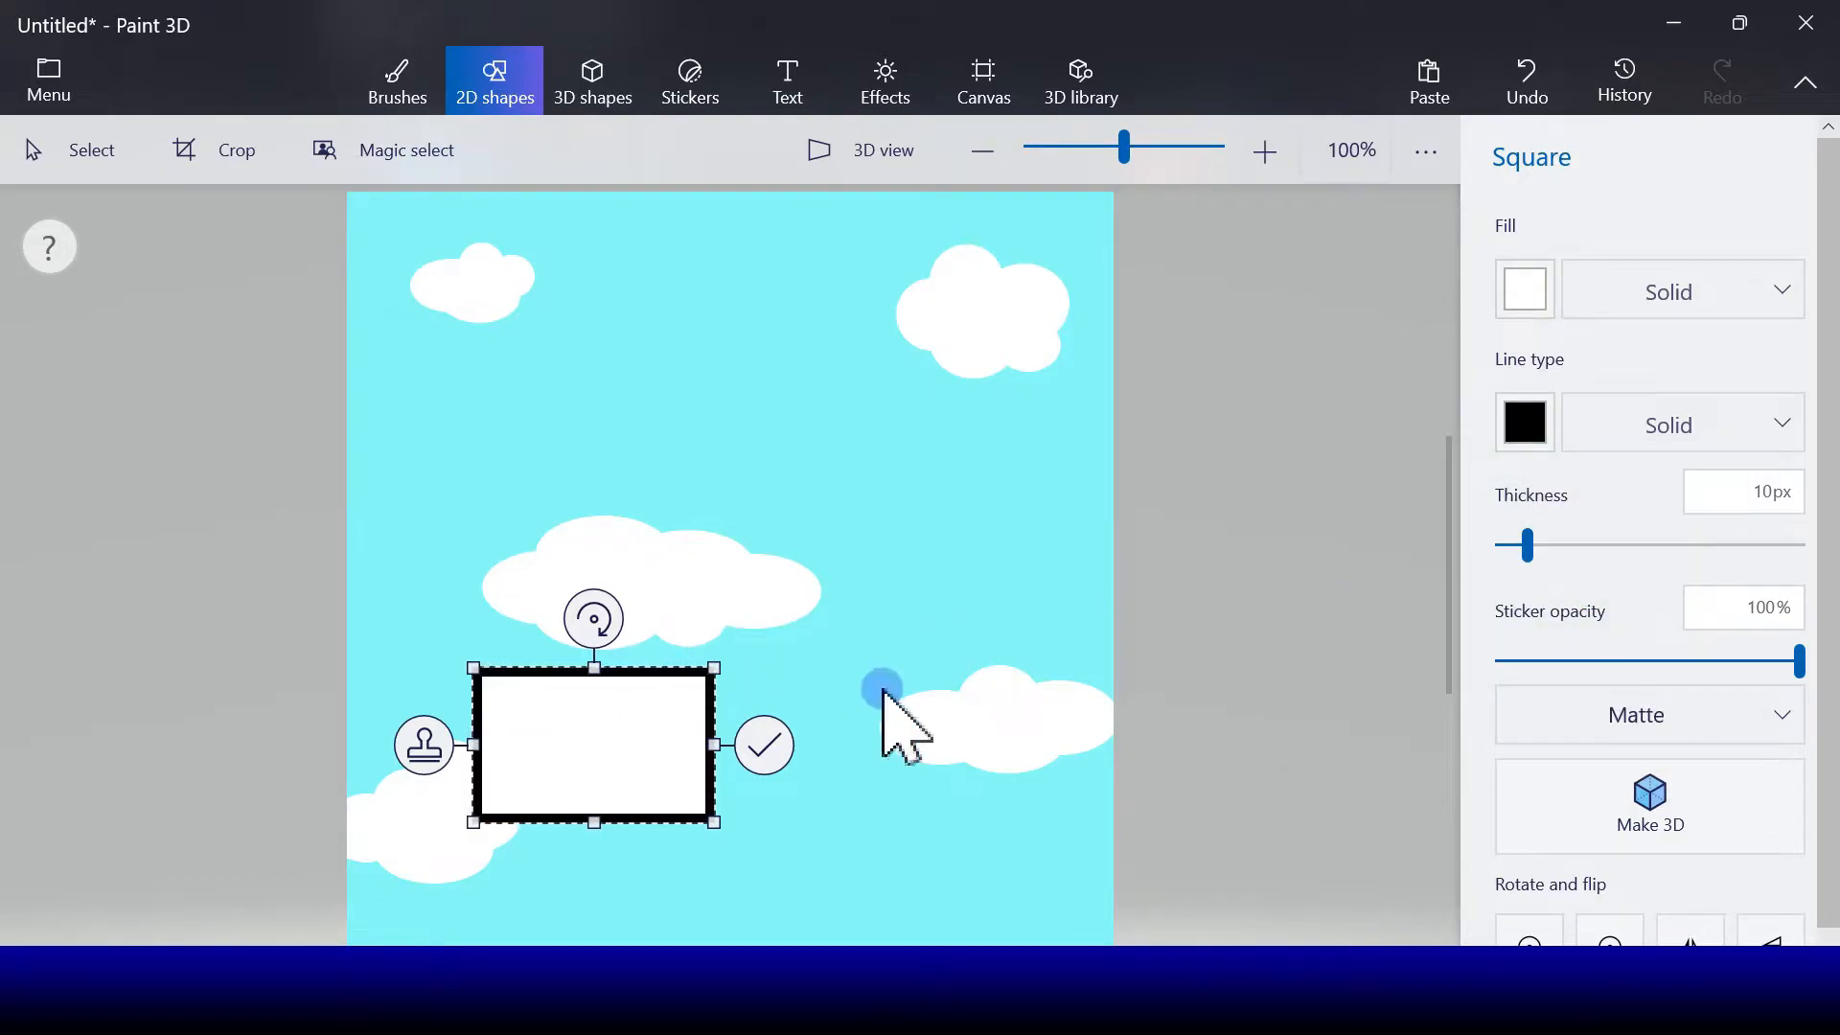
# - Rotate the rectangle counter-clockwise, move it partly over the lower-left cloud and commit it to the canvas
pyautogui.moveTo(592, 619); pyautogui.dragTo(484, 554)
pyautogui.moveTo(590, 747); pyautogui.dragTo(566, 777)
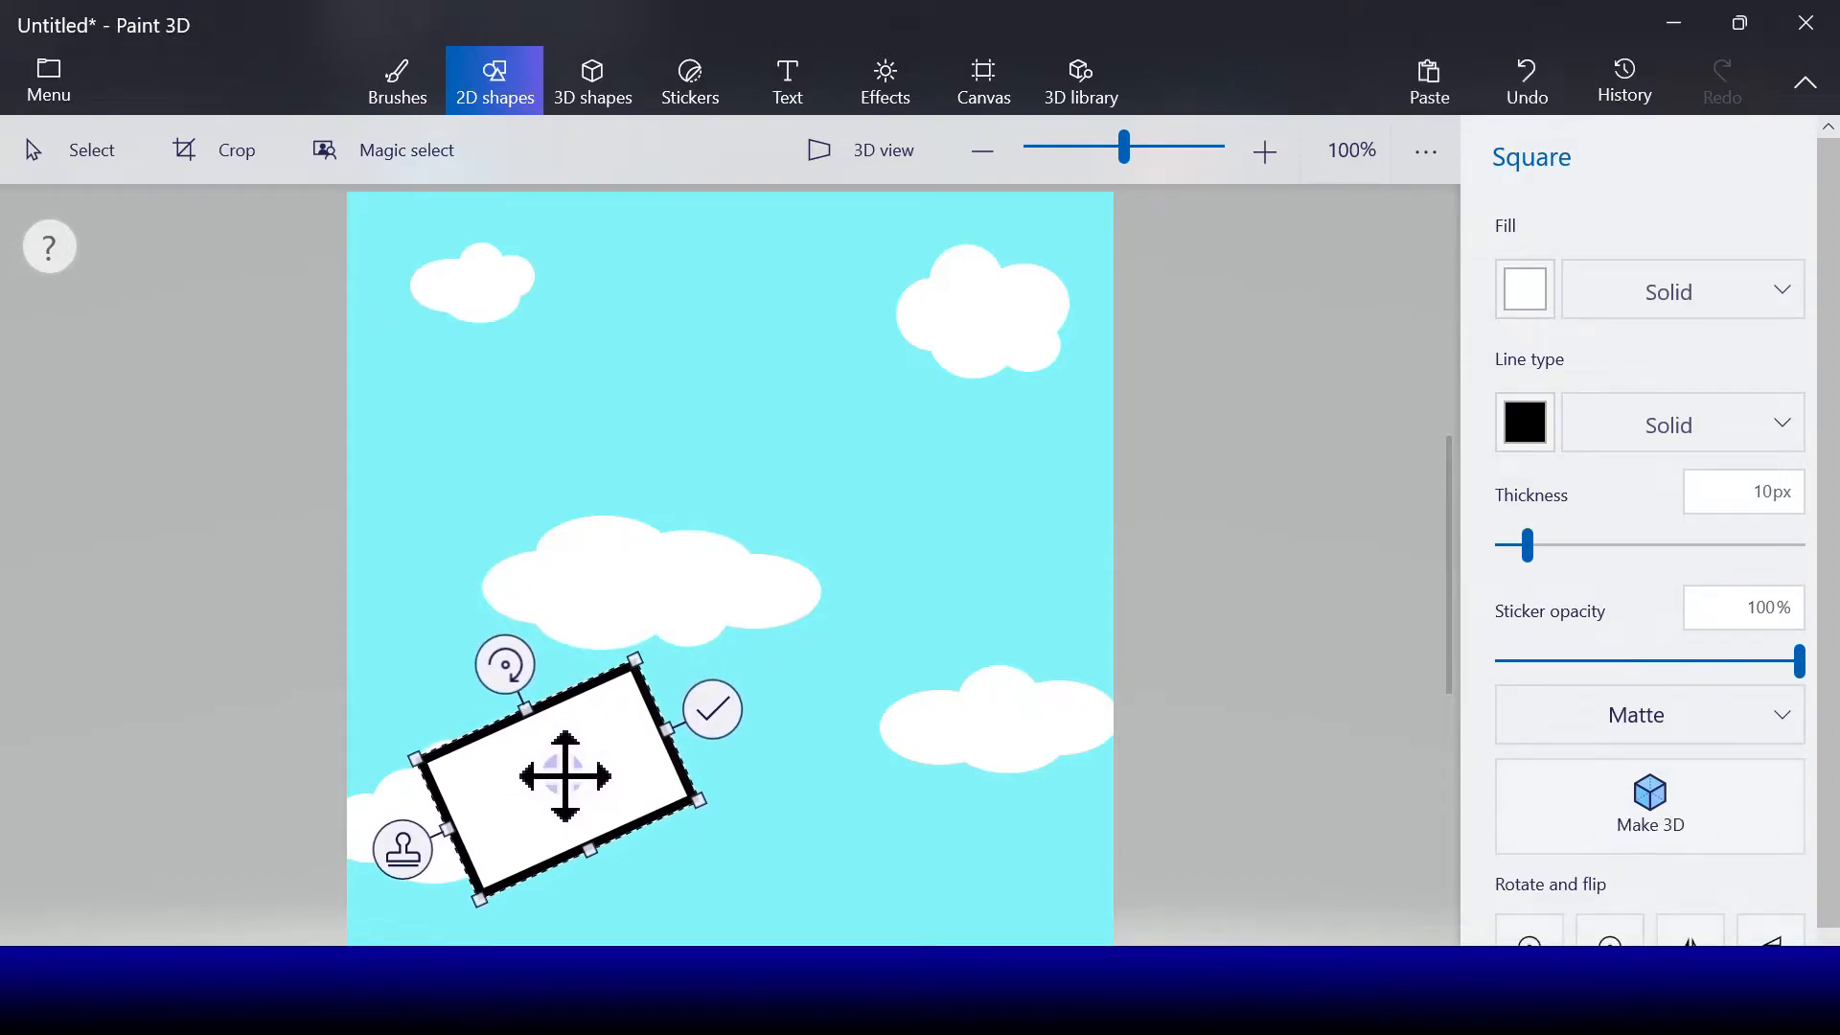
pyautogui.click(713, 714)
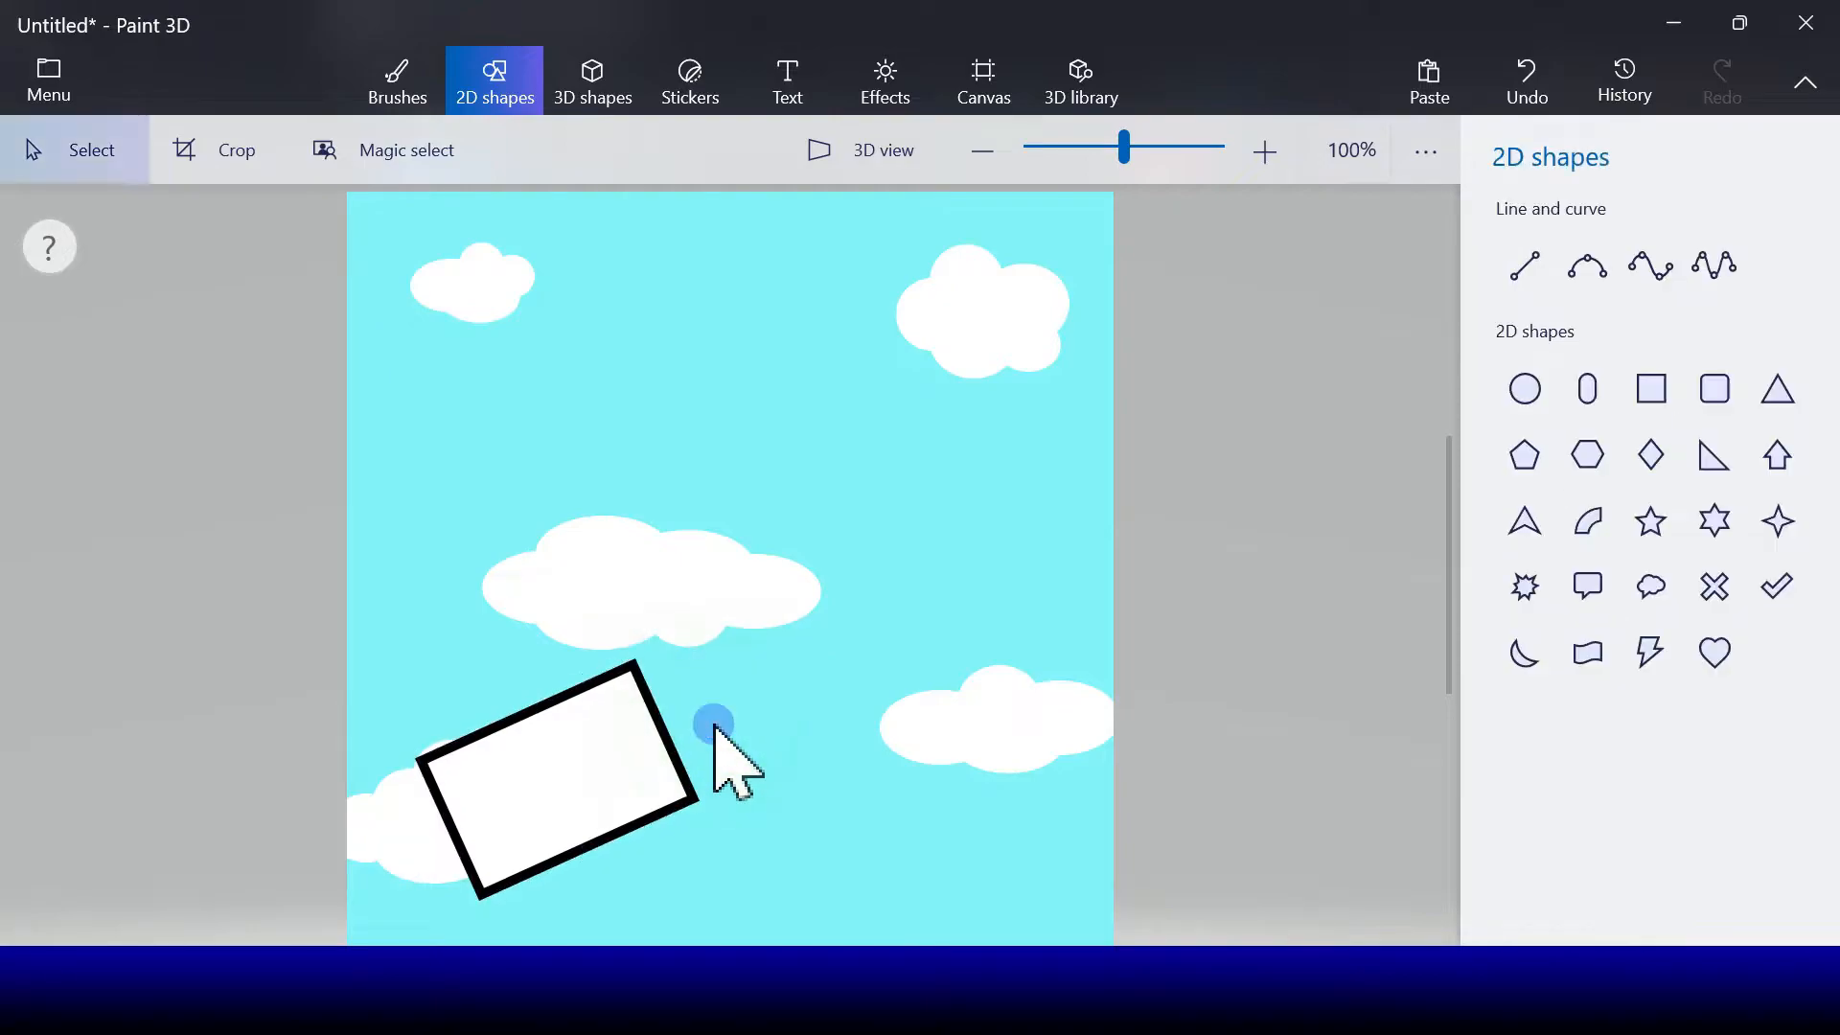
# - Draw two straight black lines from the rectangle's upper corners, meeting near its middle, to form the envelope flap
pyautogui.click(1525, 268)
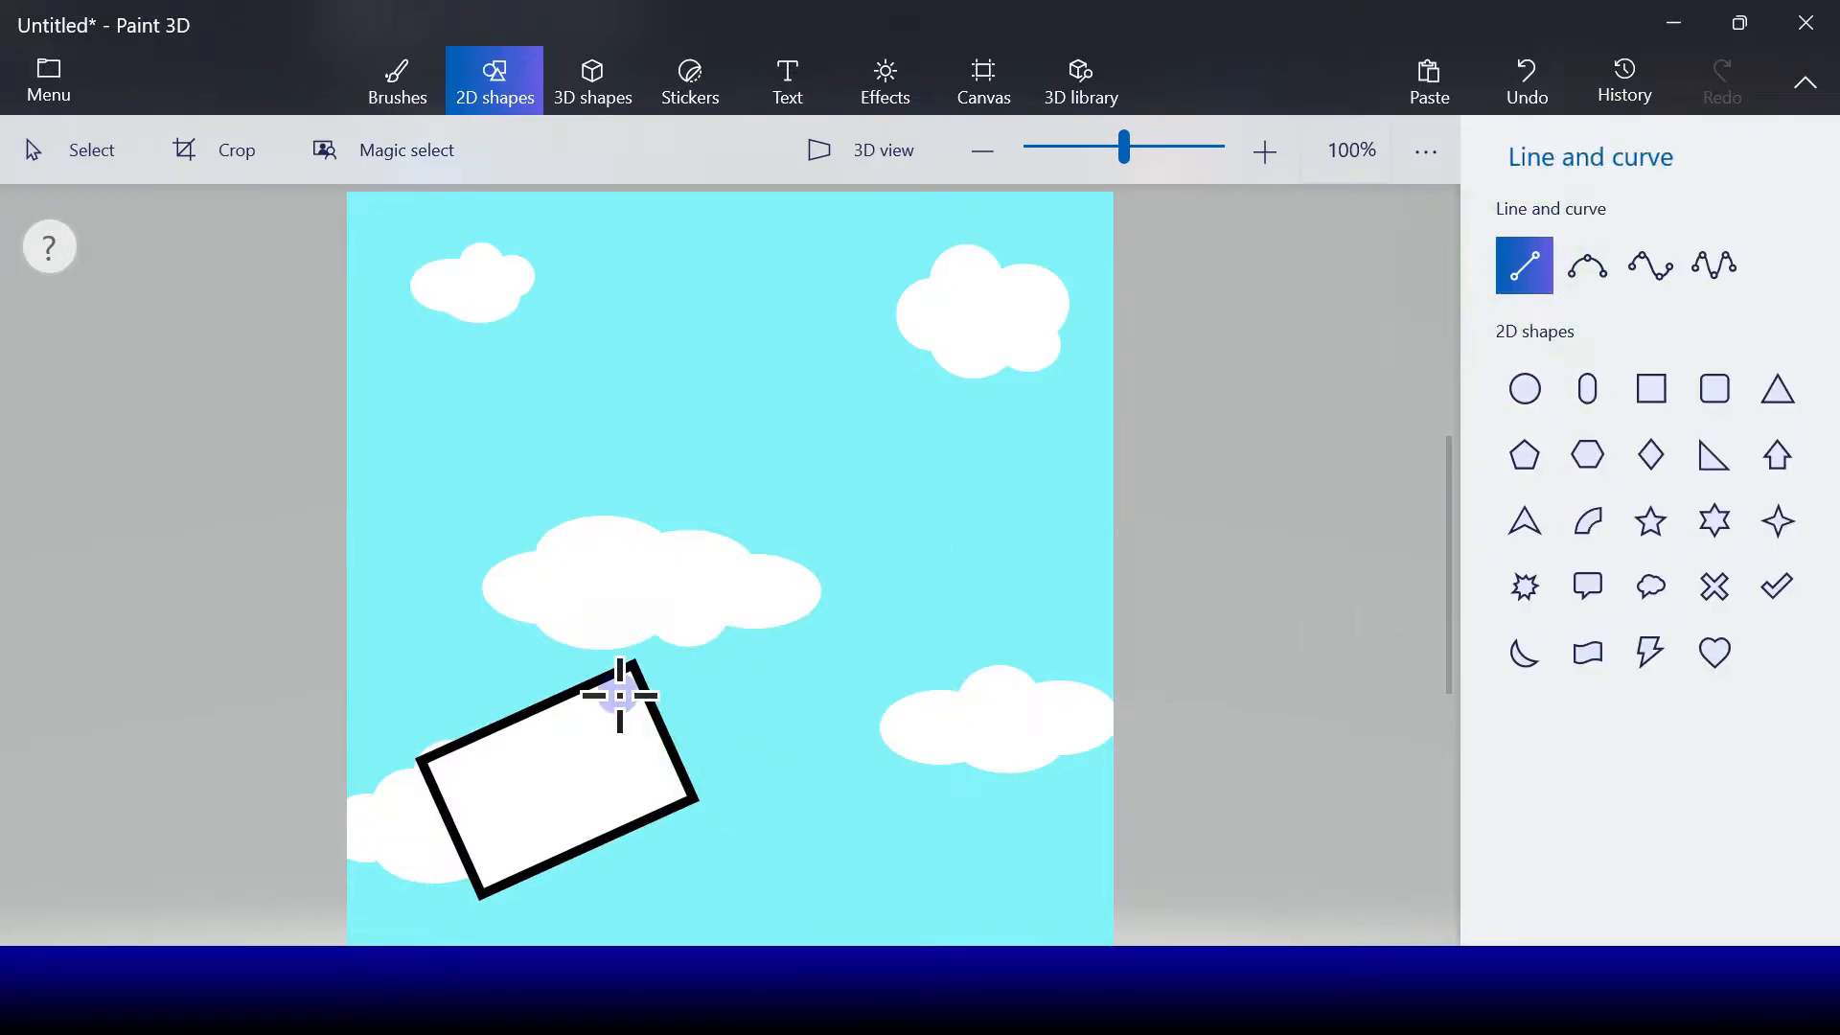
pyautogui.moveTo(570, 794); pyautogui.dragTo(423, 762)
pyautogui.click(661, 770)
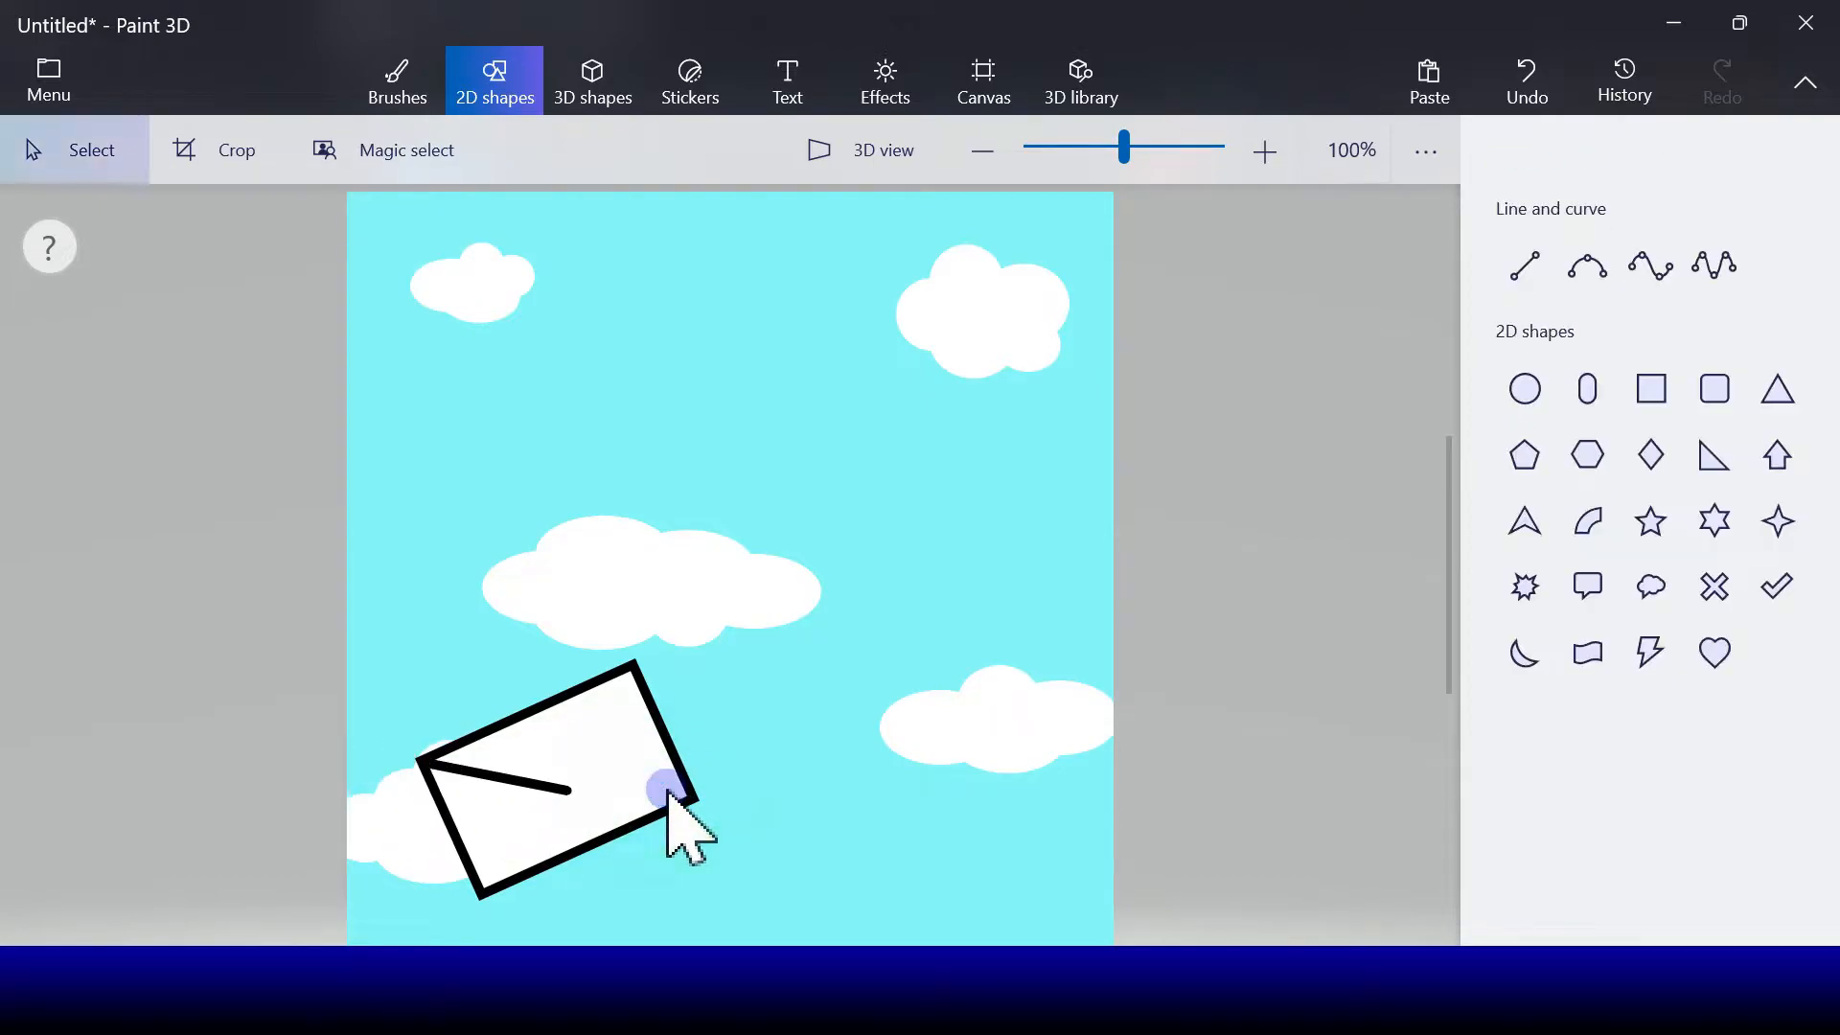
pyautogui.click(1526, 269)
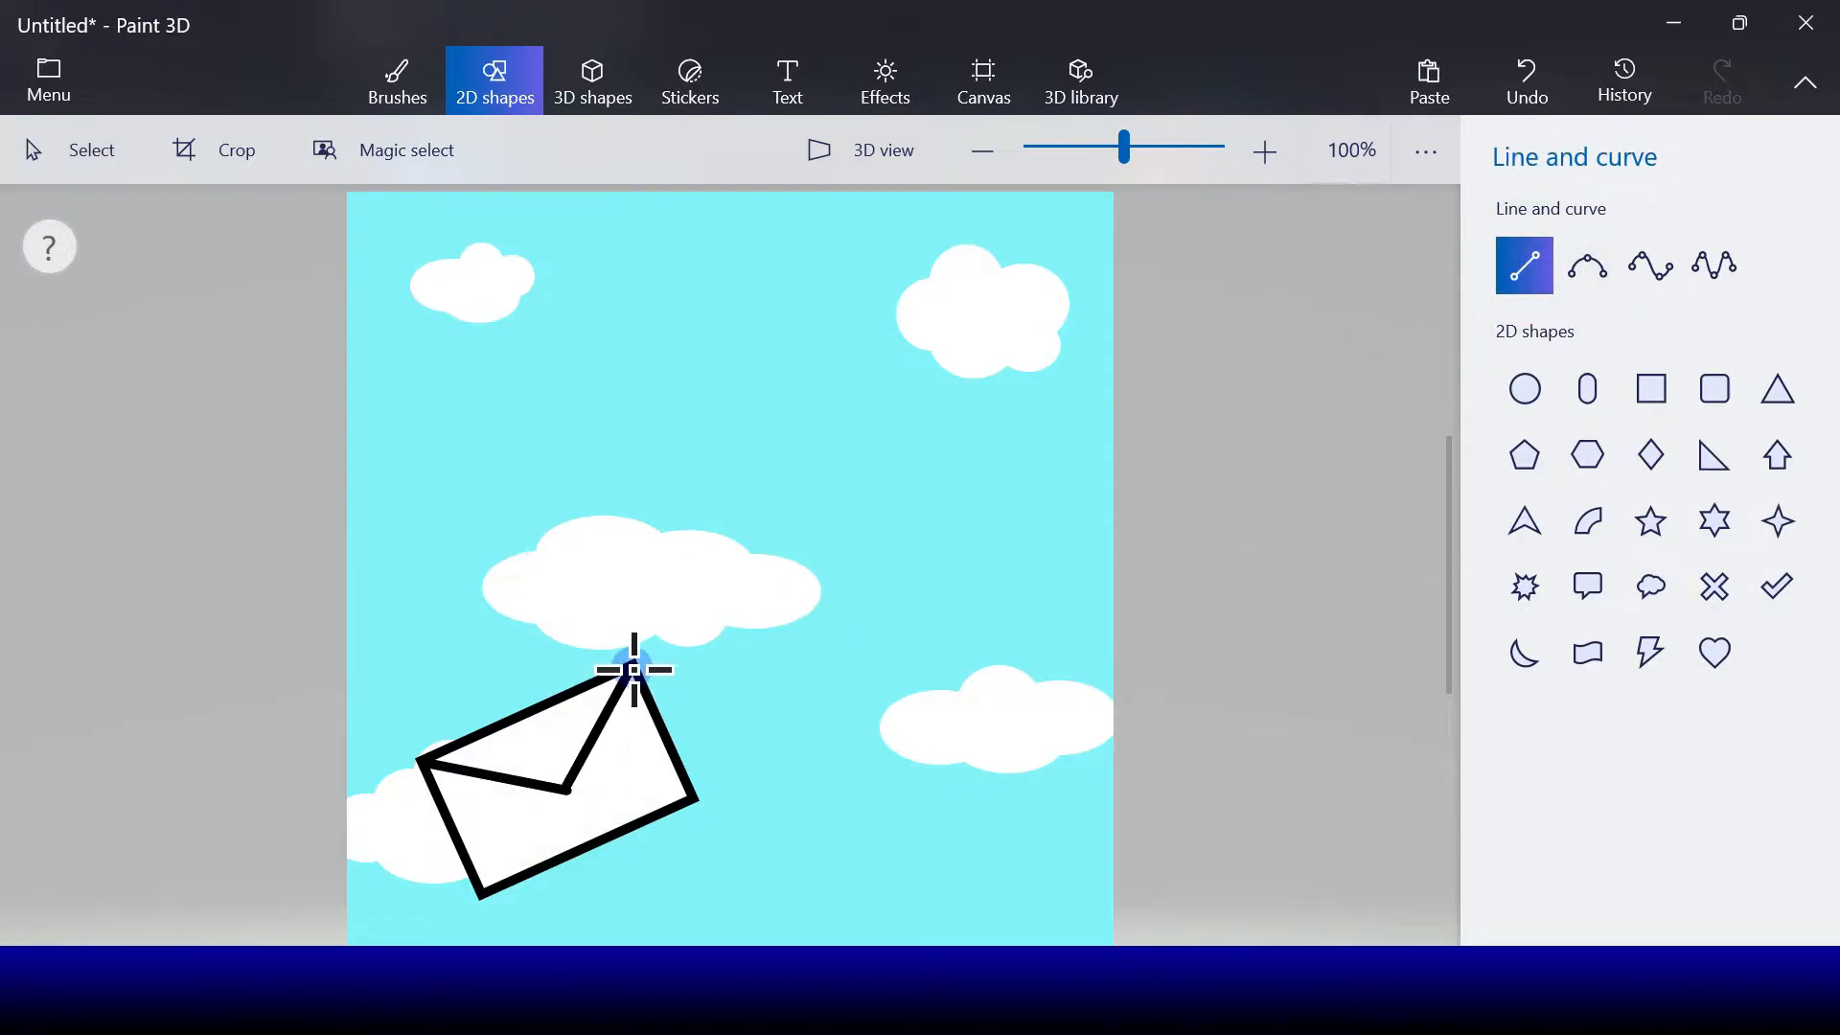
pyautogui.moveTo(634, 670); pyautogui.dragTo(633, 670)
pyautogui.click(721, 726)
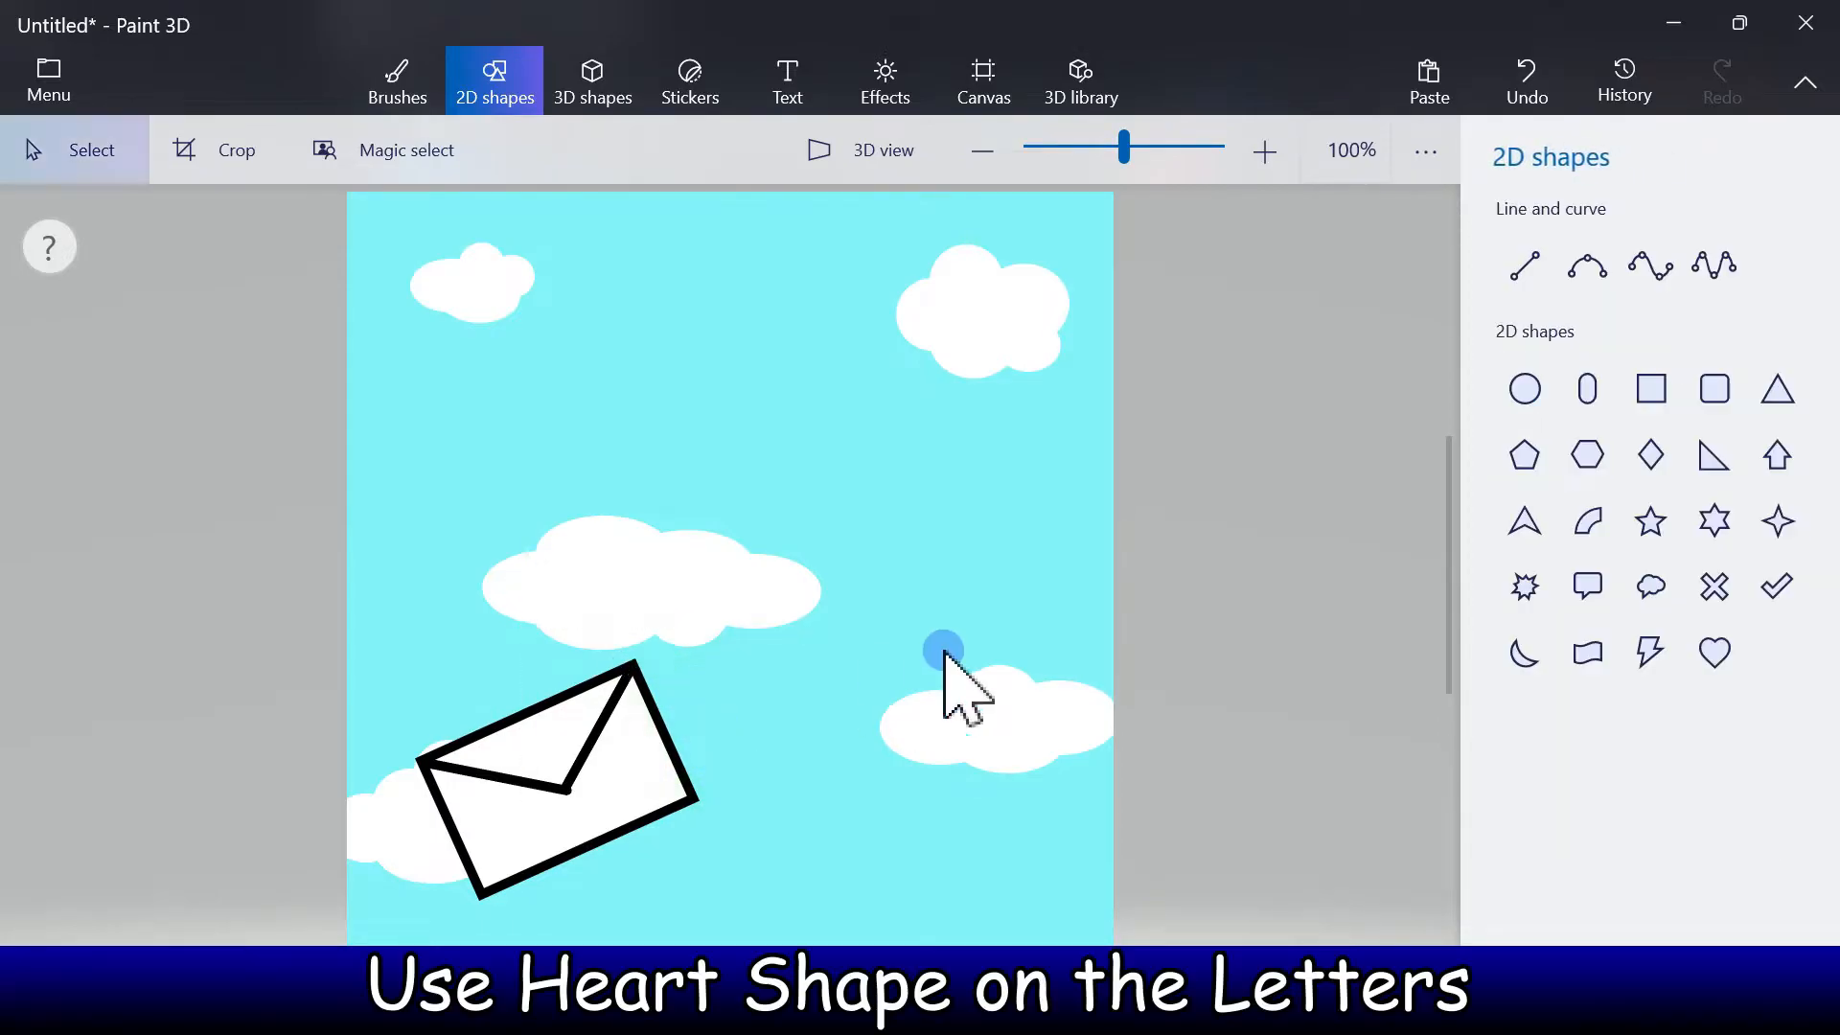
# - Draw a small heart over the tip of the envelope flap and fill it with red, keeping the black outline
pyautogui.click(1706, 648)
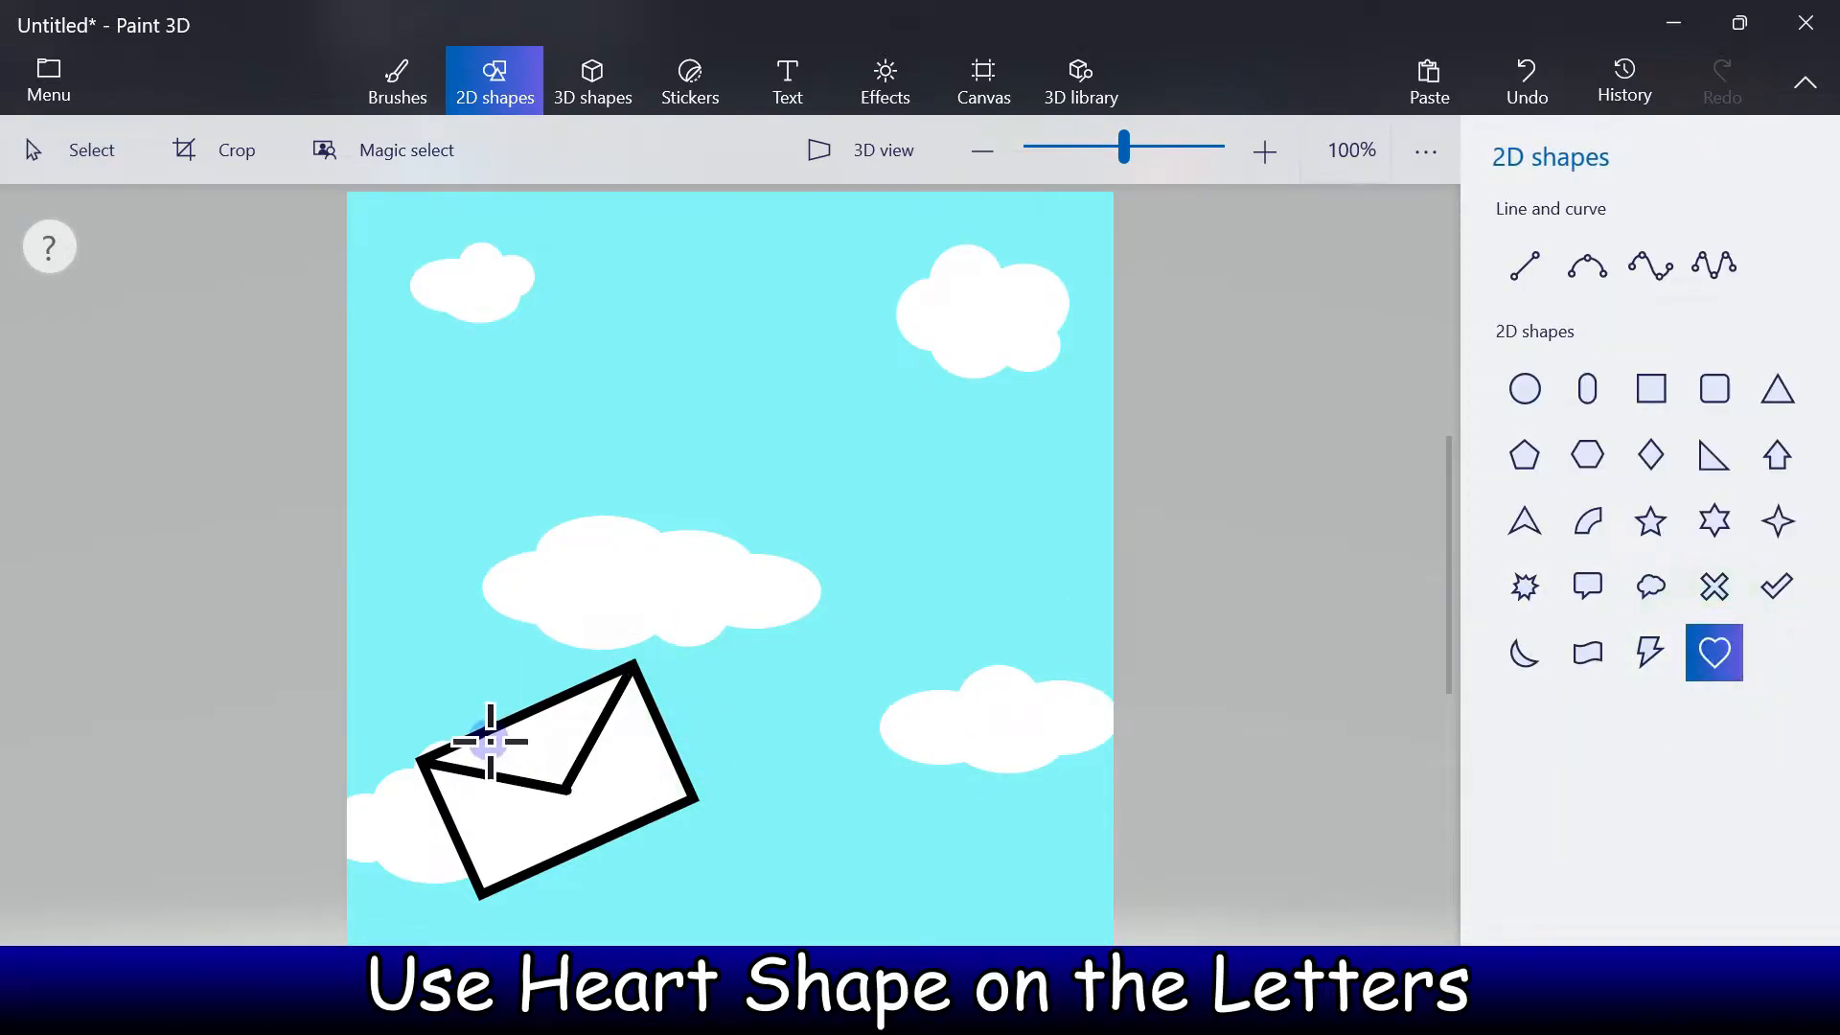
pyautogui.moveTo(495, 756); pyautogui.dragTo(589, 830)
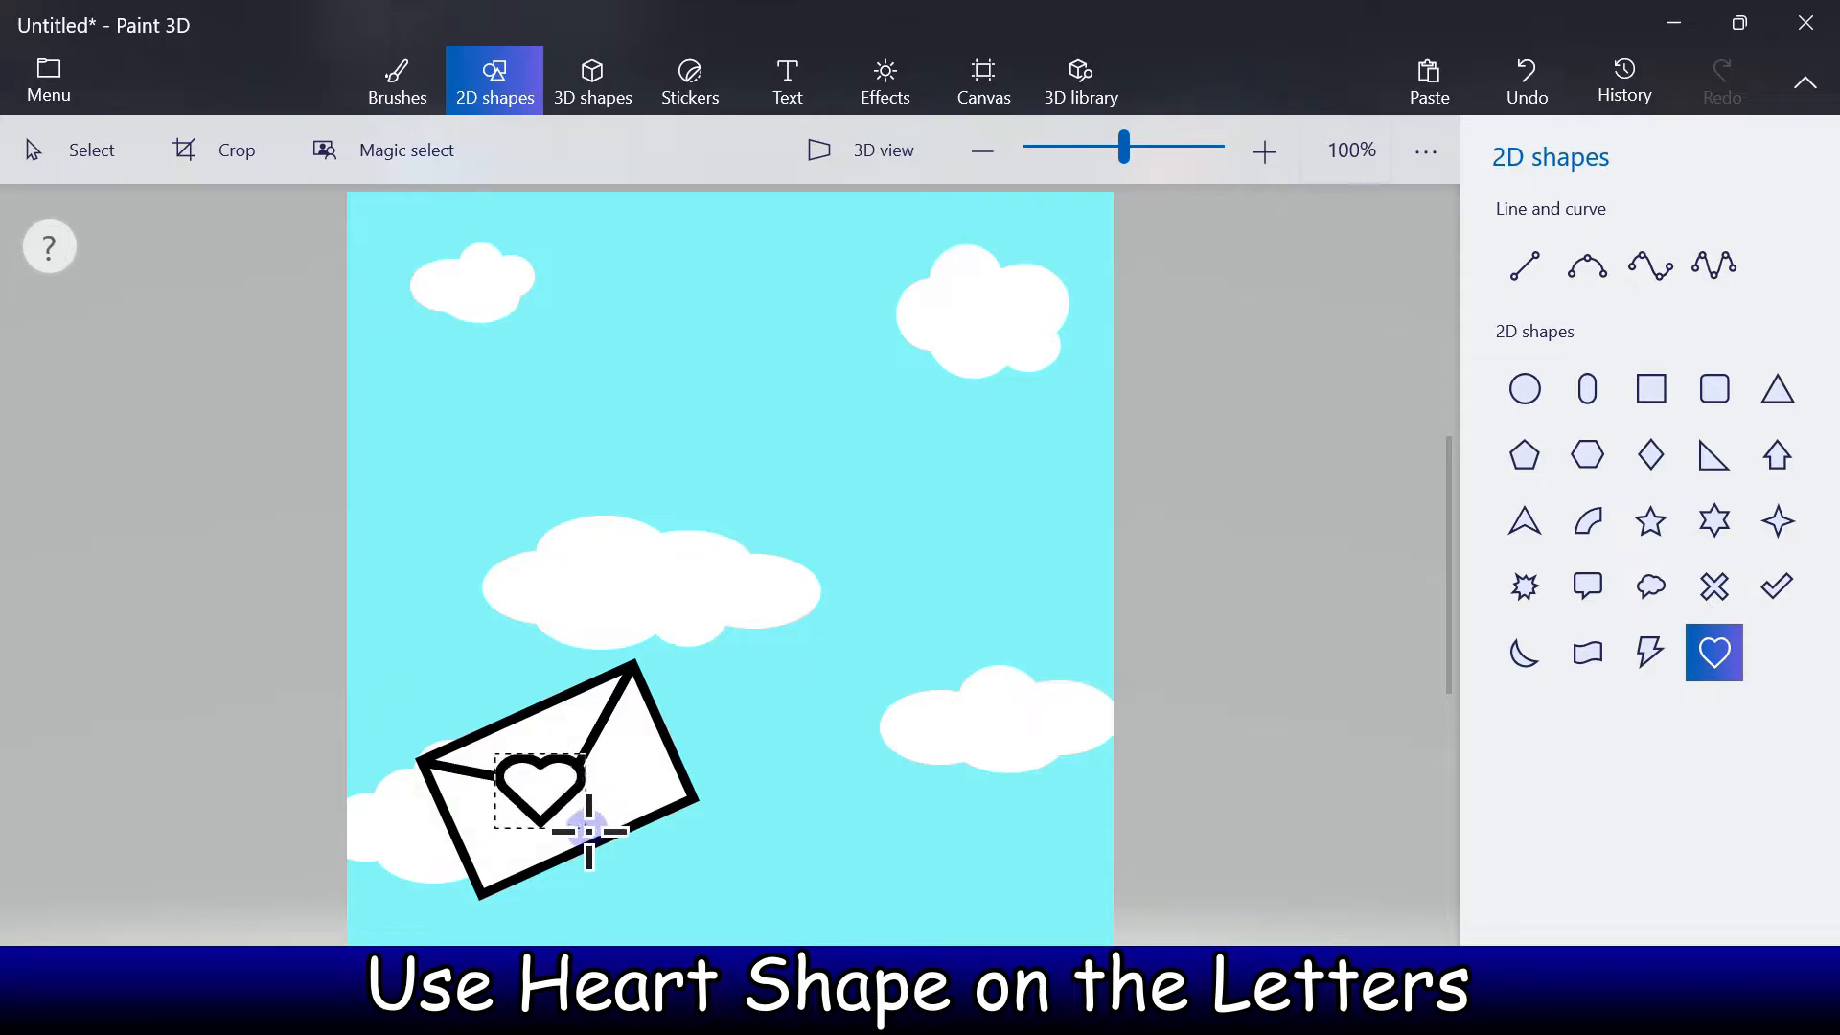
pyautogui.moveTo(588, 839); pyautogui.dragTo(587, 836)
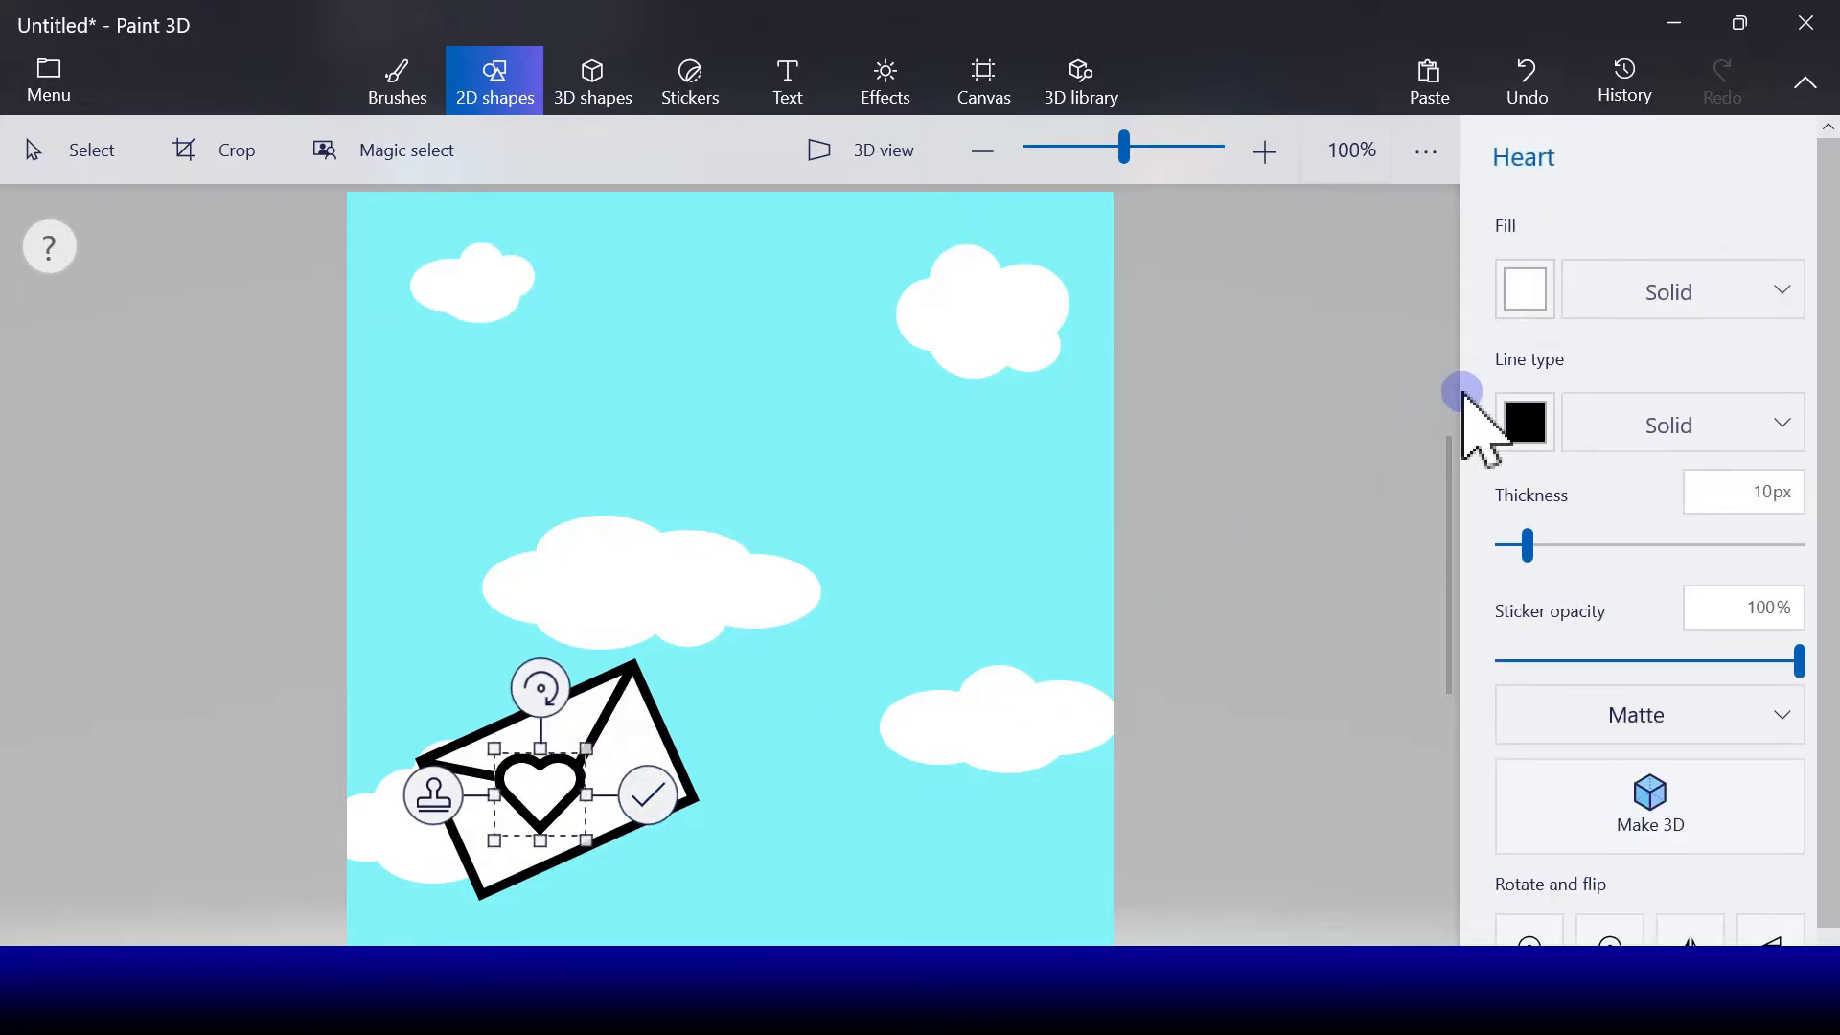
pyautogui.click(1525, 422)
pyautogui.click(1525, 288)
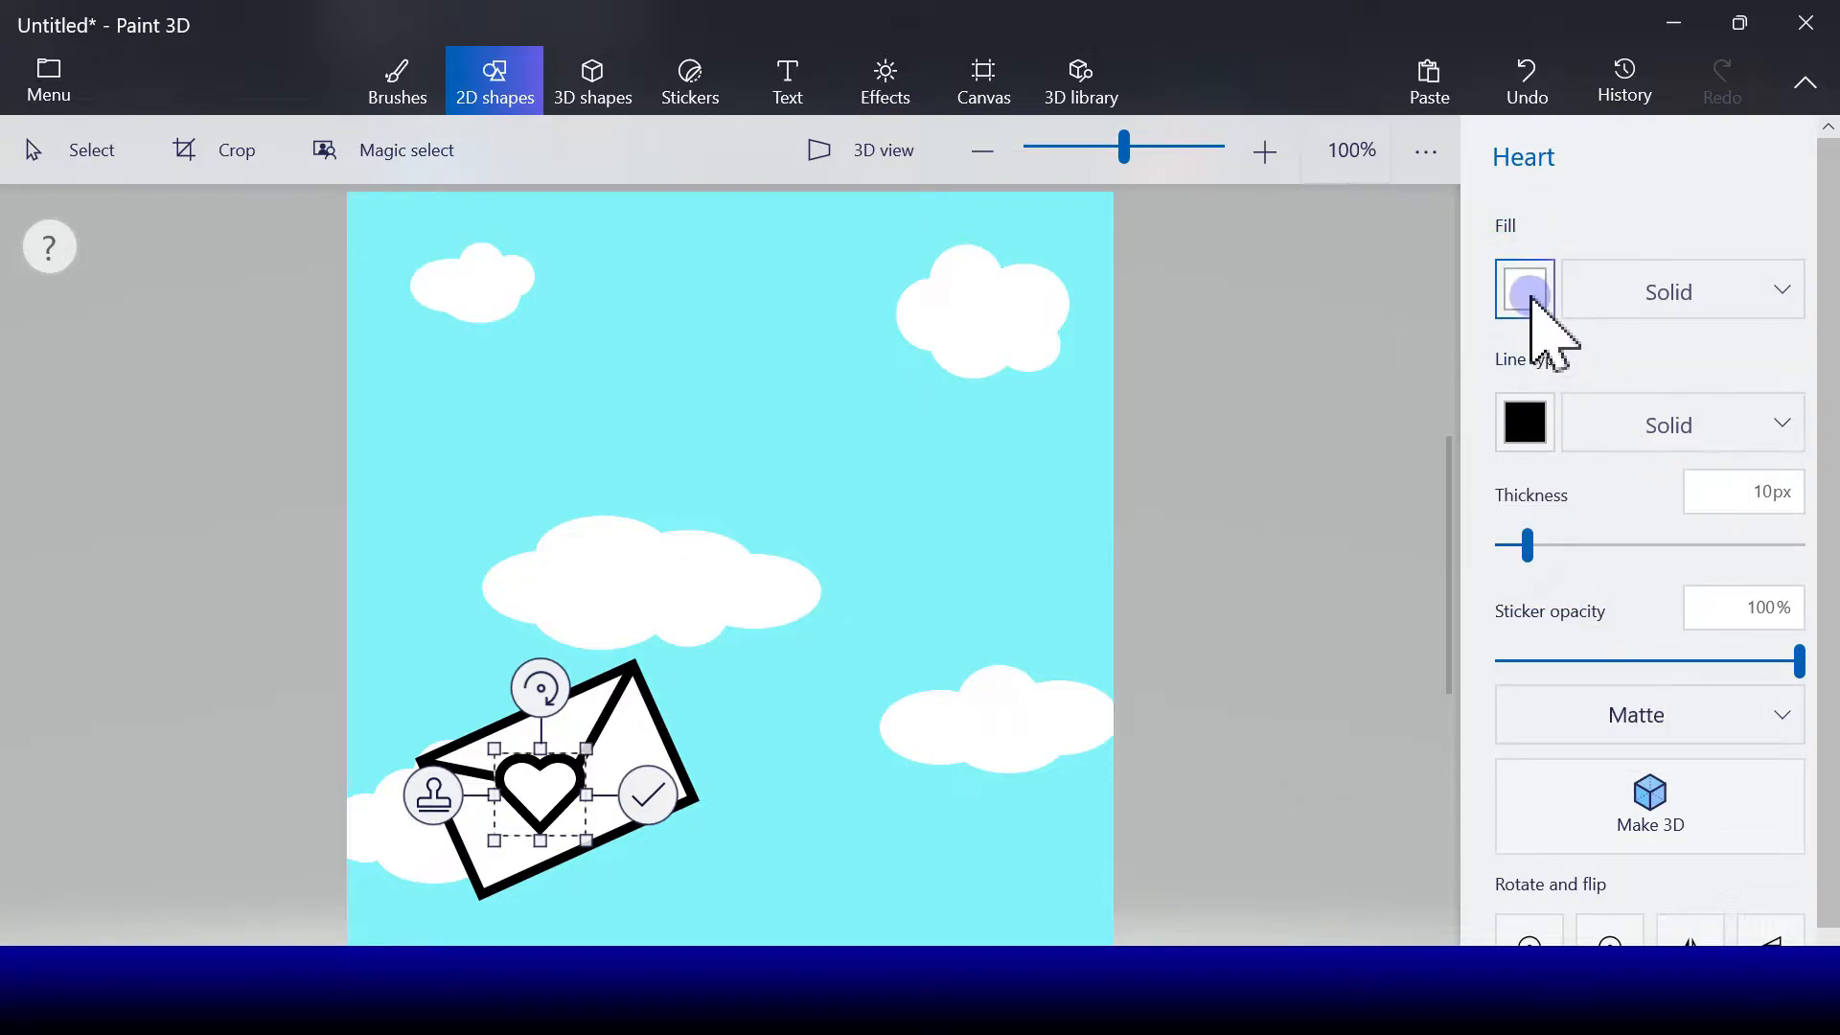
pyautogui.click(1528, 293)
pyautogui.click(1655, 395)
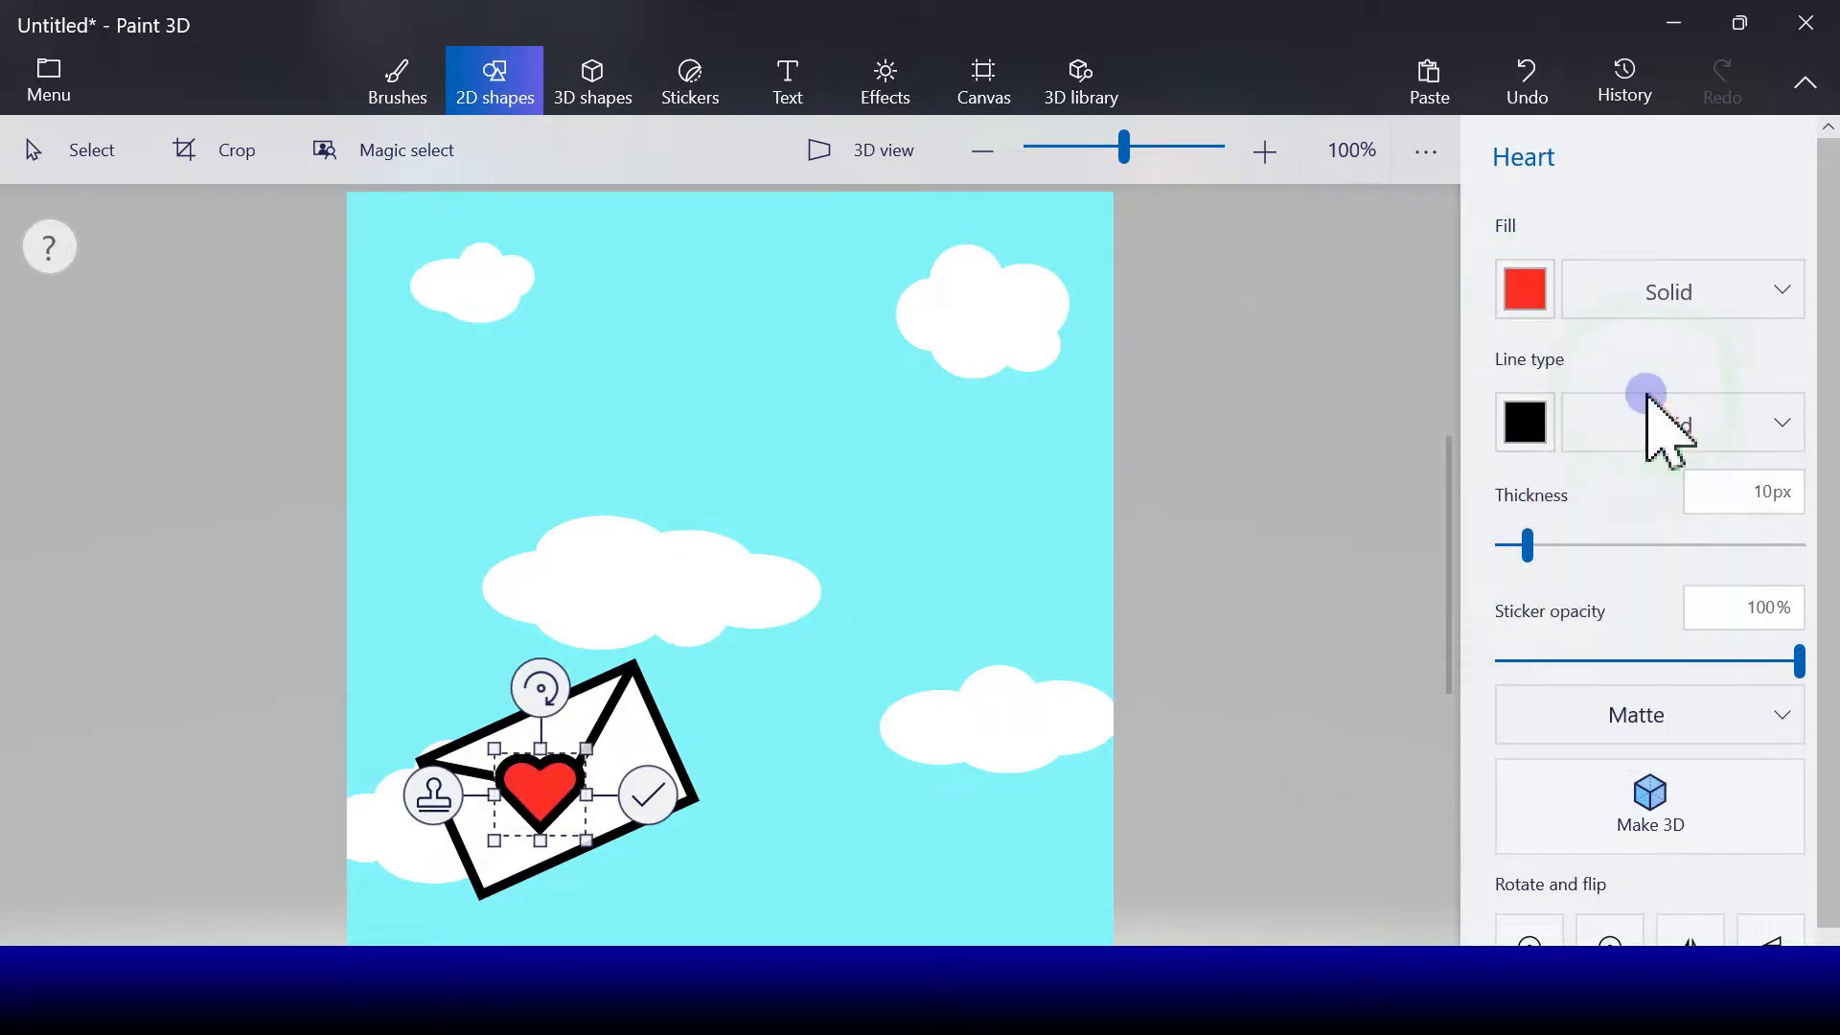
# - Rotate the small heart counter-clockwise to match the envelope's tilt and commit it to the canvas
pyautogui.moveTo(543, 686); pyautogui.dragTo(523, 676)
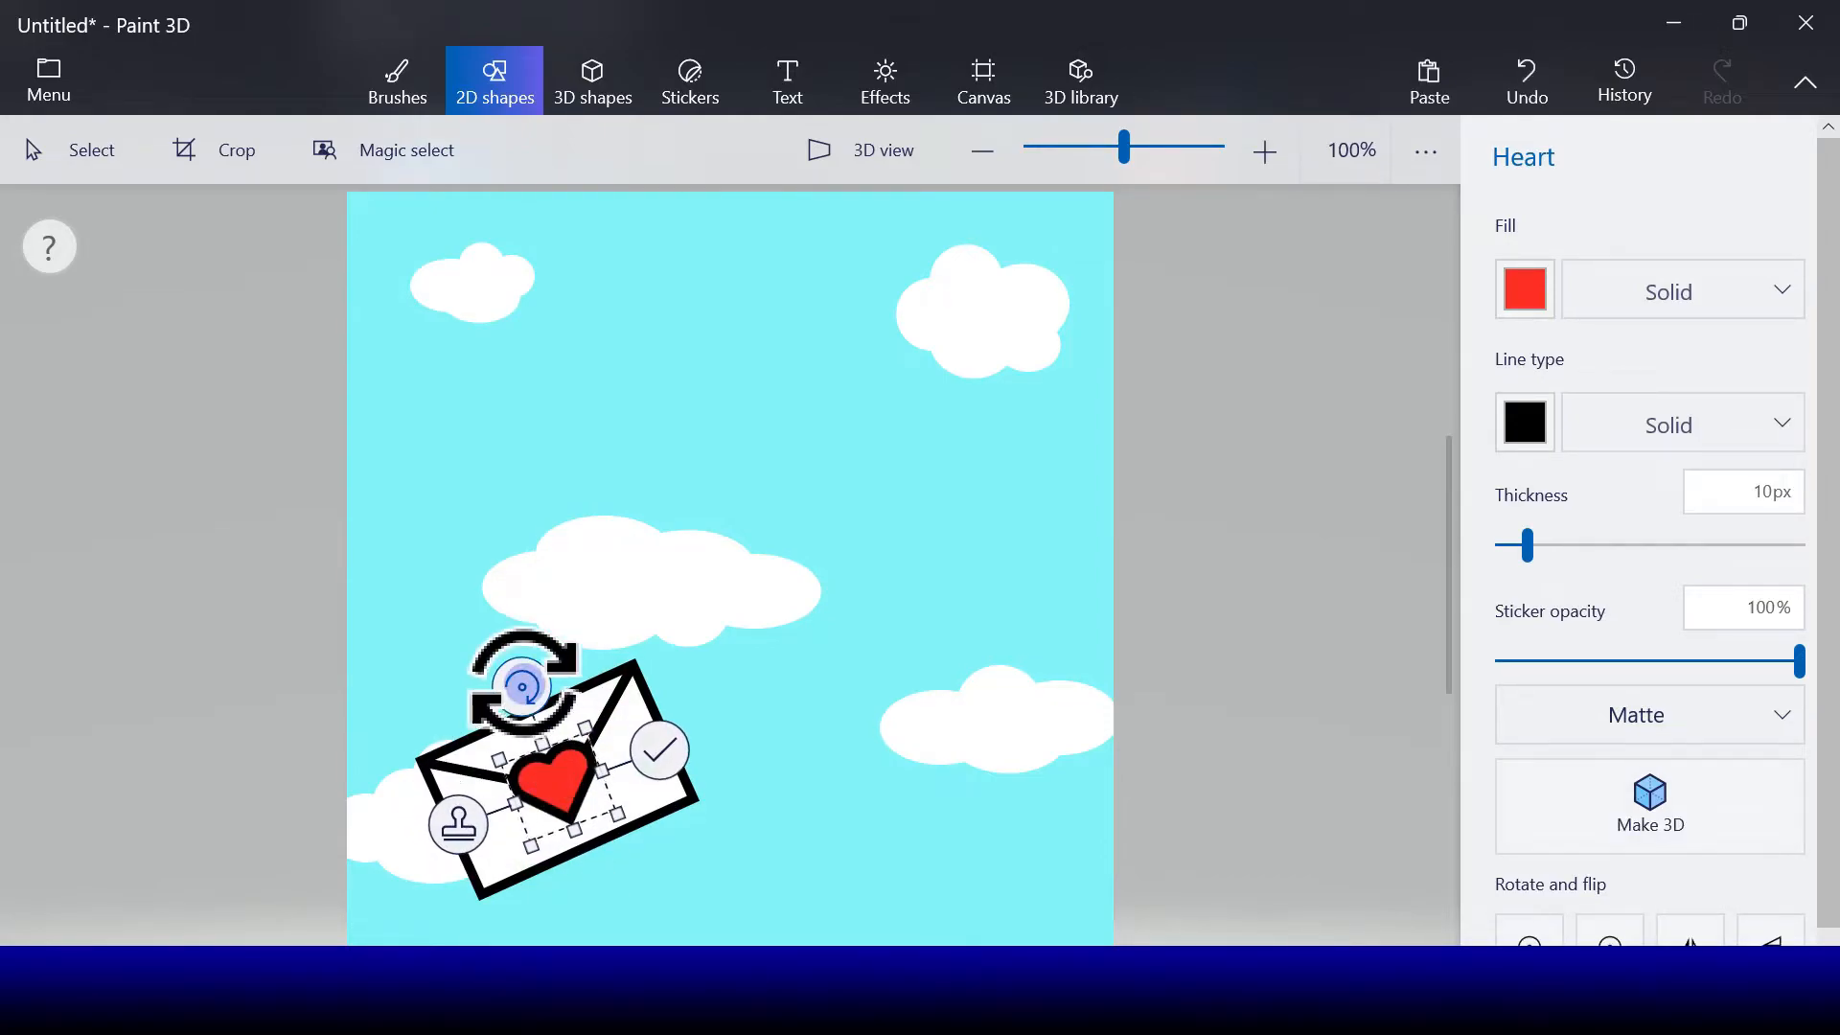
pyautogui.moveTo(523, 686); pyautogui.dragTo(524, 690)
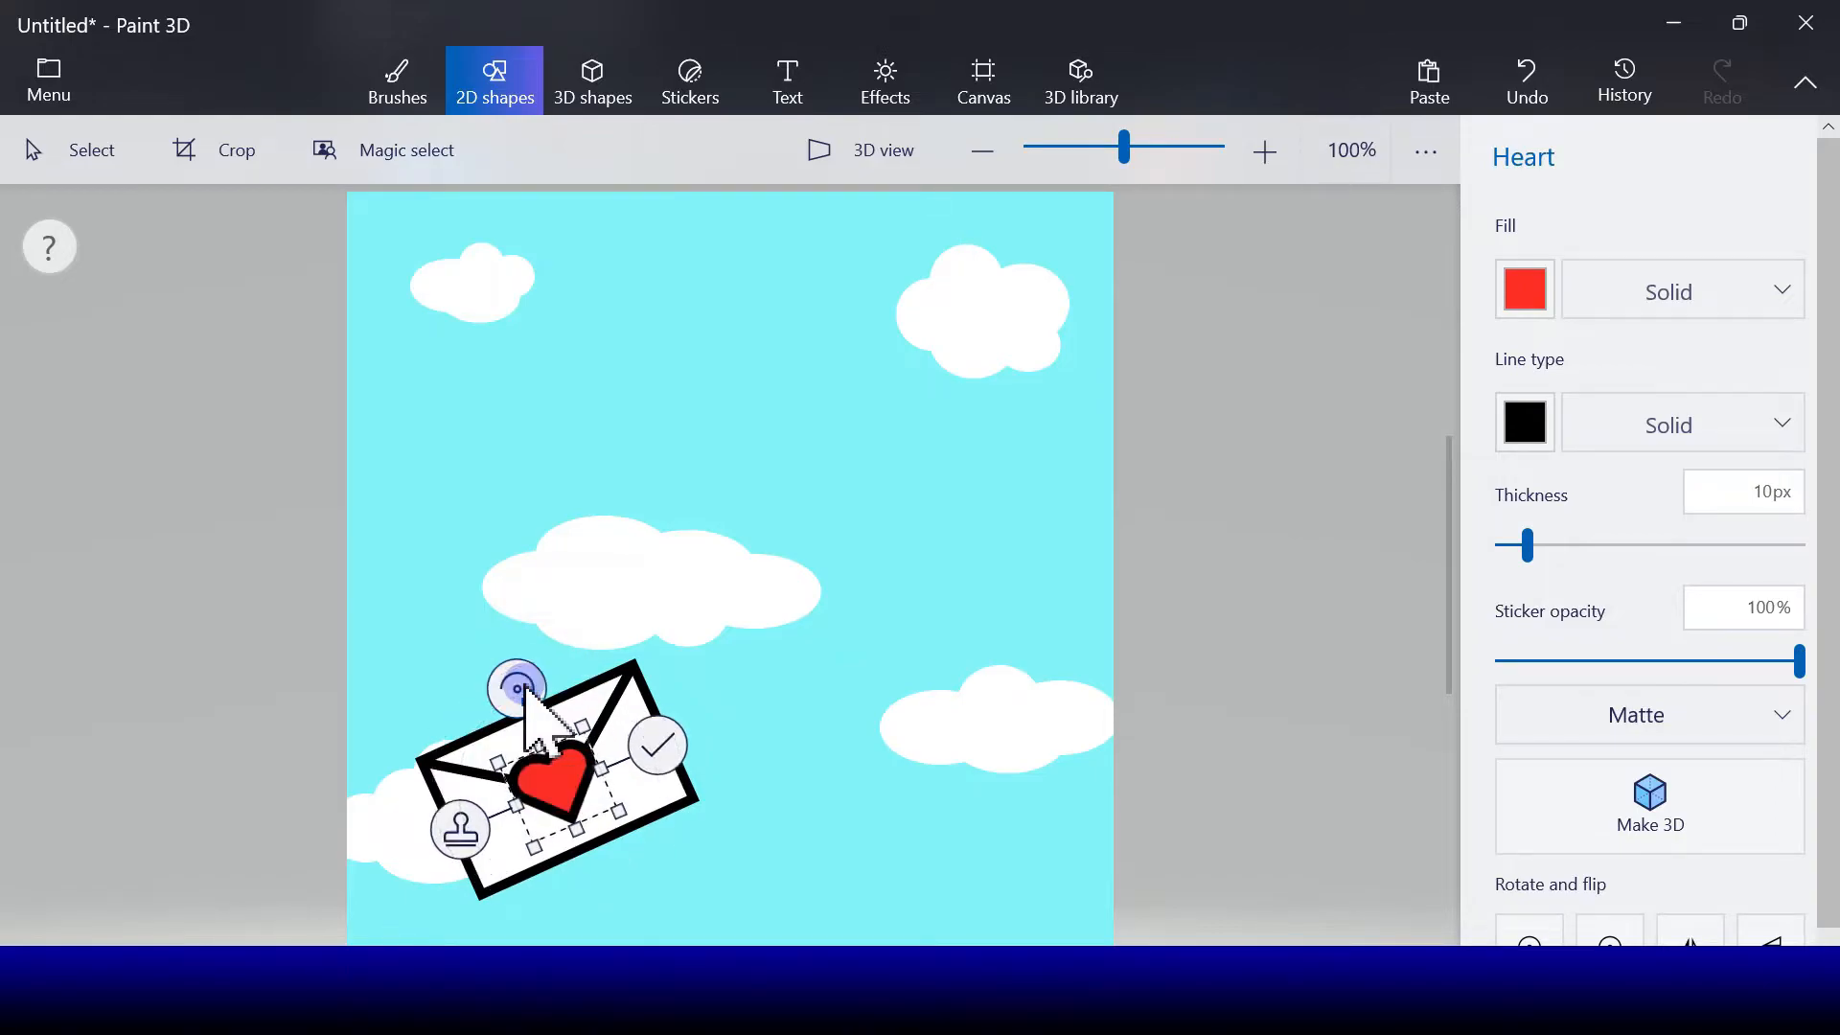
pyautogui.click(658, 748)
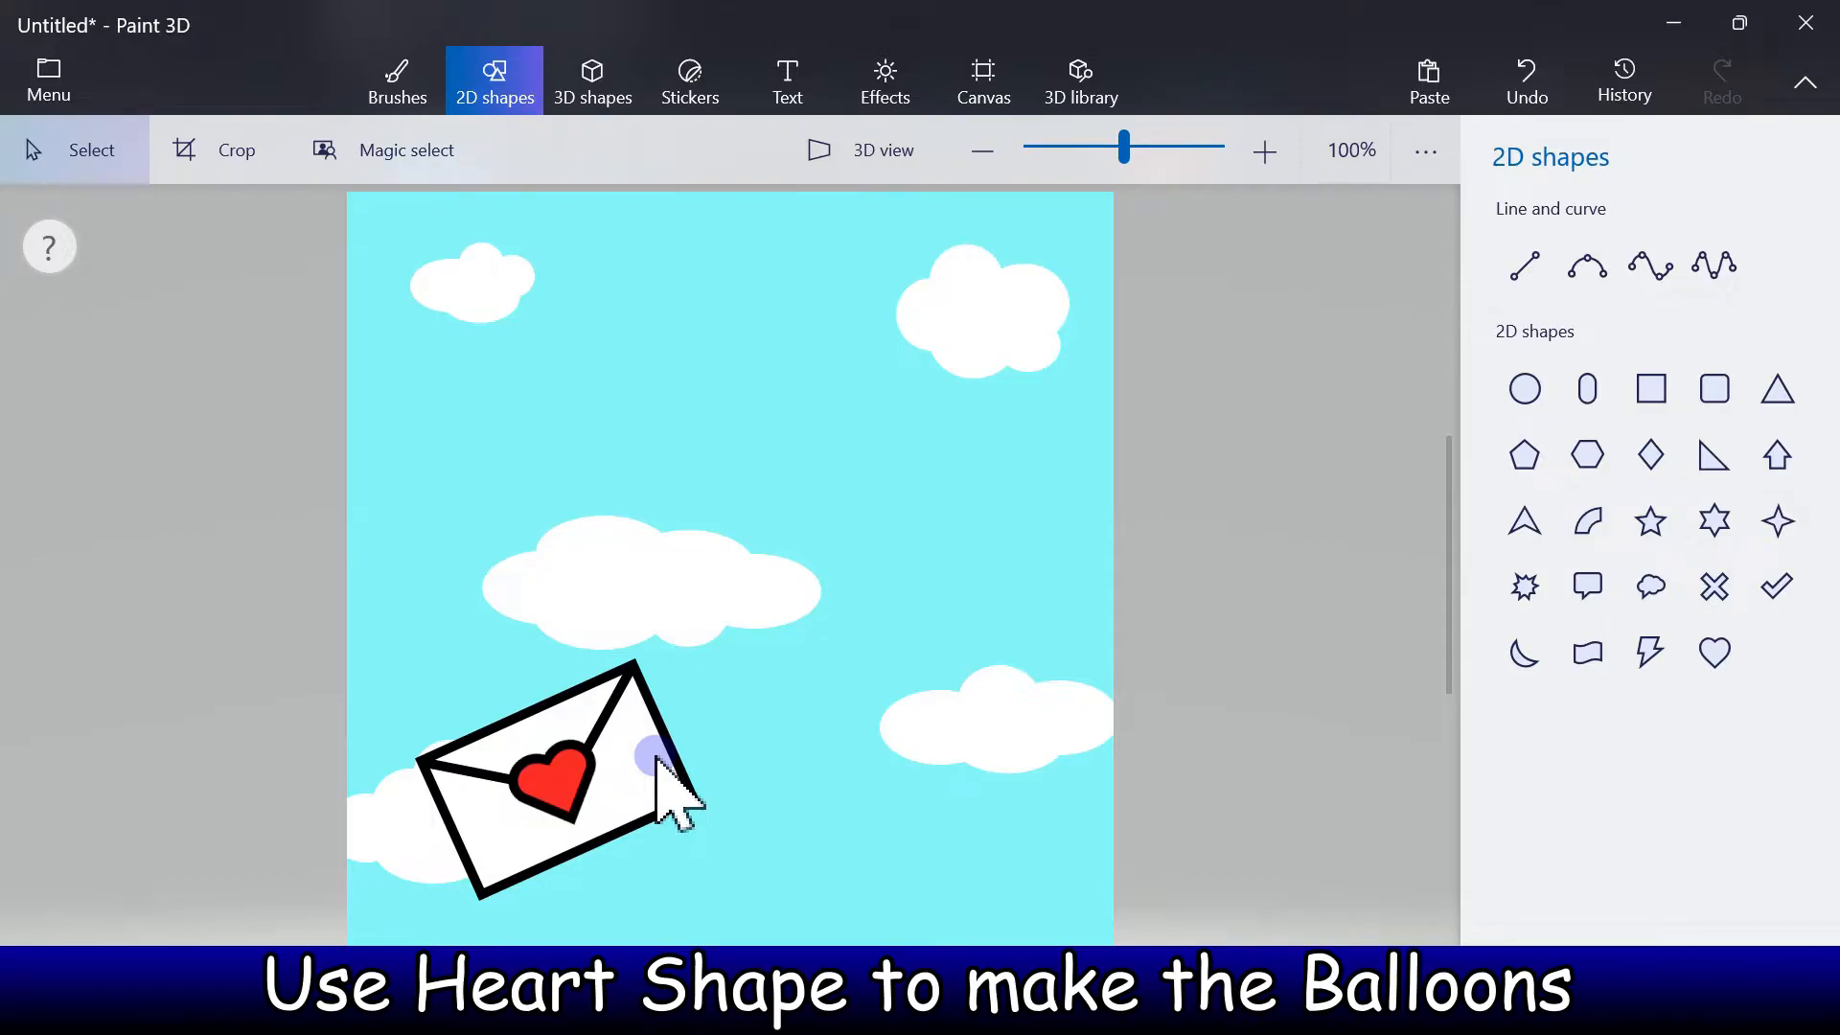
# - Draw a large red heart balloon partly over the upper-right cloud, rotate it about 28° clockwise and stamp it
pyautogui.click(1711, 652)
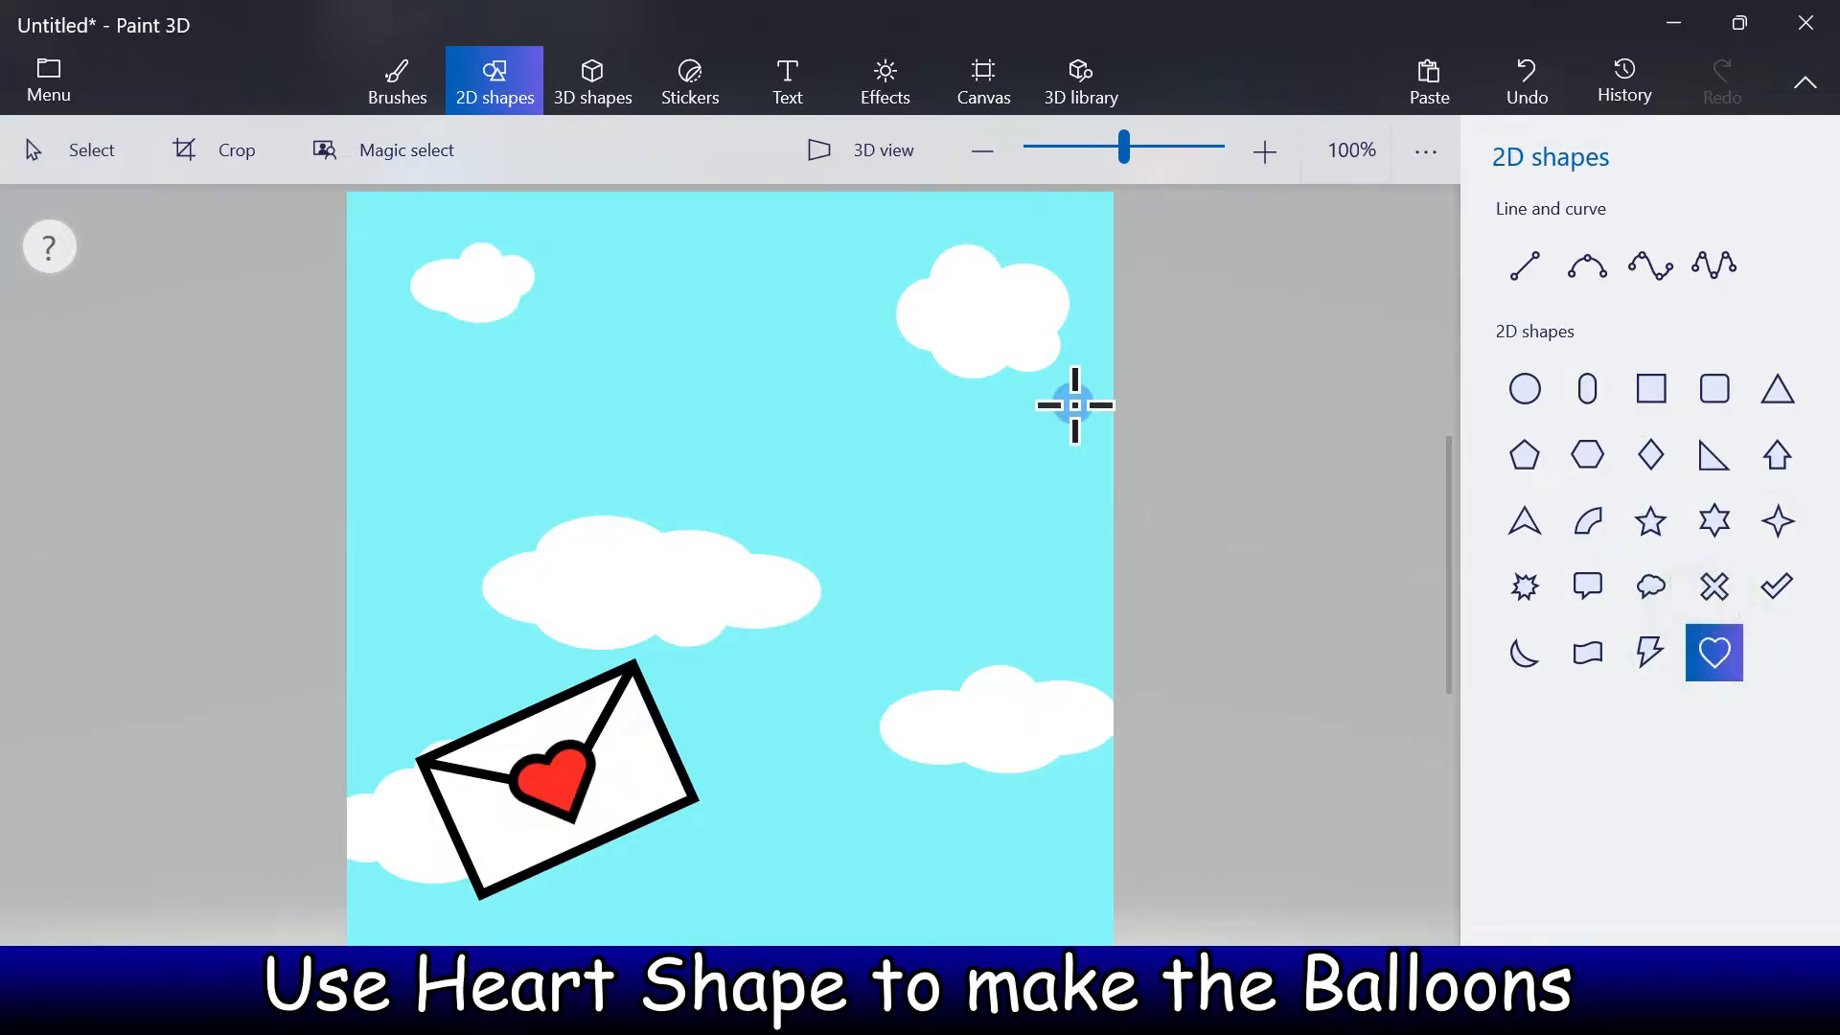
pyautogui.moveTo(789, 299); pyautogui.dragTo(1025, 519)
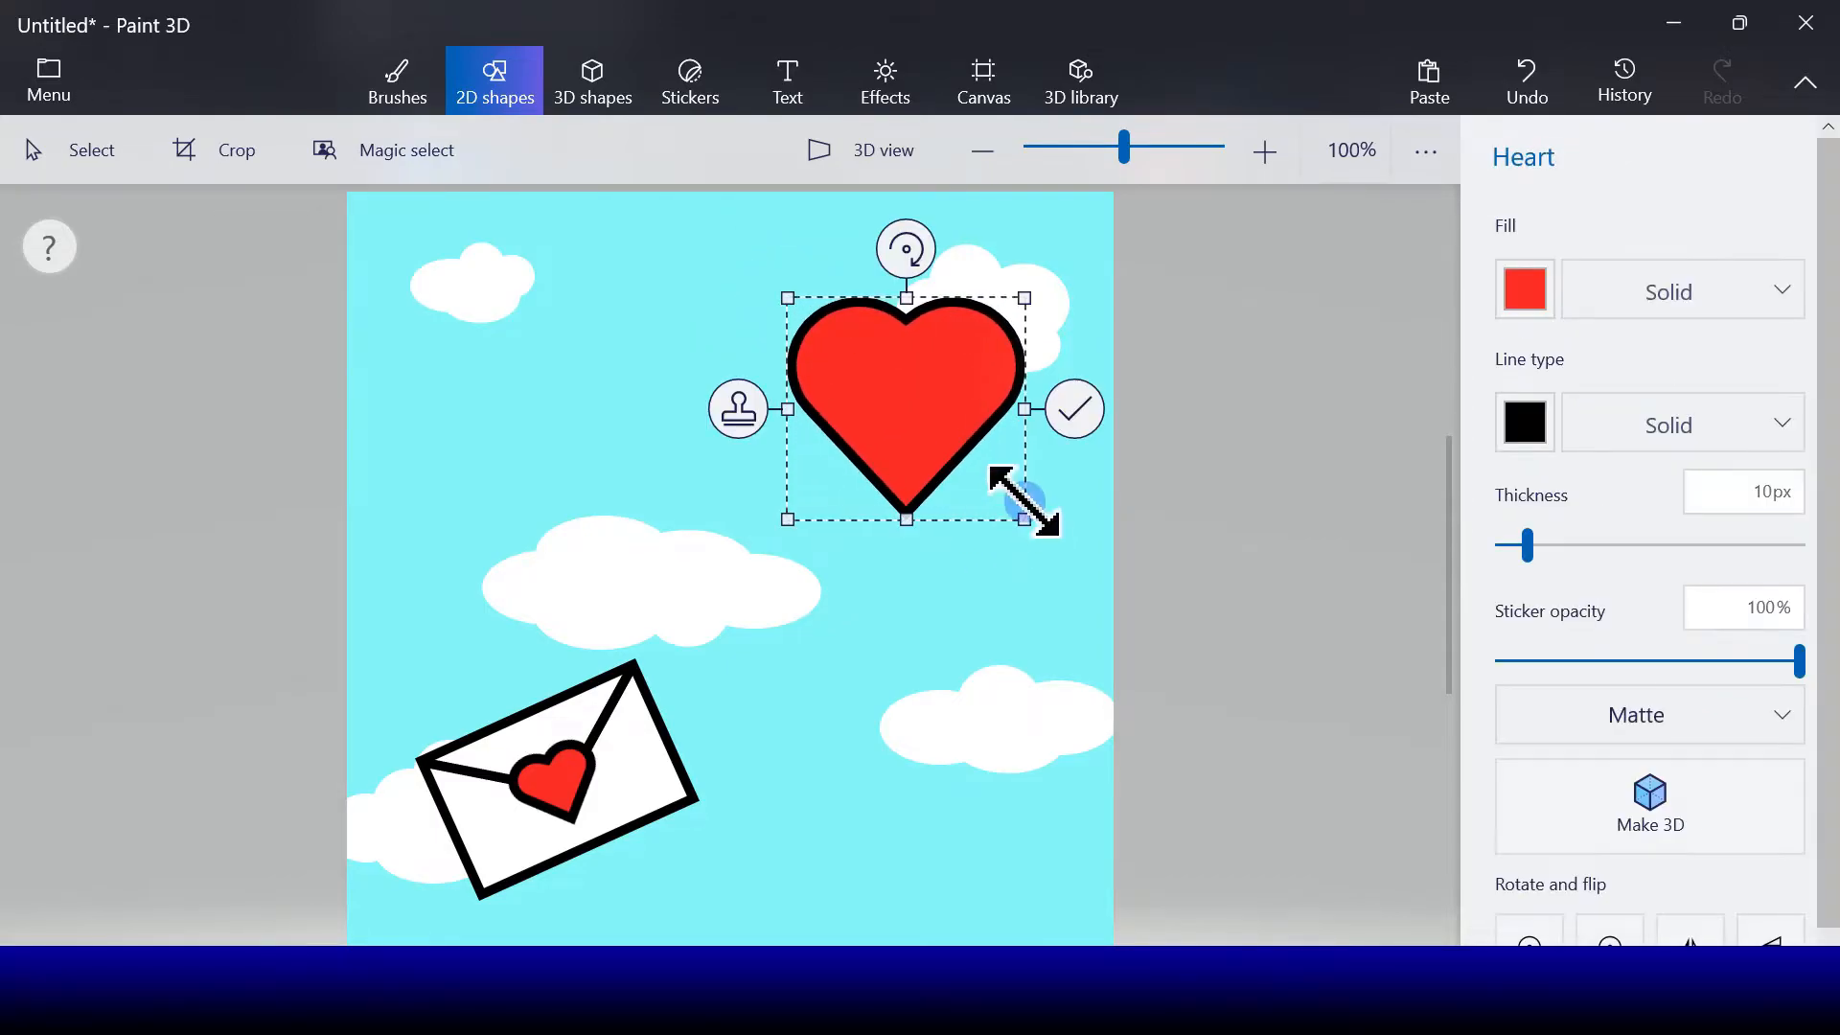
pyautogui.moveTo(907, 249); pyautogui.dragTo(949, 249)
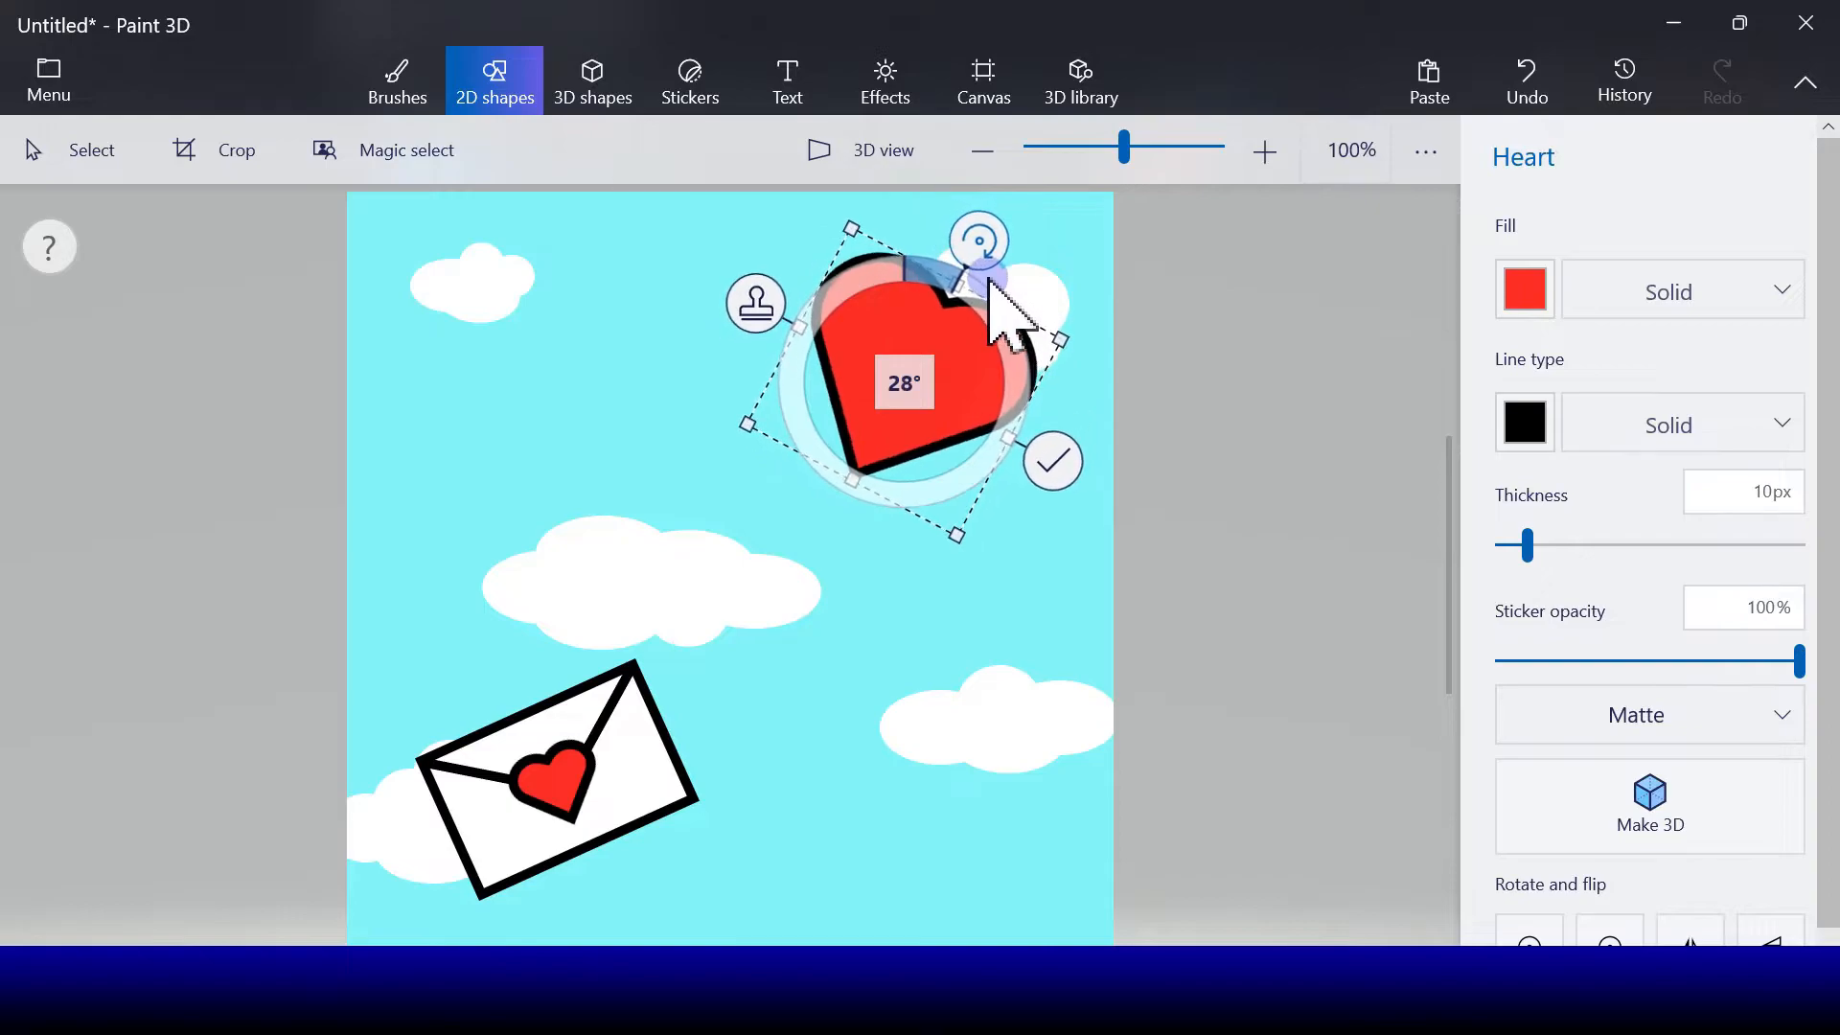
pyautogui.click(767, 316)
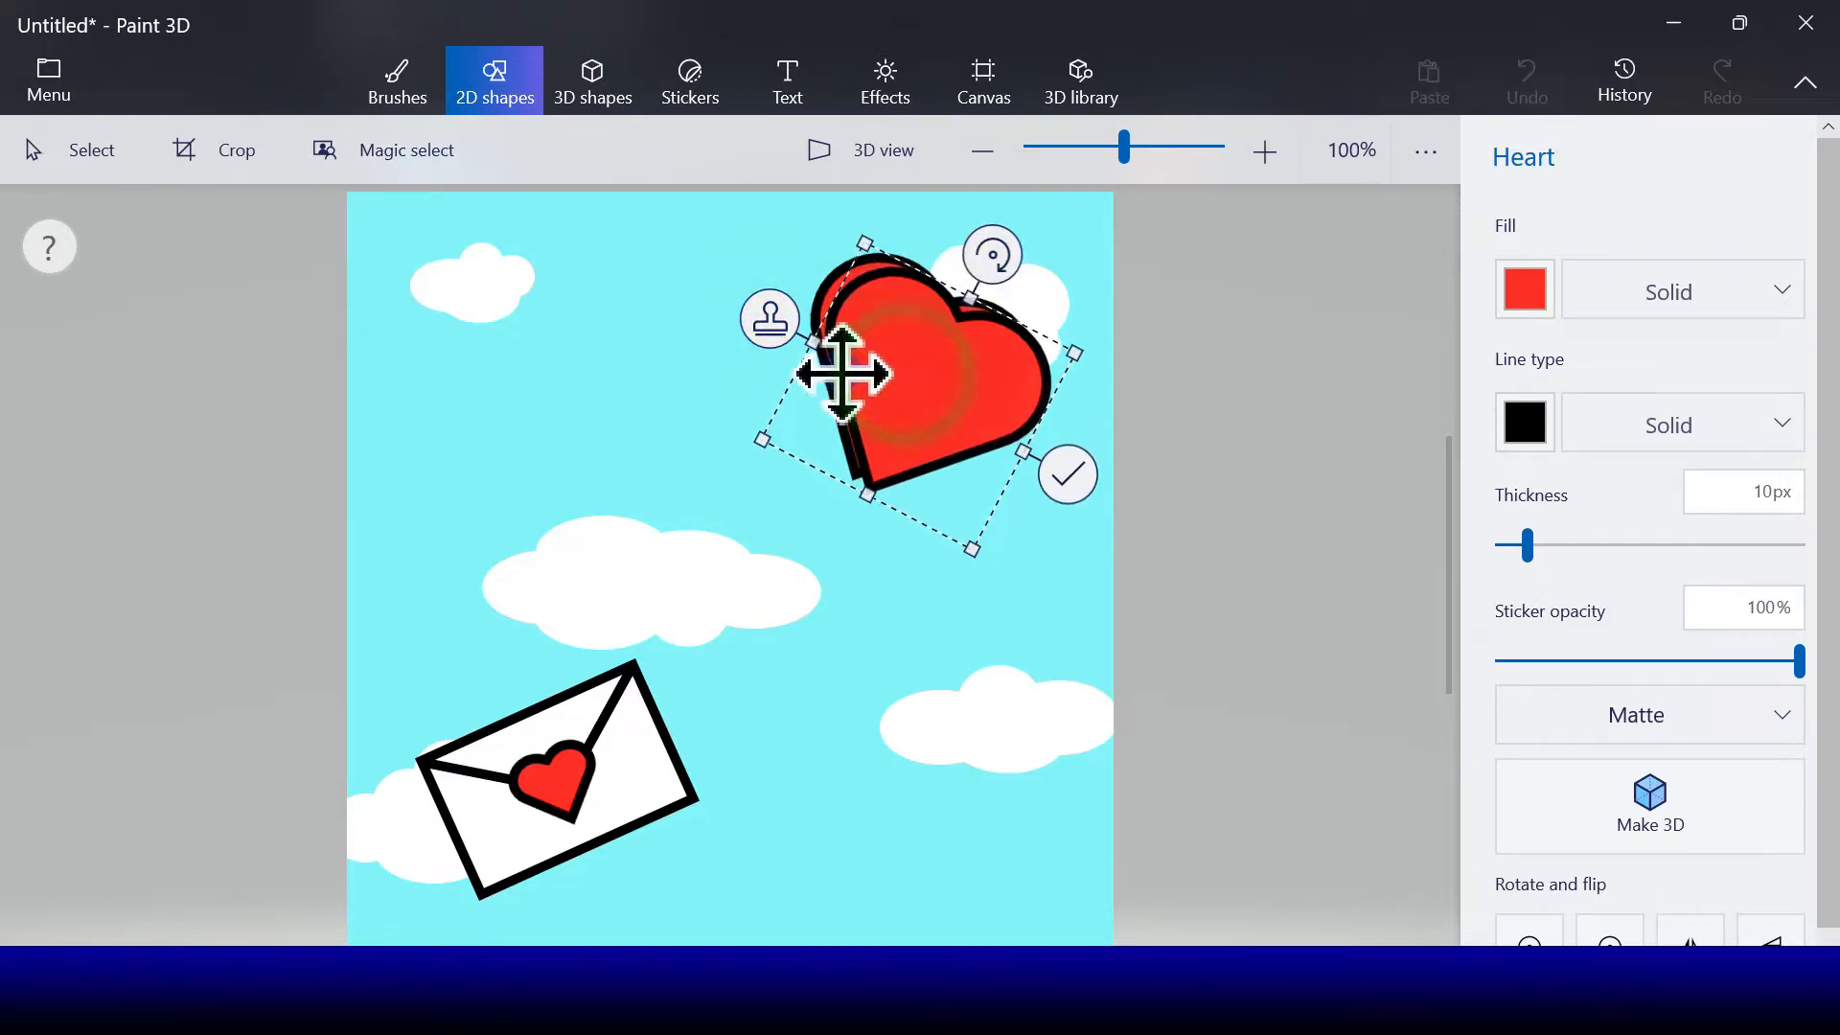
# - Place a heart copy overlapping the first balloon's left side, rotate it counter-clockwise to be more upright, and stamp it
pyautogui.moveTo(851, 376); pyautogui.dragTo(770, 369)
pyautogui.moveTo(853, 261); pyautogui.dragTo(813, 251)
pyautogui.moveTo(810, 359); pyautogui.dragTo(808, 344)
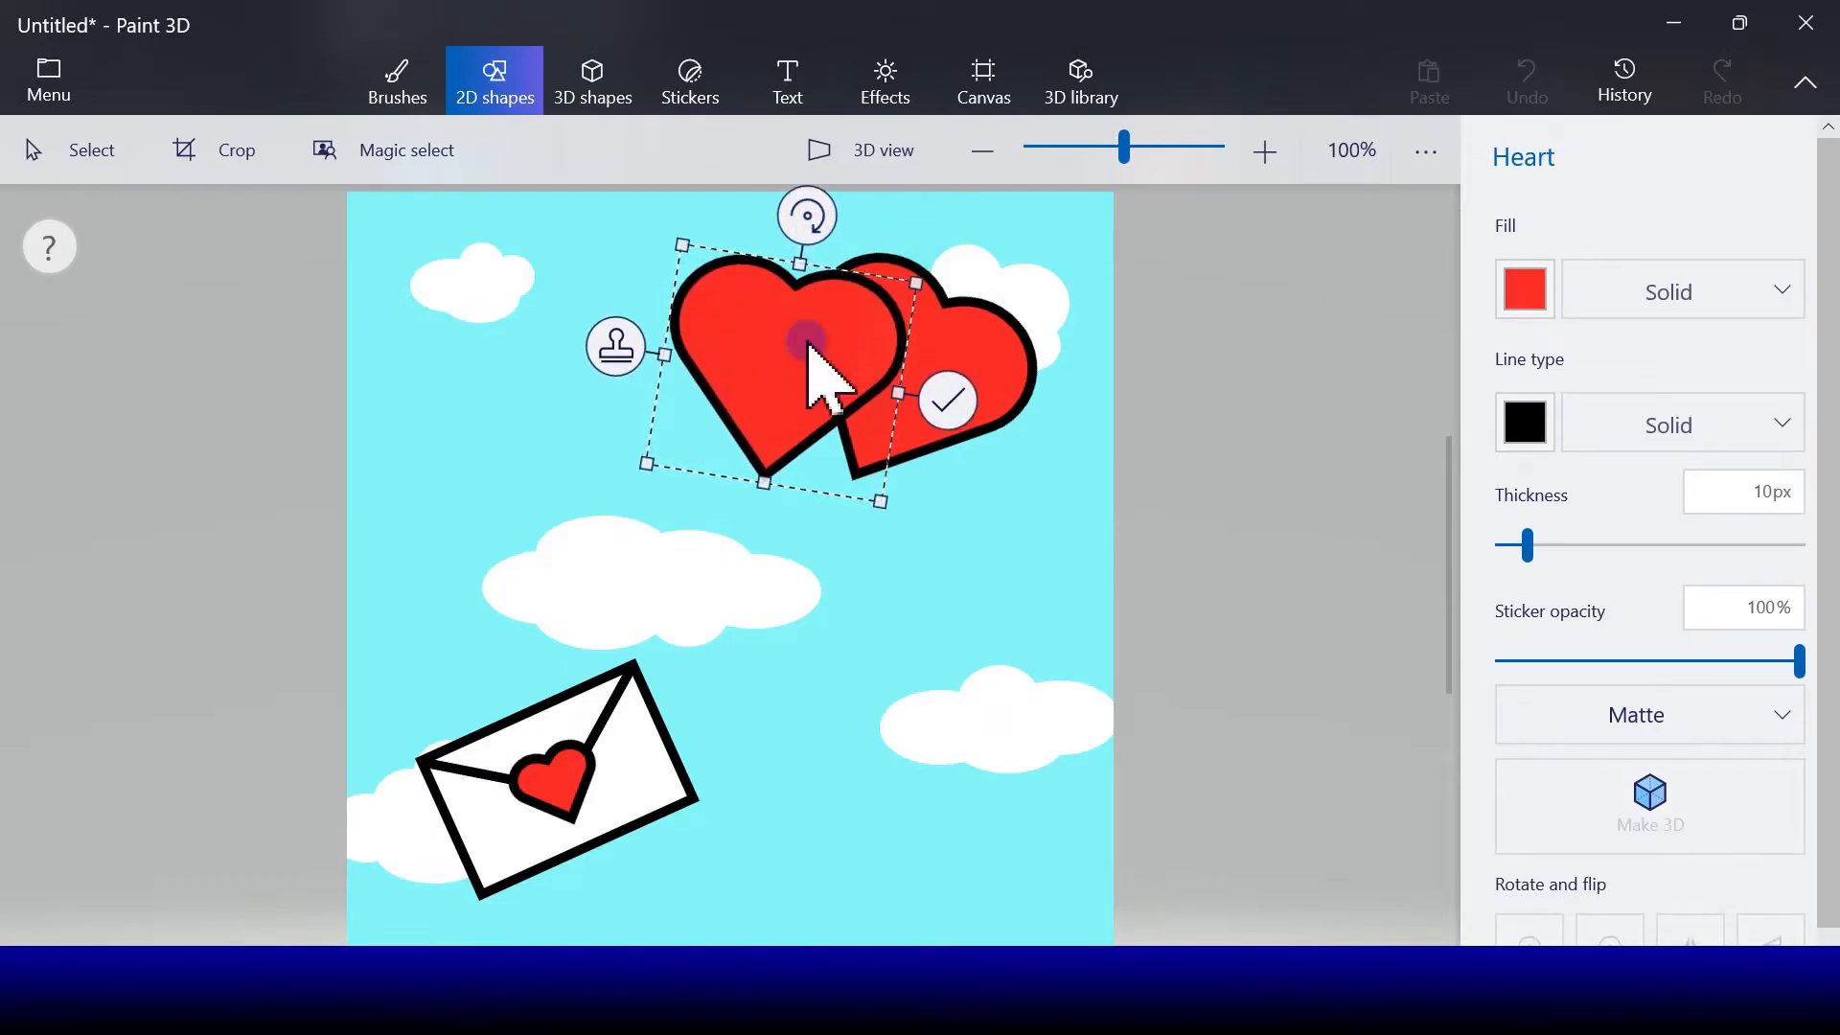
pyautogui.click(615, 347)
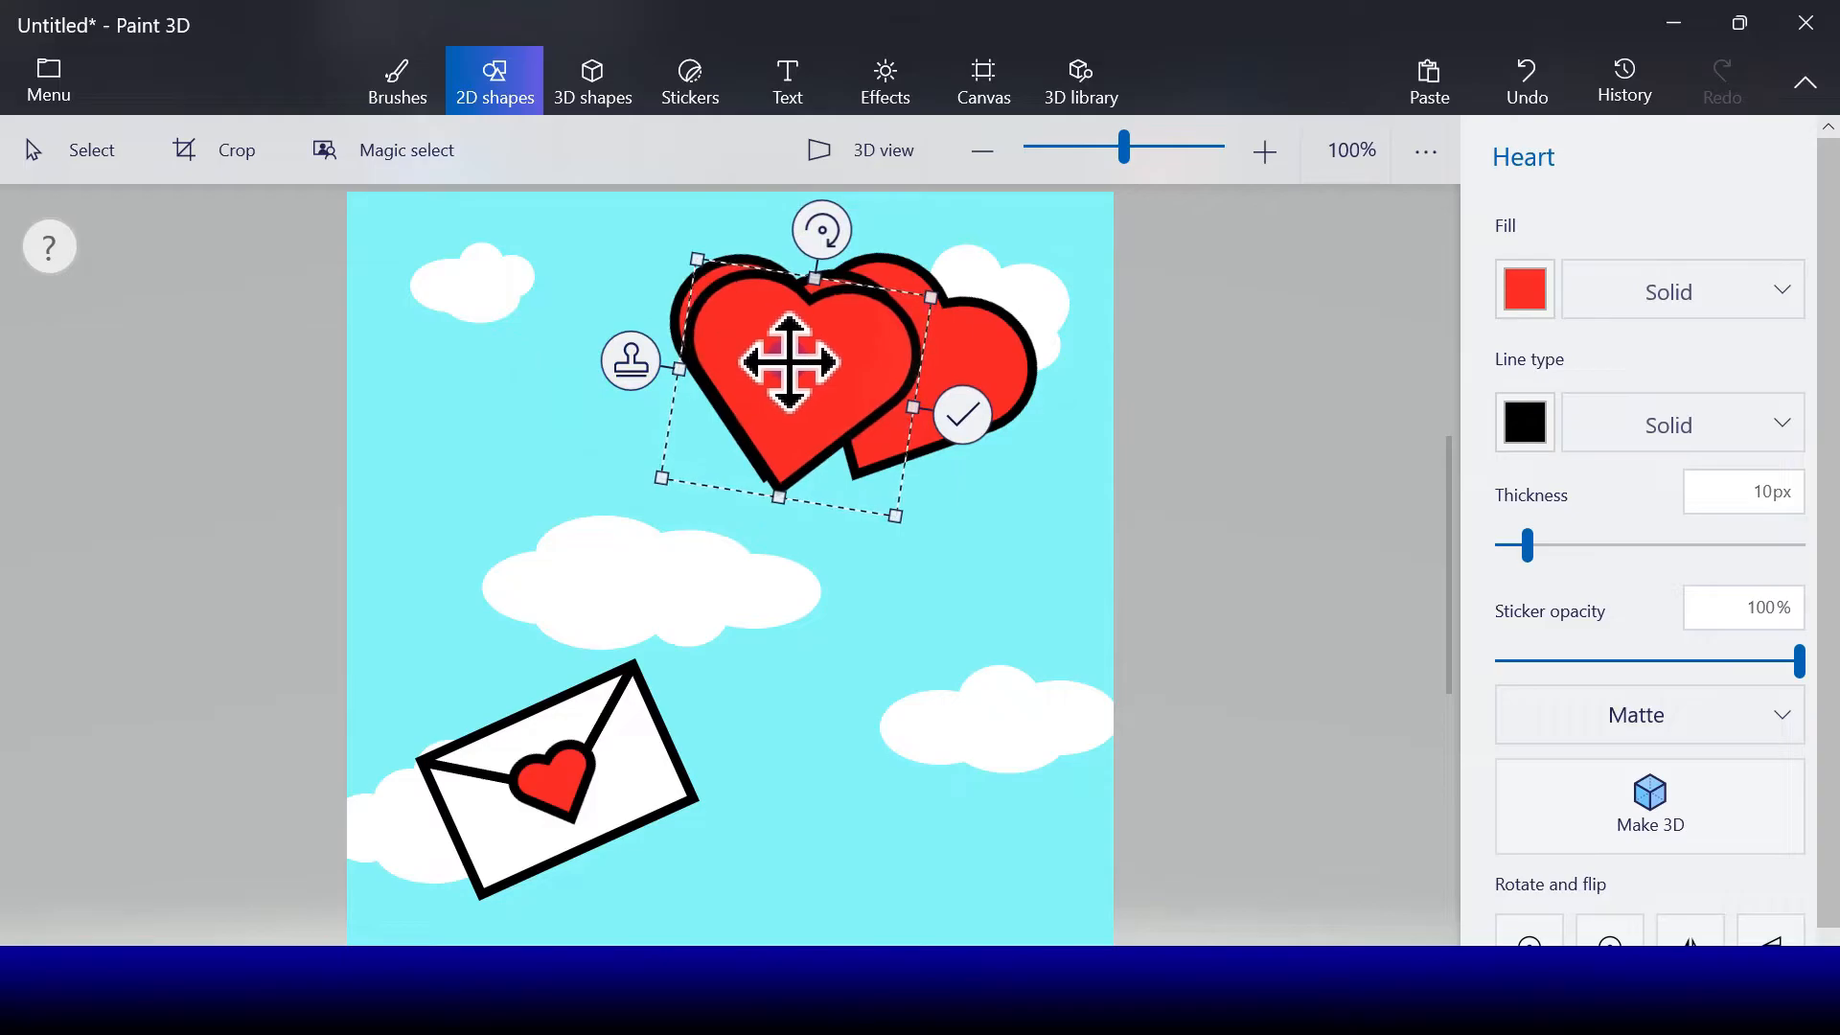
# - Place a heart copy above the lower-right cloud, rotate it so its tip points left, and stamp it
pyautogui.moveTo(815, 384); pyautogui.dragTo(875, 542)
pyautogui.moveTo(911, 398); pyautogui.dragTo(1051, 566)
pyautogui.moveTo(916, 571); pyautogui.dragTo(1002, 579)
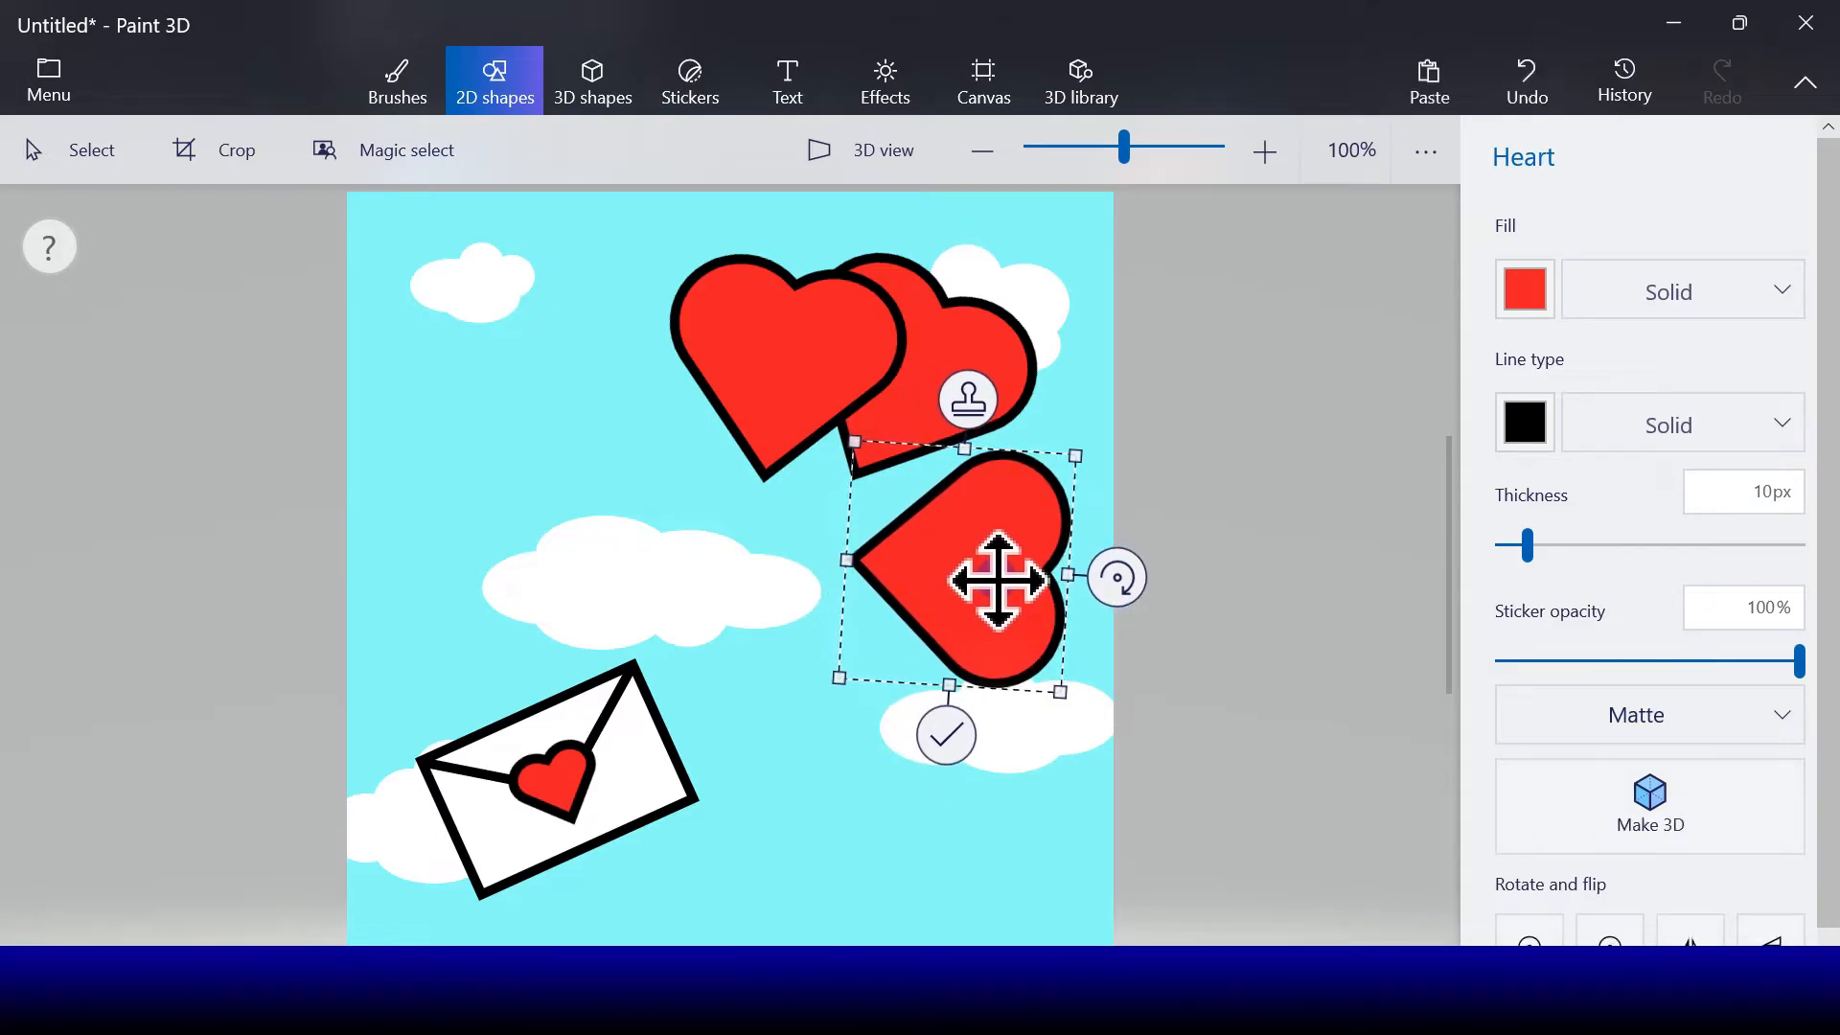
pyautogui.click(968, 399)
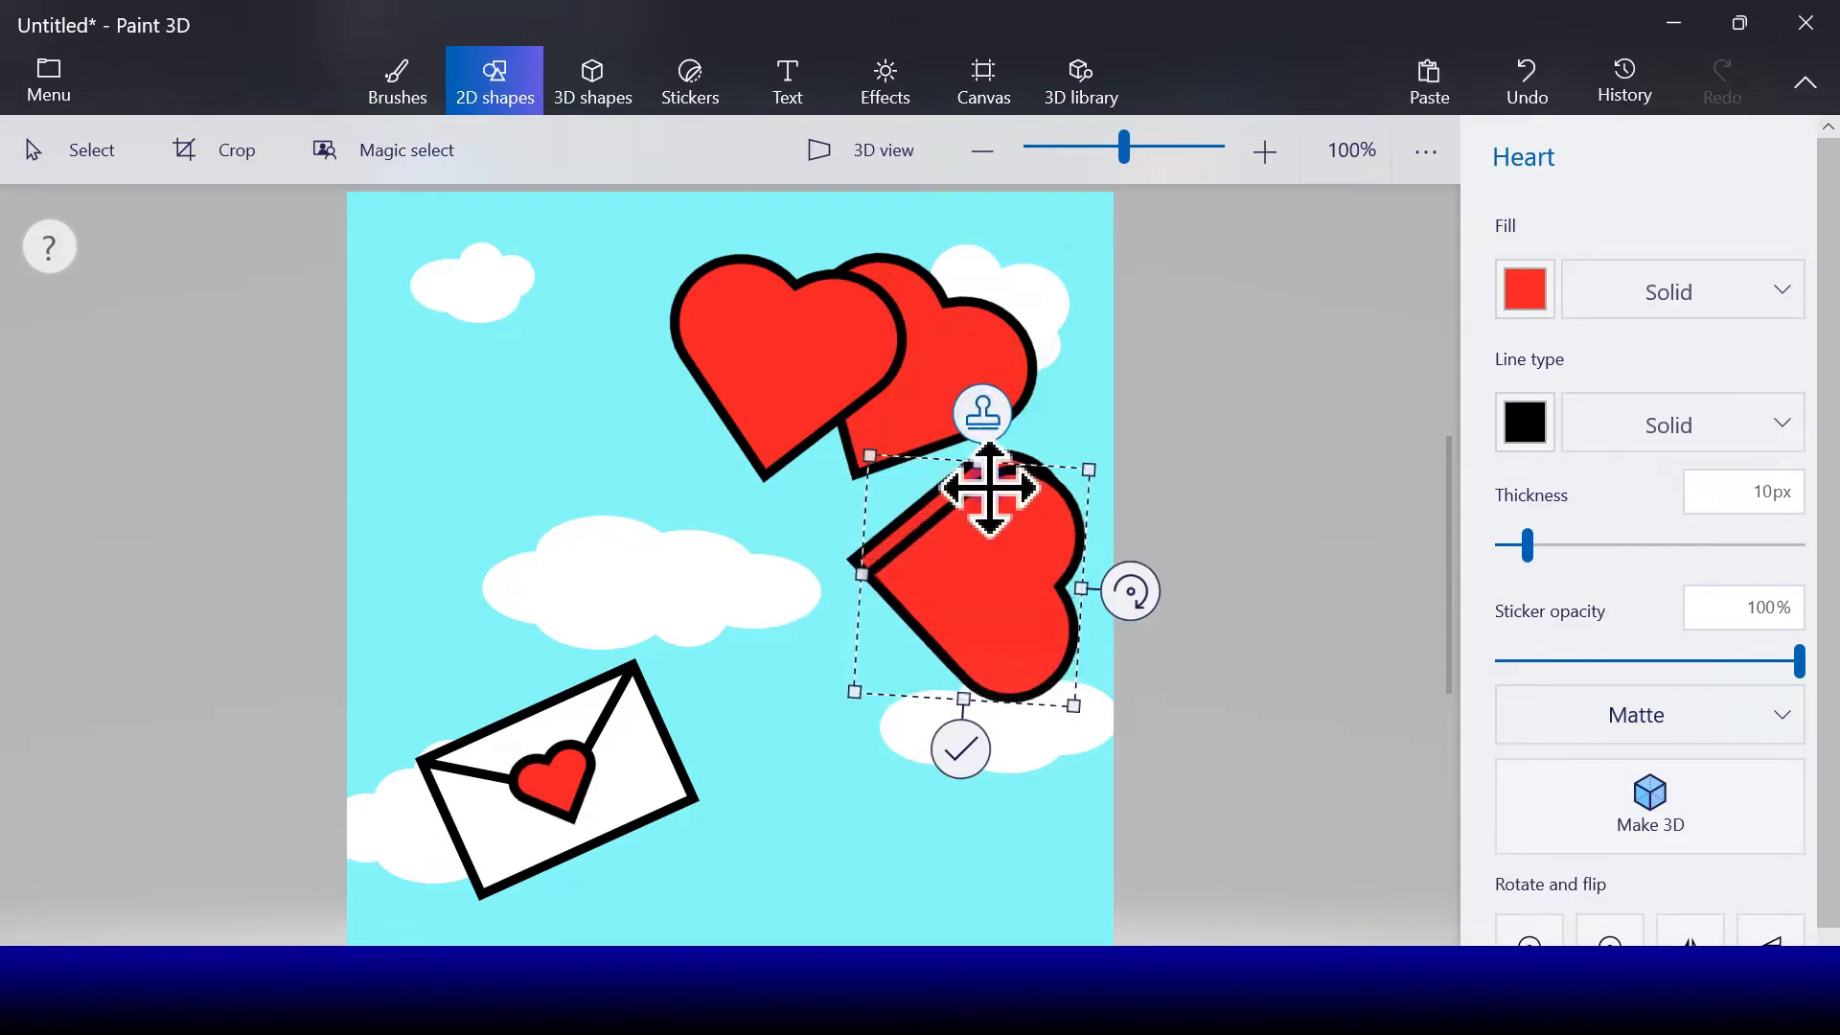
# - Place a heart copy over the upper-left cloud, rotate it so its tip points to the lower right, and stamp it
pyautogui.moveTo(1000, 553); pyautogui.dragTo(621, 438)
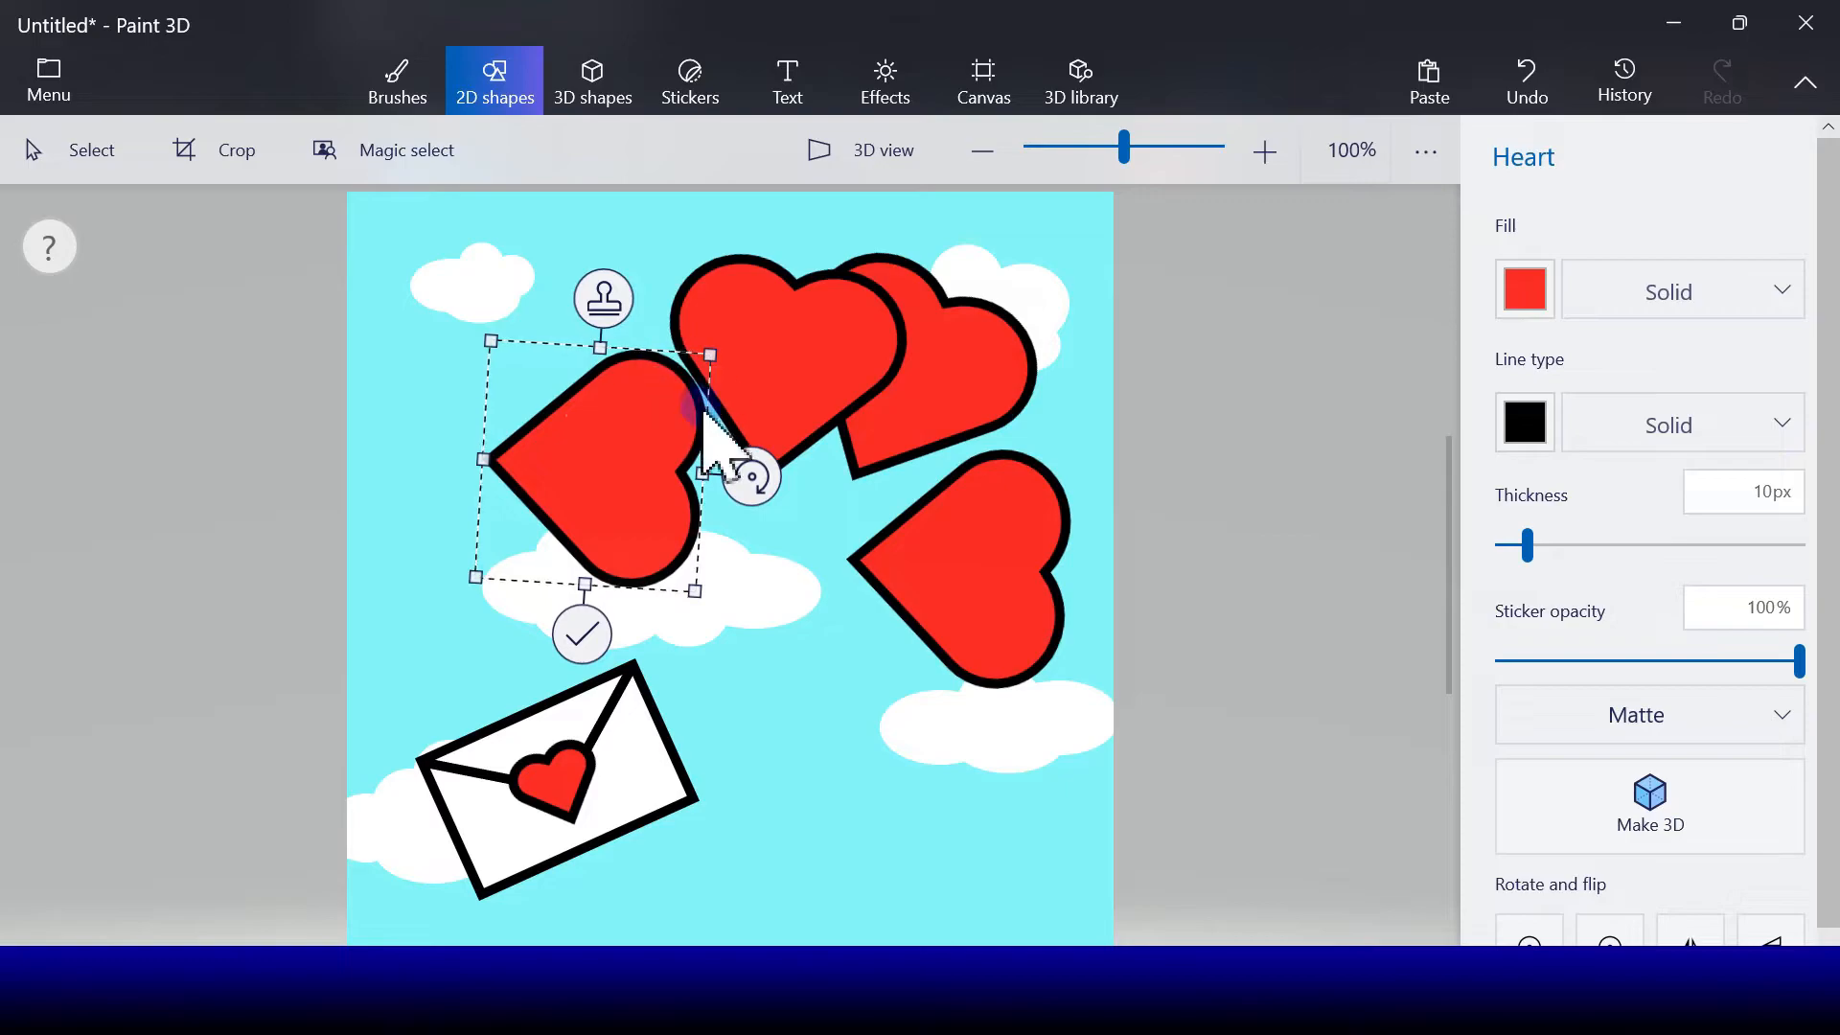
pyautogui.moveTo(745, 470); pyautogui.dragTo(433, 345)
pyautogui.click(566, 462)
pyautogui.moveTo(566, 462); pyautogui.dragTo(500, 379)
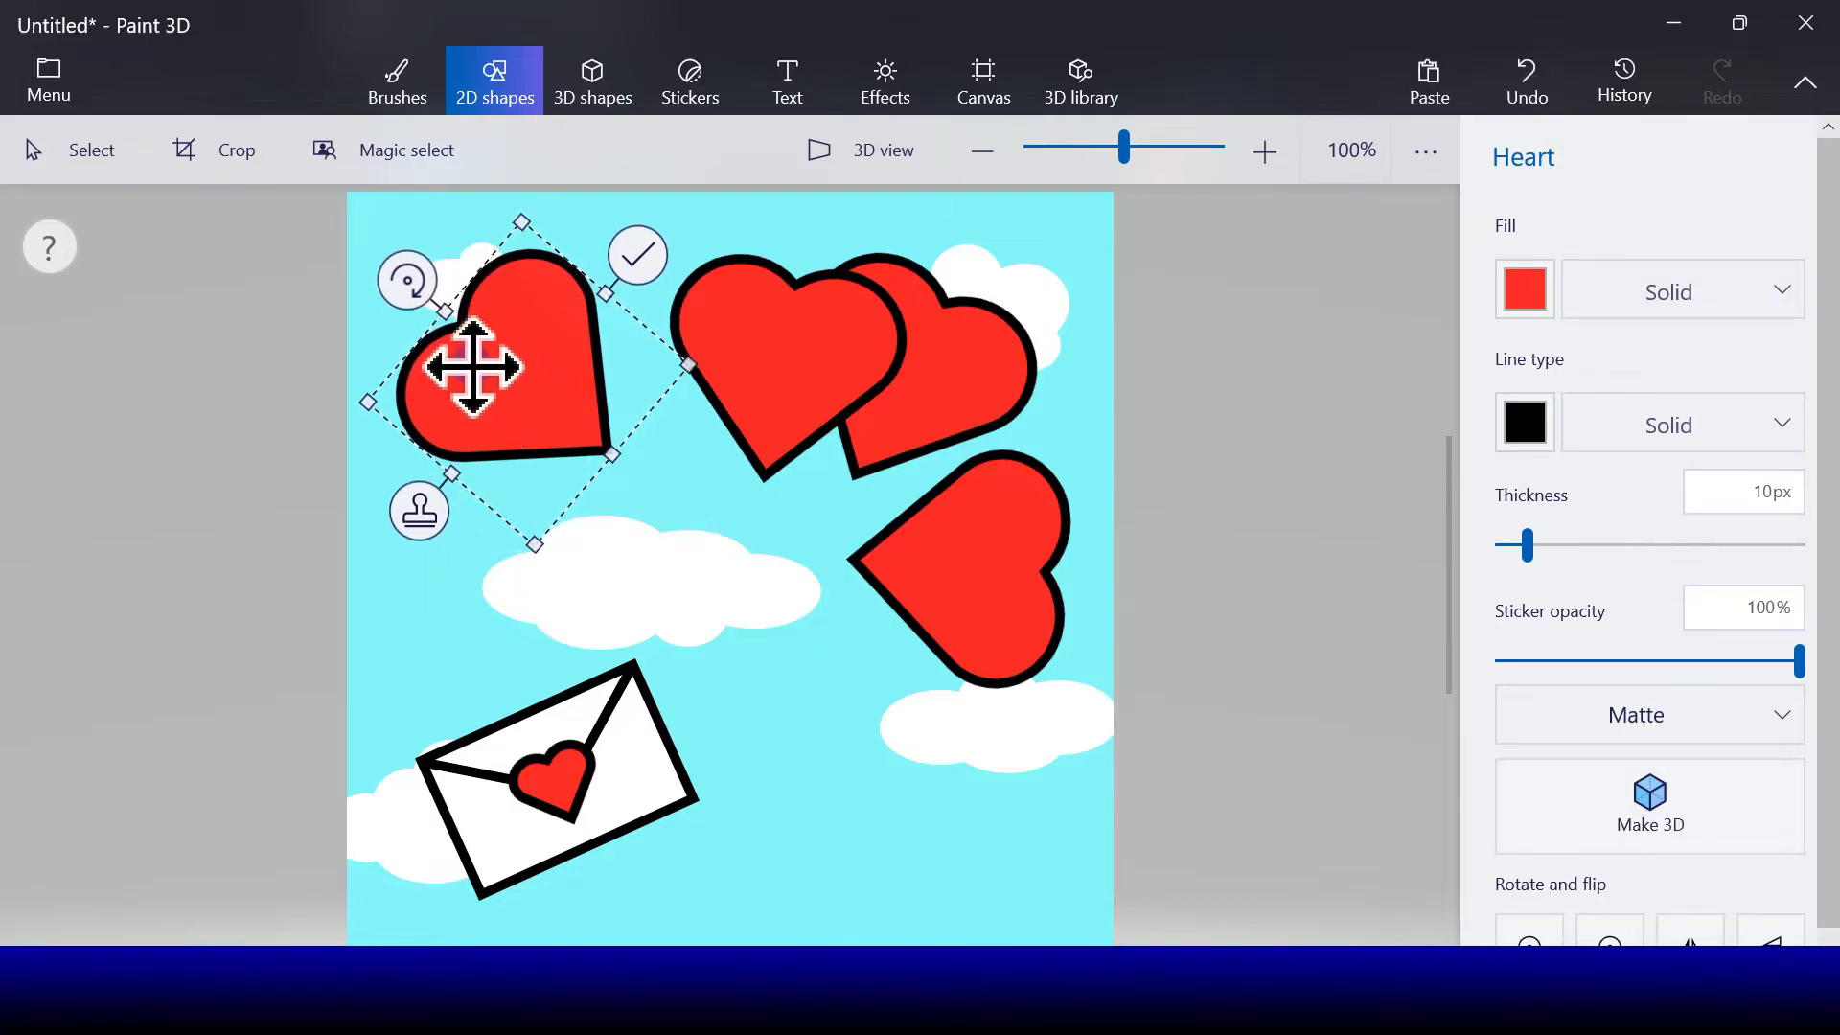
pyautogui.click(424, 514)
# - Place a heart copy overlapping the lower-right balloon, rotate it so its tip points to the upper left, and commit it
pyautogui.moveTo(534, 390); pyautogui.dragTo(780, 624)
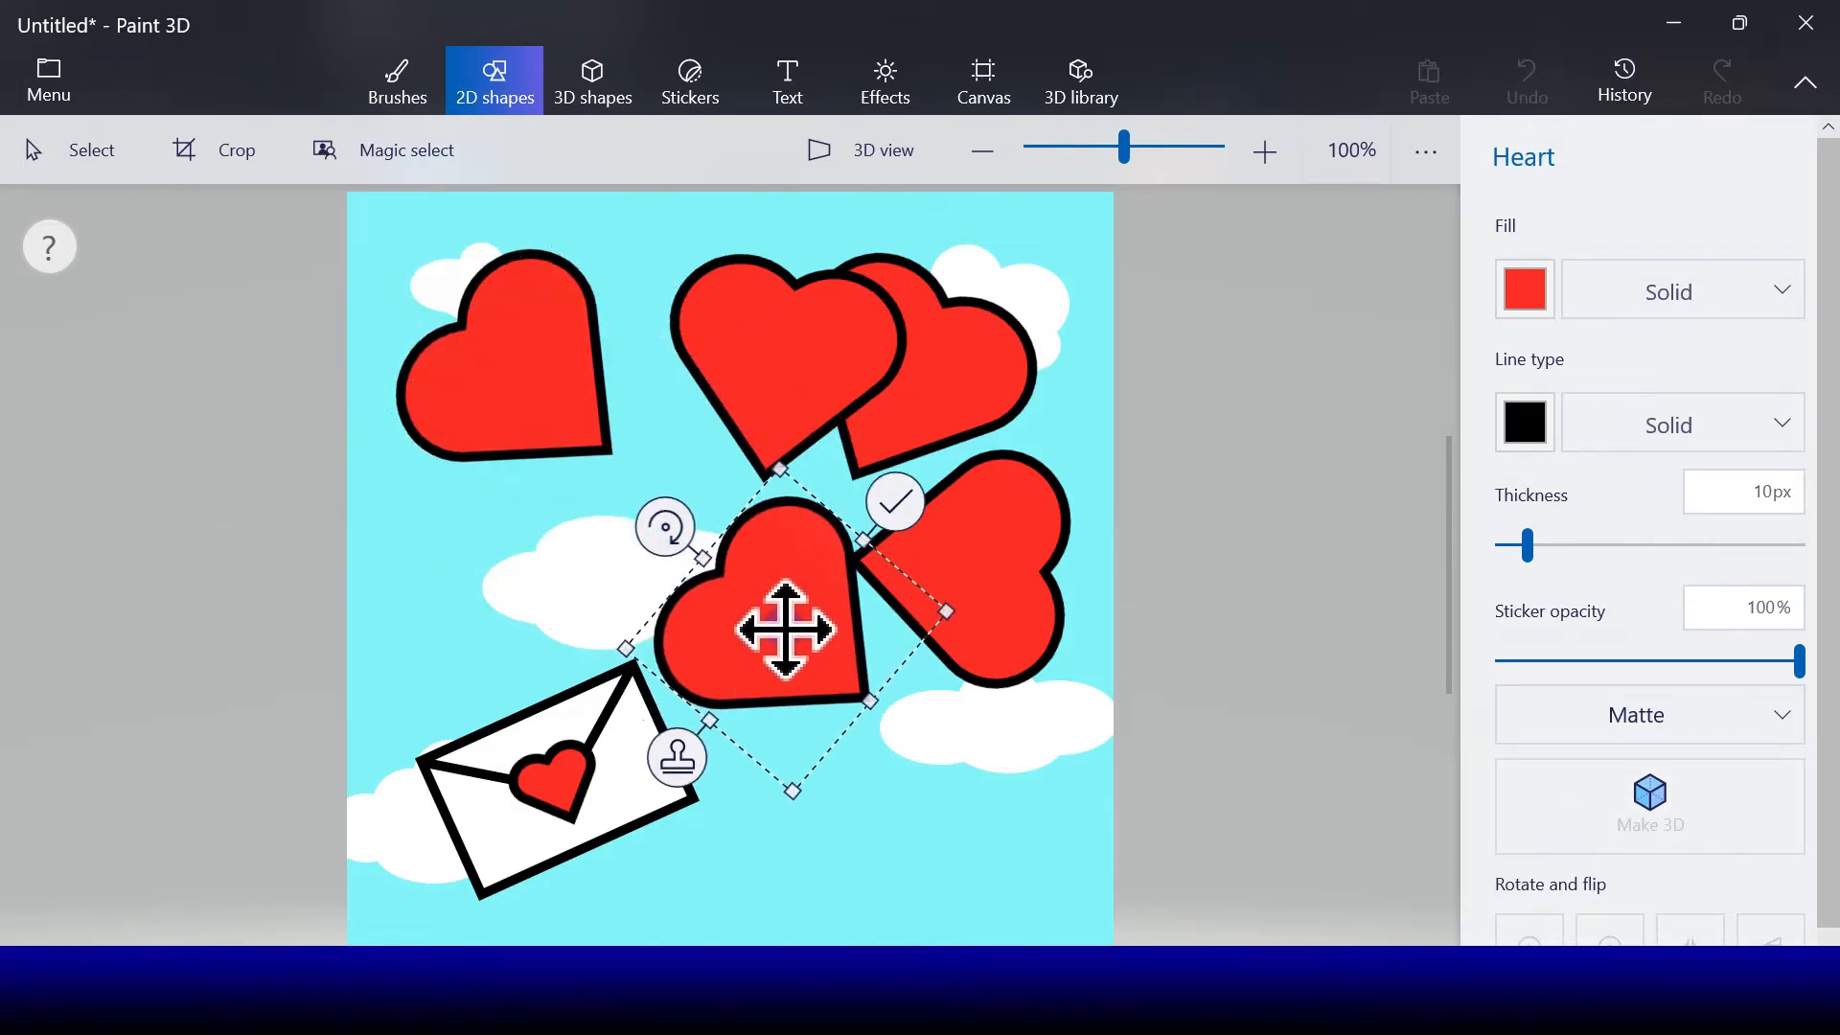
pyautogui.moveTo(668, 501); pyautogui.dragTo(997, 719)
pyautogui.moveTo(834, 649); pyautogui.dragTo(940, 670)
pyautogui.click(841, 810)
# - Draw a short 3-point curve as a highlight on the upper-left heart's right lobe and colour it white
pyautogui.click(1534, 252)
pyautogui.click(1595, 269)
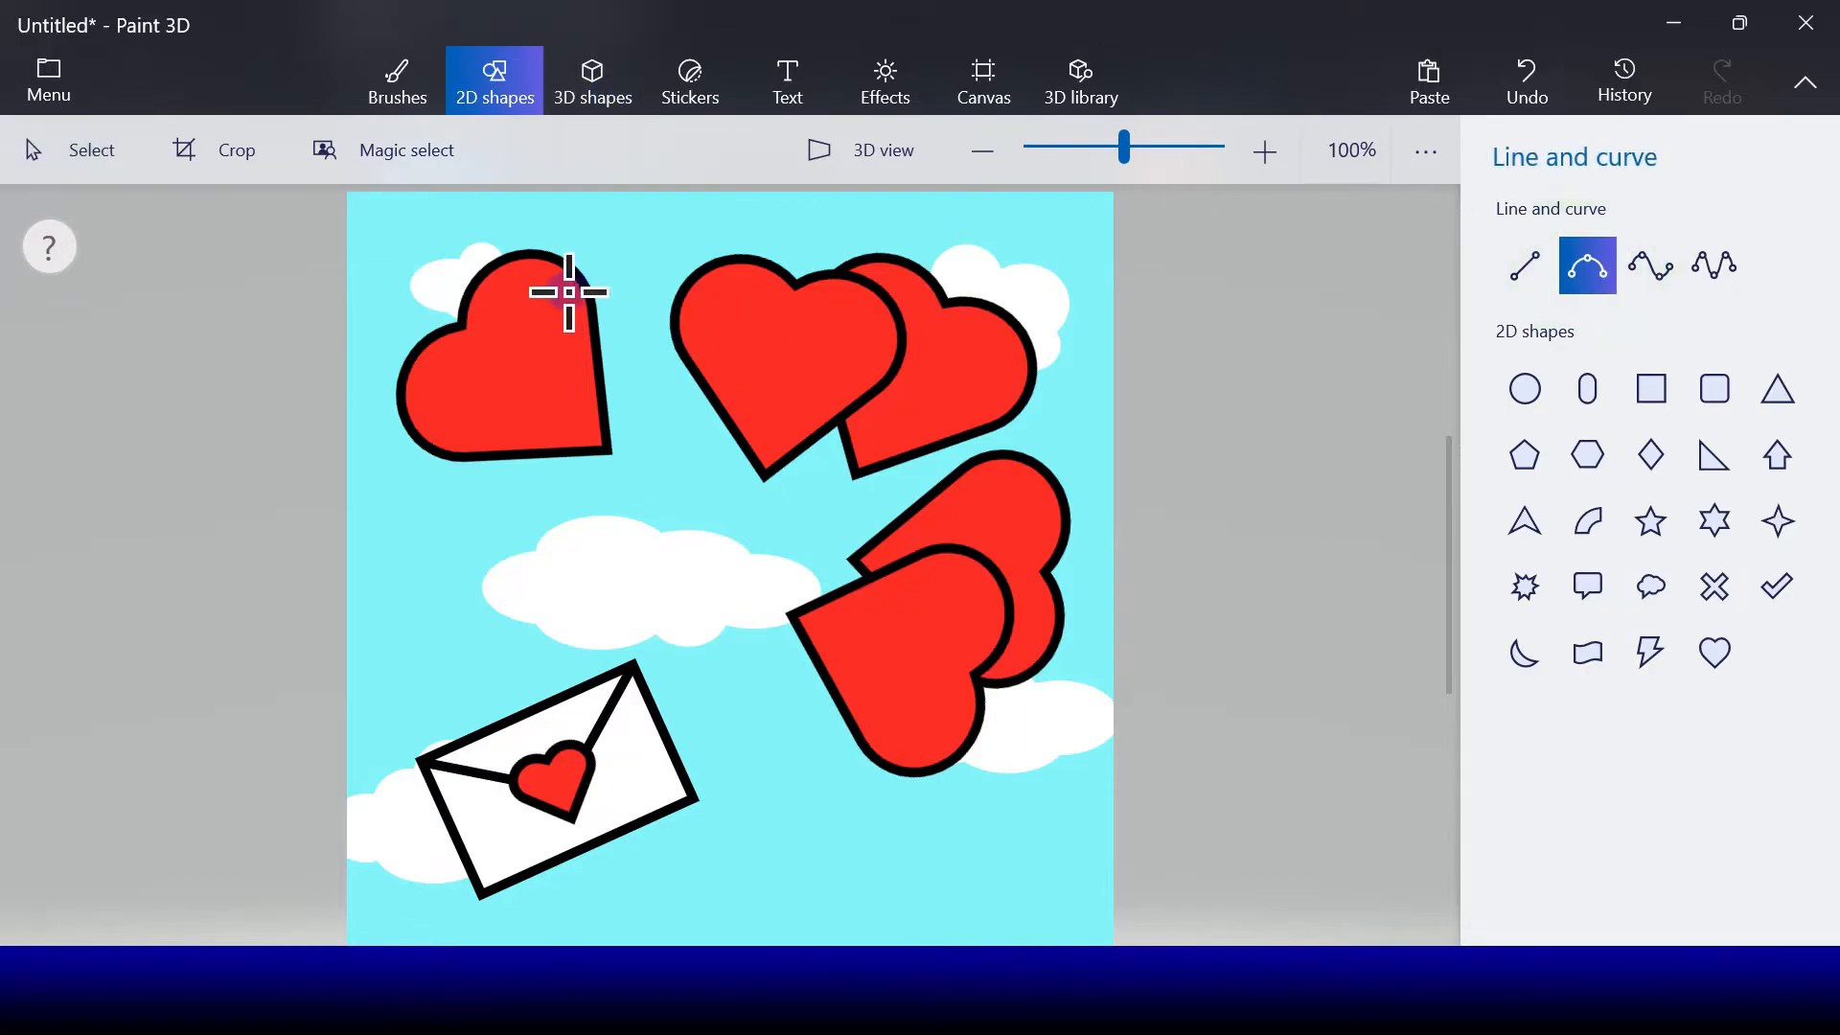
pyautogui.moveTo(546, 280); pyautogui.dragTo(572, 317)
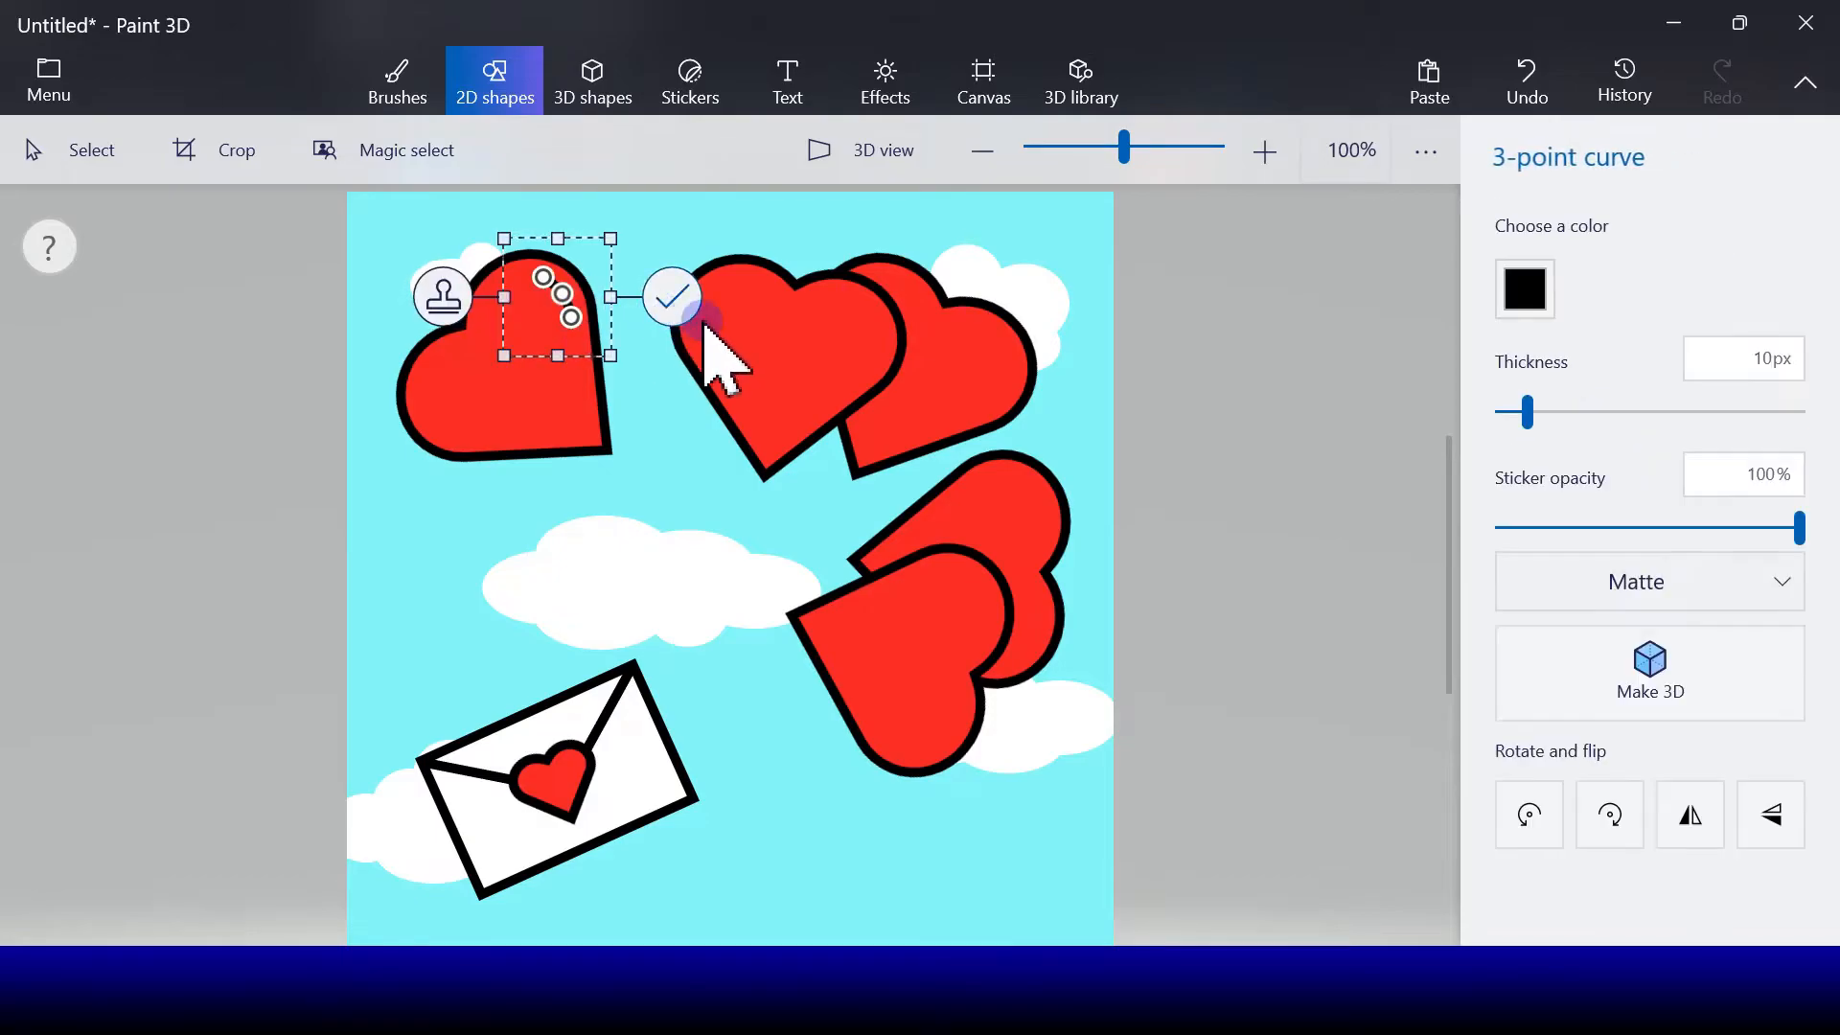
pyautogui.click(1534, 293)
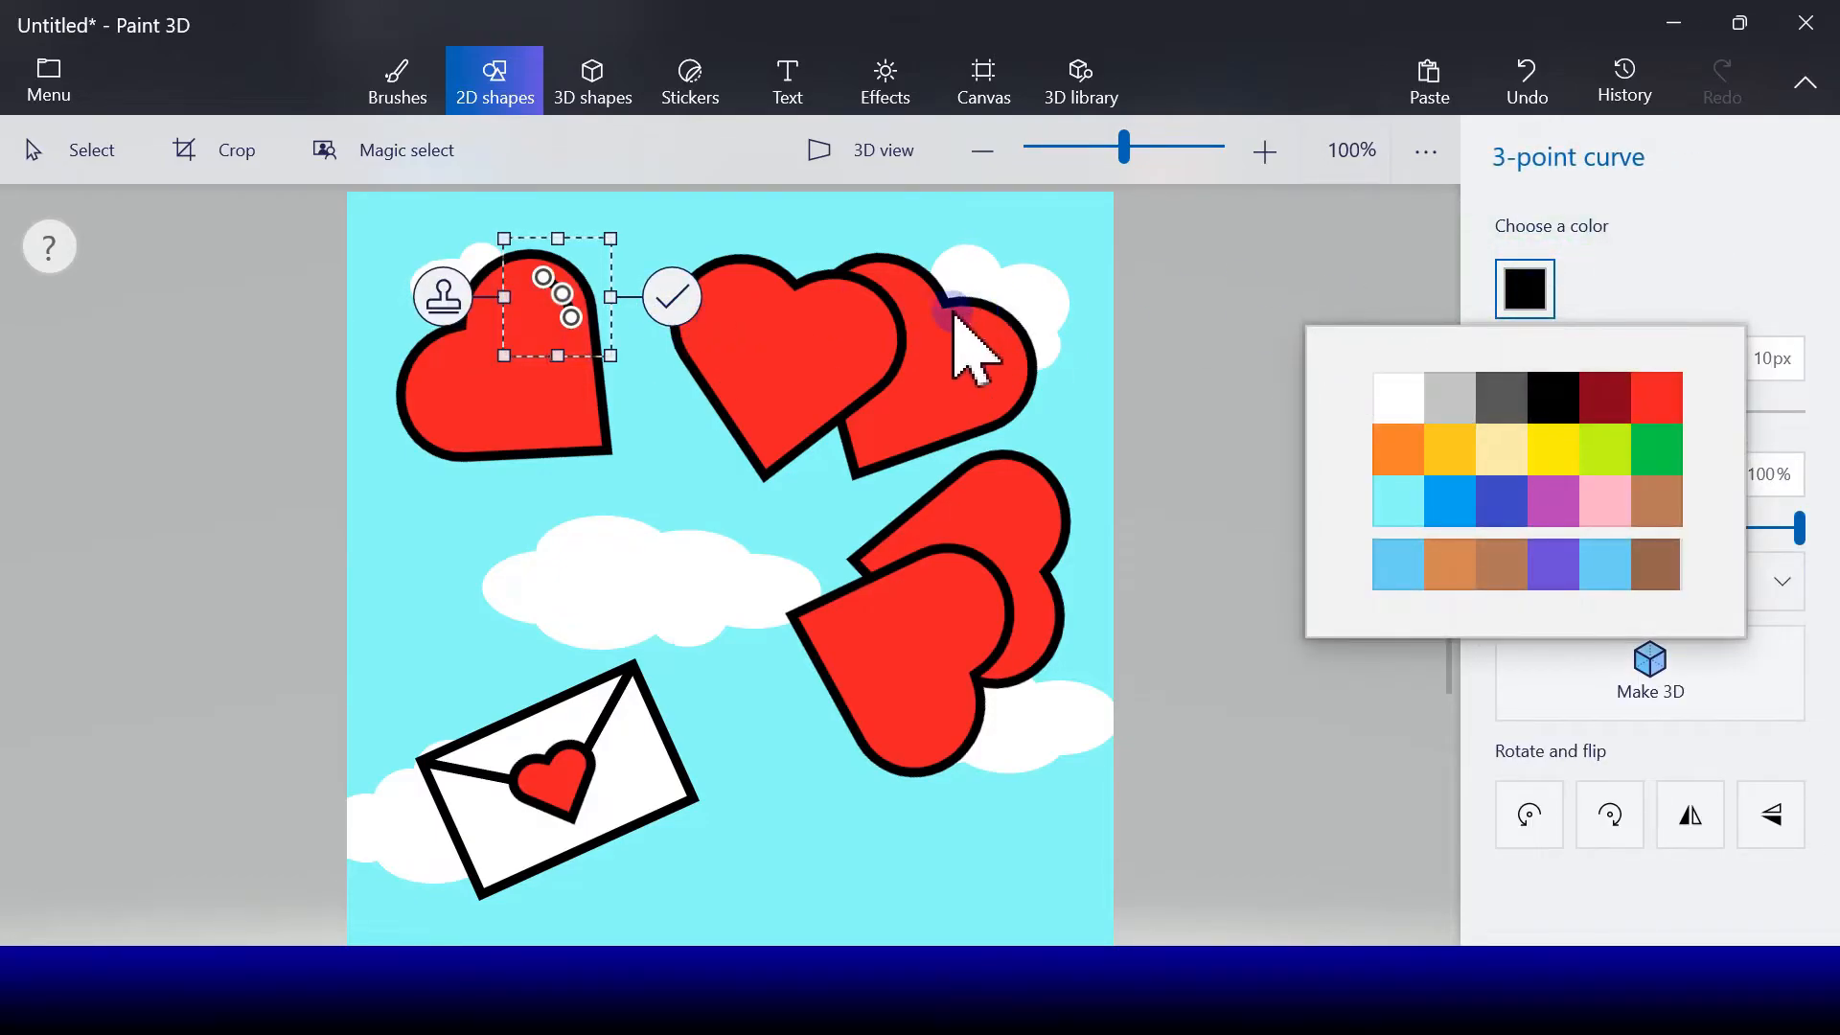
pyautogui.click(1390, 390)
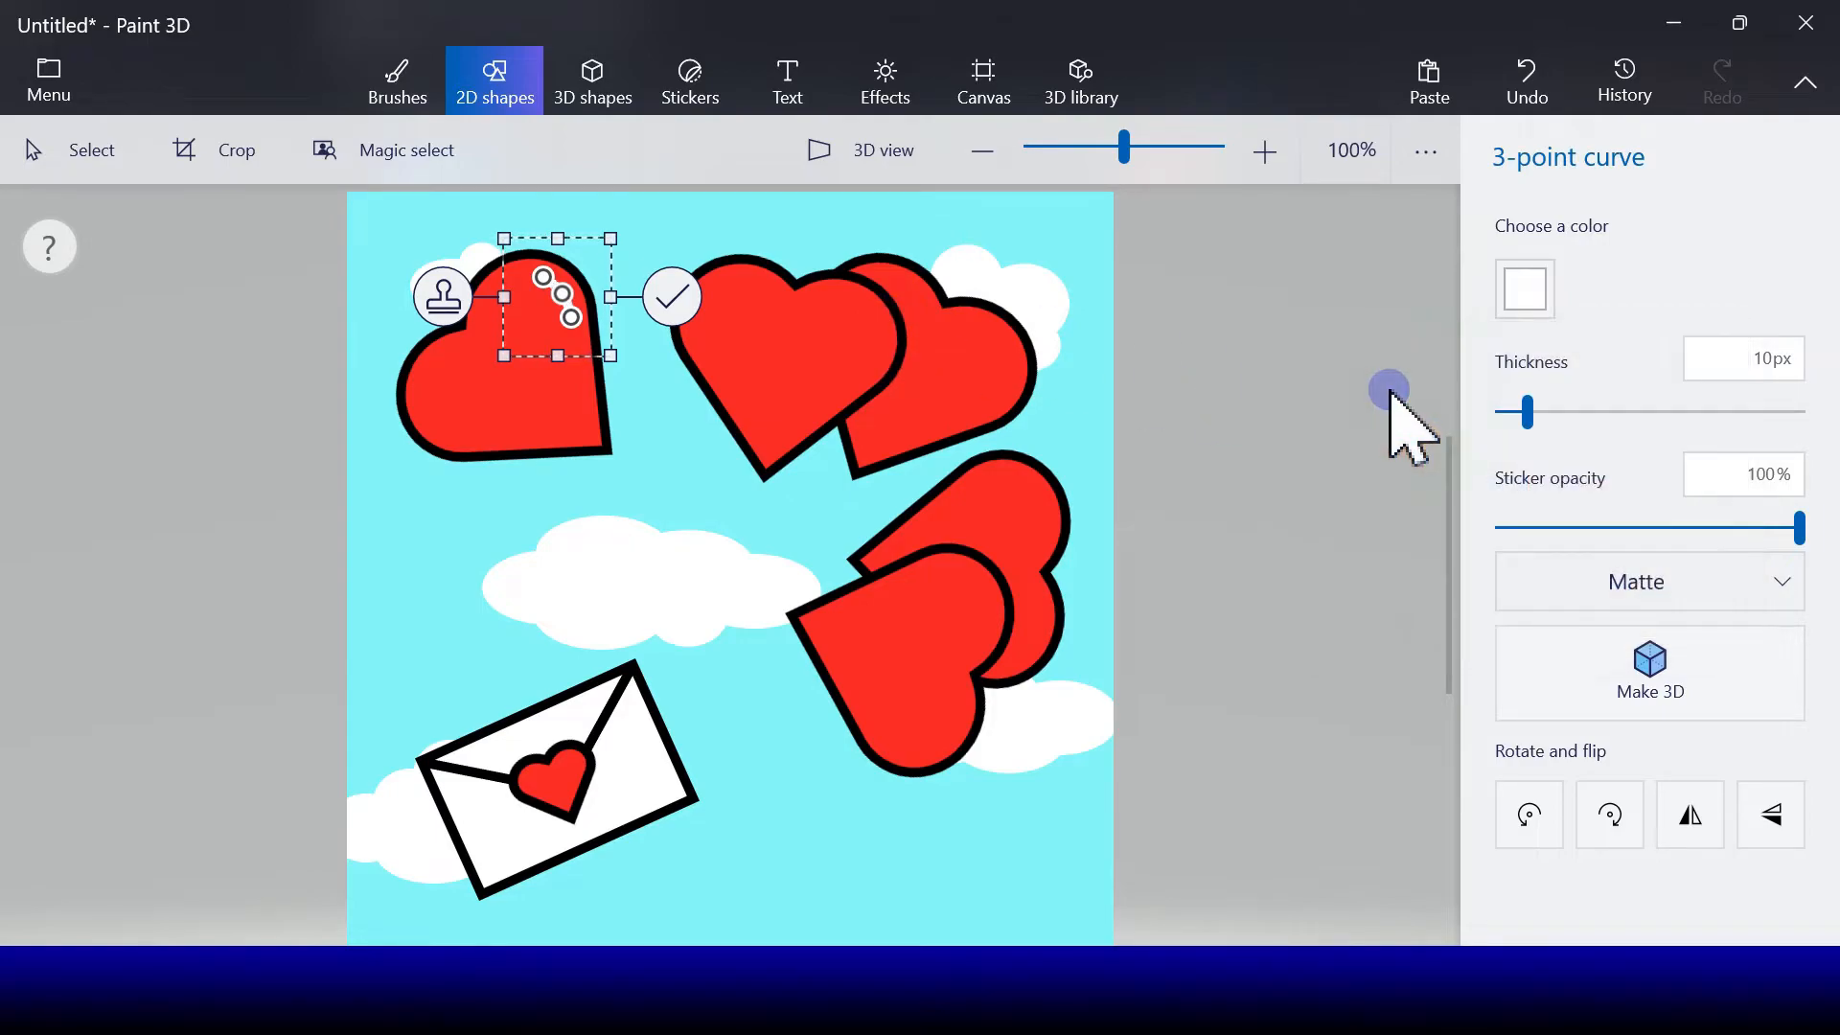
pyautogui.click(661, 299)
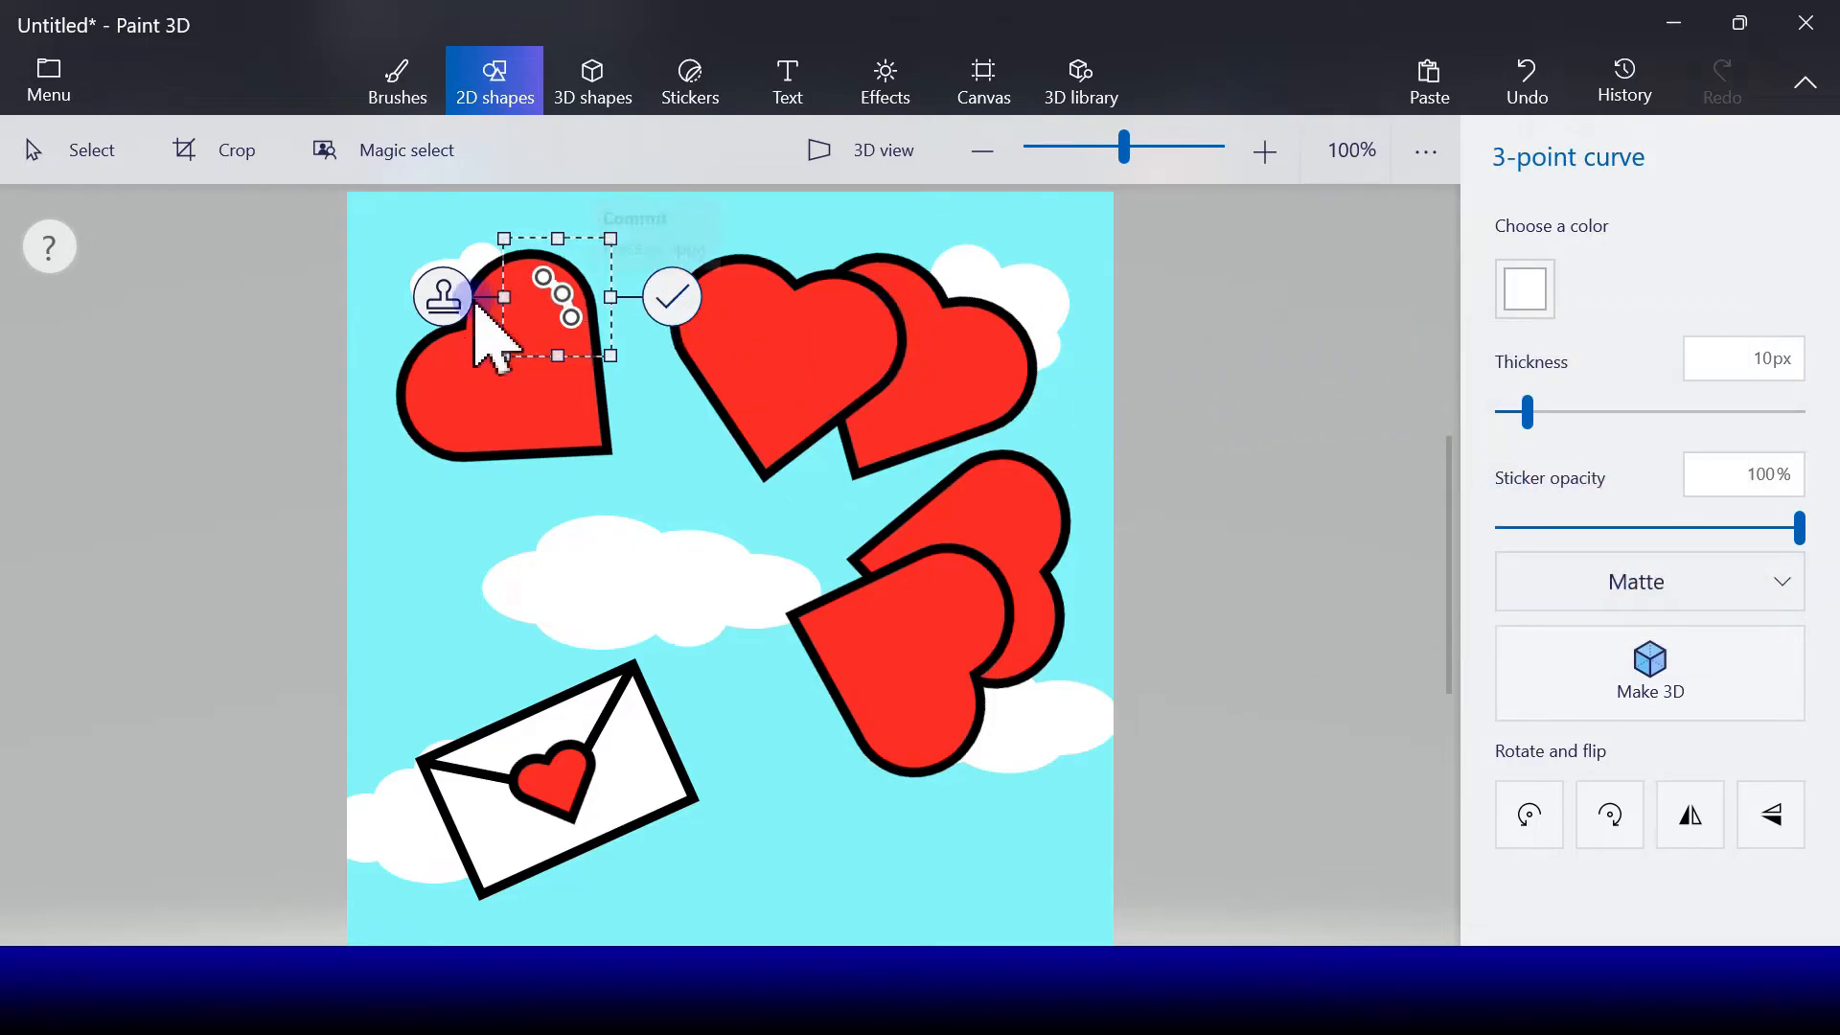
# - Stamp copies of the white highlight curve onto the other four heart balloons and commit the last one
pyautogui.moveTo(499, 293); pyautogui.dragTo(989, 372)
pyautogui.click(754, 326)
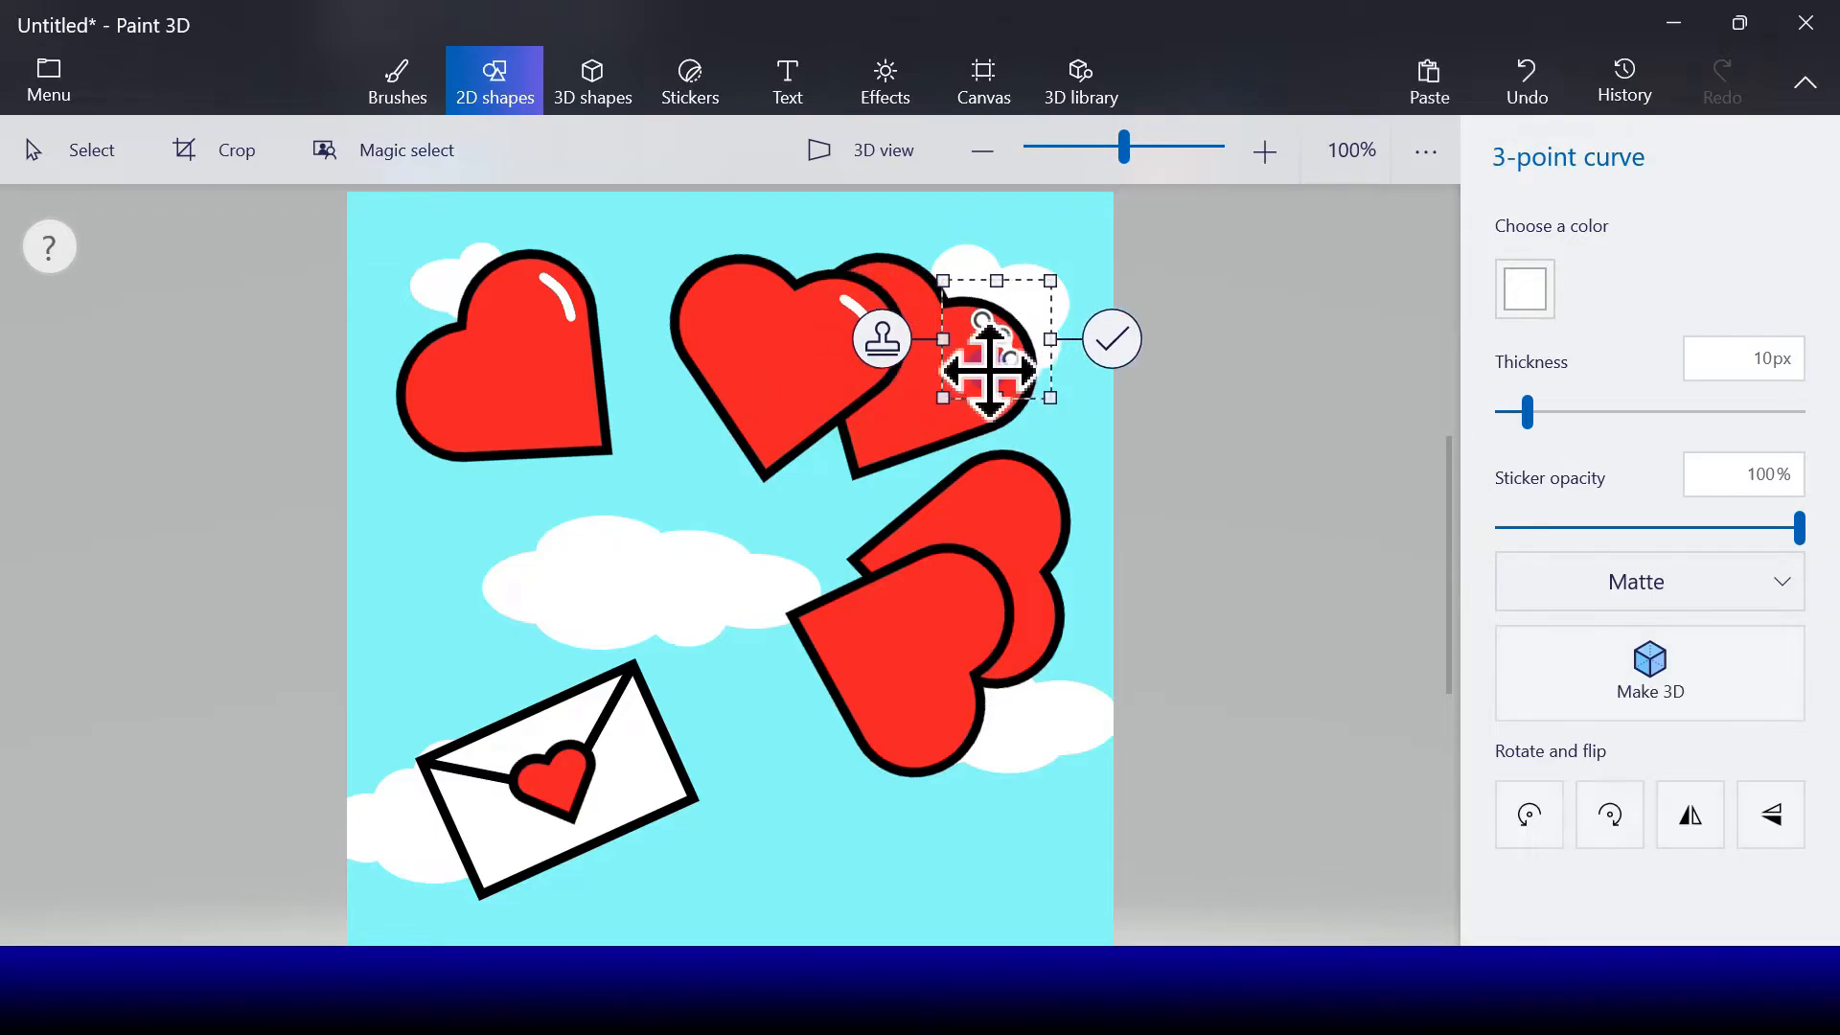
pyautogui.click(883, 341)
pyautogui.moveTo(990, 365); pyautogui.dragTo(1016, 516)
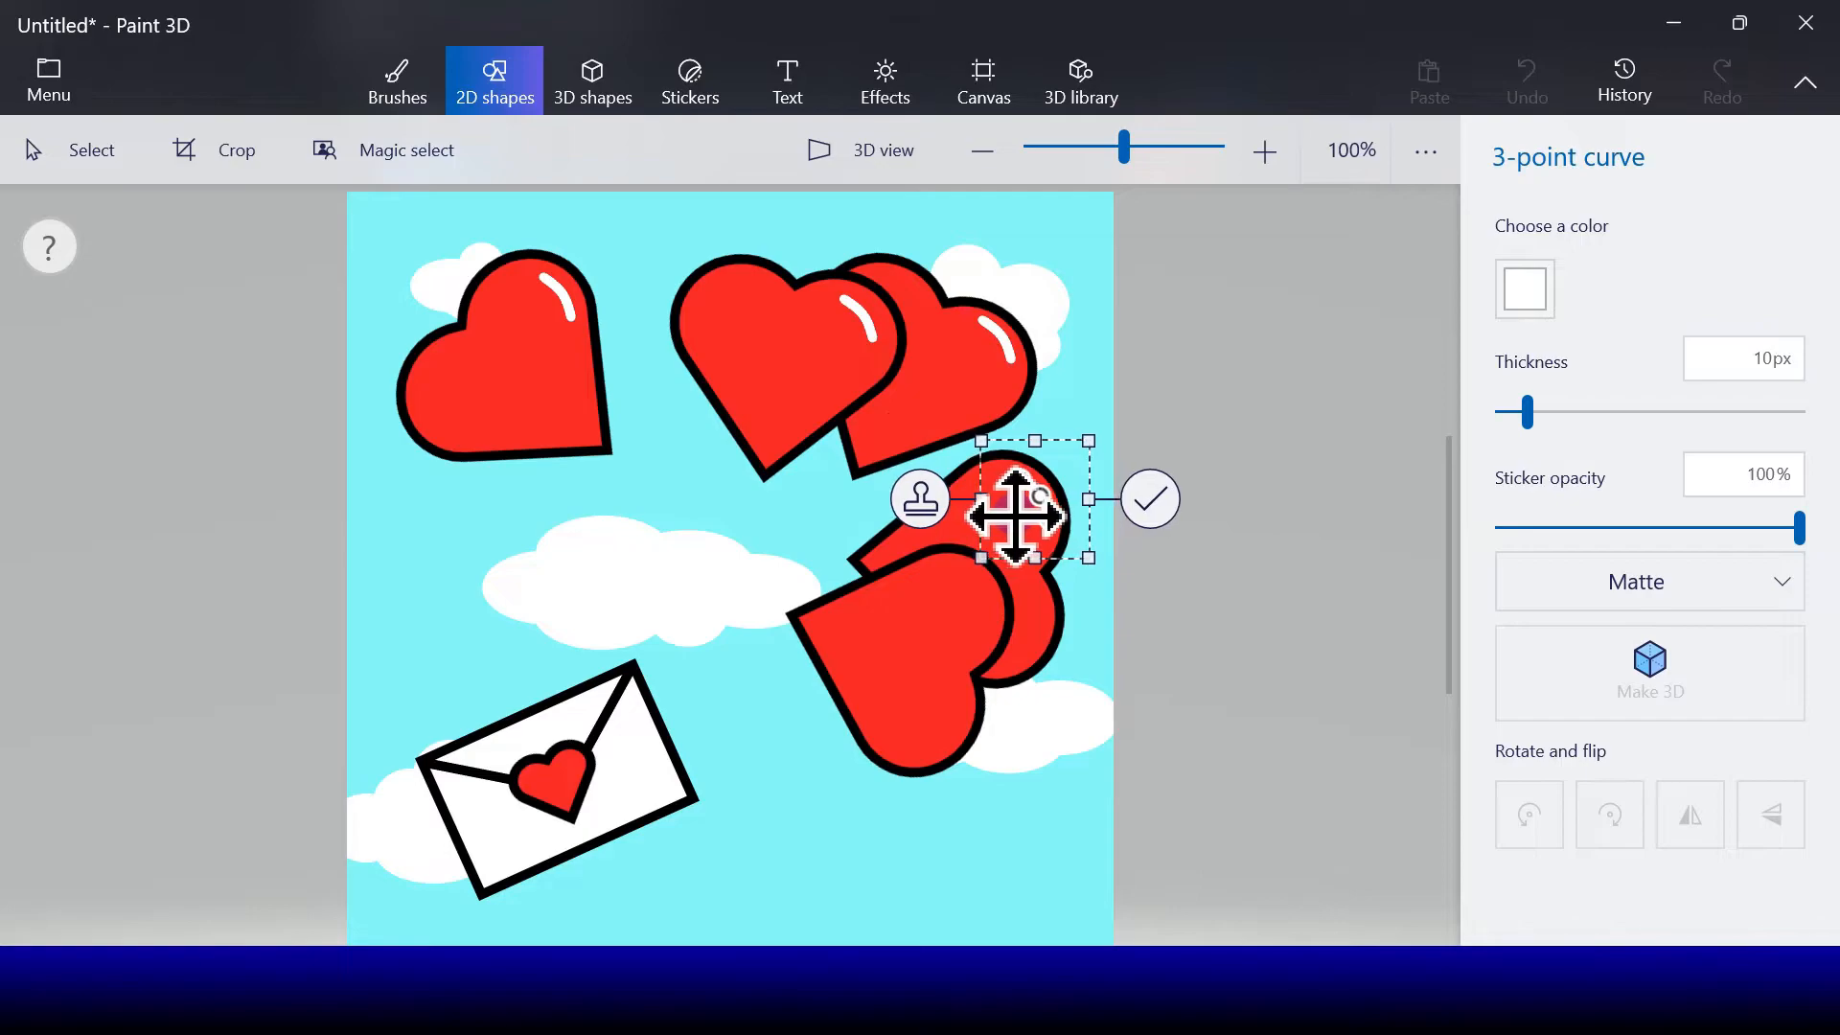
pyautogui.click(920, 500)
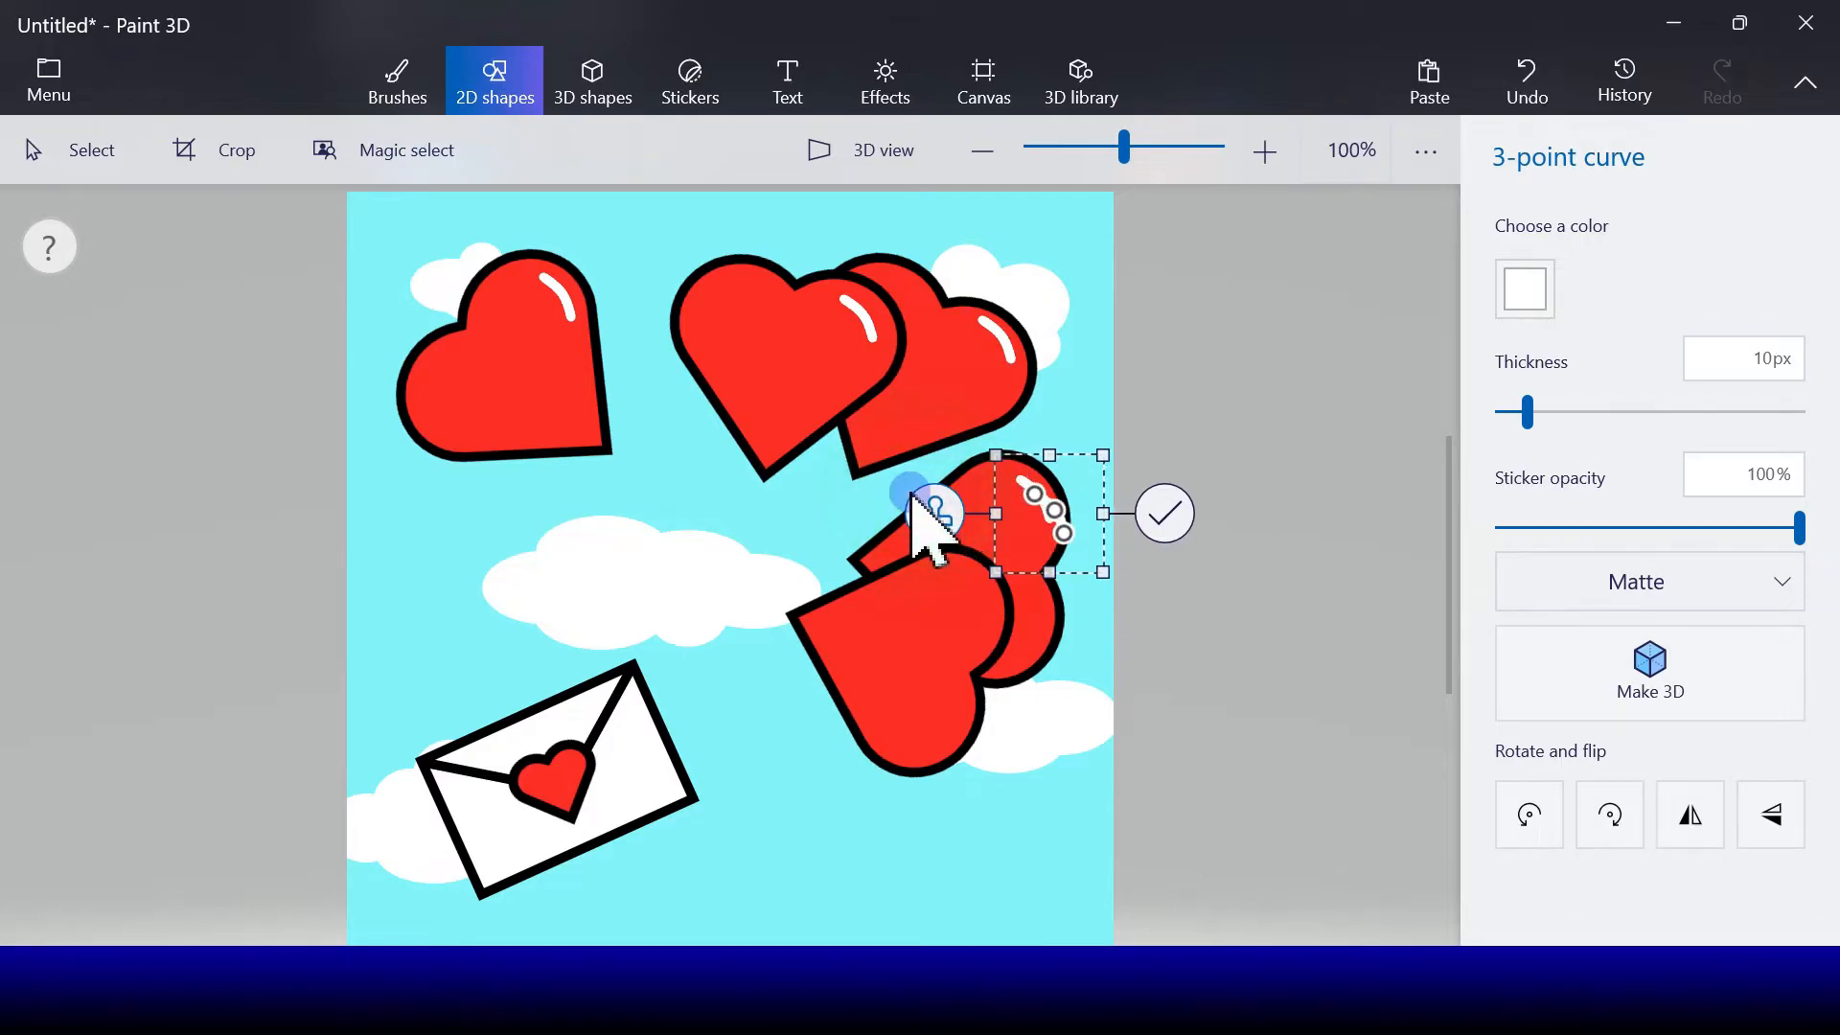
pyautogui.moveTo(1020, 522); pyautogui.dragTo(950, 617)
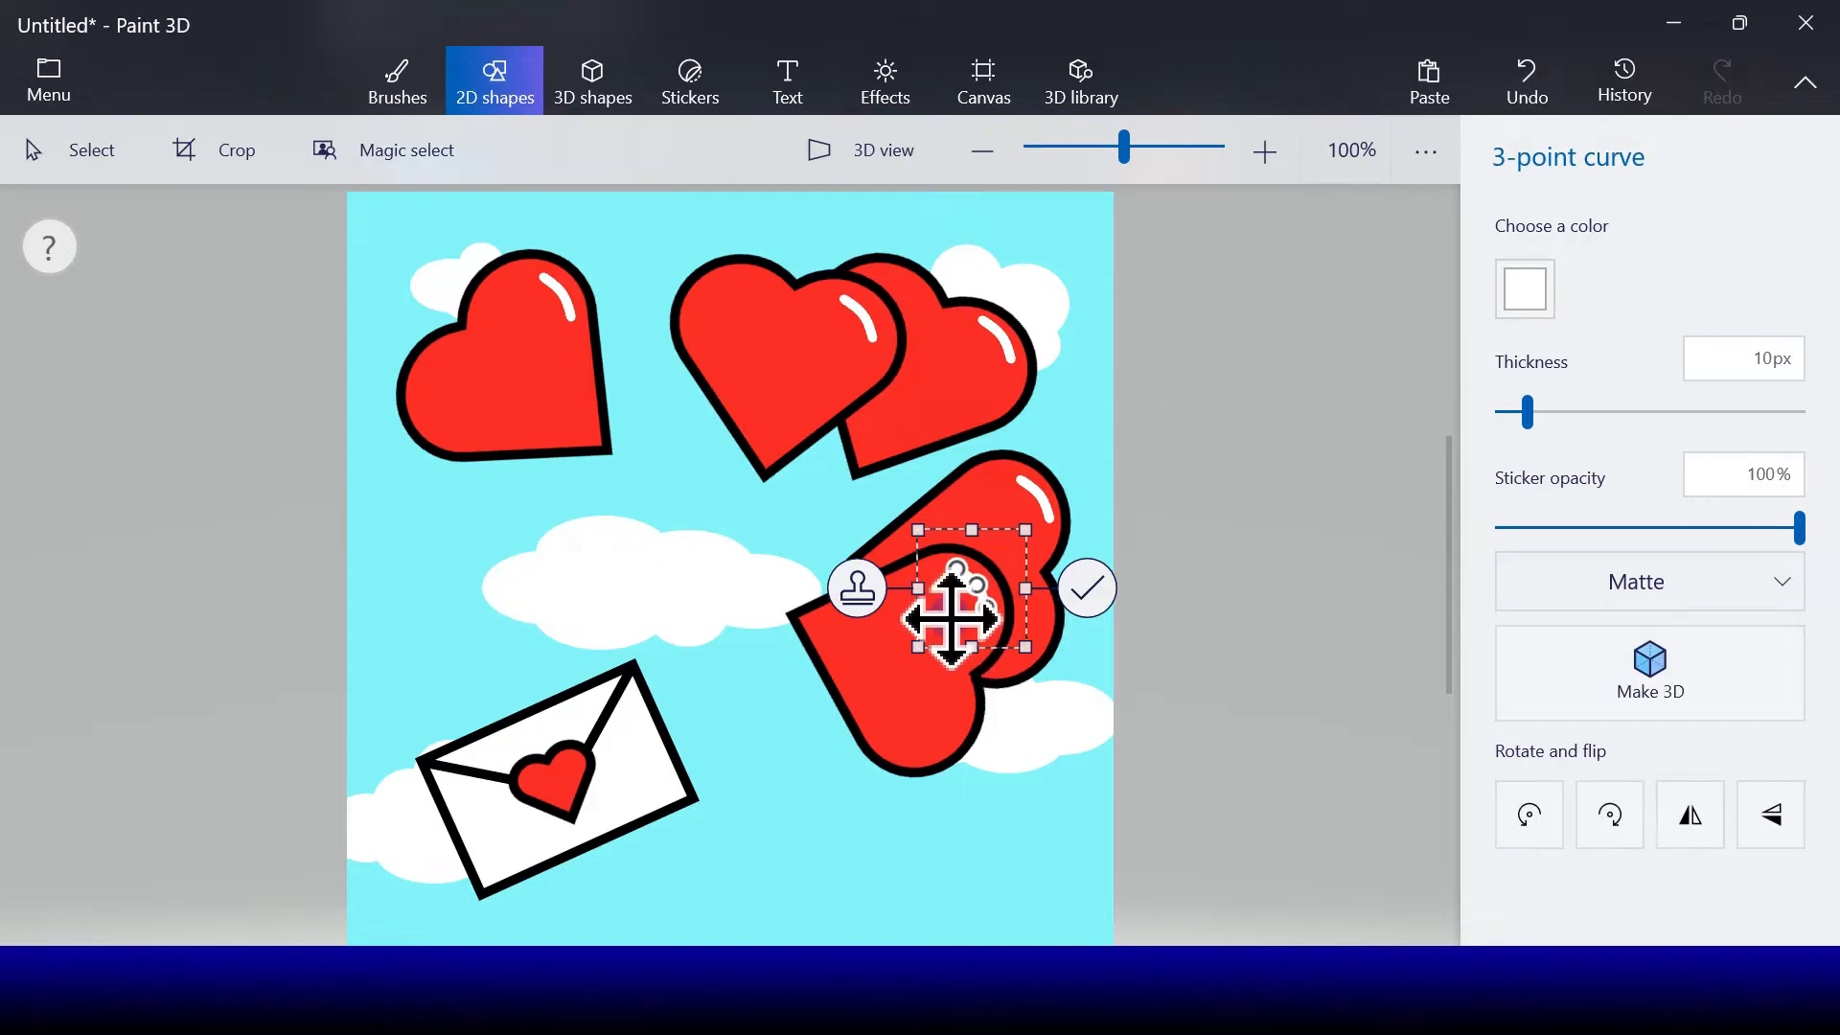
pyautogui.click(1085, 591)
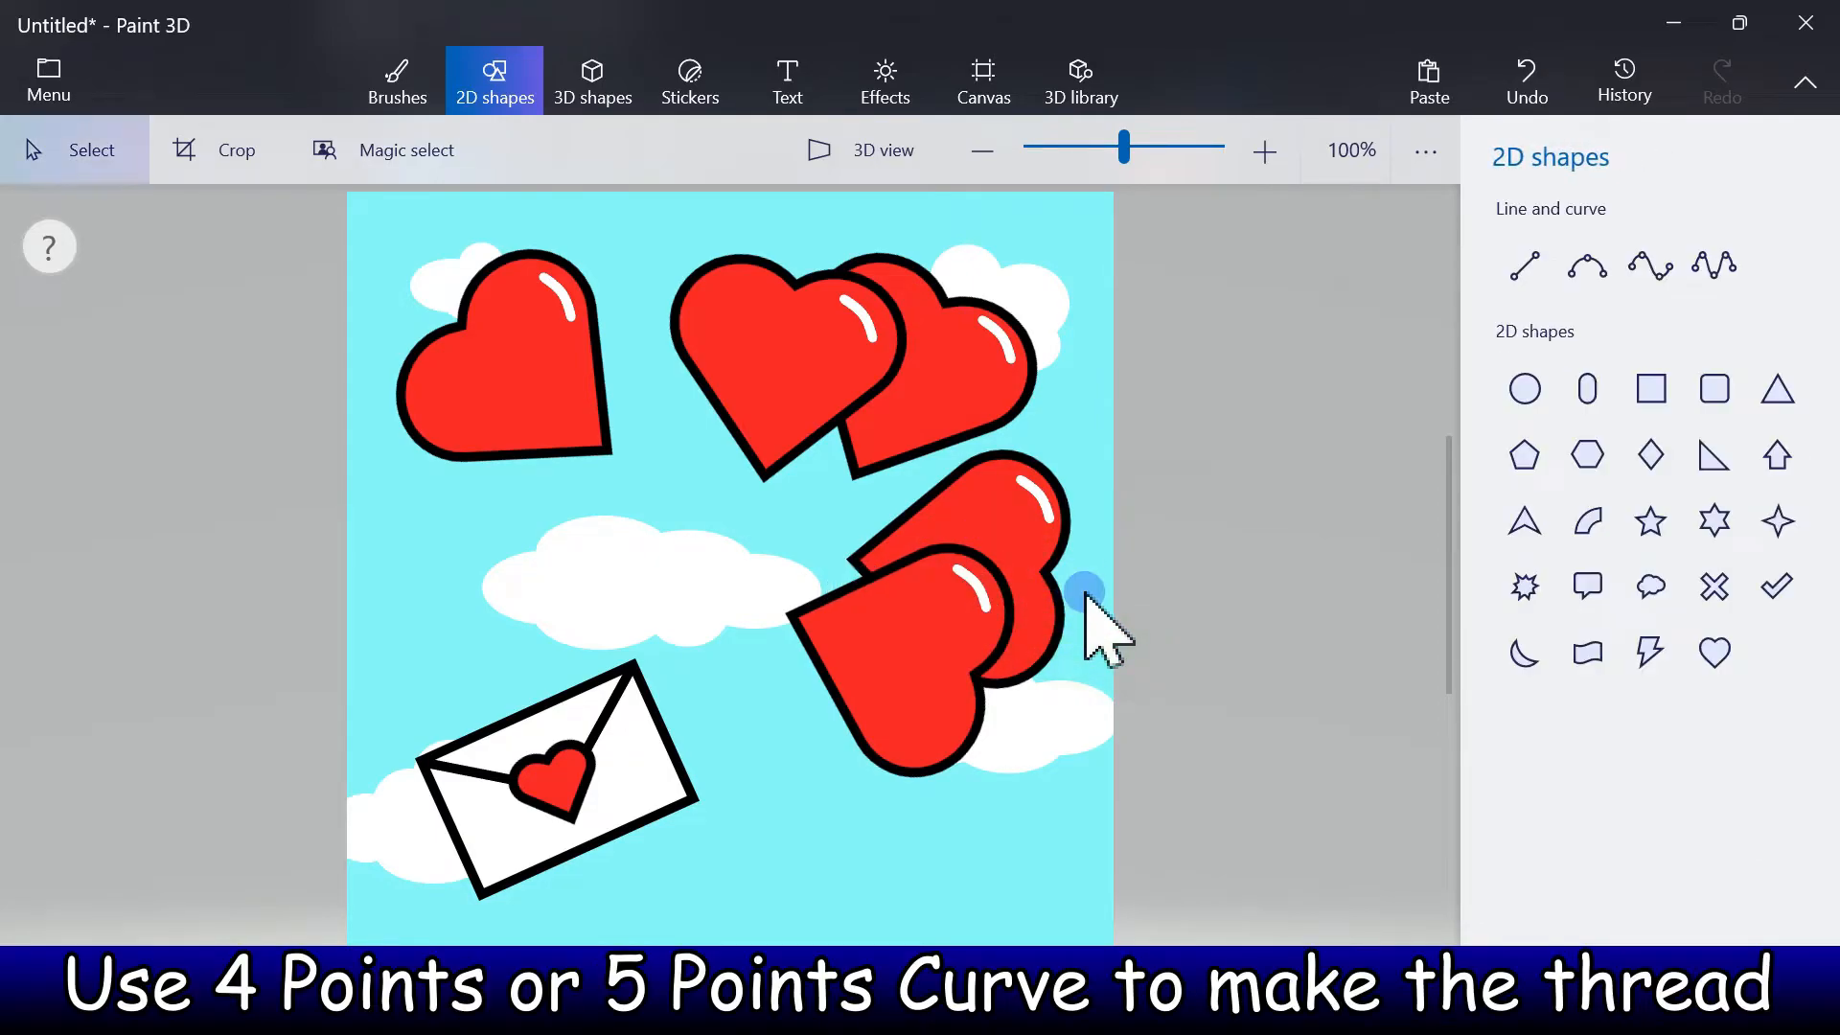
# - Draw a 5-point curve as a thread from the upper-left heart's tip to the letter's top corner and colour it black
pyautogui.click(1716, 268)
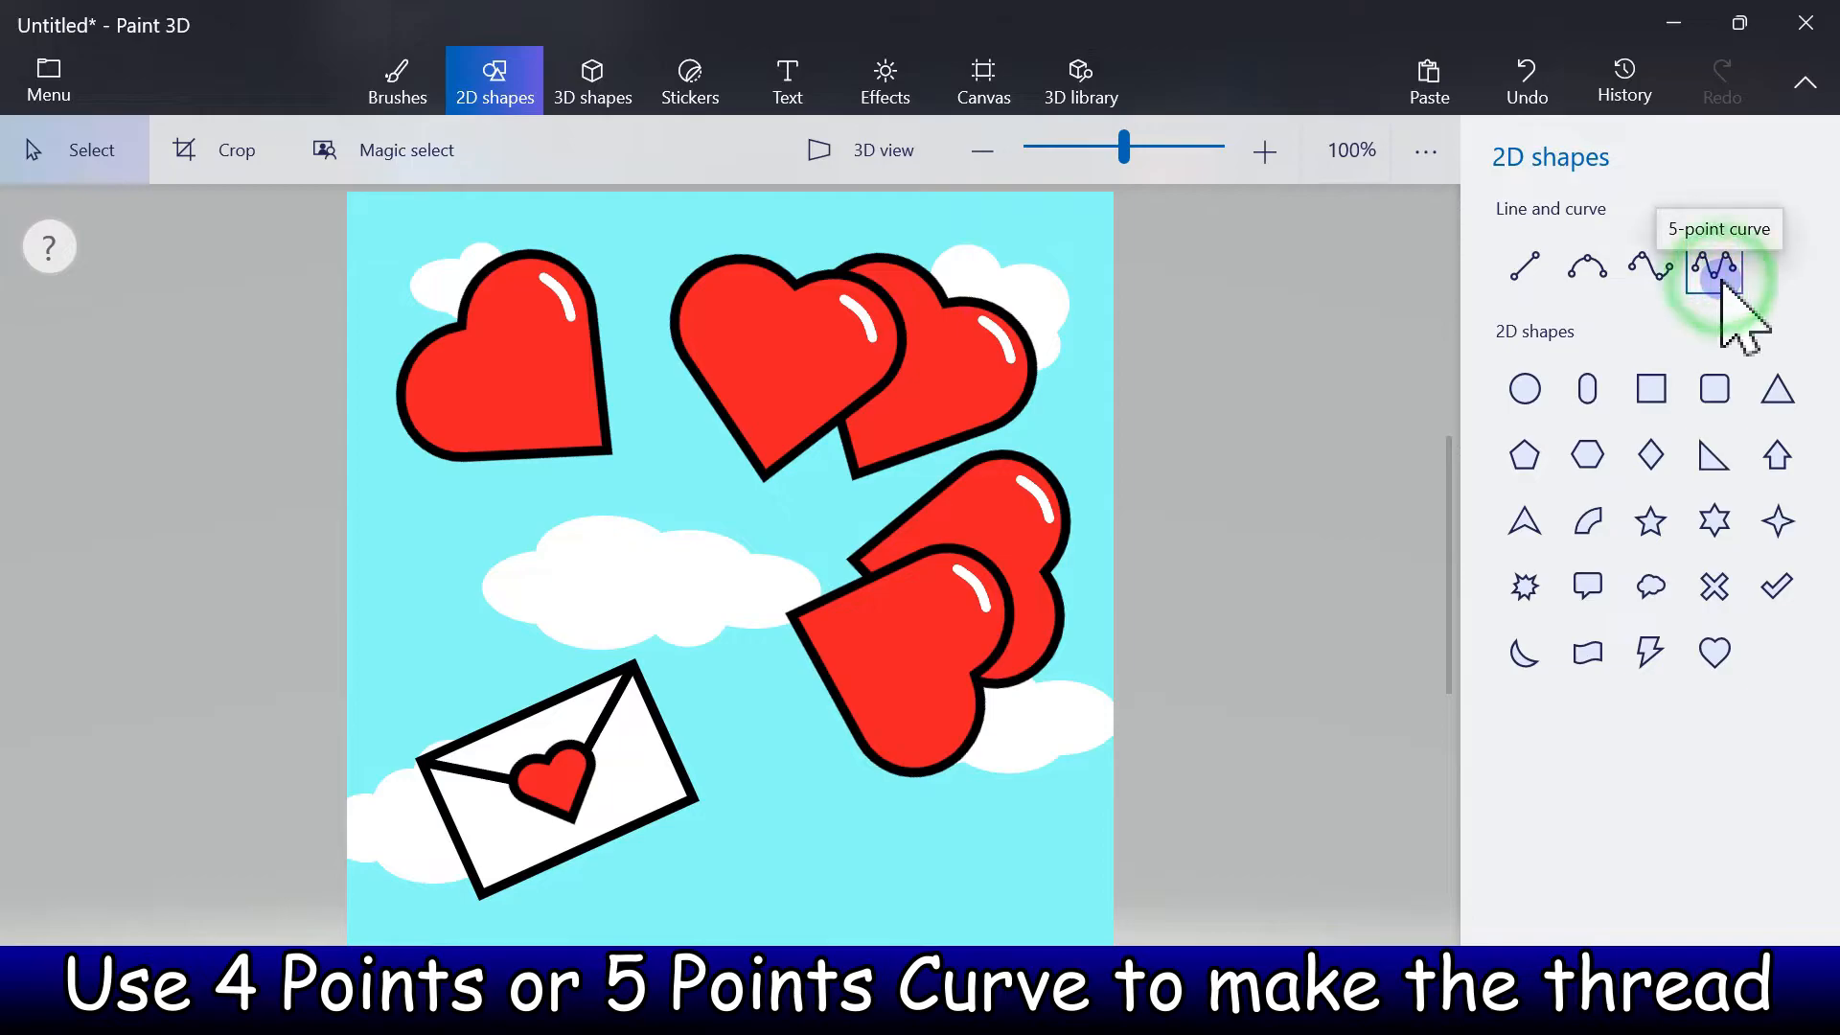
pyautogui.click(1723, 281)
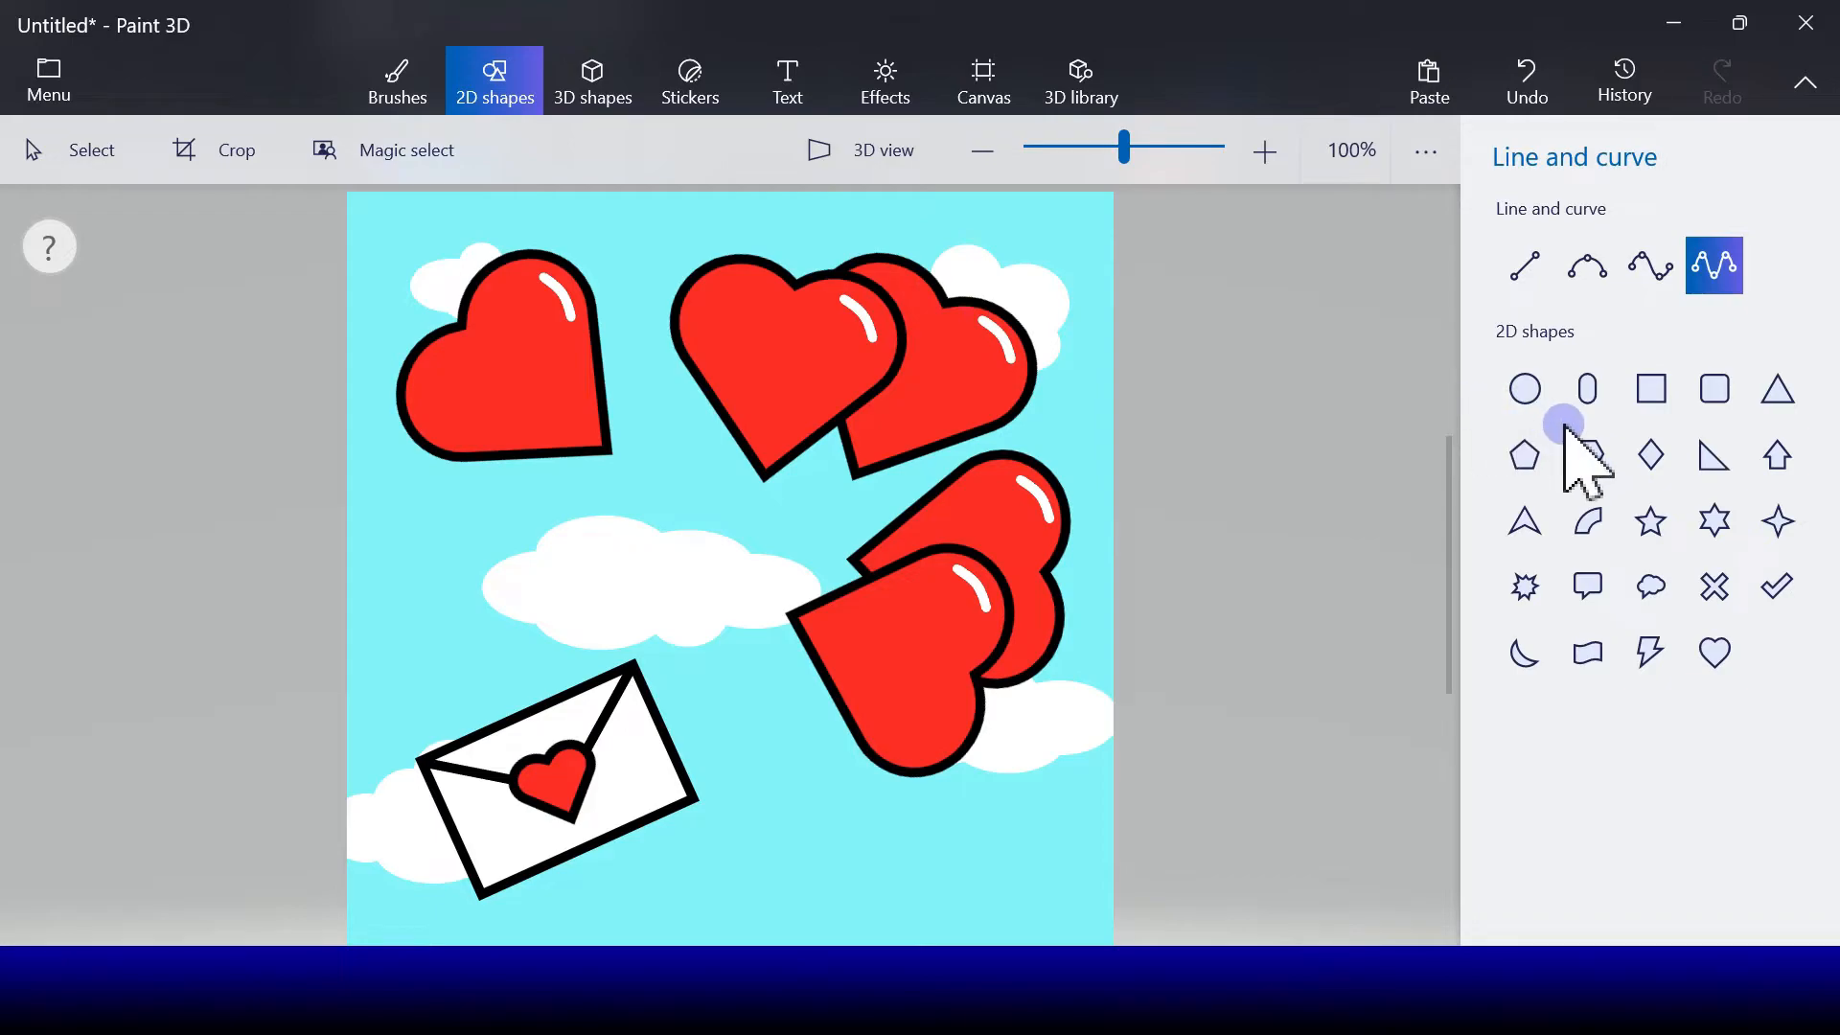
pyautogui.moveTo(610, 451); pyautogui.dragTo(631, 583)
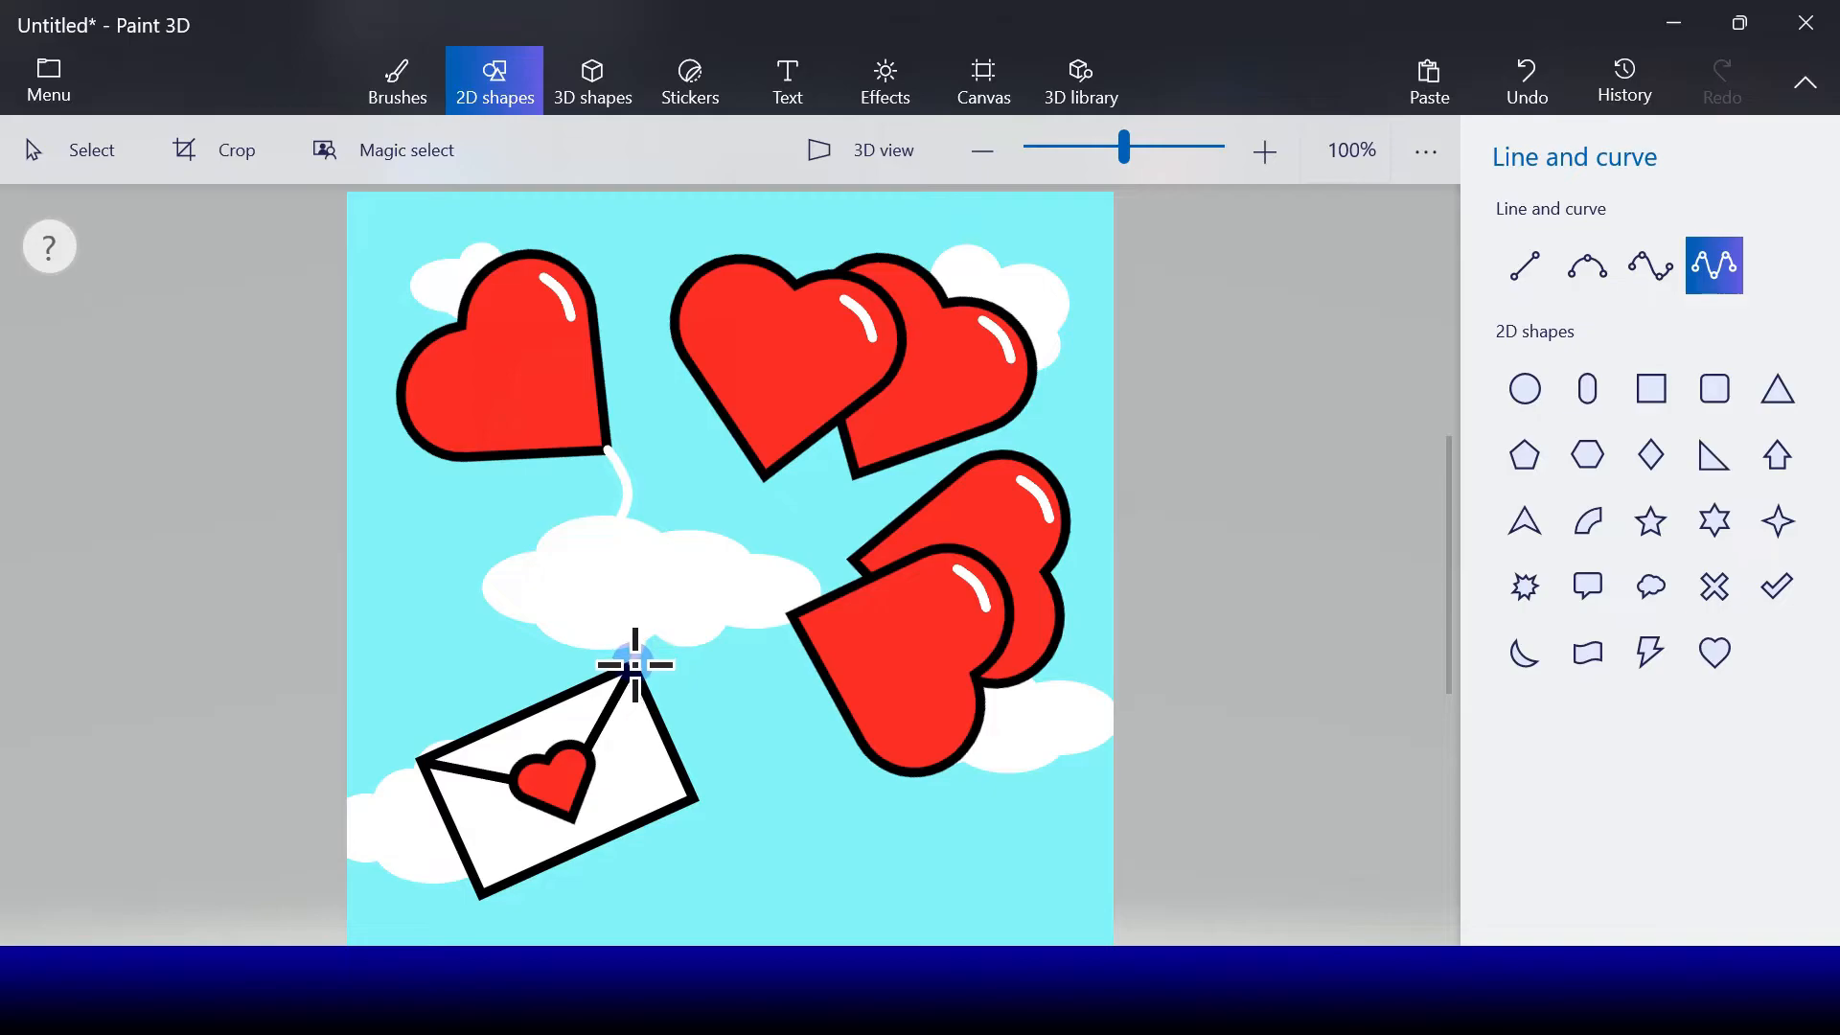
pyautogui.moveTo(635, 664); pyautogui.dragTo(632, 663)
pyautogui.click(1524, 290)
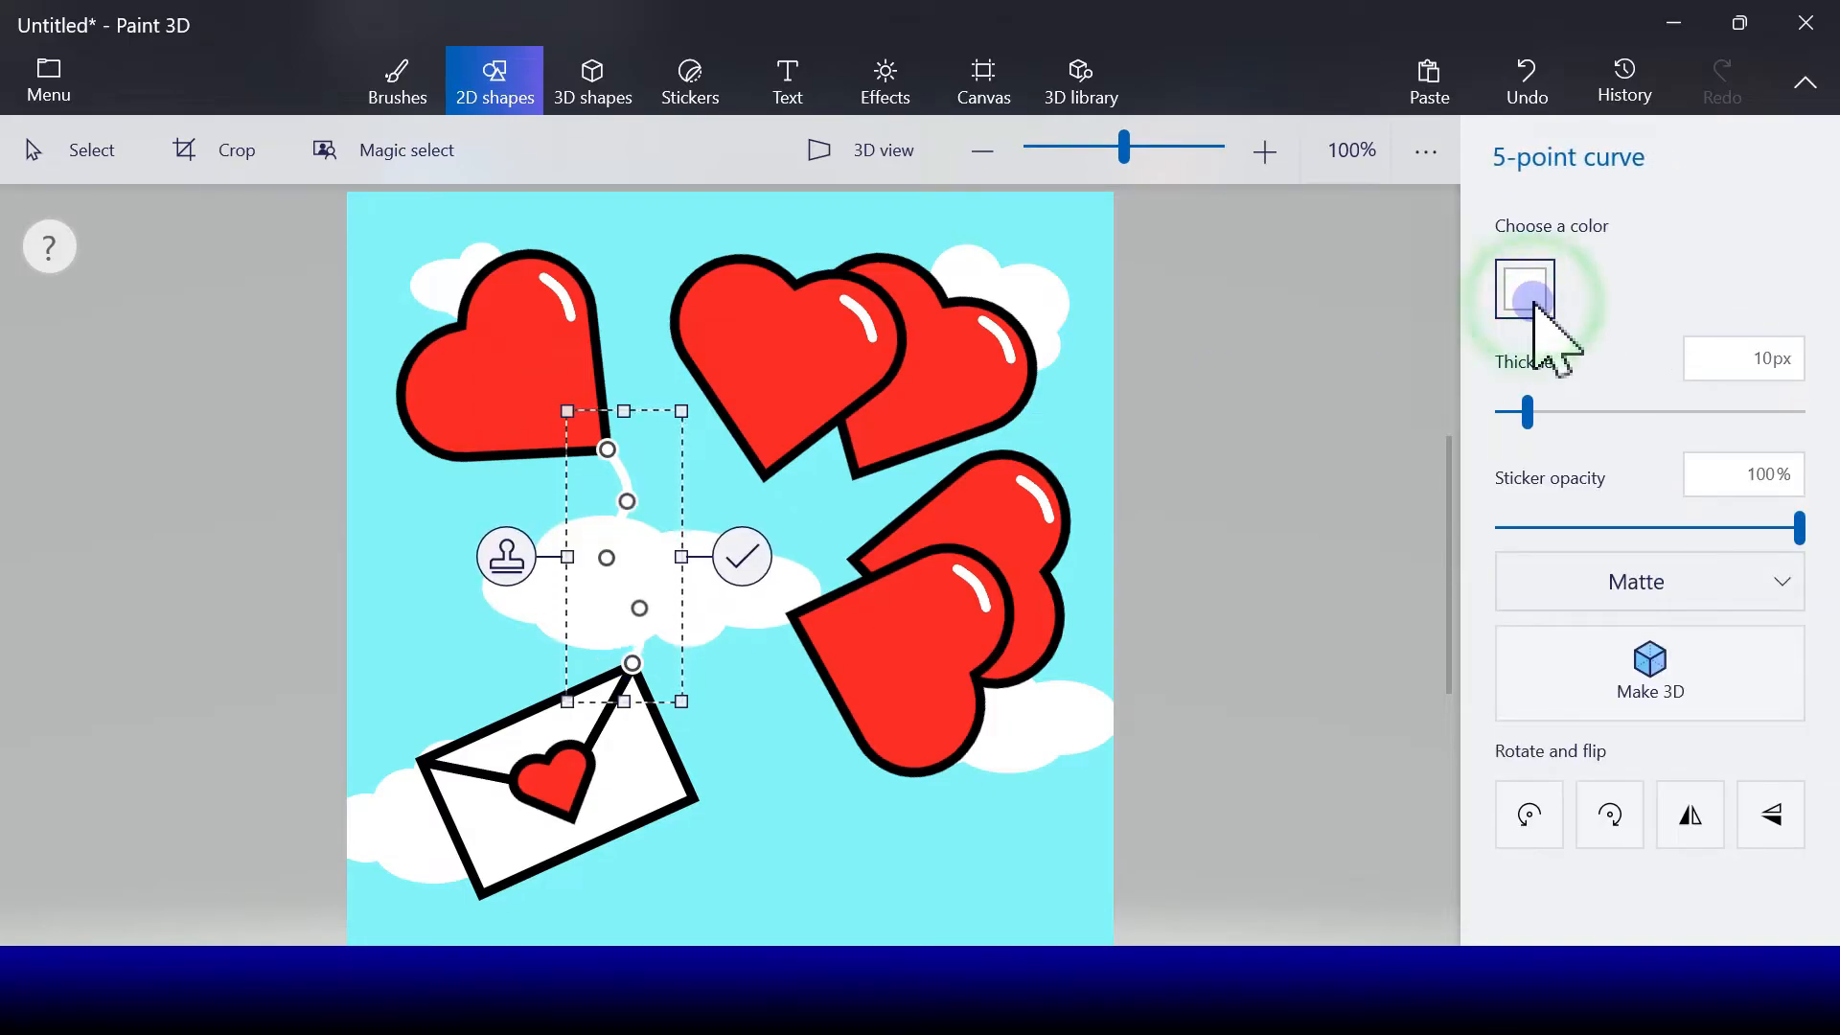
pyautogui.click(1567, 392)
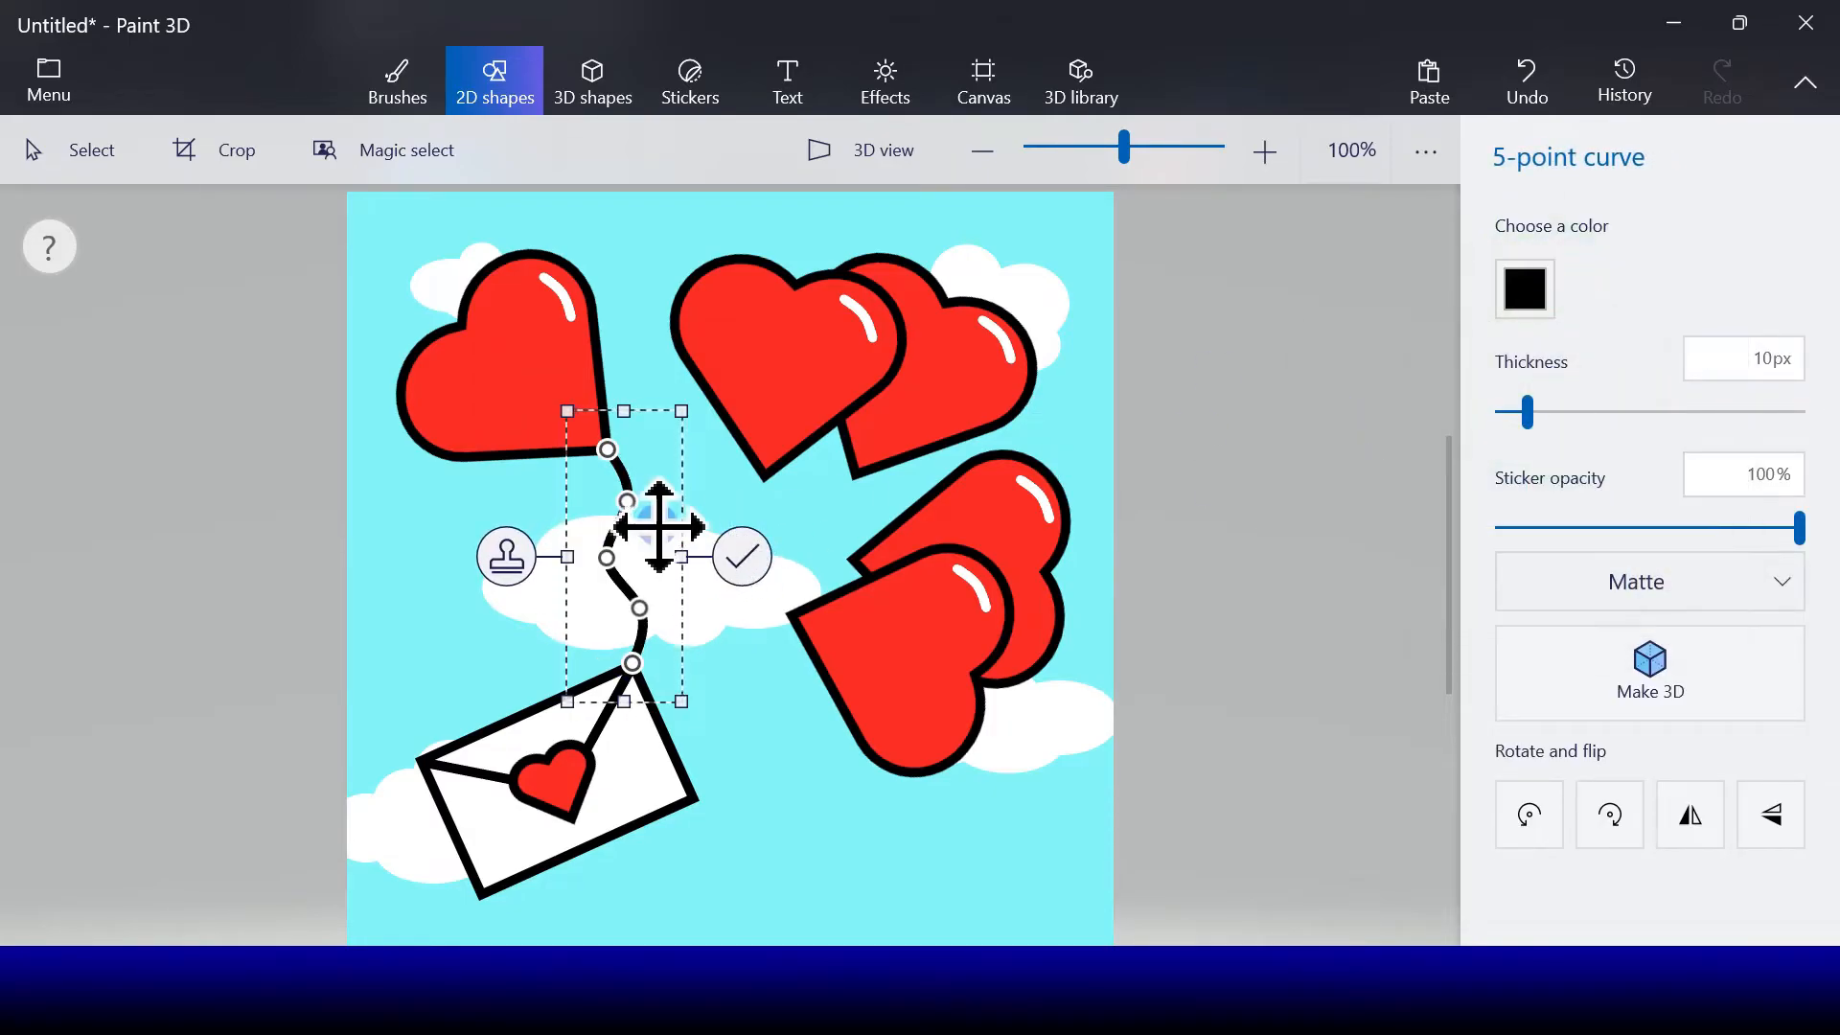
# - Bend the upper-left heart's thread into a wider S shape bulging to the right and commit it
pyautogui.moveTo(608, 558); pyautogui.dragTo(662, 471)
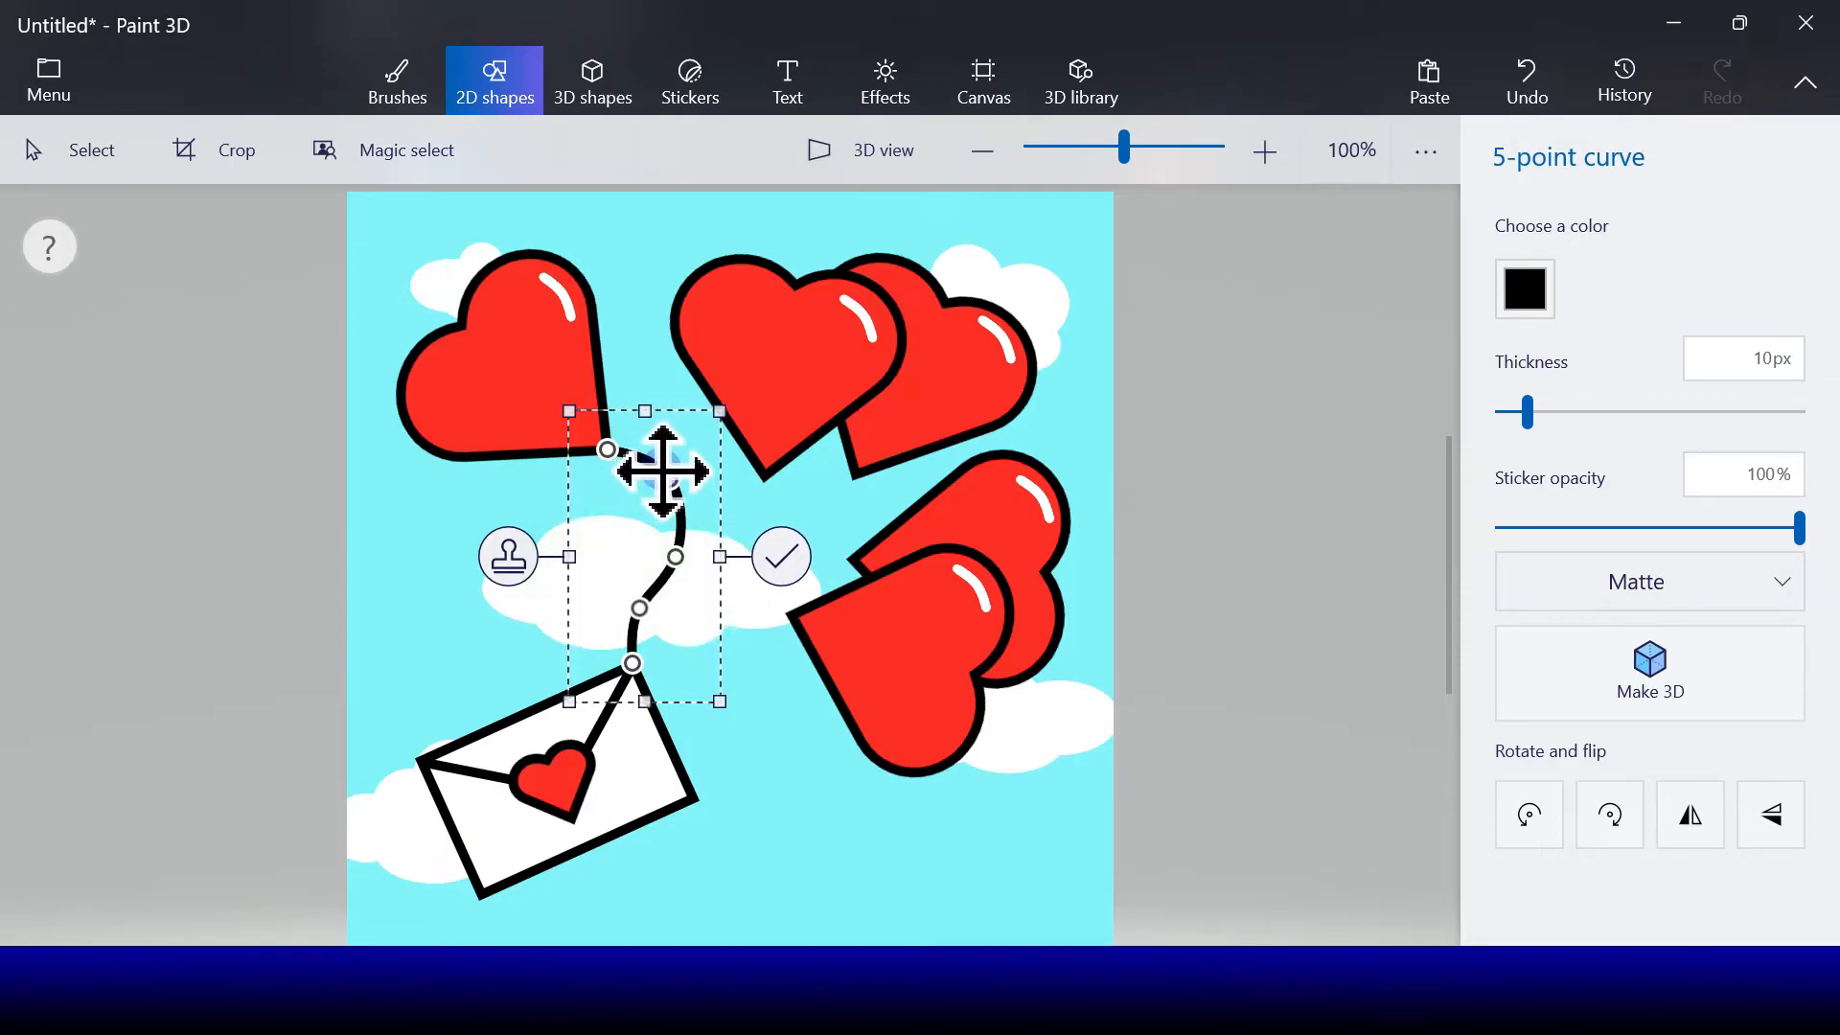
pyautogui.moveTo(637, 607); pyautogui.dragTo(618, 594)
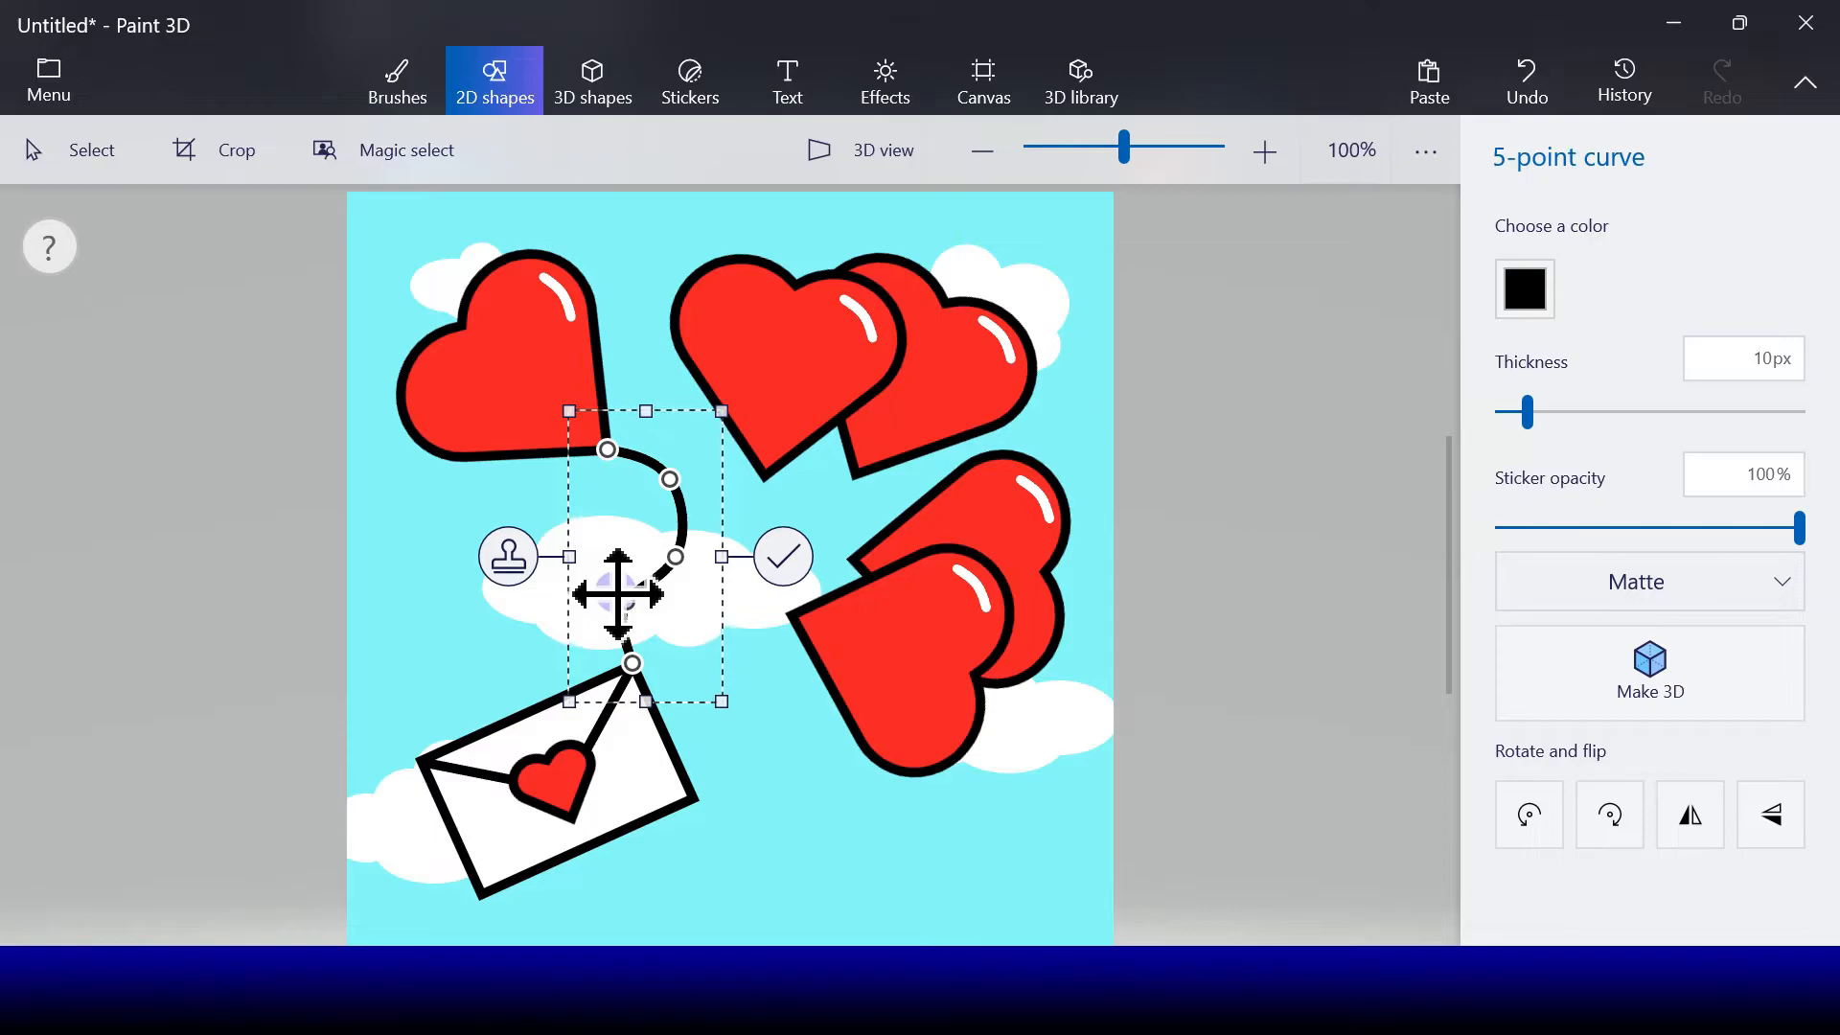
pyautogui.click(801, 567)
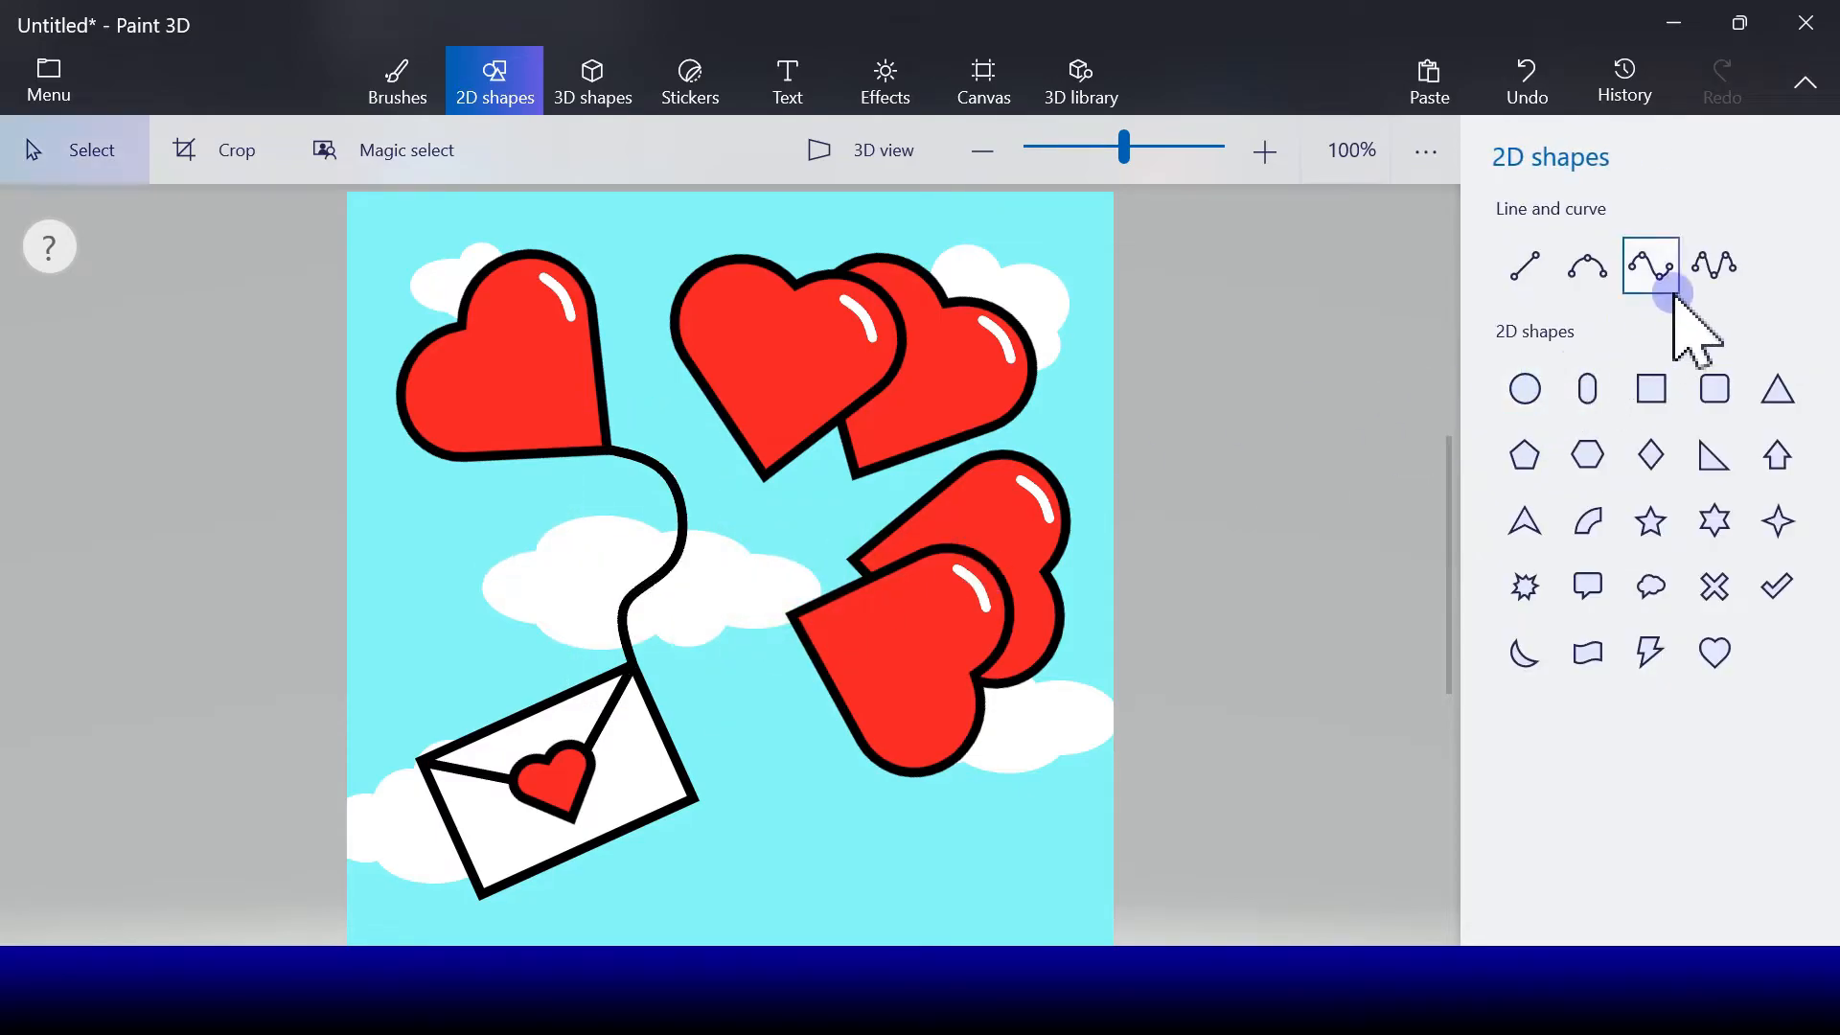
# - Draw a wavy black 4-point curve from the front lower-right heart's tip to the letter's top corner and commit it
pyautogui.click(1652, 274)
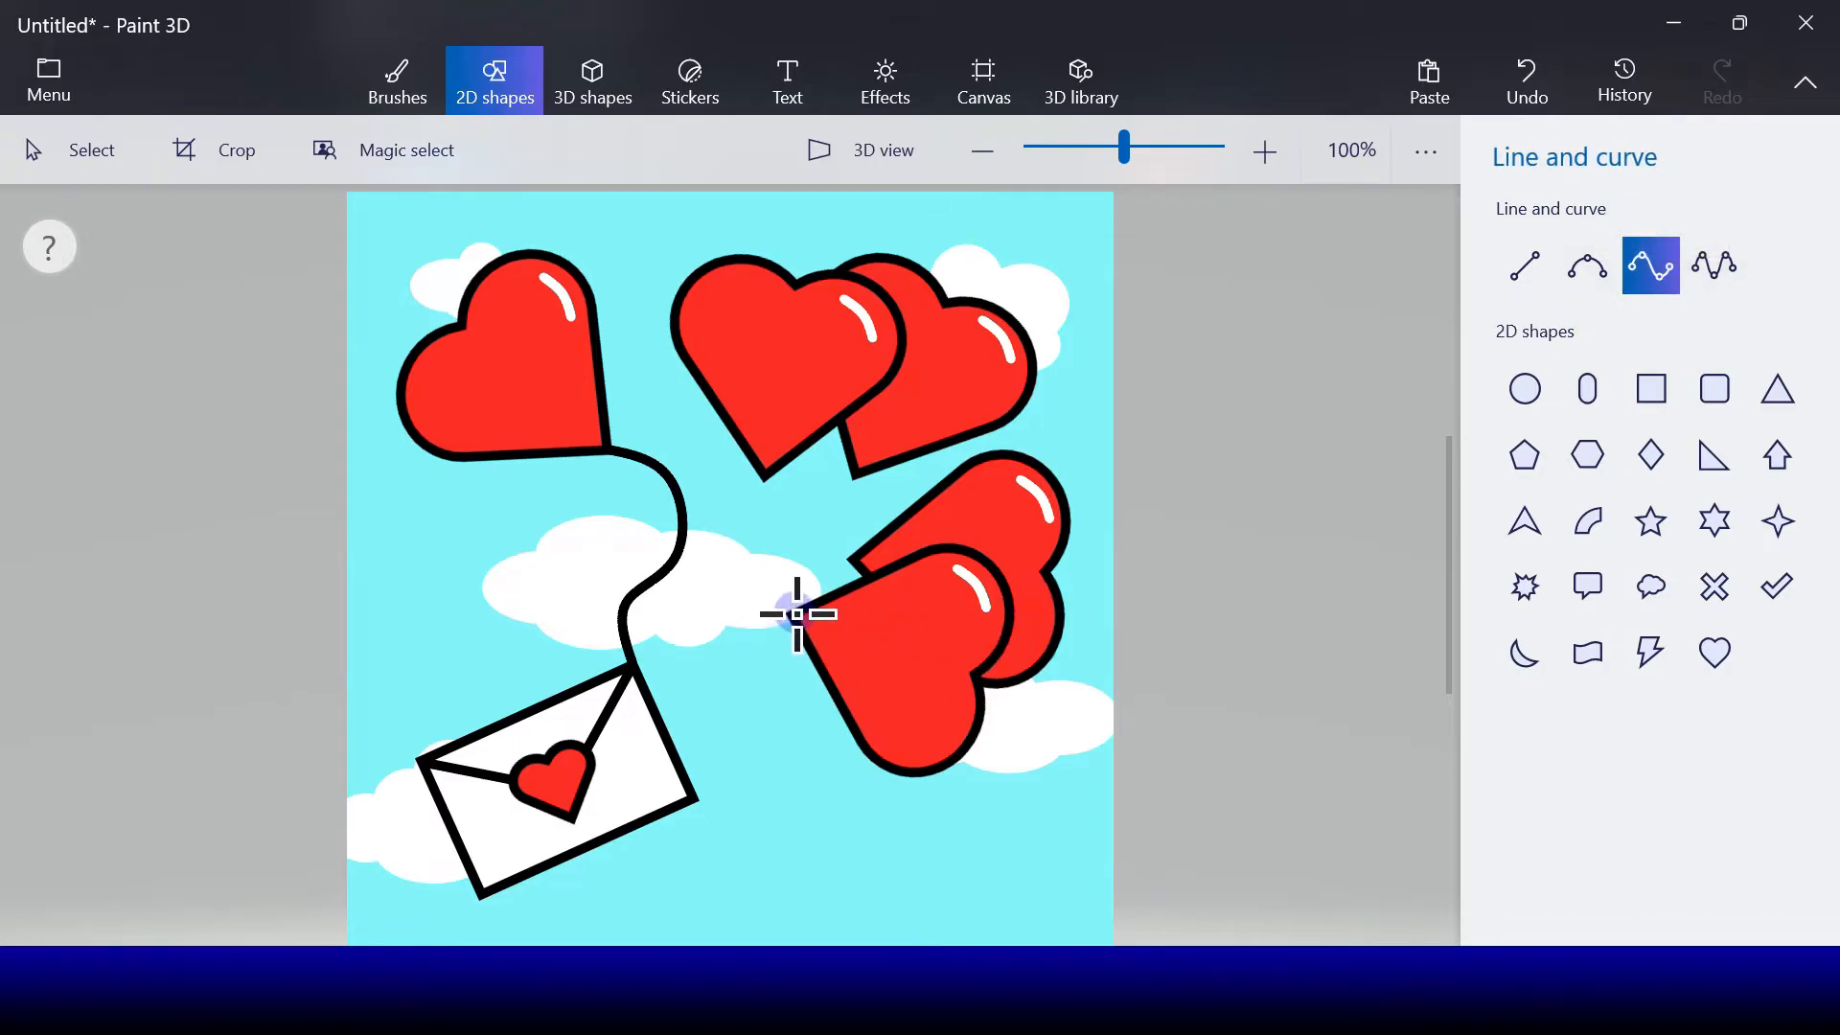
pyautogui.moveTo(796, 614); pyautogui.dragTo(725, 624)
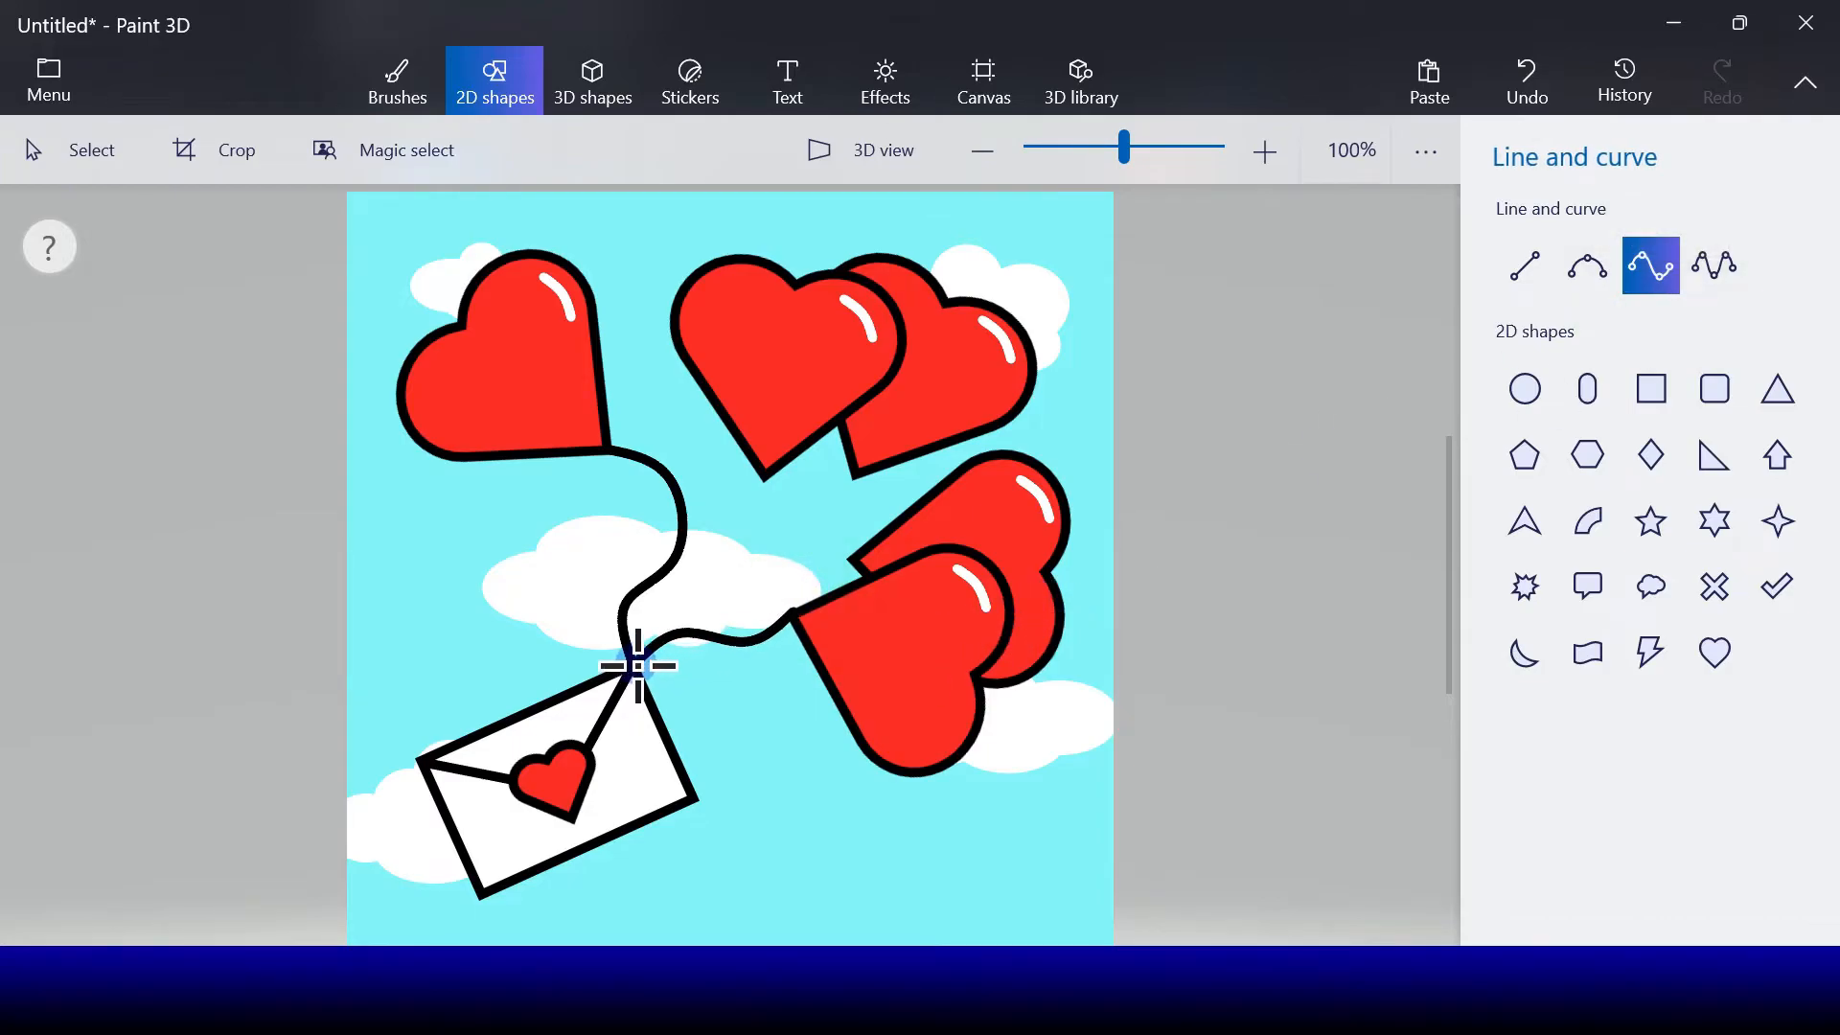
pyautogui.moveTo(635, 665); pyautogui.dragTo(635, 665)
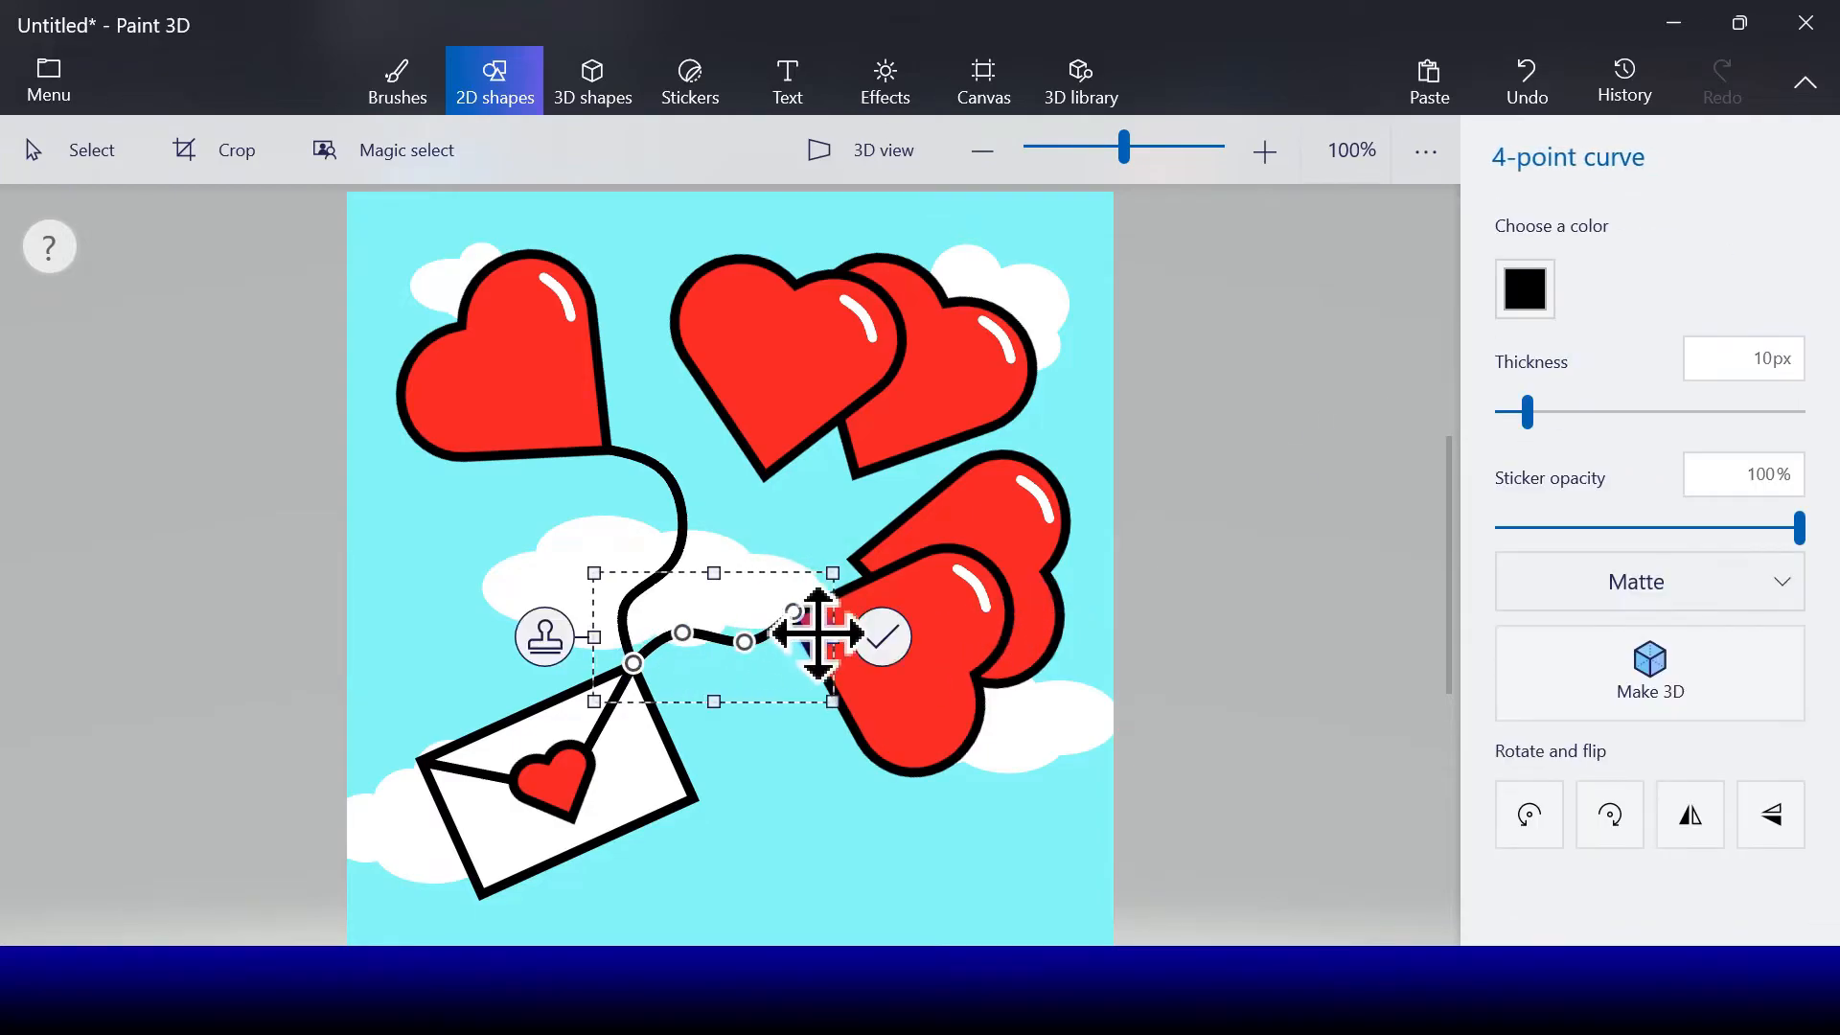
pyautogui.click(879, 633)
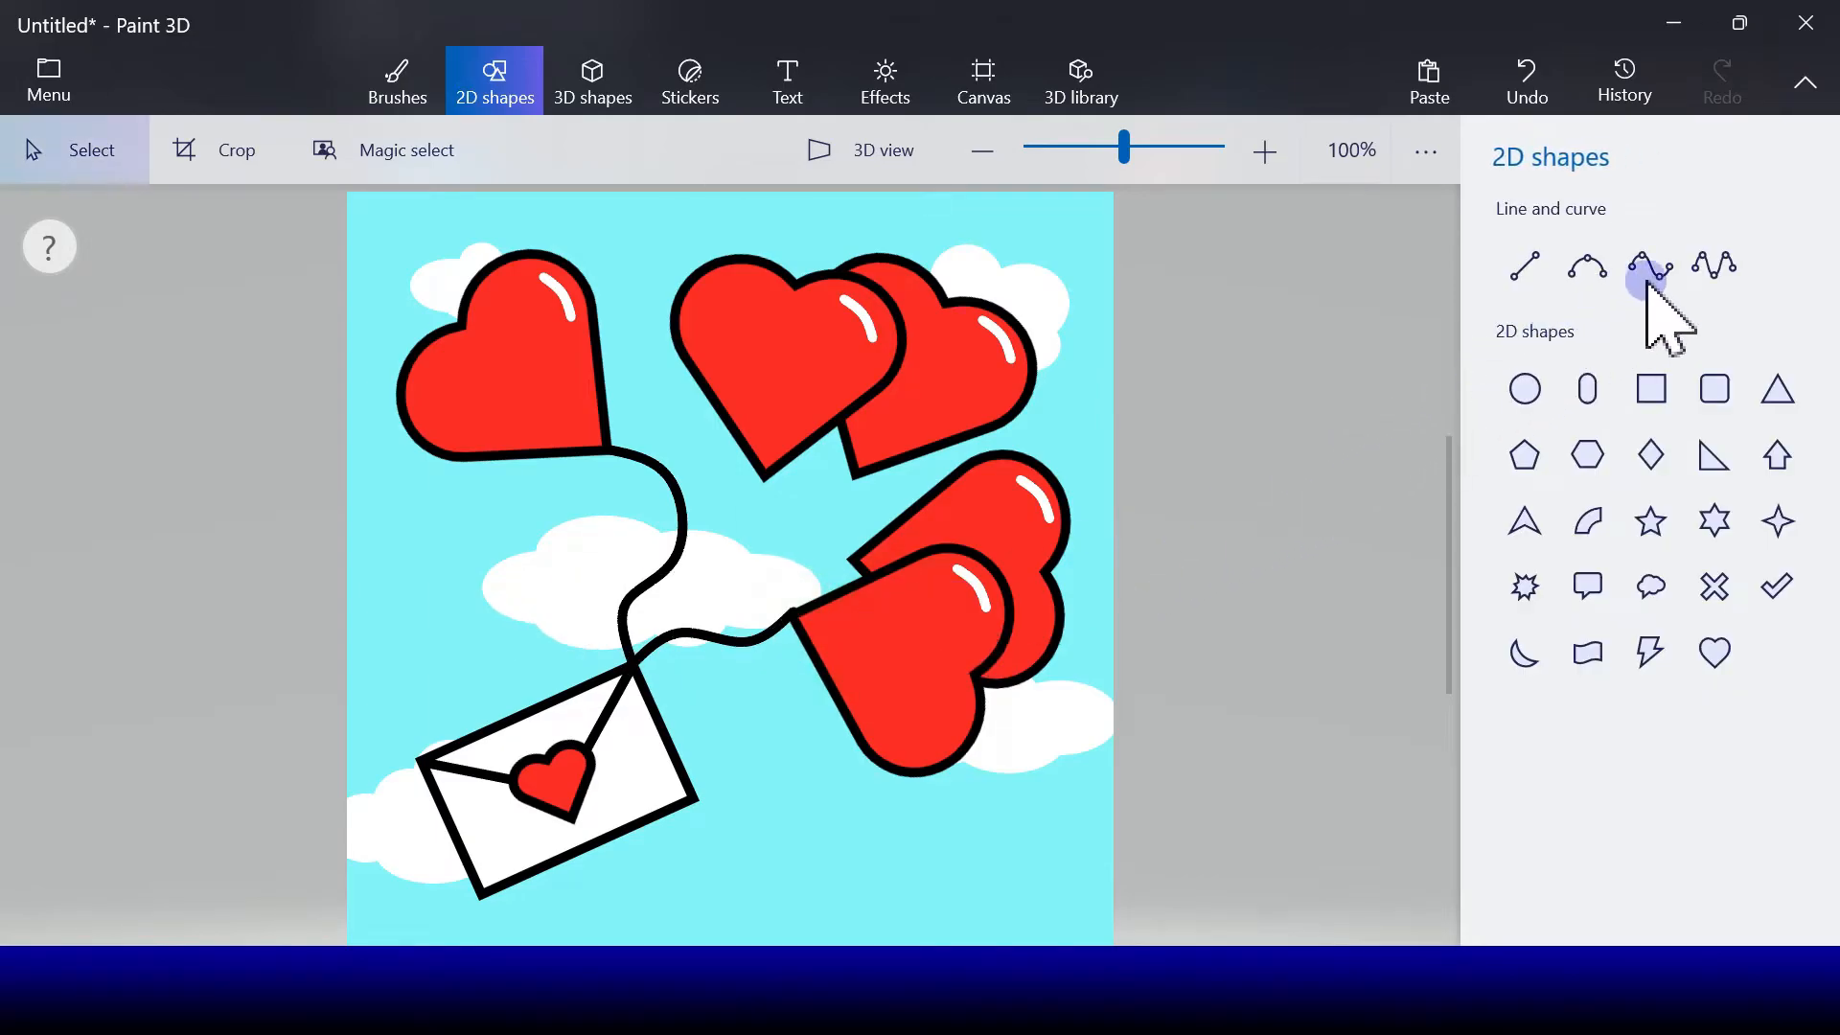
# - Draw a black 5-point curve from the rear lower-right heart's tip to the letter's top corner, smooth its bends upward and commit it
pyautogui.click(1714, 265)
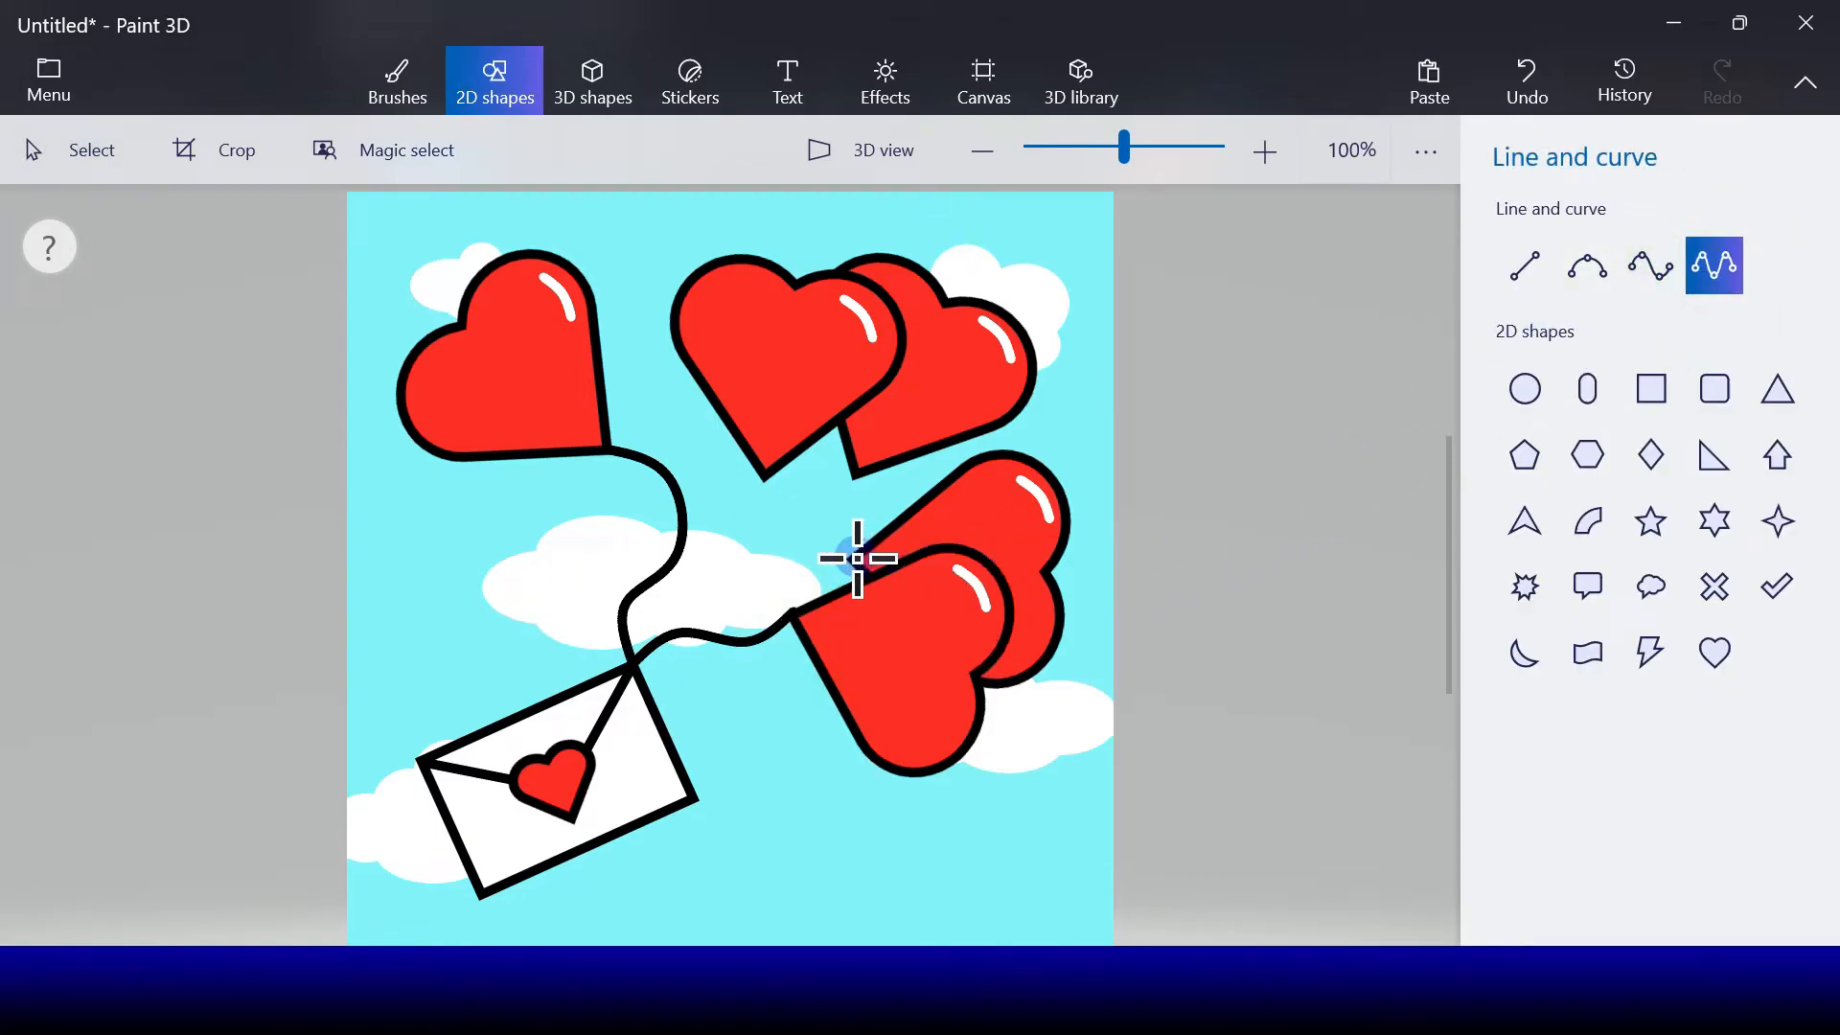
pyautogui.moveTo(857, 559)
pyautogui.mouseDown()
pyautogui.moveTo(698, 586)
pyautogui.moveTo(637, 661)
pyautogui.mouseUp()
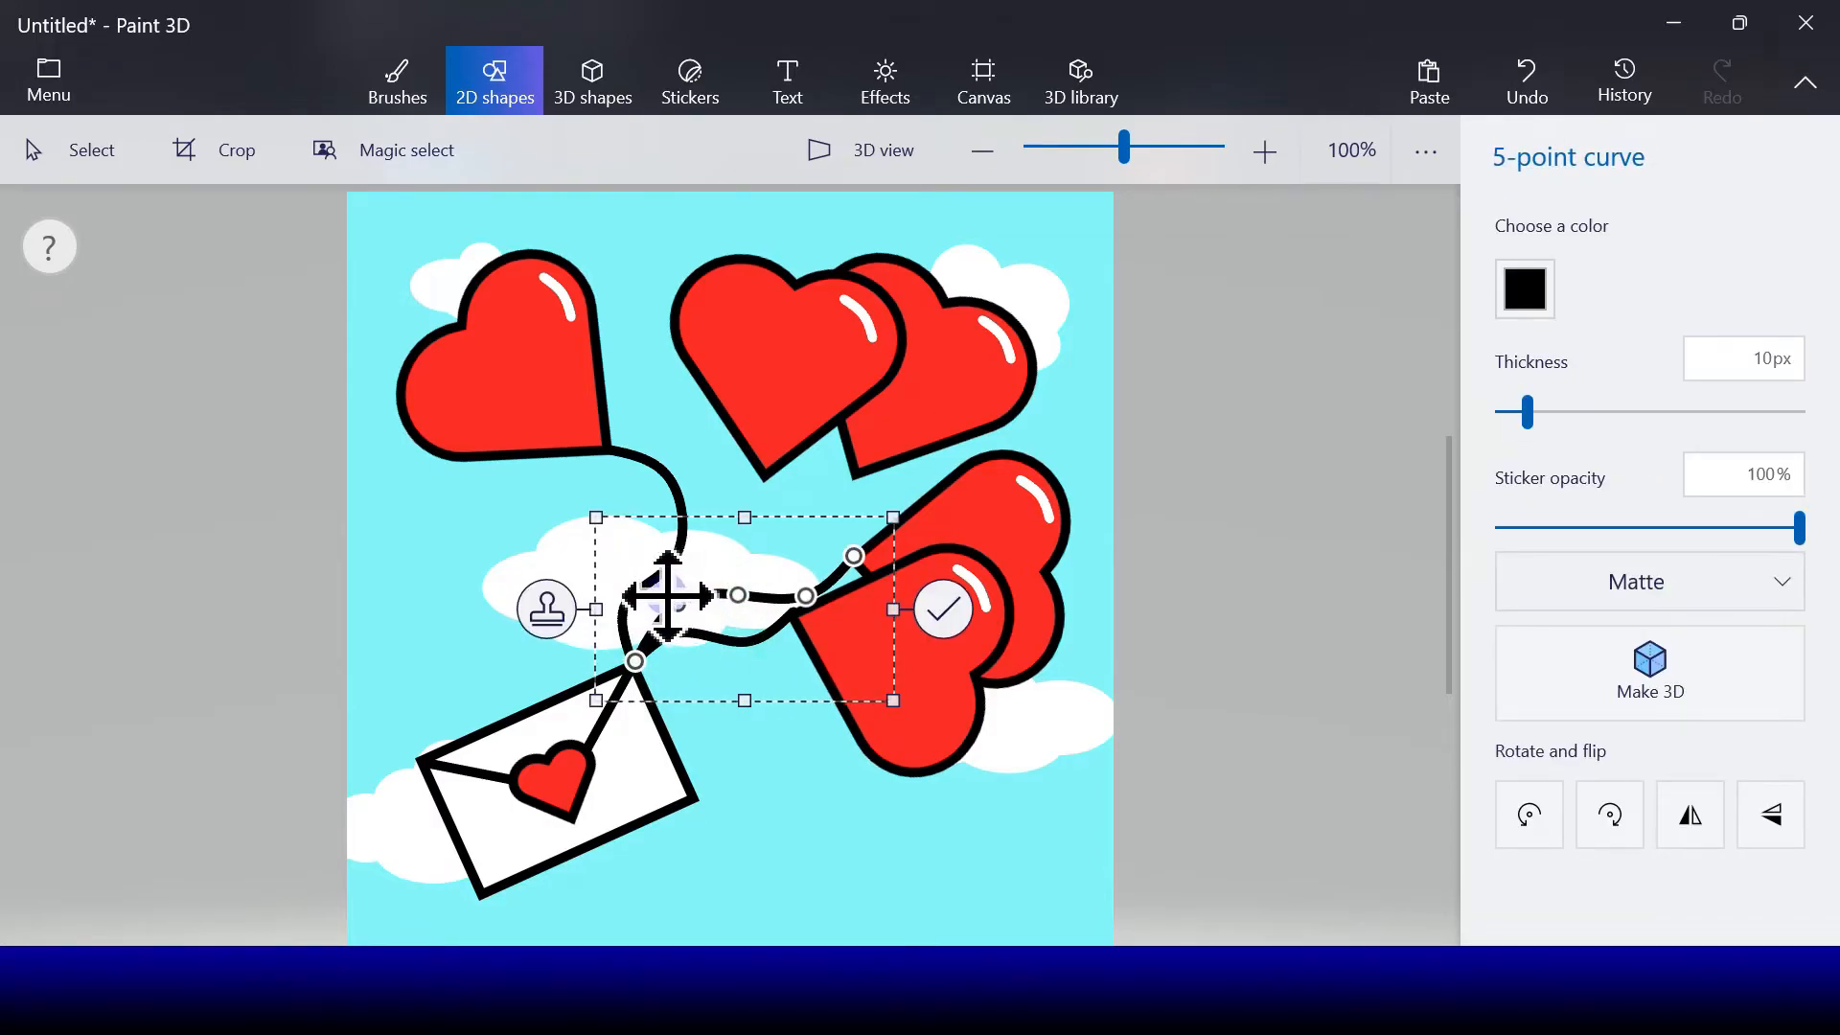
pyautogui.moveTo(668, 596); pyautogui.dragTo(798, 561)
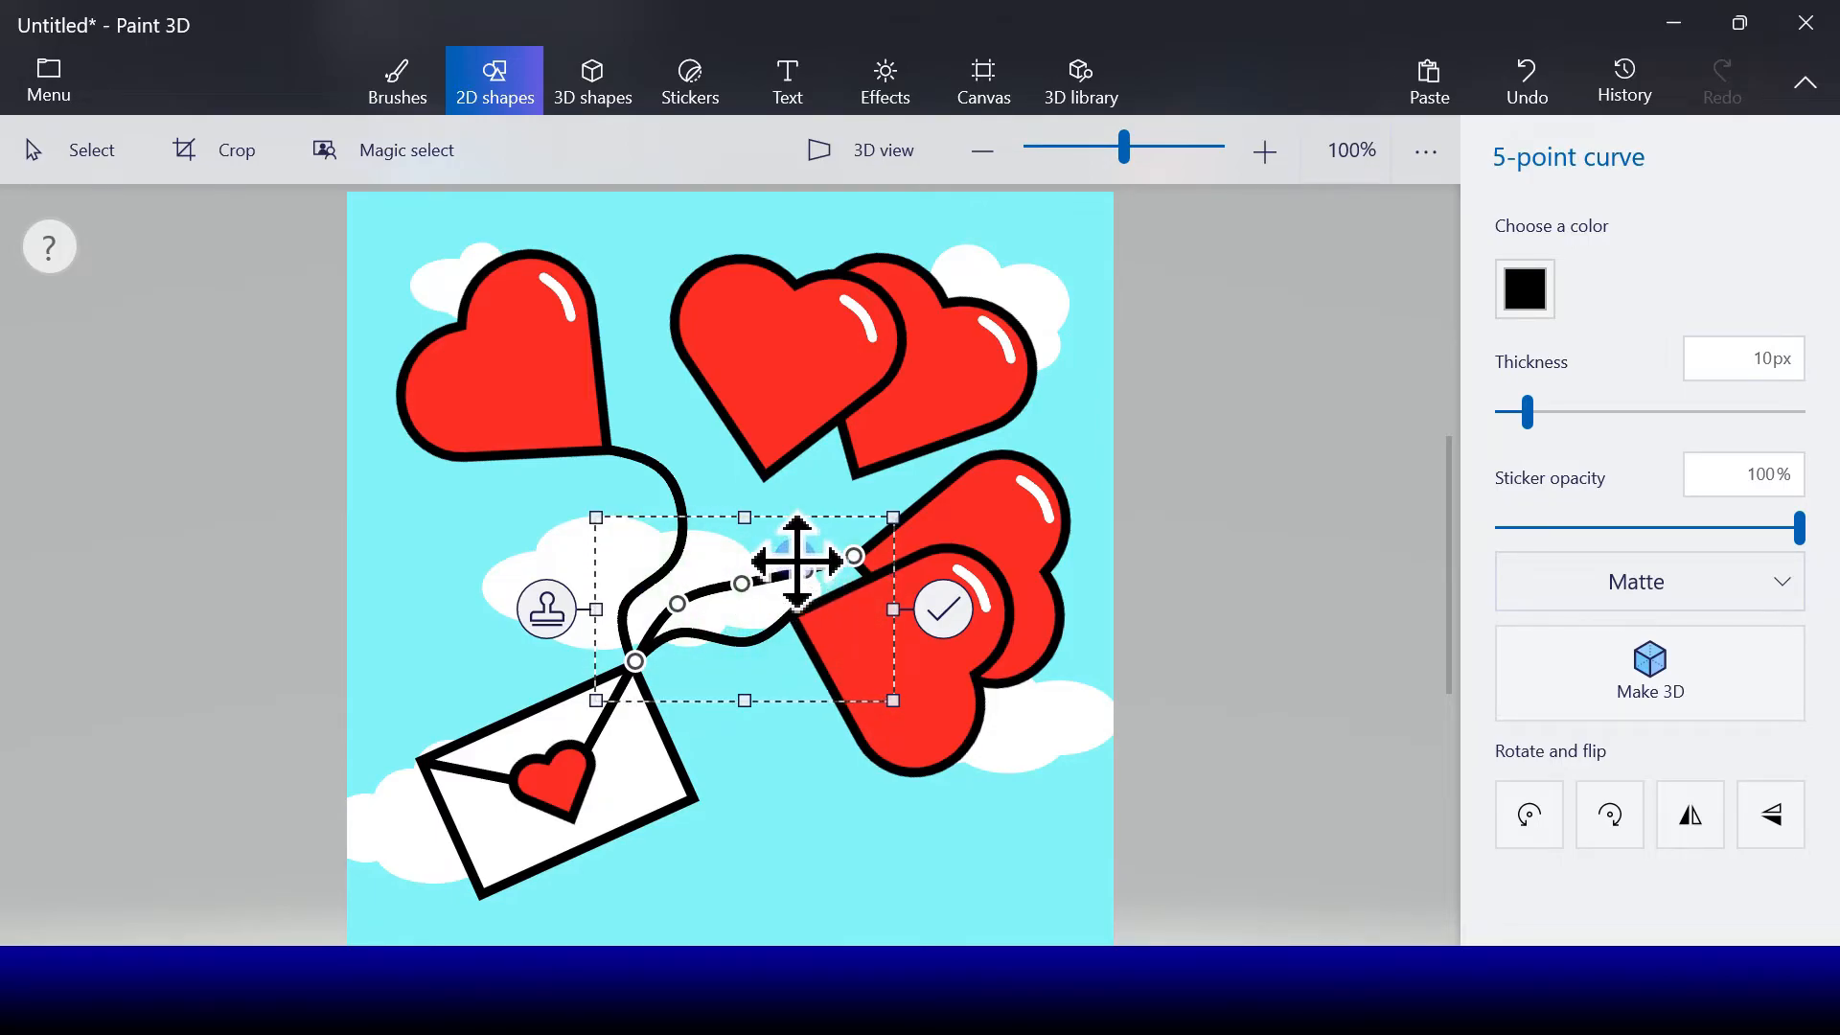
pyautogui.click(946, 612)
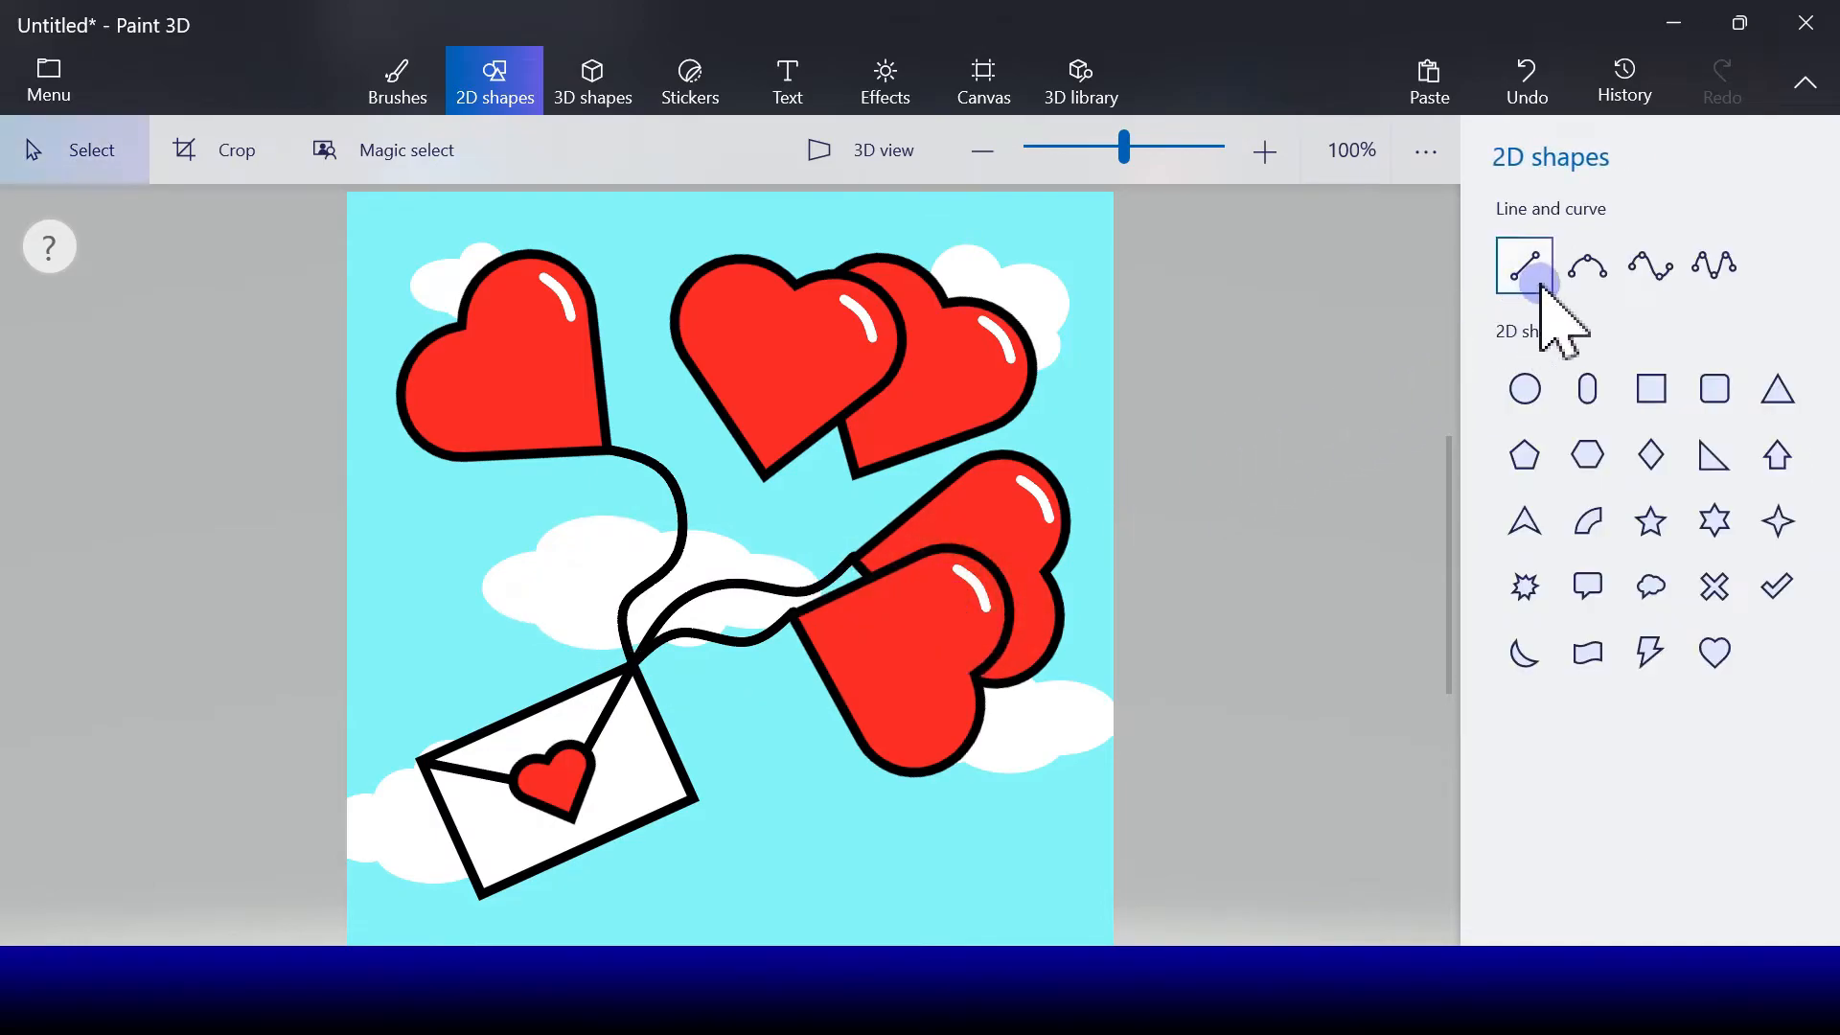
# - Draw a black 4-point curve from the upper-middle heart's tip to the letter's top corner, bend its upper part outward and commit it
pyautogui.click(1650, 268)
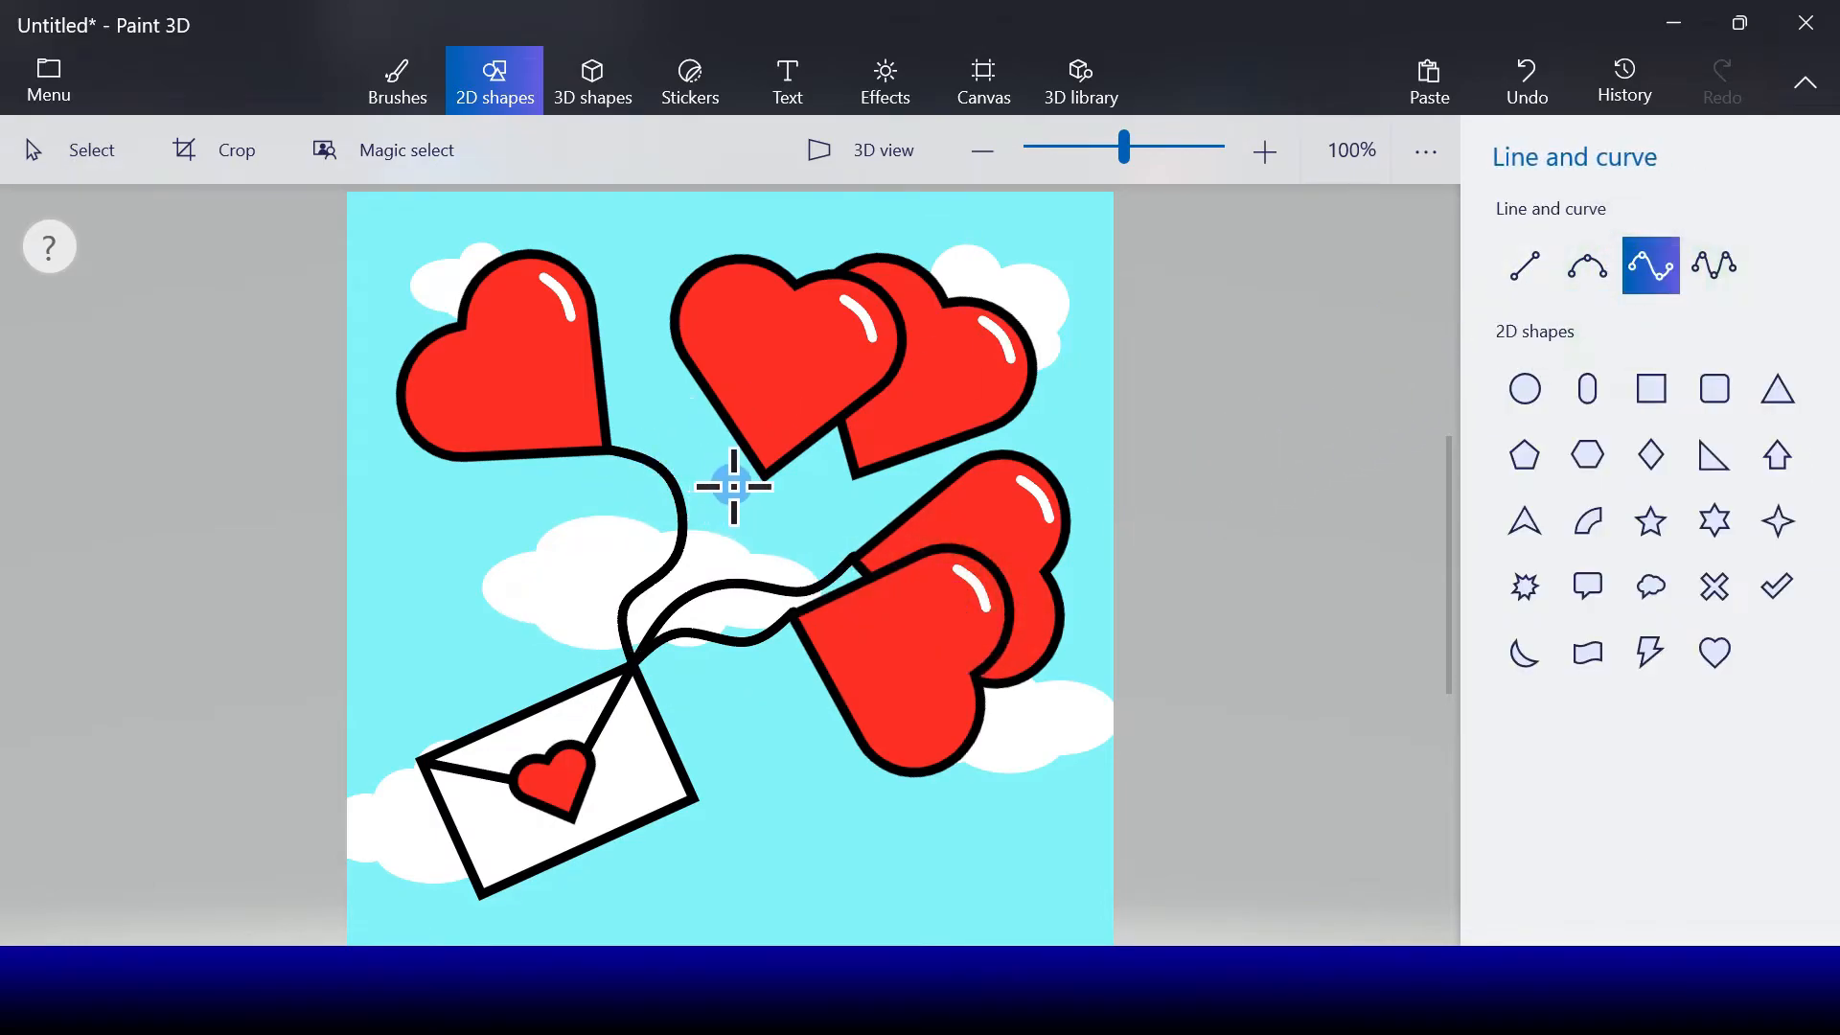
pyautogui.moveTo(763, 479); pyautogui.dragTo(675, 582)
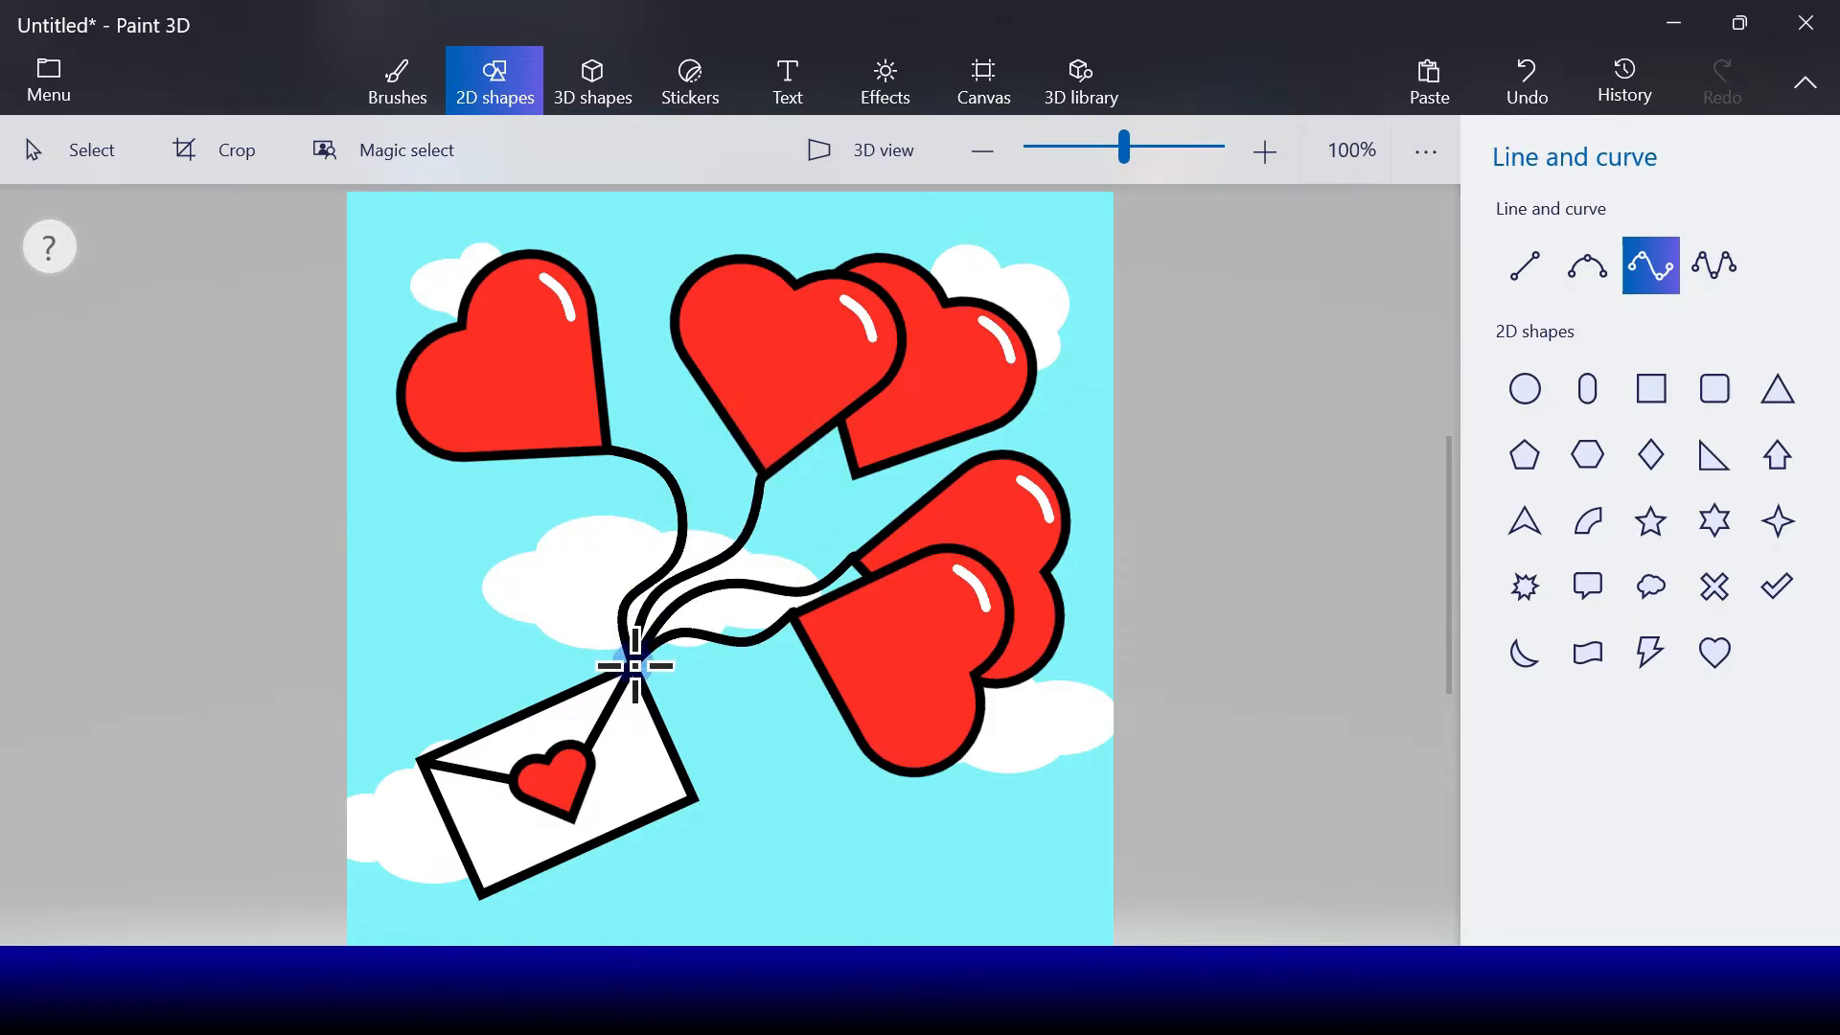
pyautogui.moveTo(635, 665); pyautogui.dragTo(632, 663)
pyautogui.moveTo(740, 550); pyautogui.dragTo(756, 530)
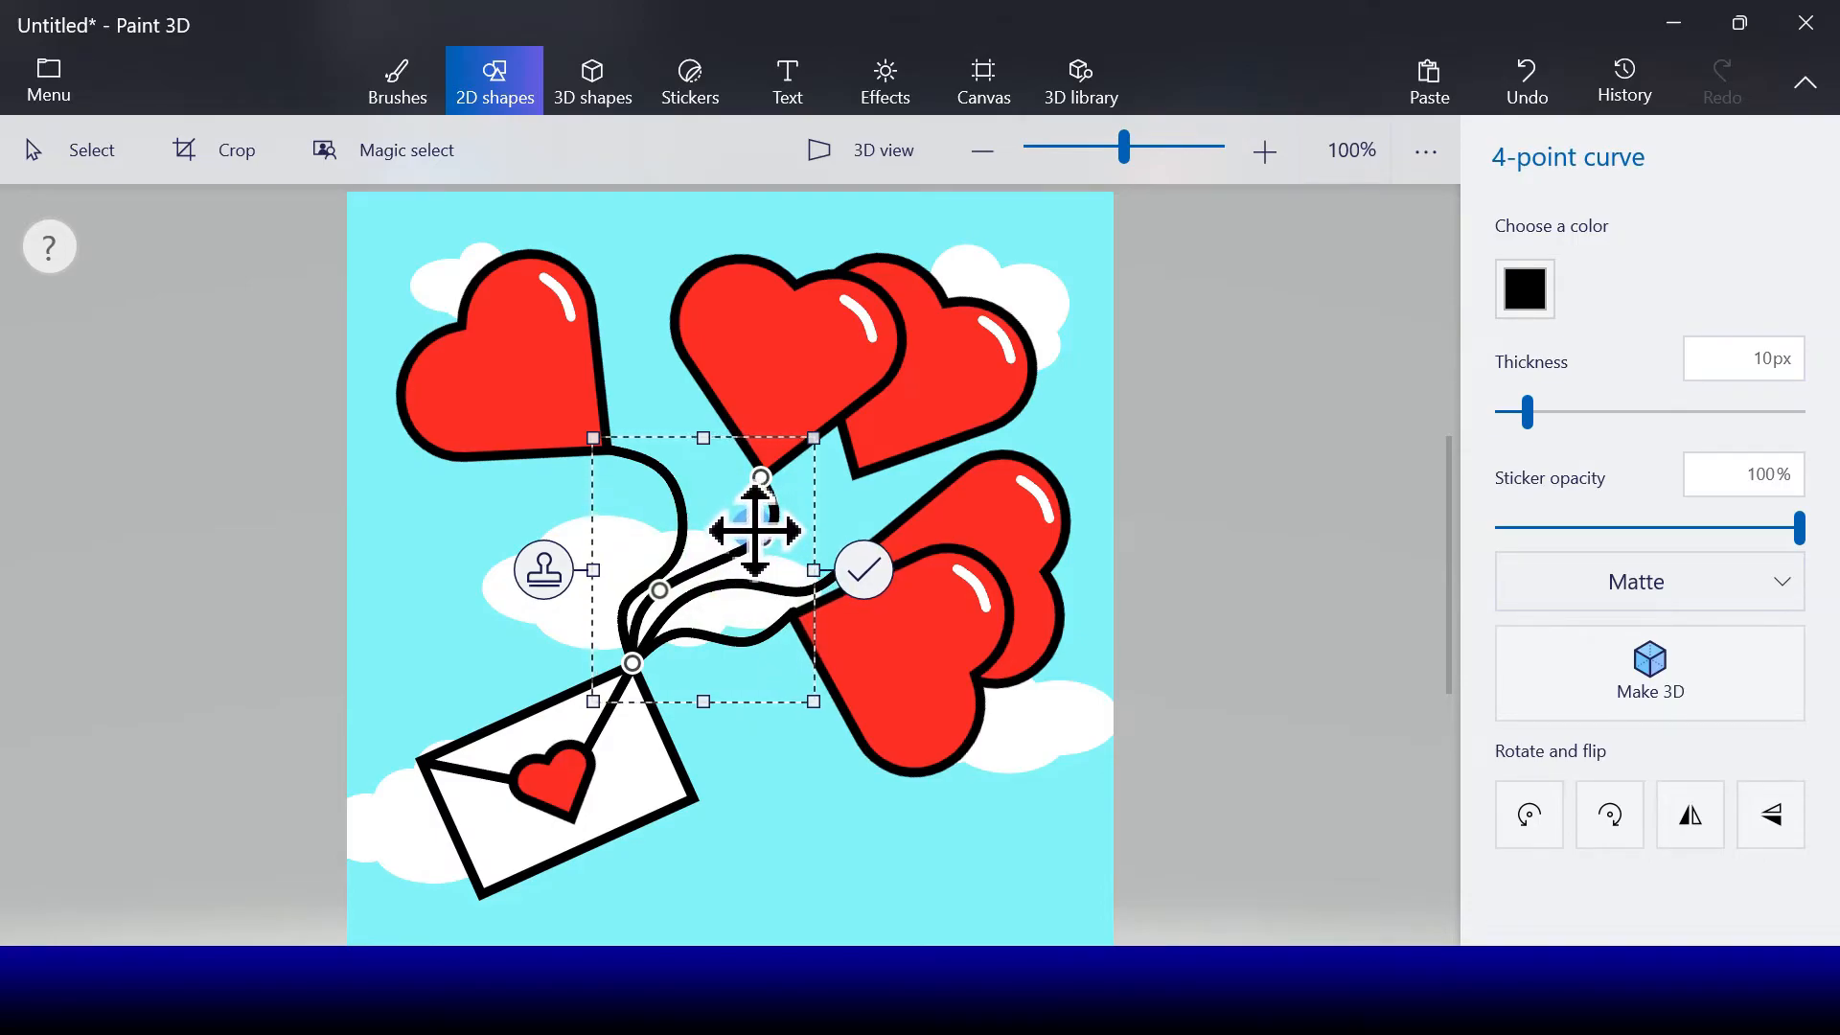
pyautogui.click(1016, 548)
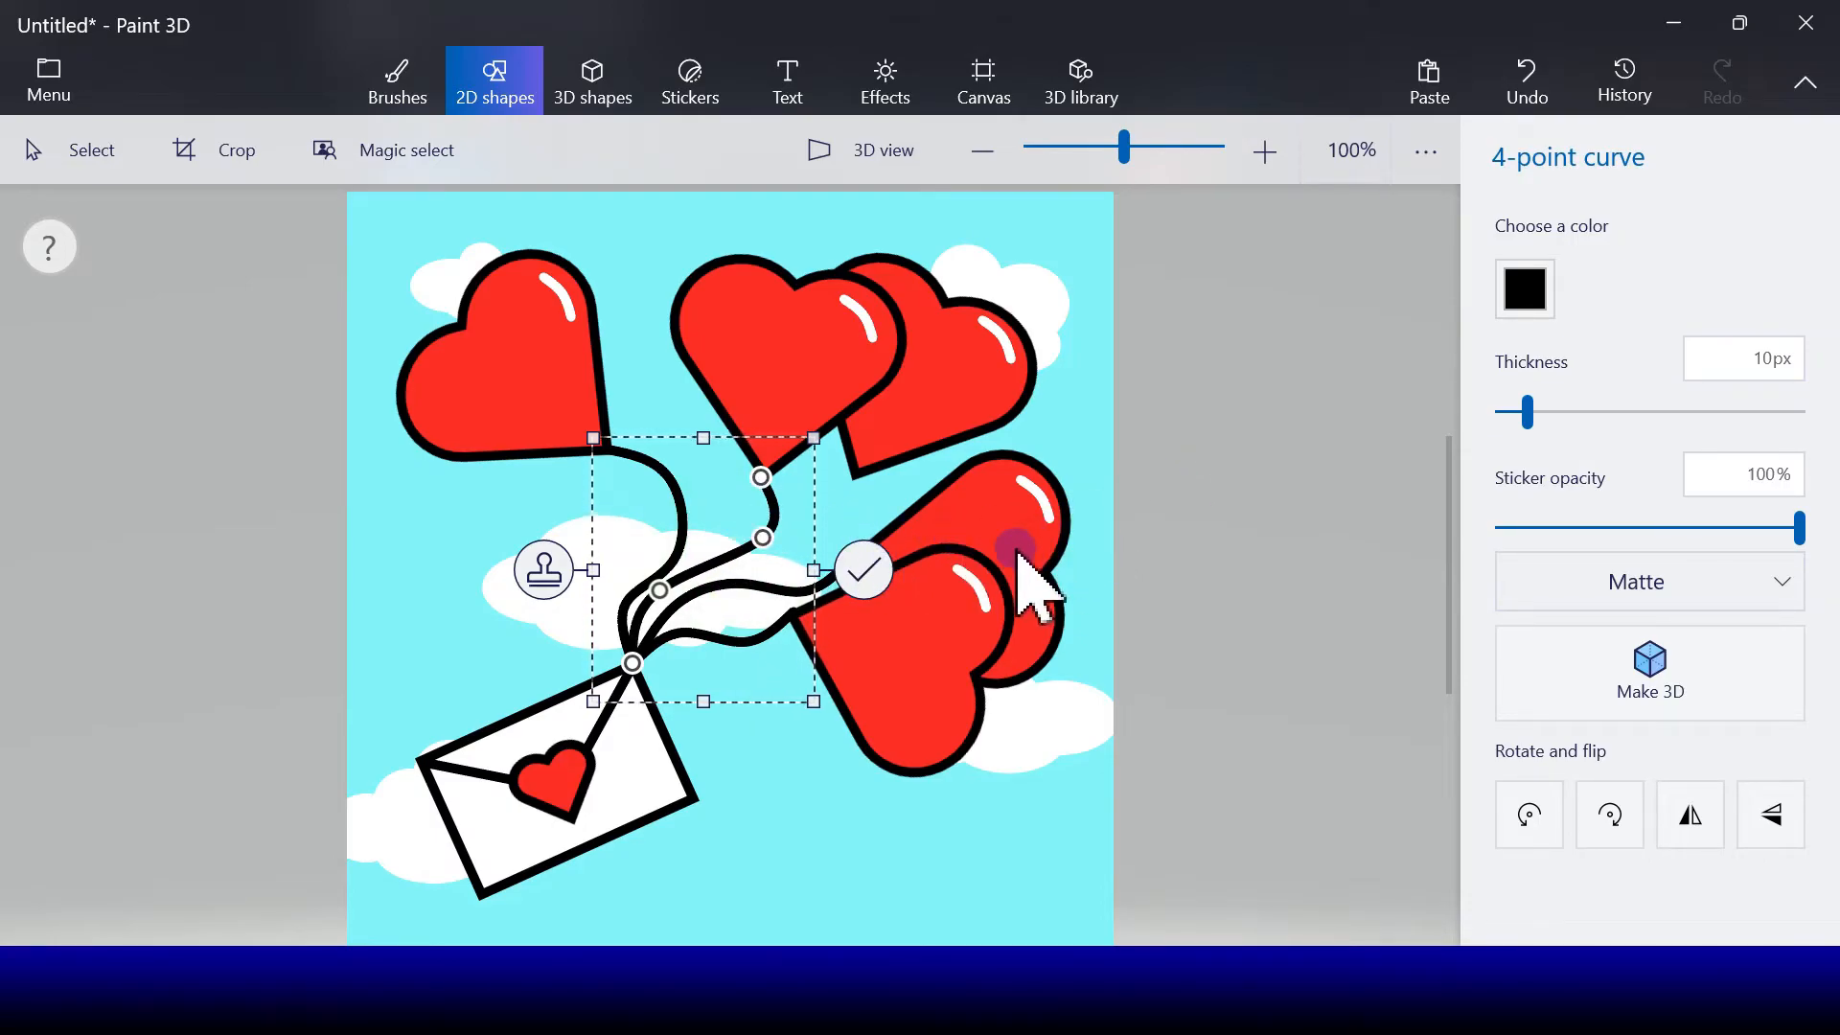
pyautogui.click(880, 575)
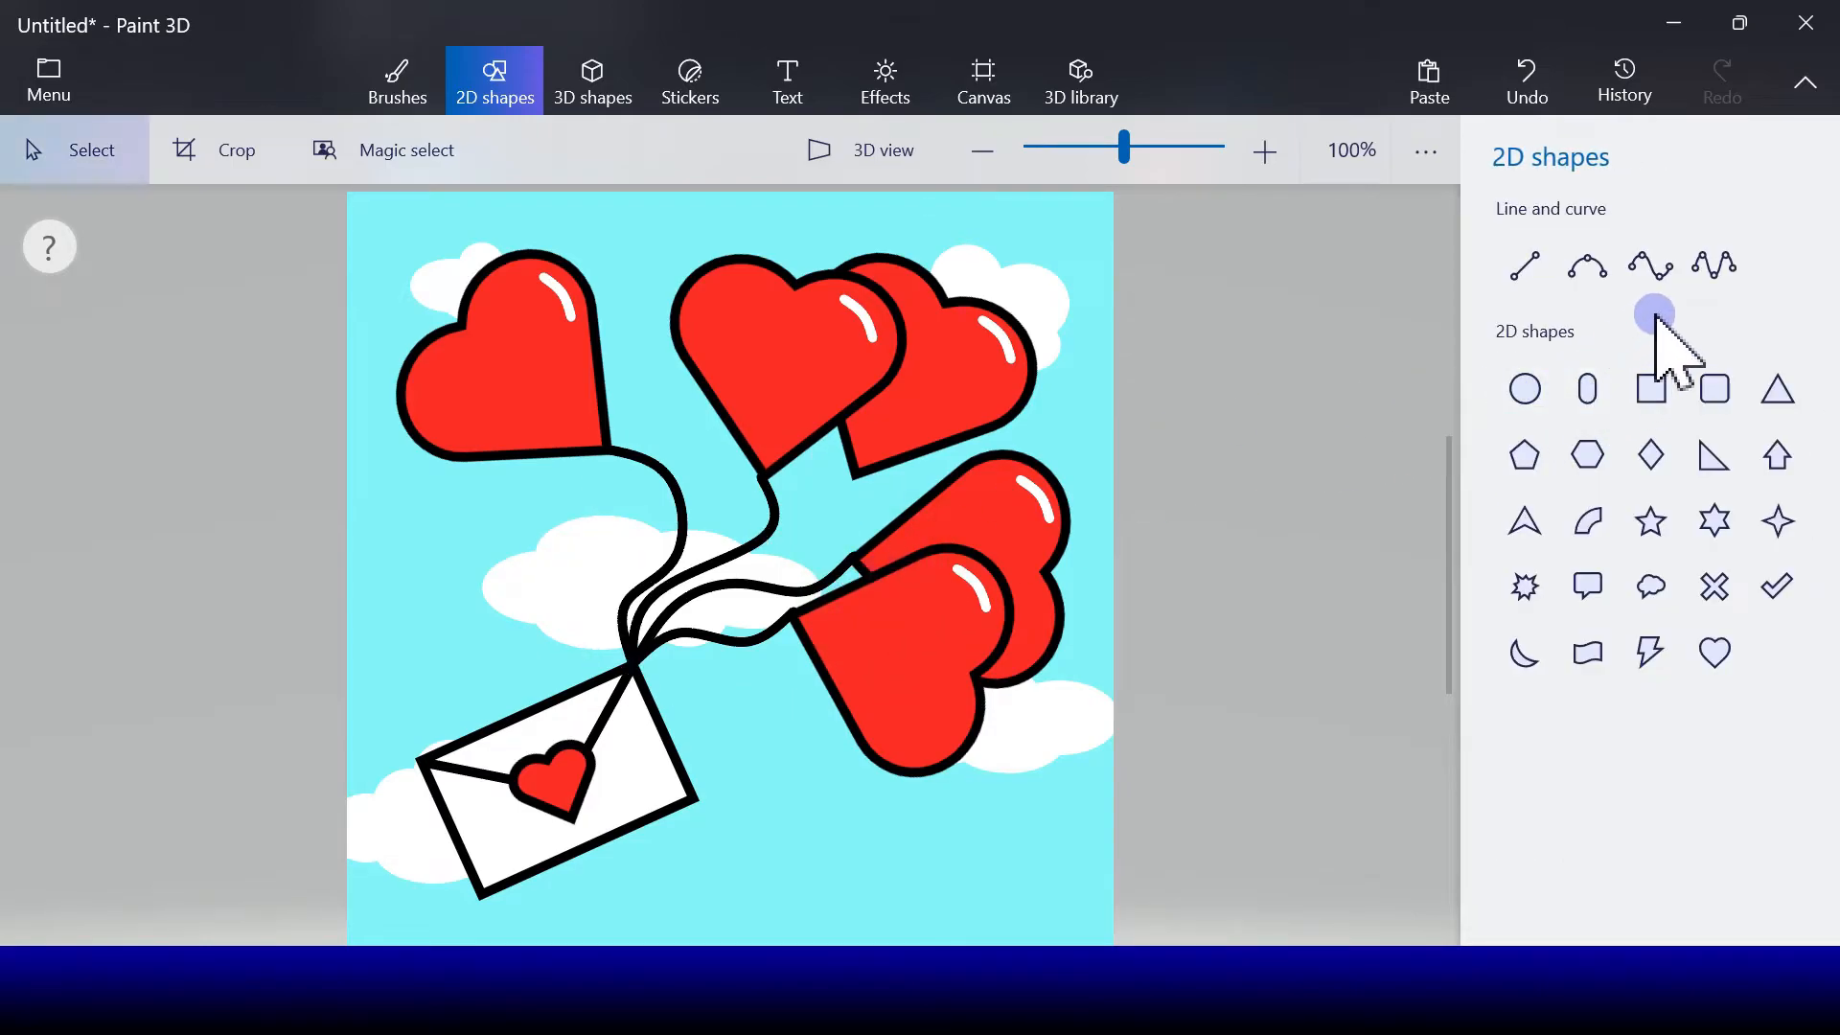
# - Draw a black 5-point curve from the upper-right heart's tip, crossing the other threads, to the letter's top corner and commit it
pyautogui.click(1712, 271)
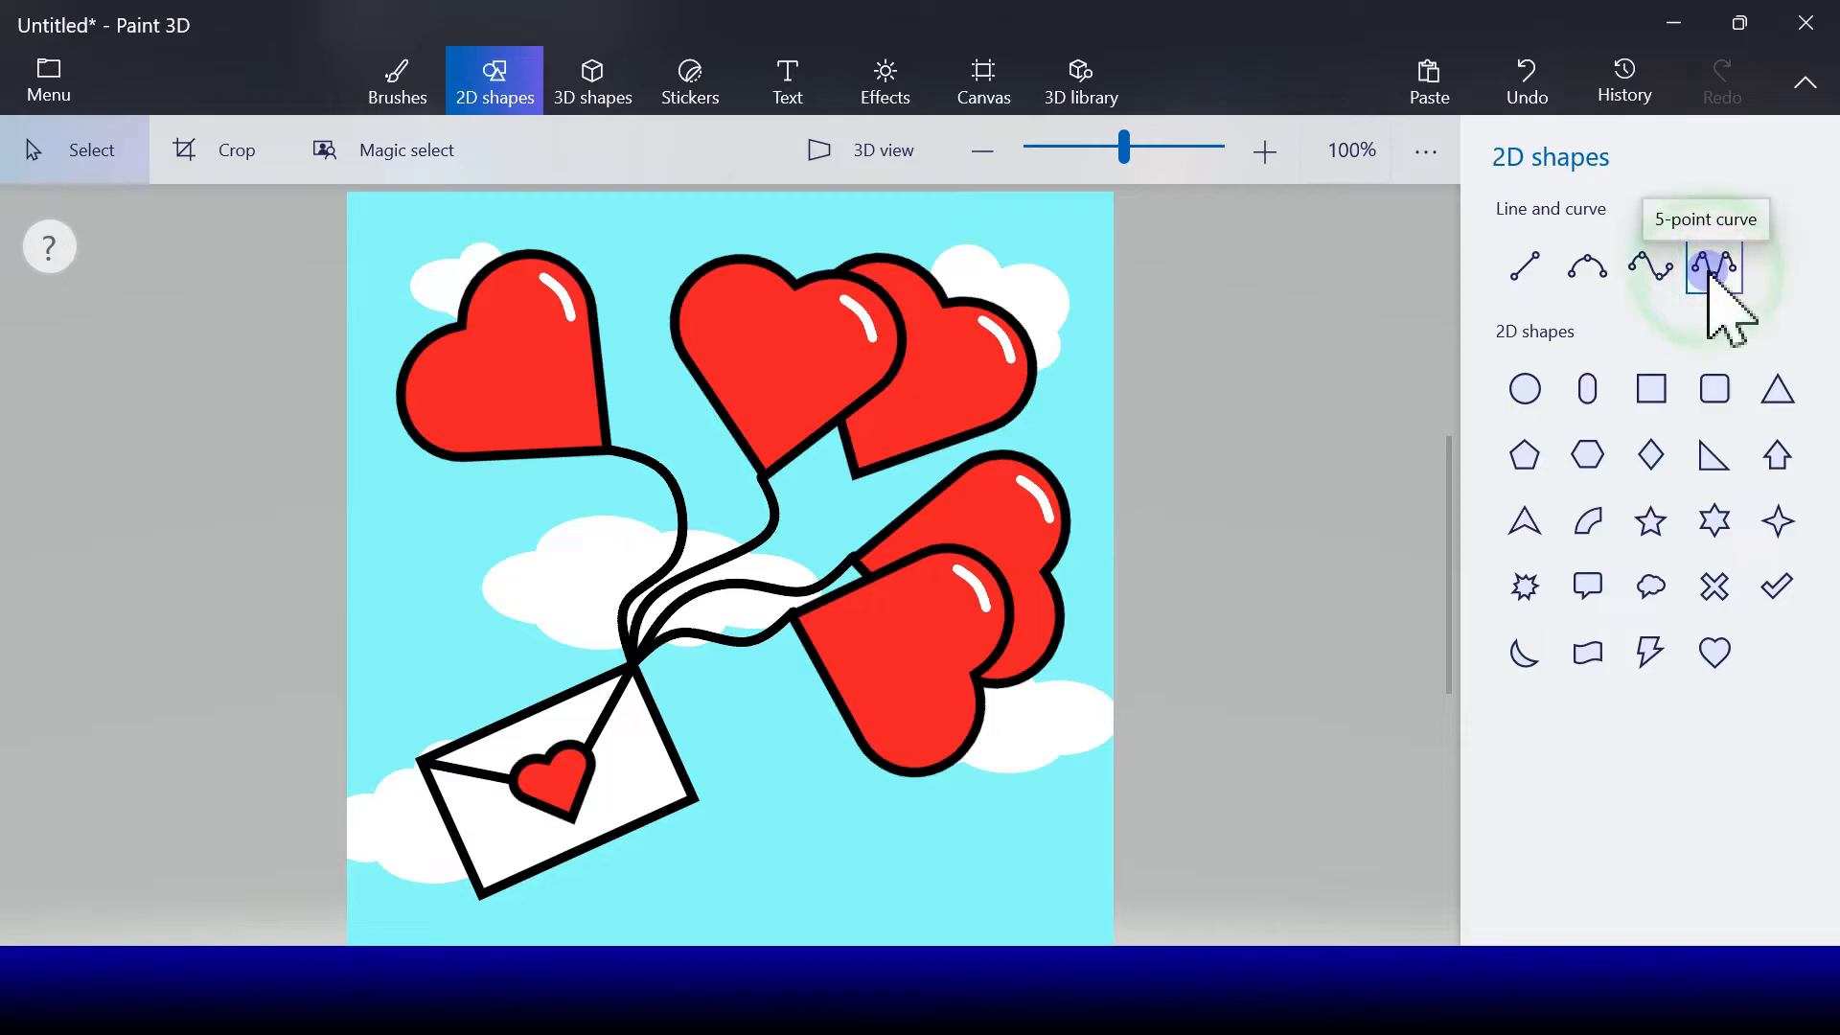
pyautogui.click(1714, 268)
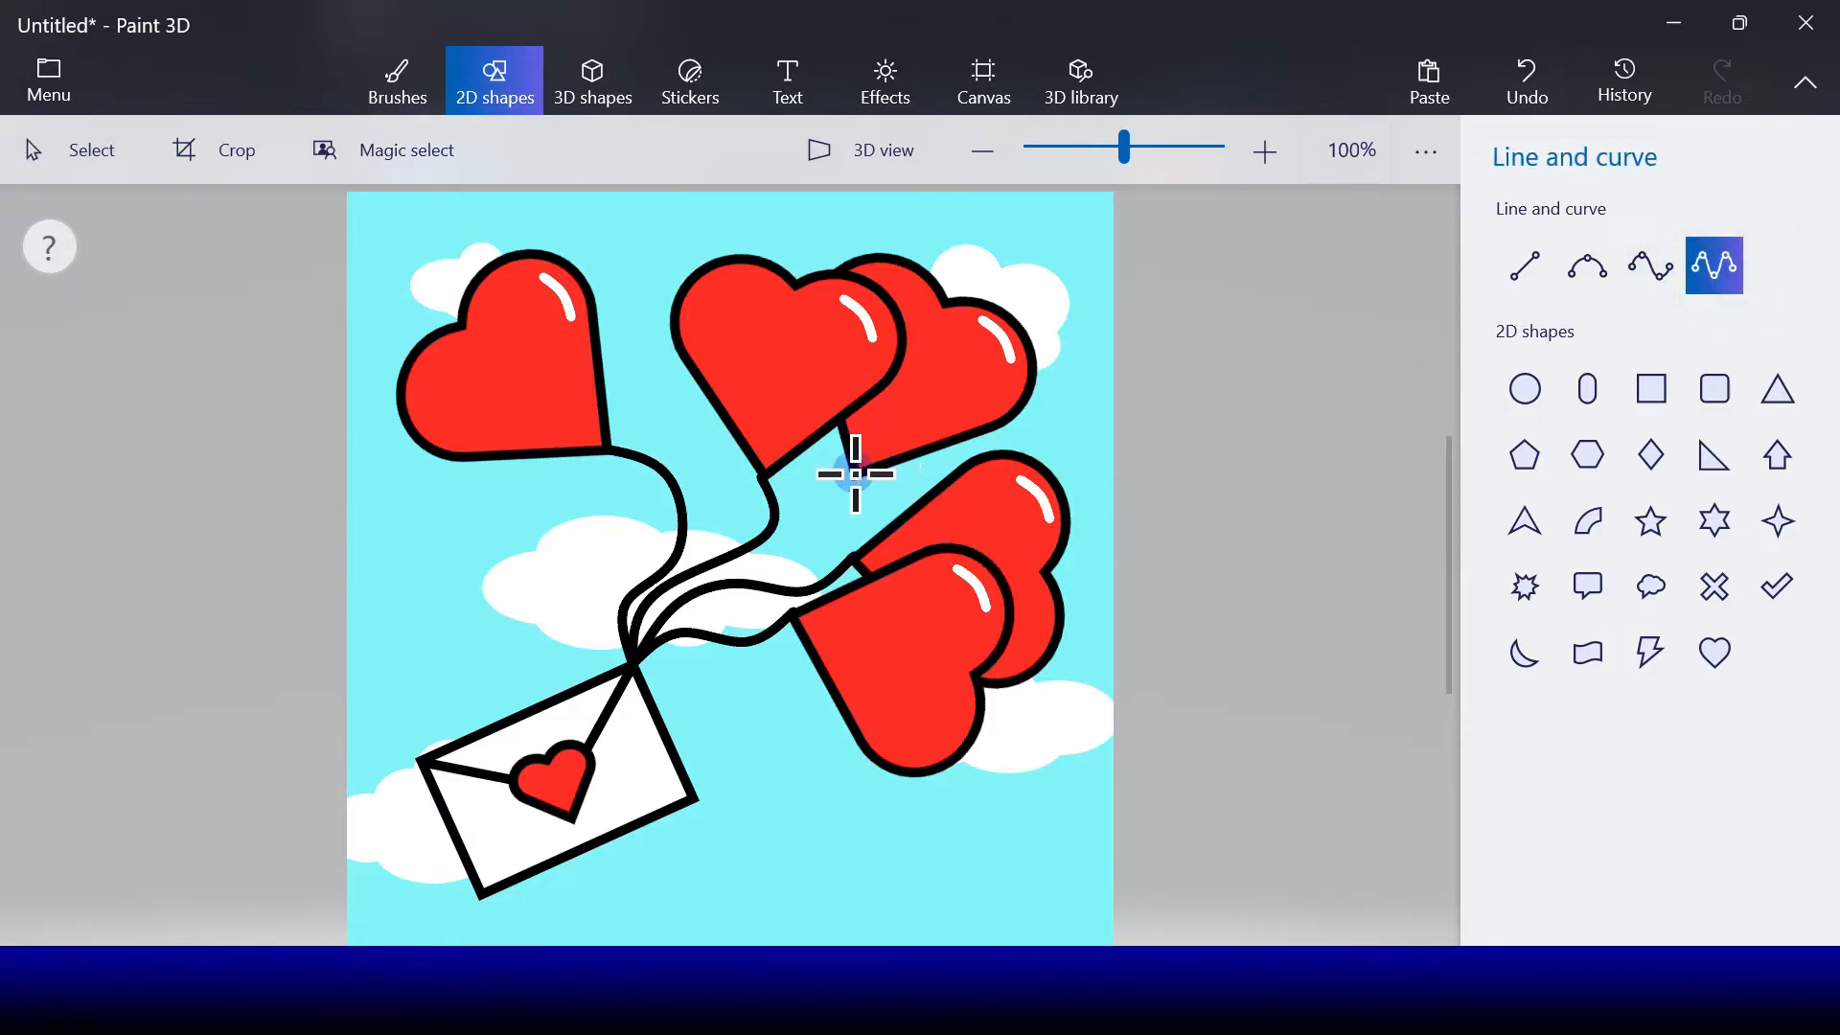
pyautogui.moveTo(644, 610); pyautogui.dragTo(627, 644)
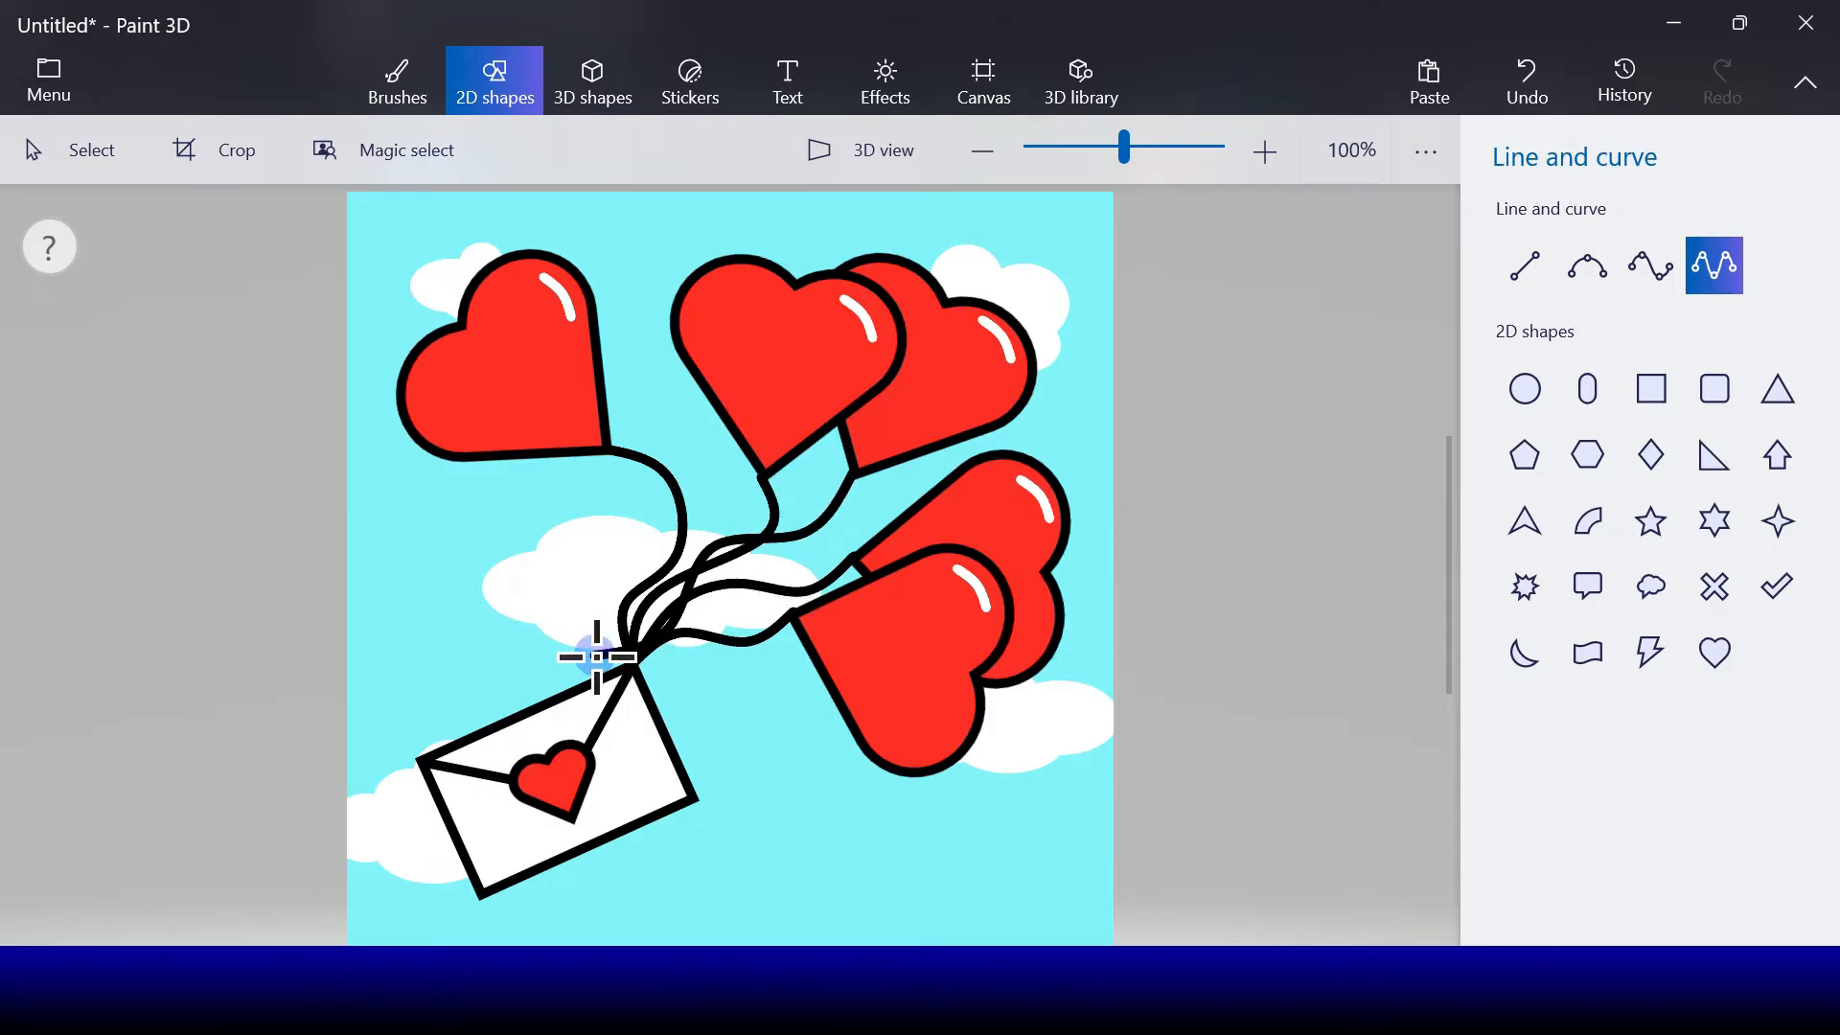
pyautogui.click(596, 657)
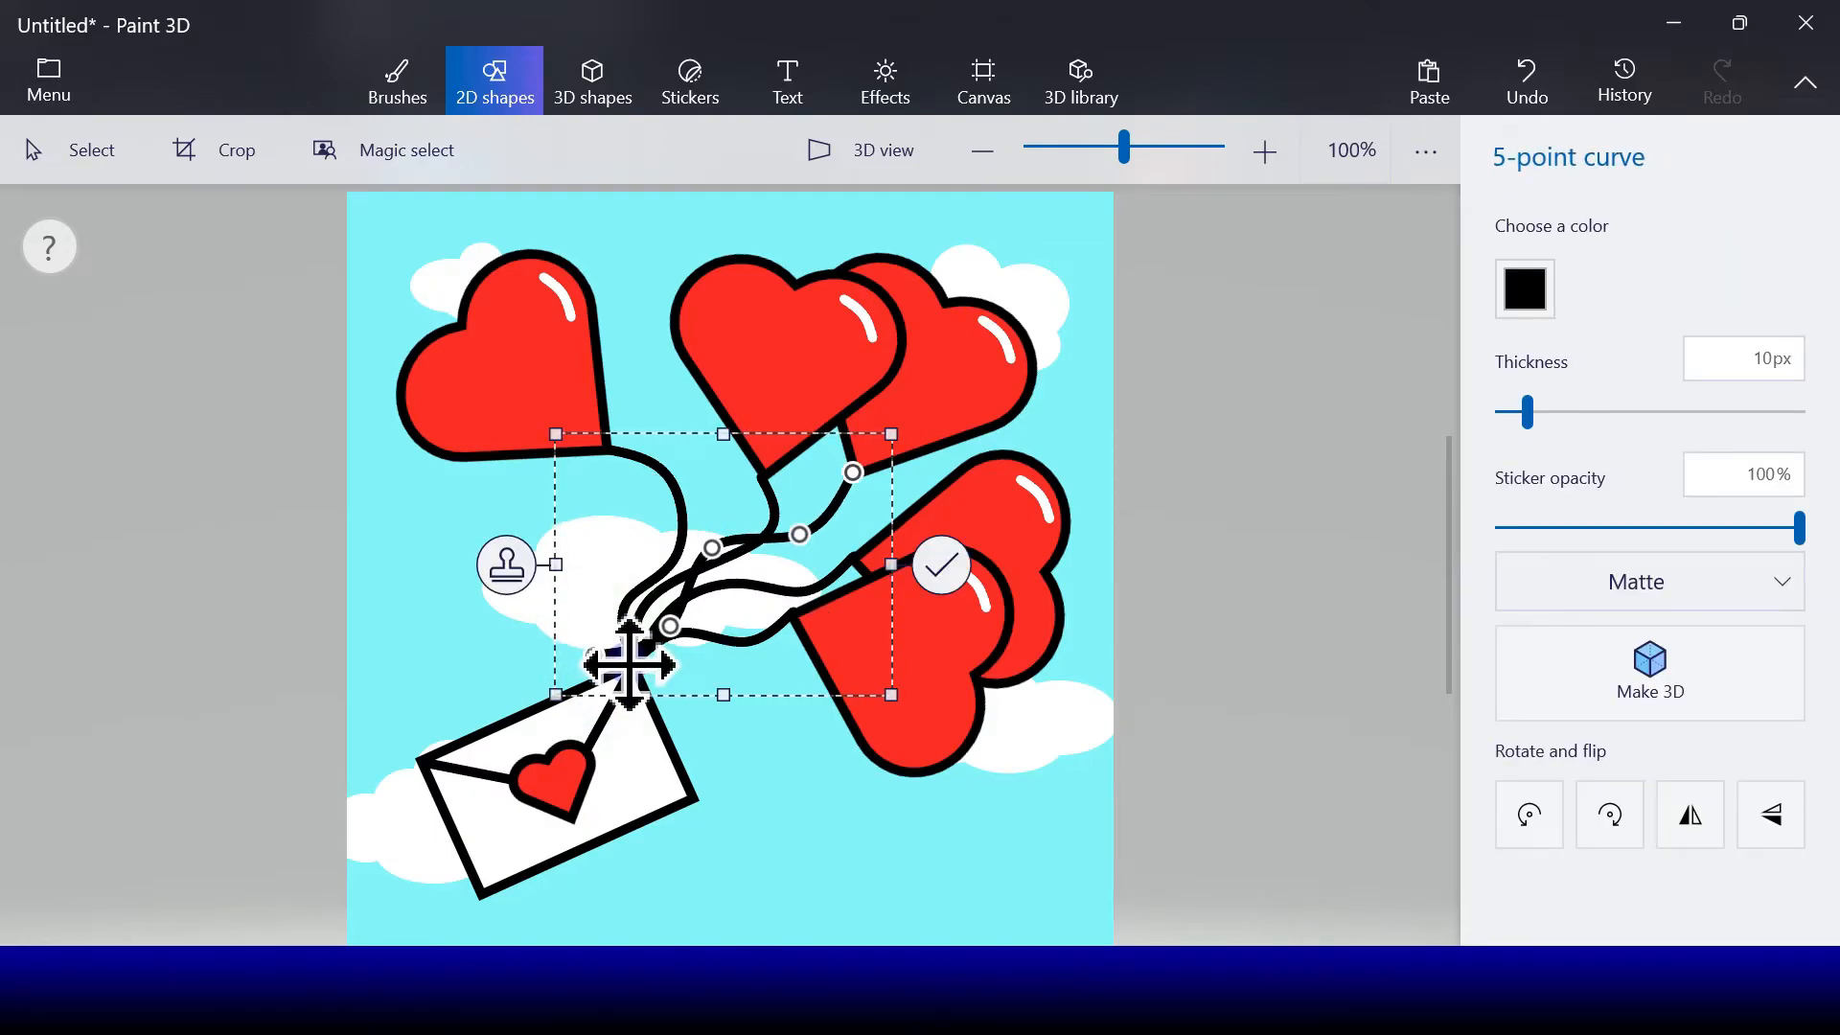
pyautogui.moveTo(629, 664)
pyautogui.mouseDown()
pyautogui.moveTo(581, 645)
pyautogui.moveTo(627, 661)
pyautogui.mouseUp()
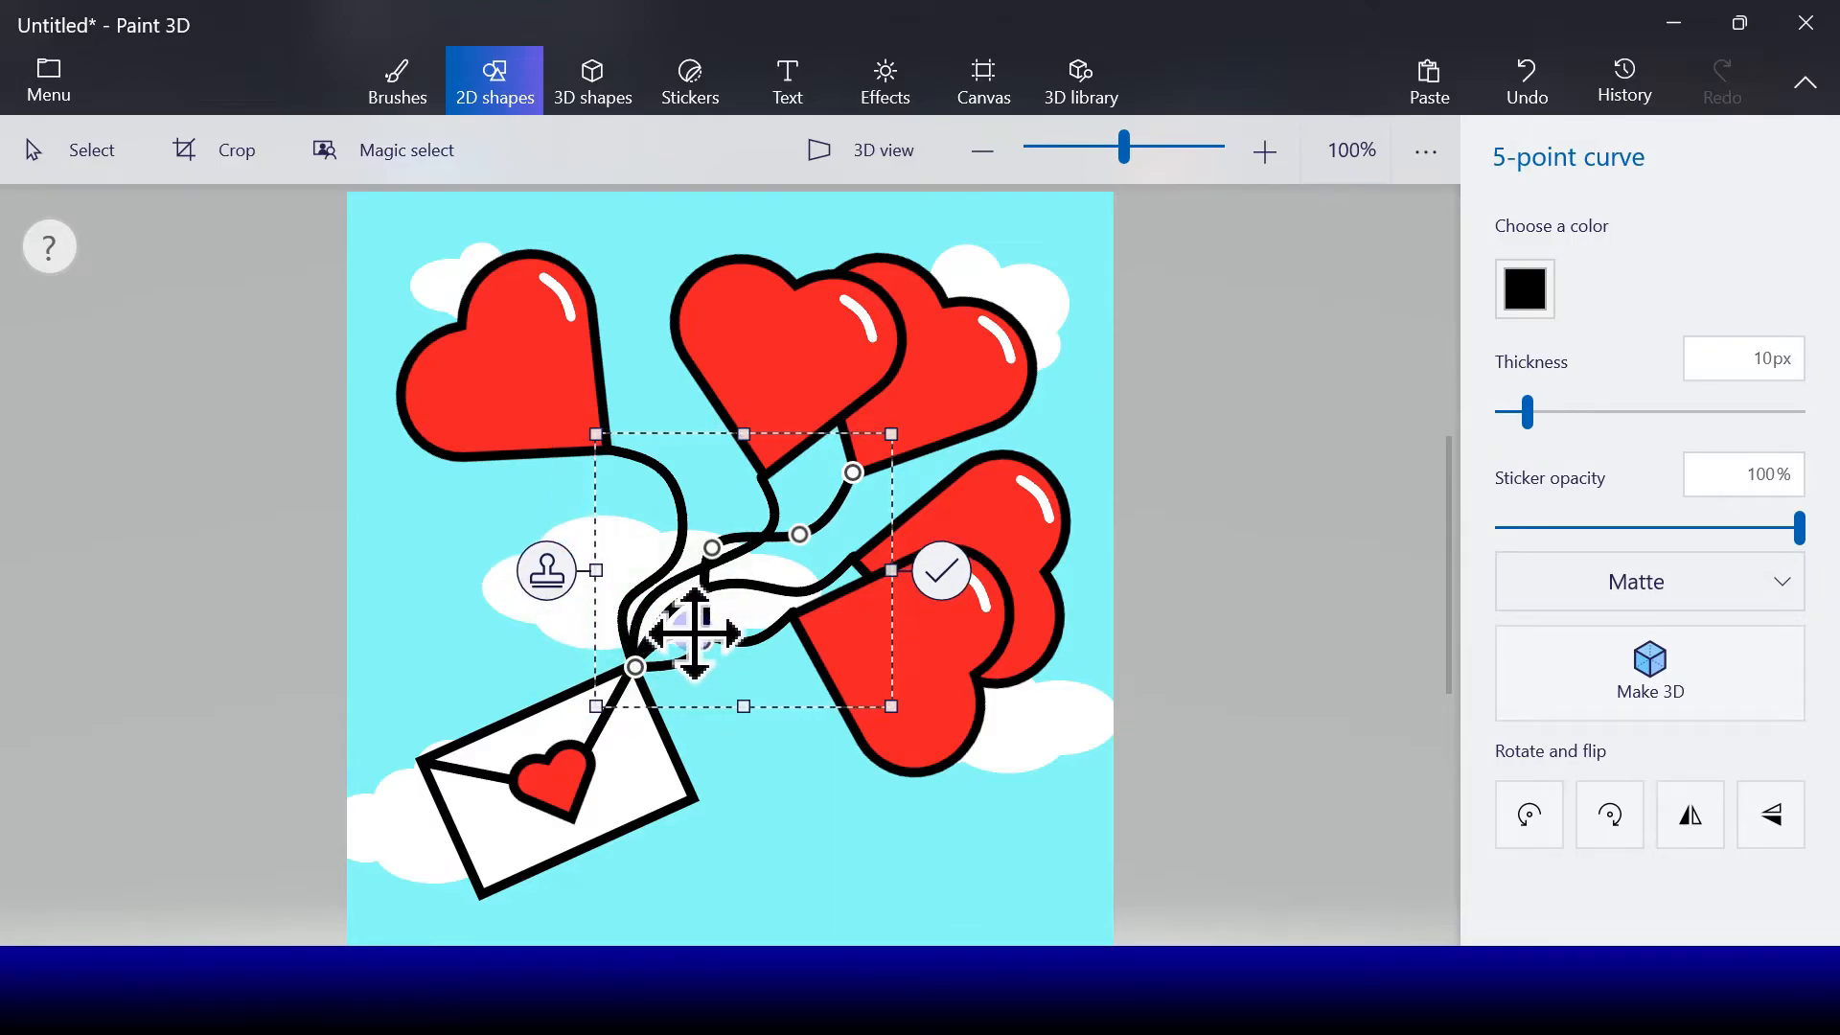
pyautogui.click(944, 568)
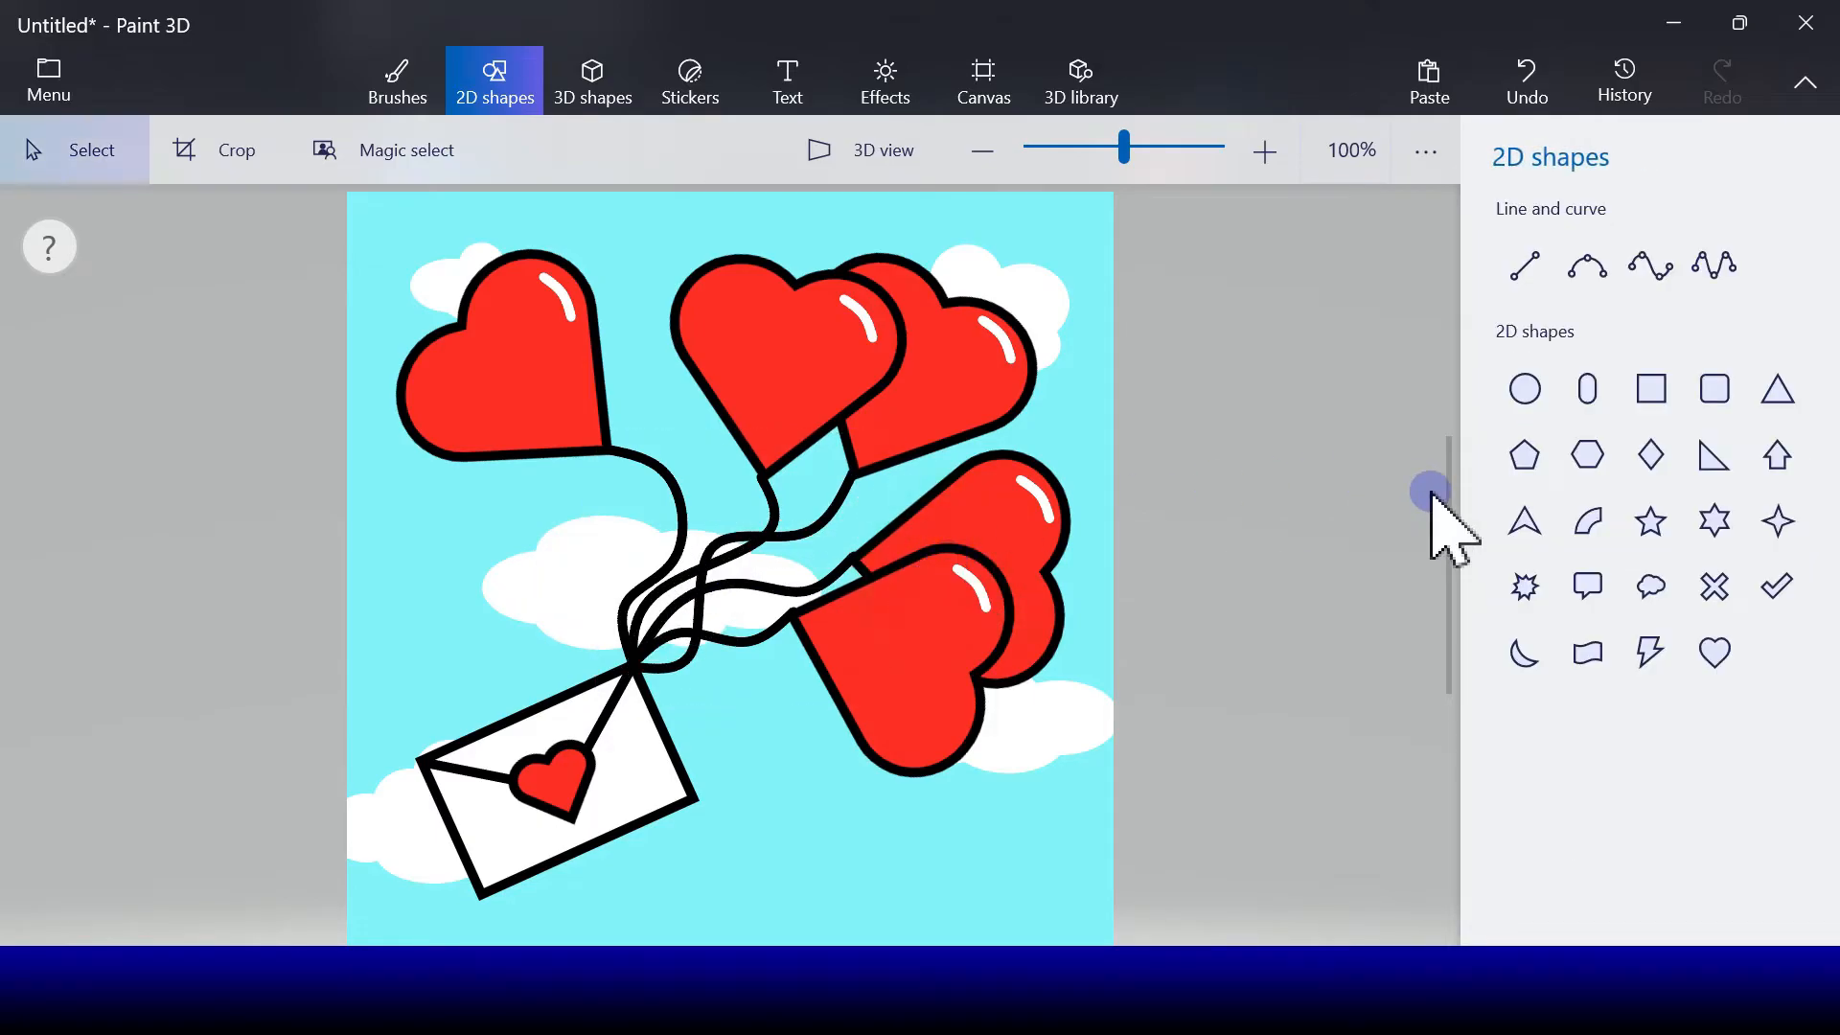
# - Draw a small red triangle with a black outline below the upper-left heart's tip and set its line thickness to 5 px
pyautogui.click(1703, 468)
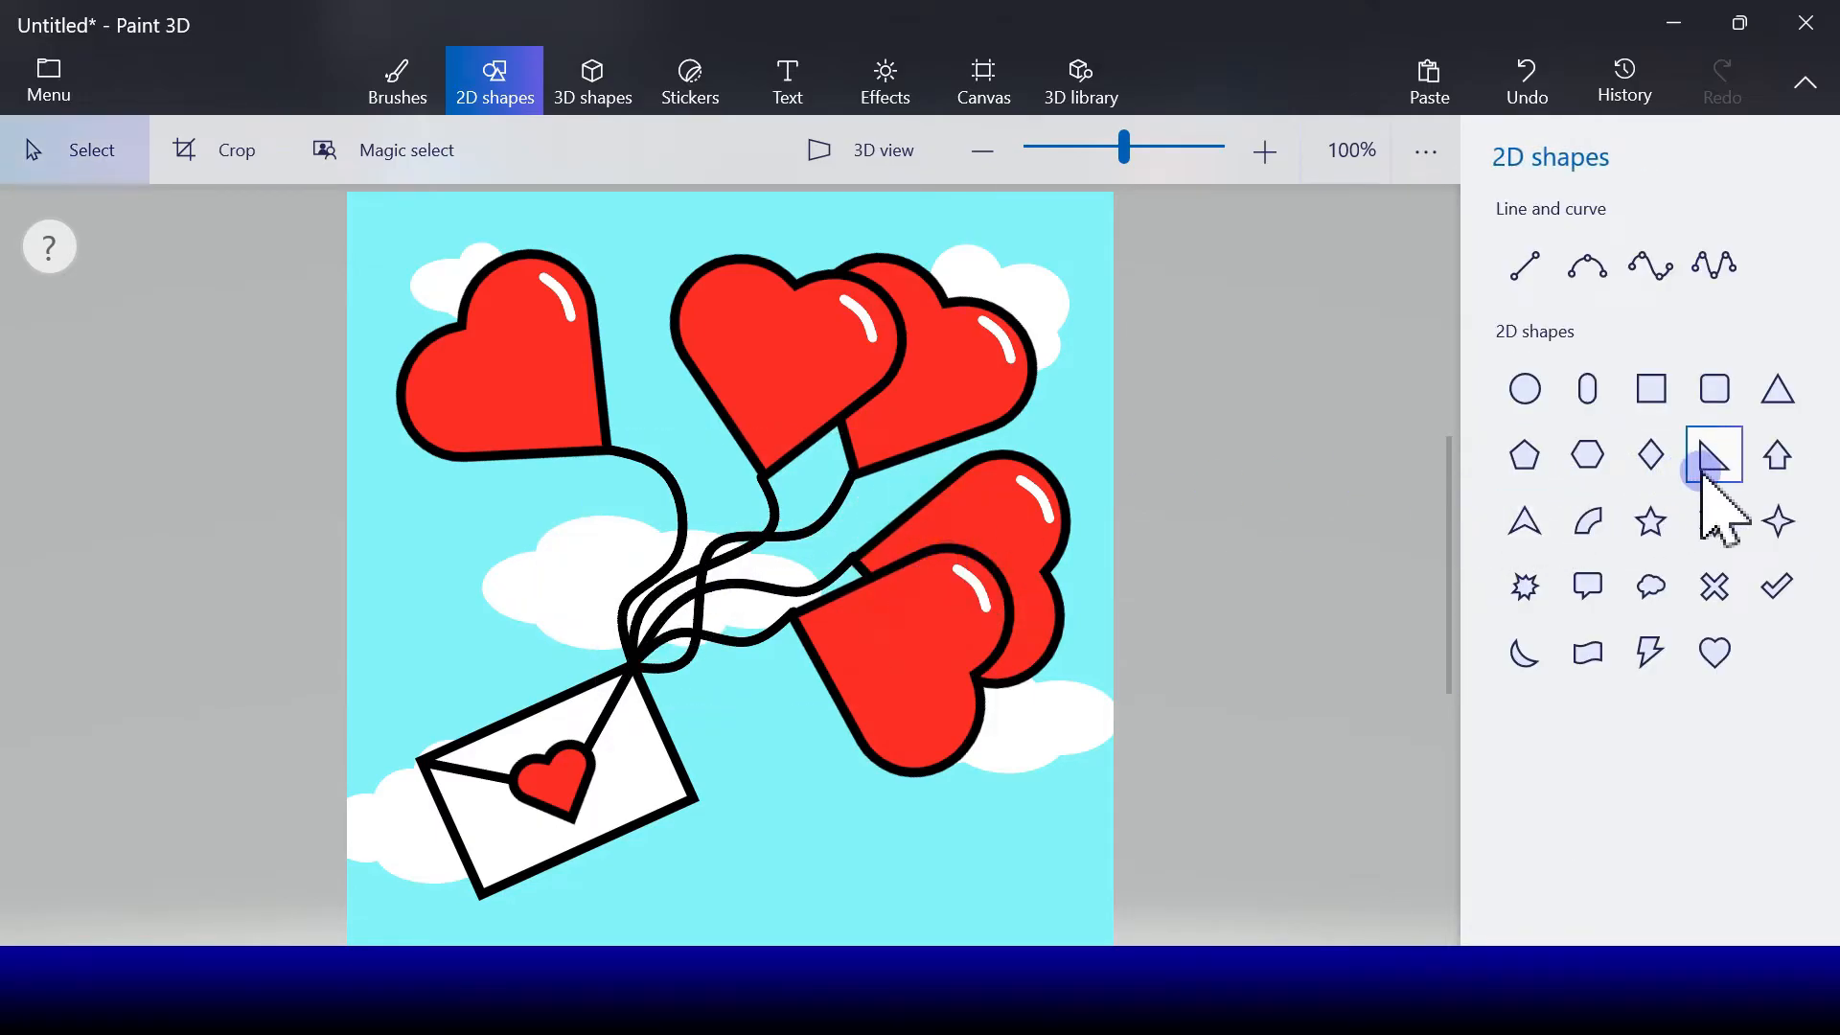
pyautogui.click(1778, 390)
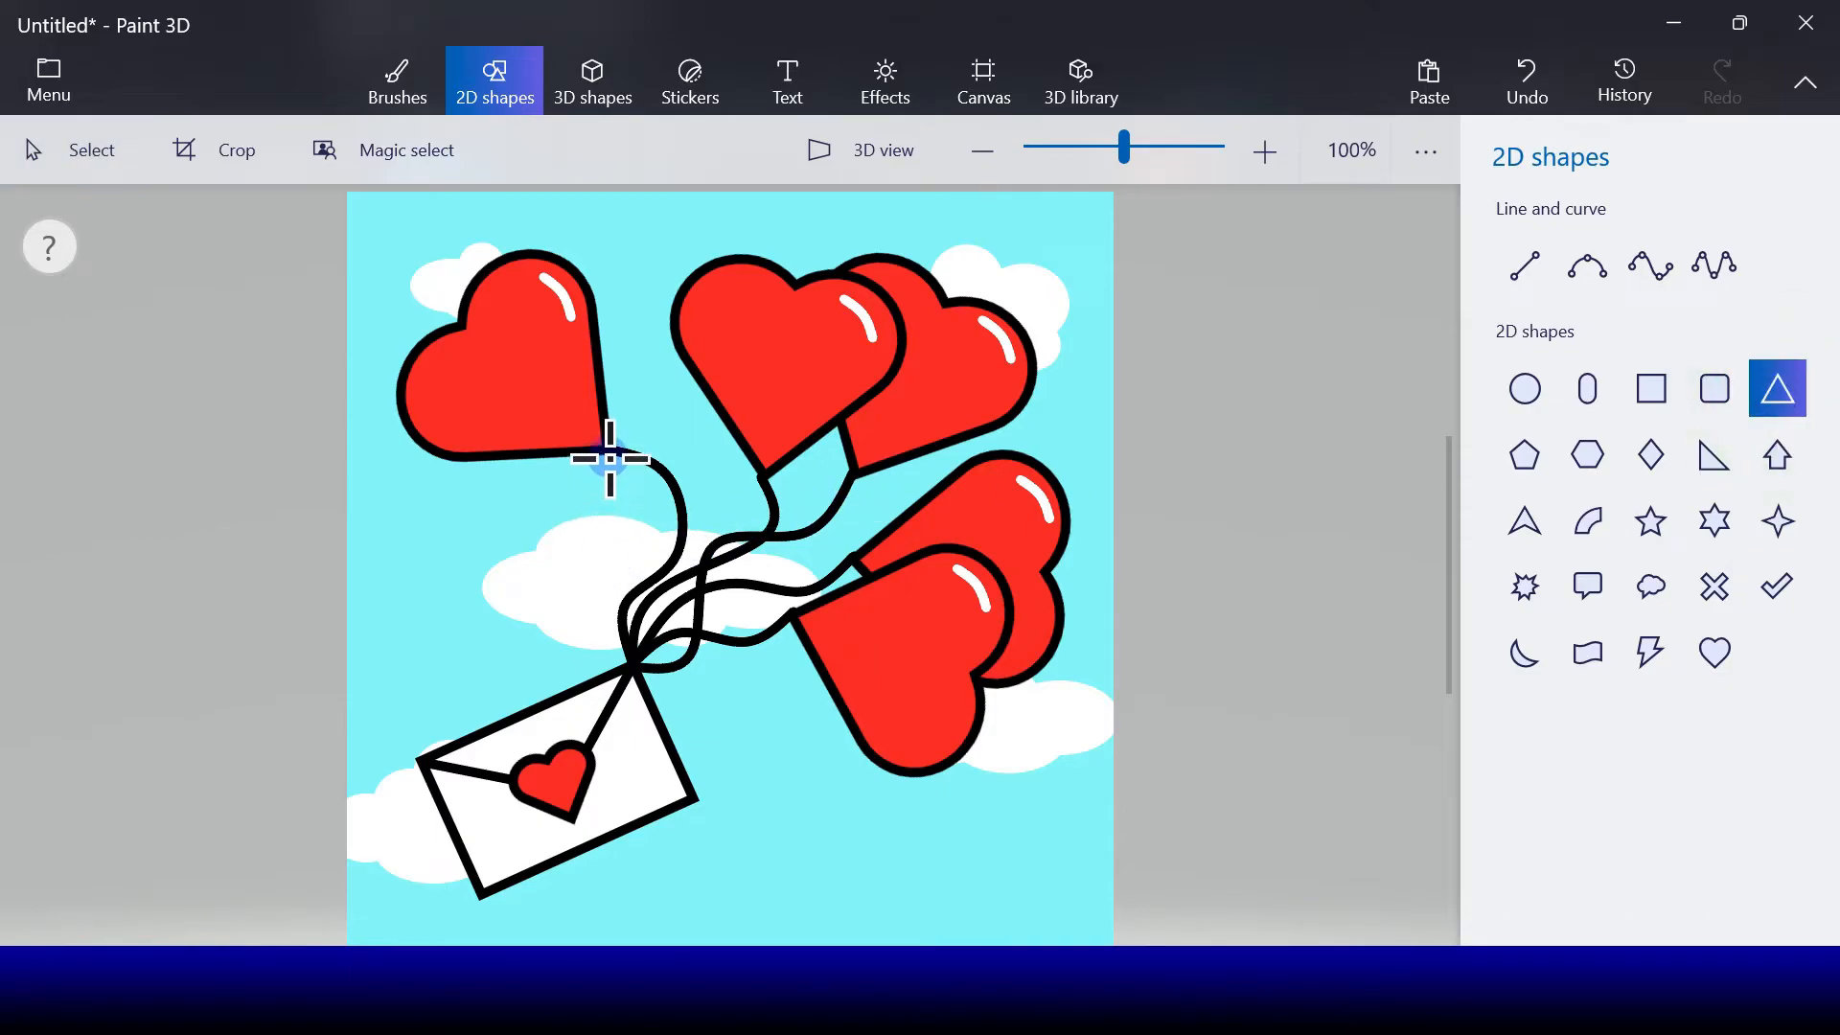
pyautogui.moveTo(610, 453); pyautogui.dragTo(664, 501)
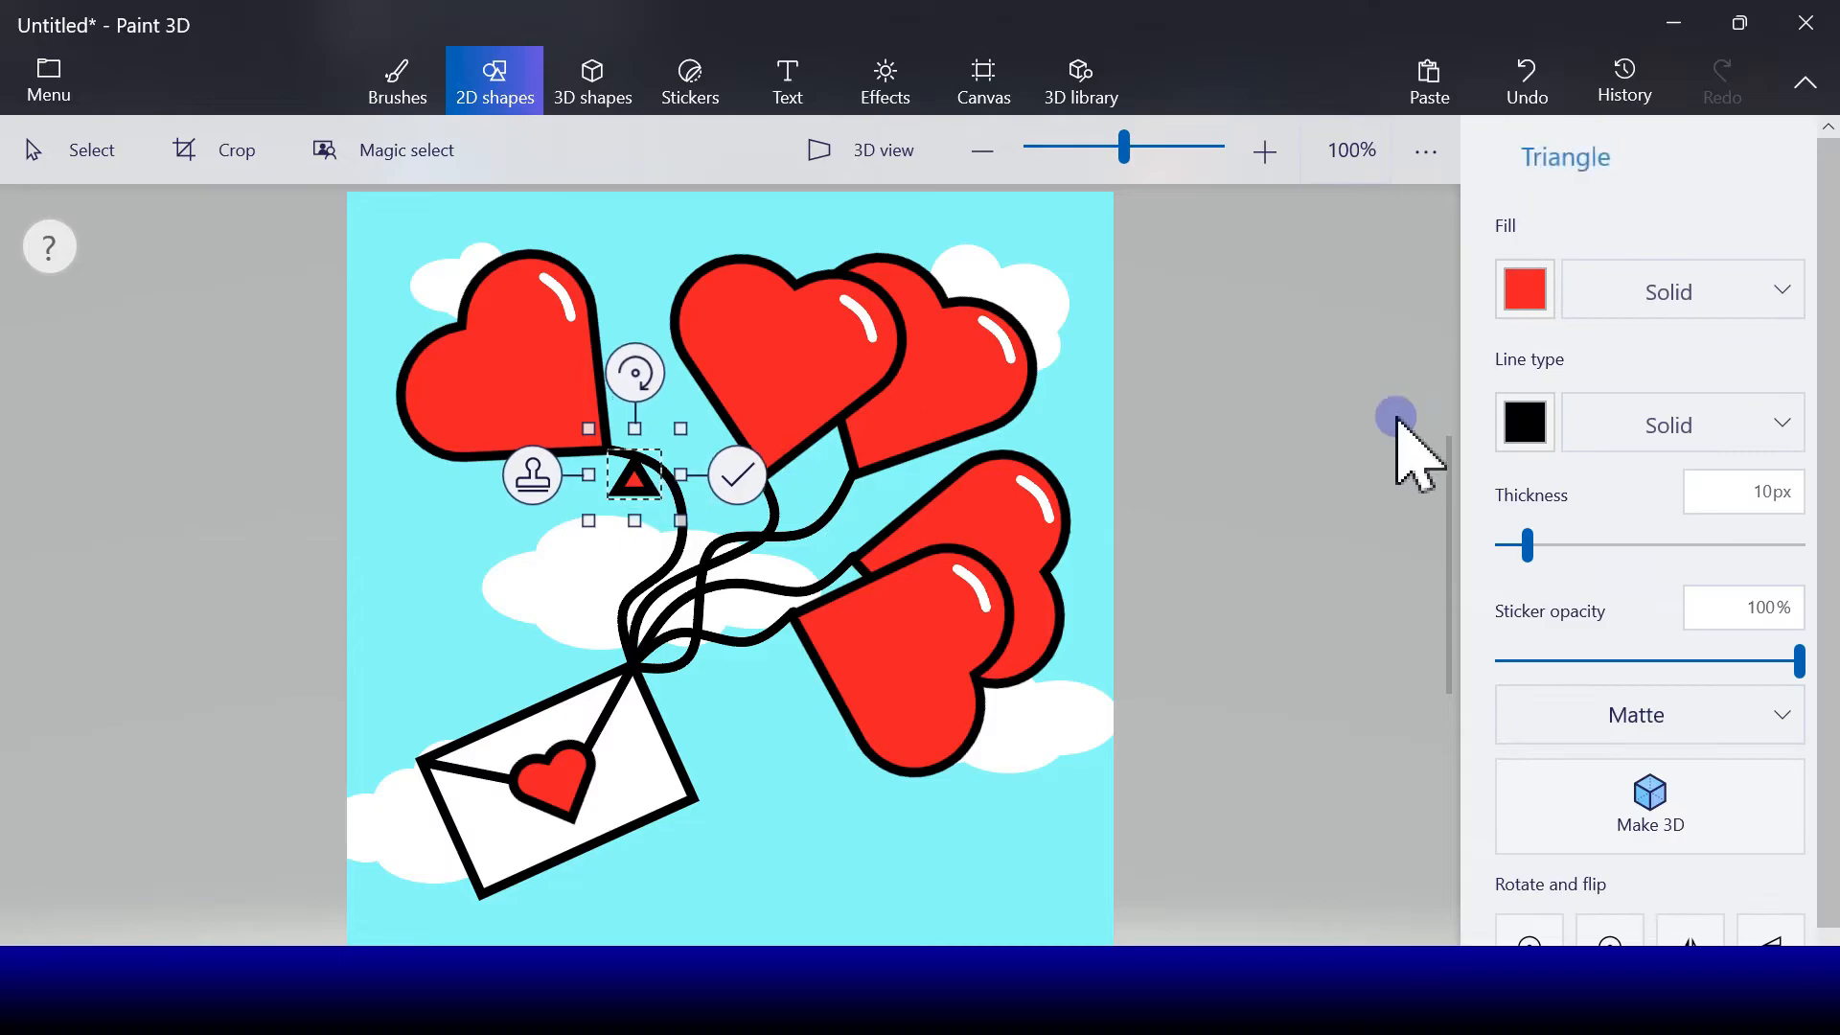
pyautogui.click(1513, 544)
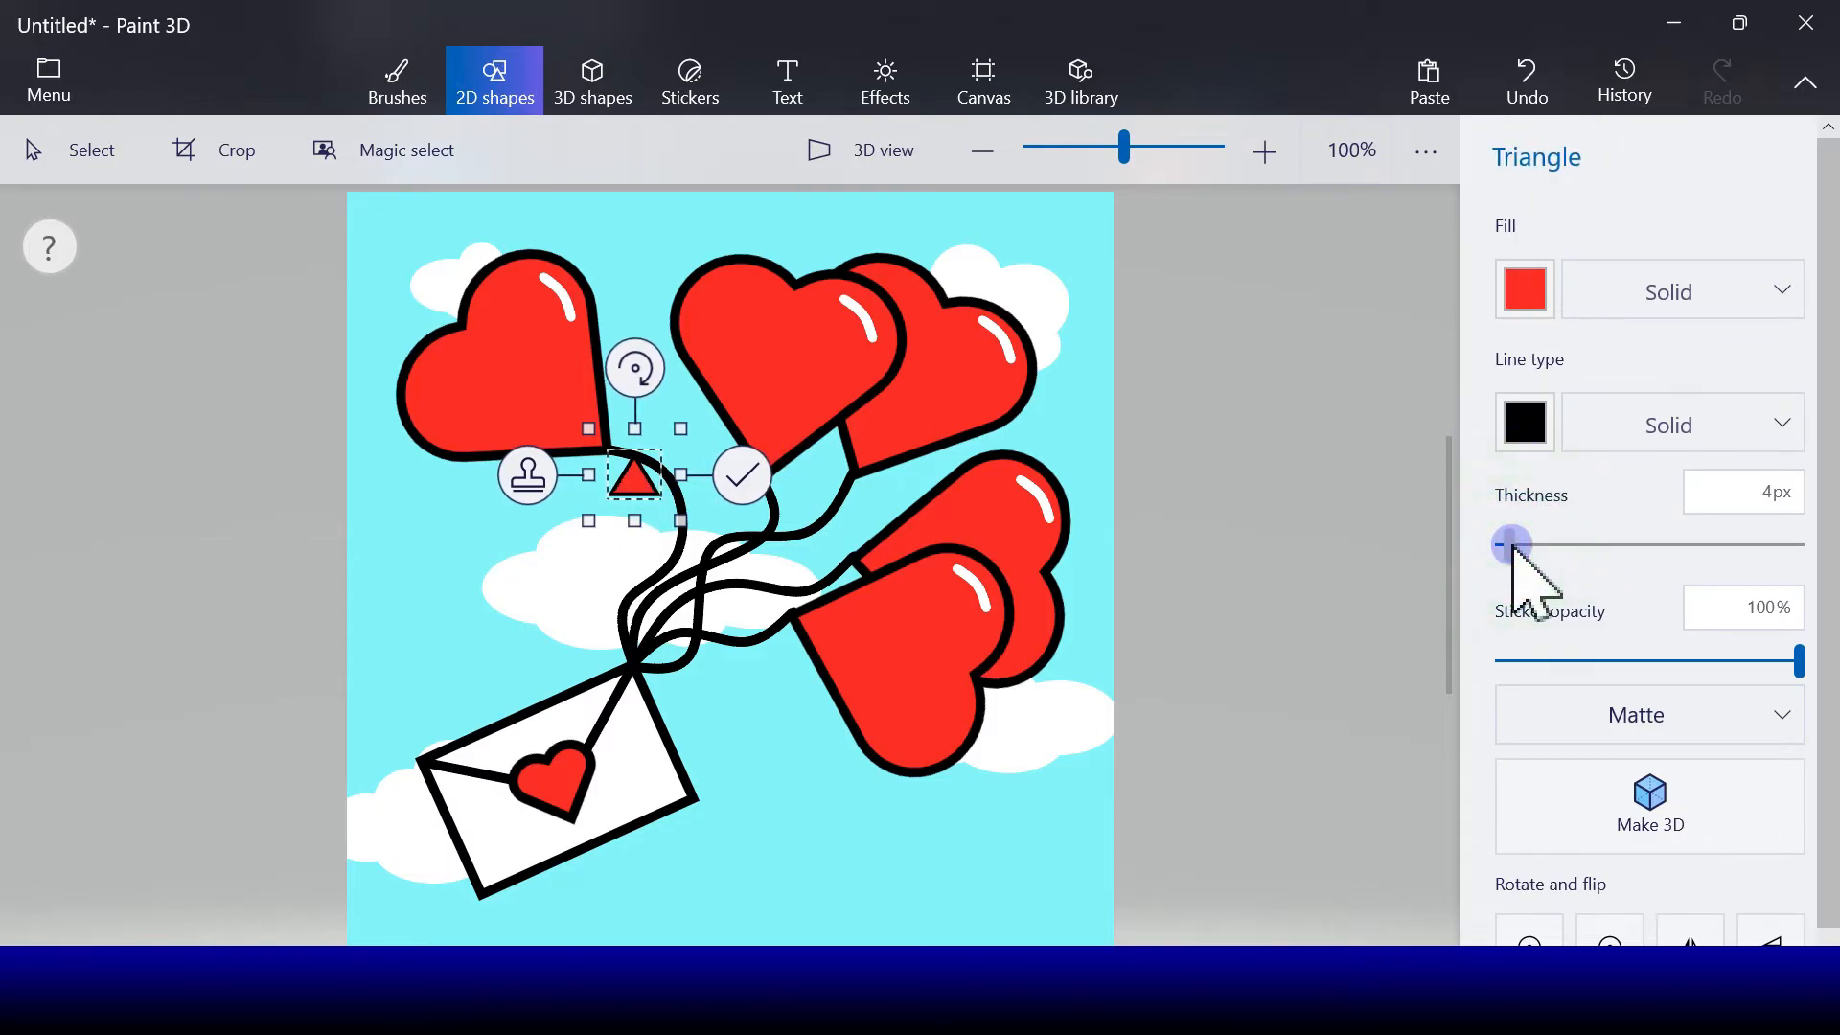
pyautogui.moveTo(1512, 545); pyautogui.dragTo(1516, 546)
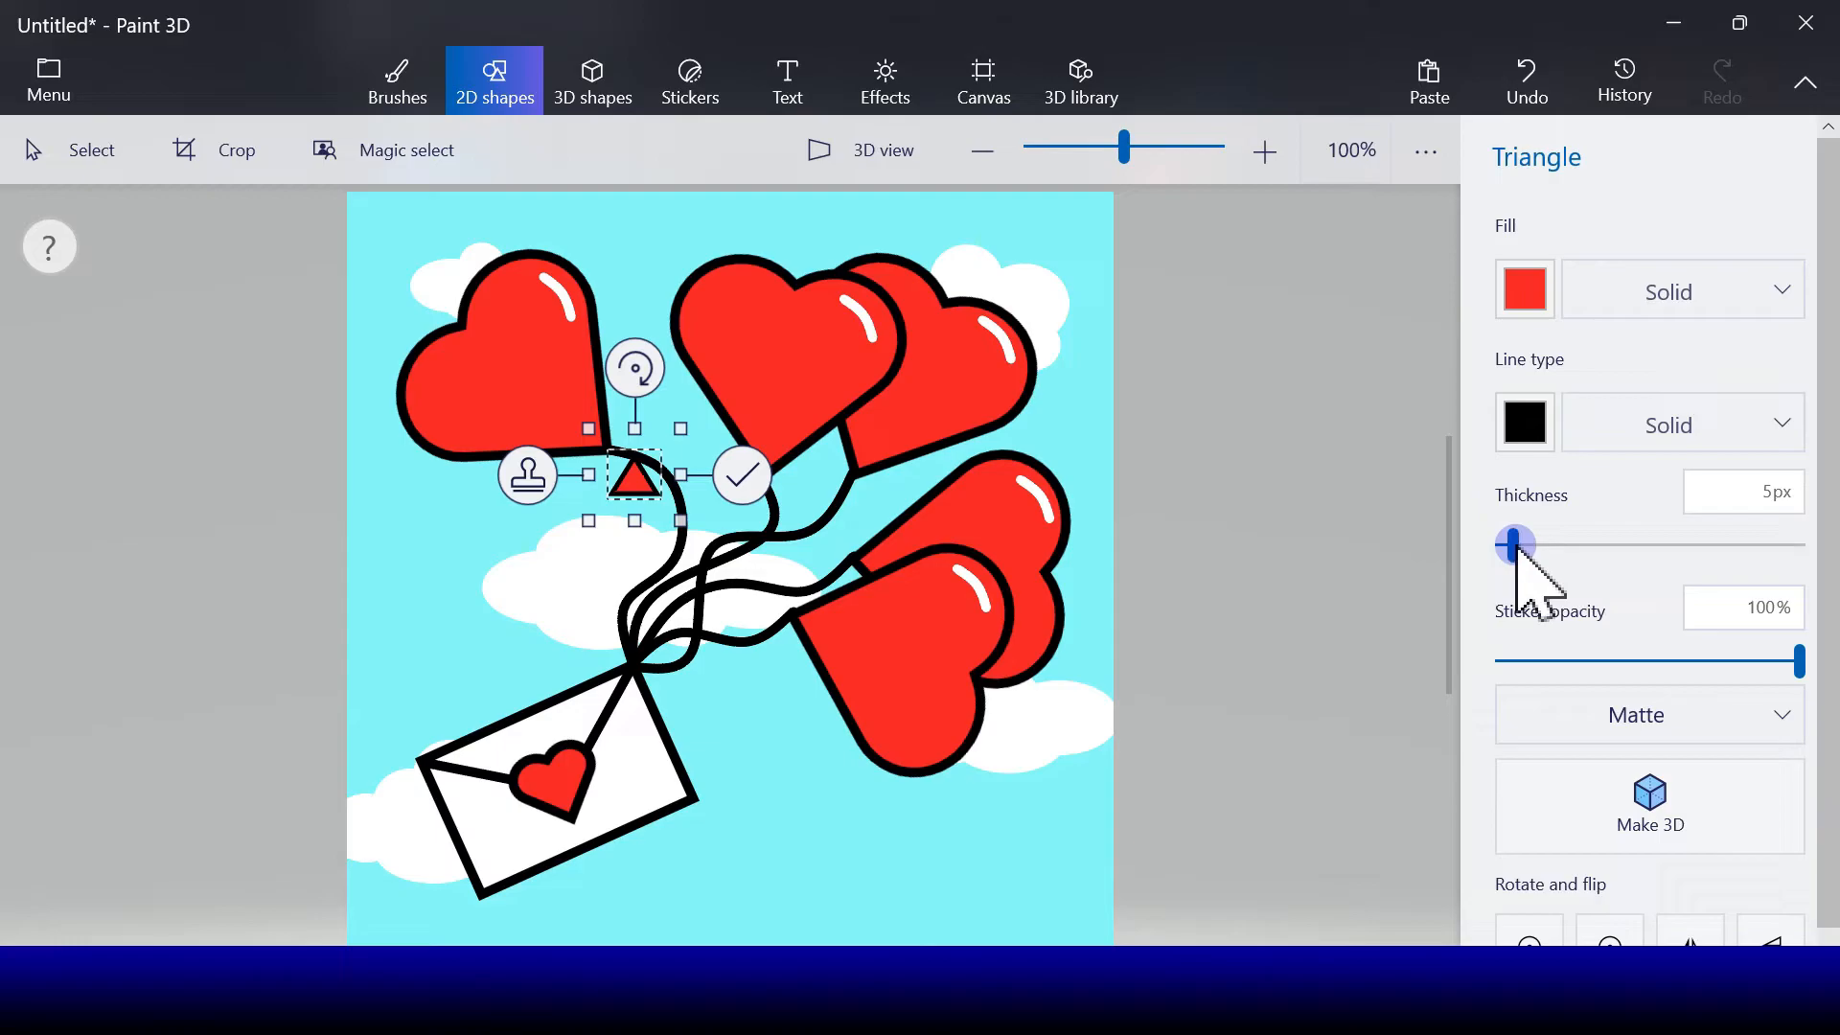
# - Shrink the triangle, rotate it counterclockwise to fit against the upper-left heart's tip as a balloon knot, and stamp it
pyautogui.moveTo(680, 521); pyautogui.dragTo(657, 514)
pyautogui.moveTo(626, 359); pyautogui.dragTo(569, 378)
pyautogui.moveTo(636, 471); pyautogui.dragTo(625, 462)
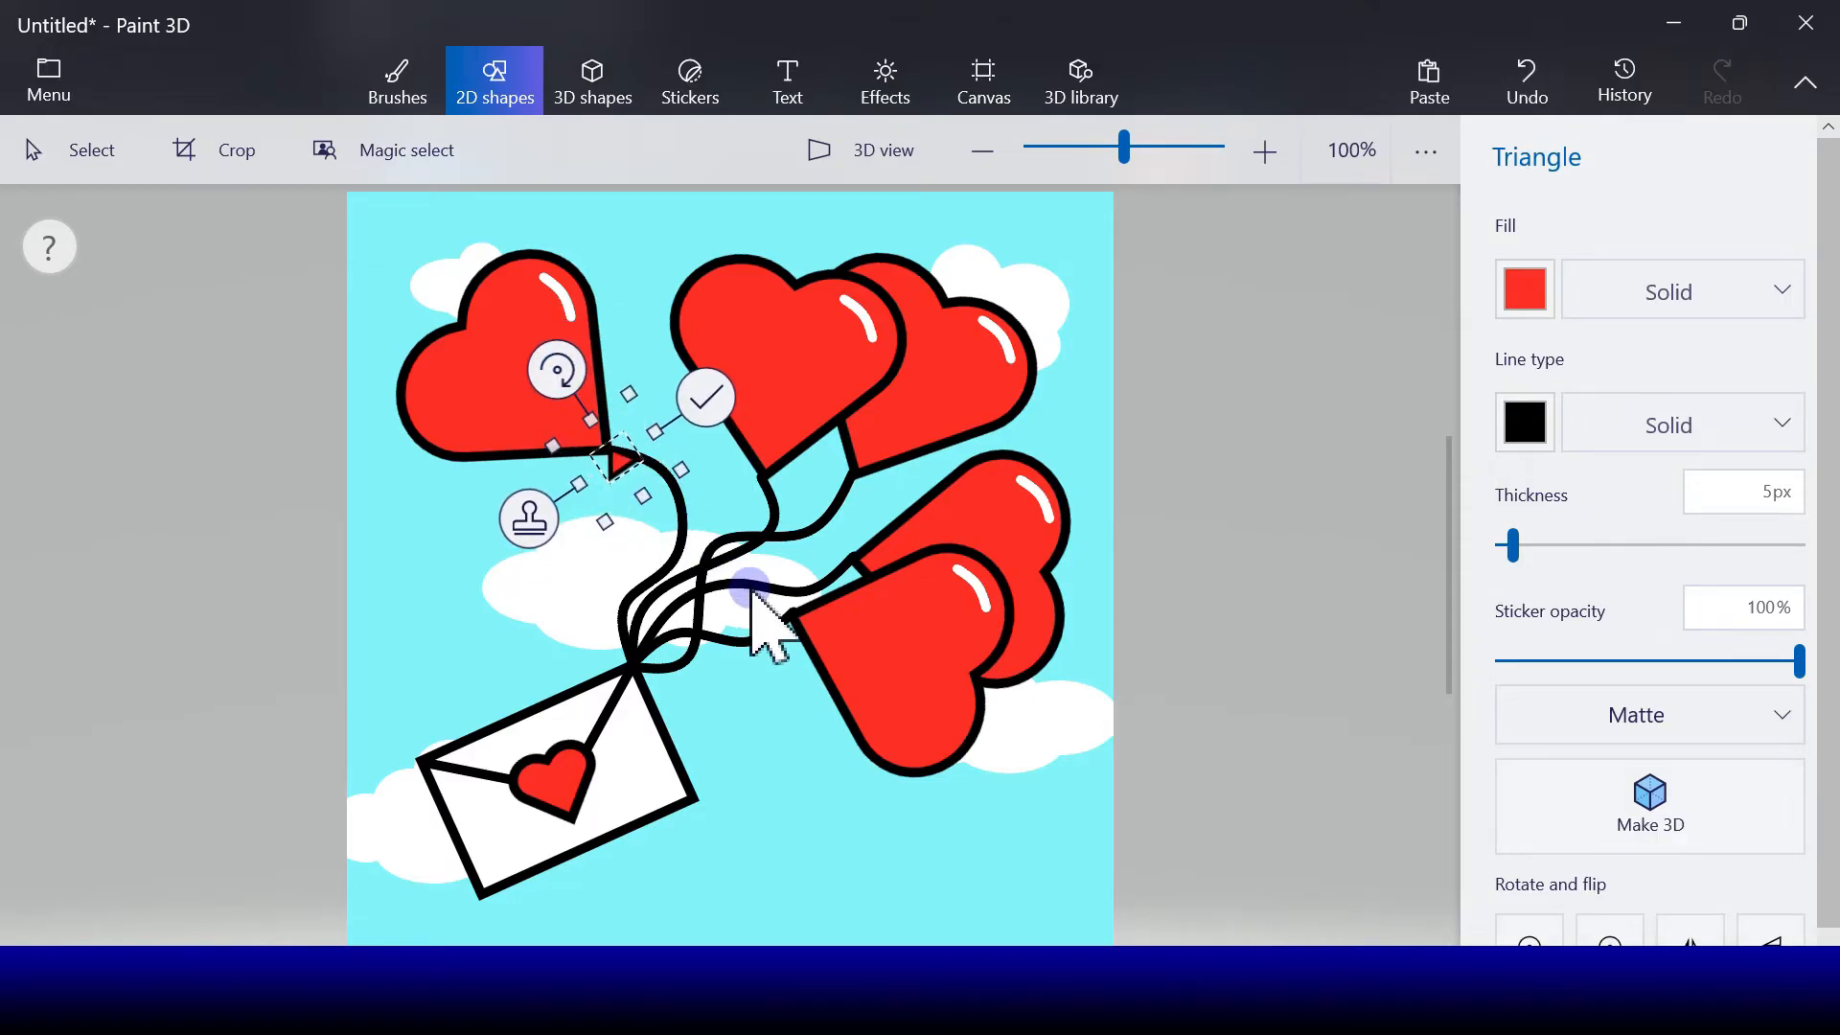
pyautogui.click(529, 519)
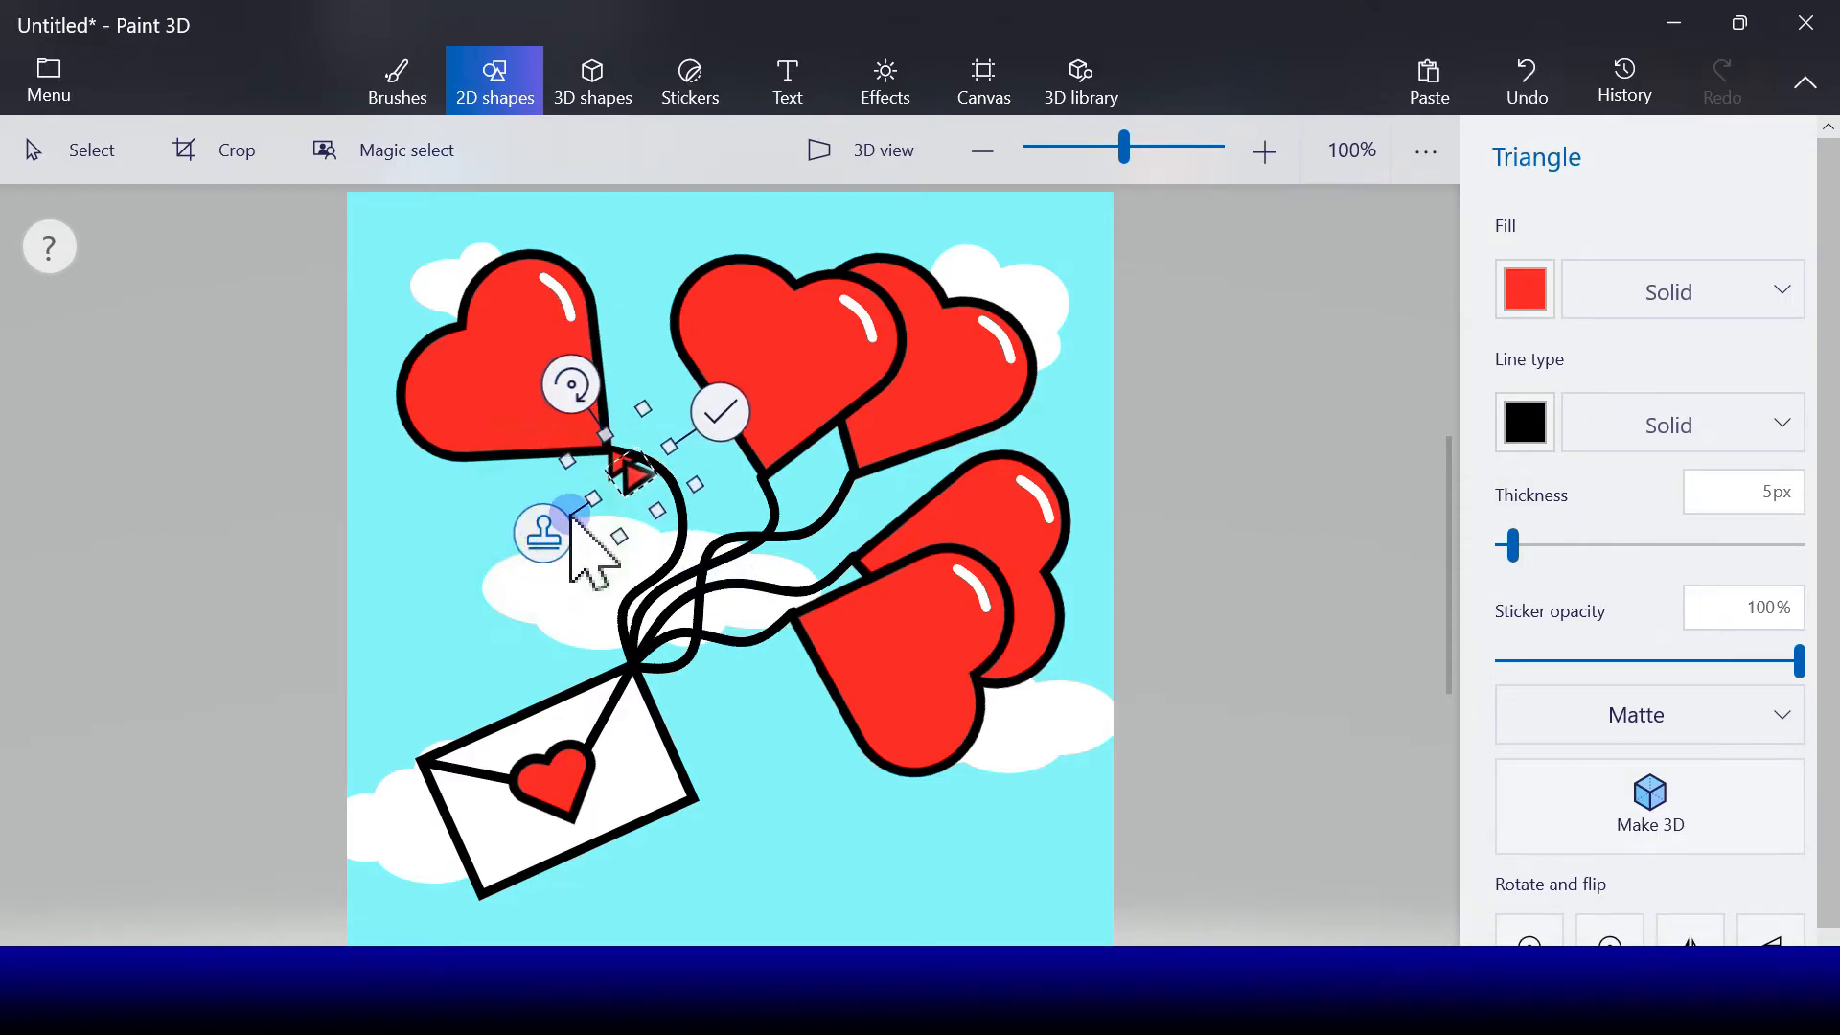
# - Place the triangle copy at the upper-middle heart's tip and rotate it nearly upright to form that balloon's knot
pyautogui.moveTo(628, 476); pyautogui.dragTo(781, 497)
pyautogui.moveTo(714, 398); pyautogui.dragTo(770, 410)
pyautogui.moveTo(793, 501); pyautogui.dragTo(771, 499)
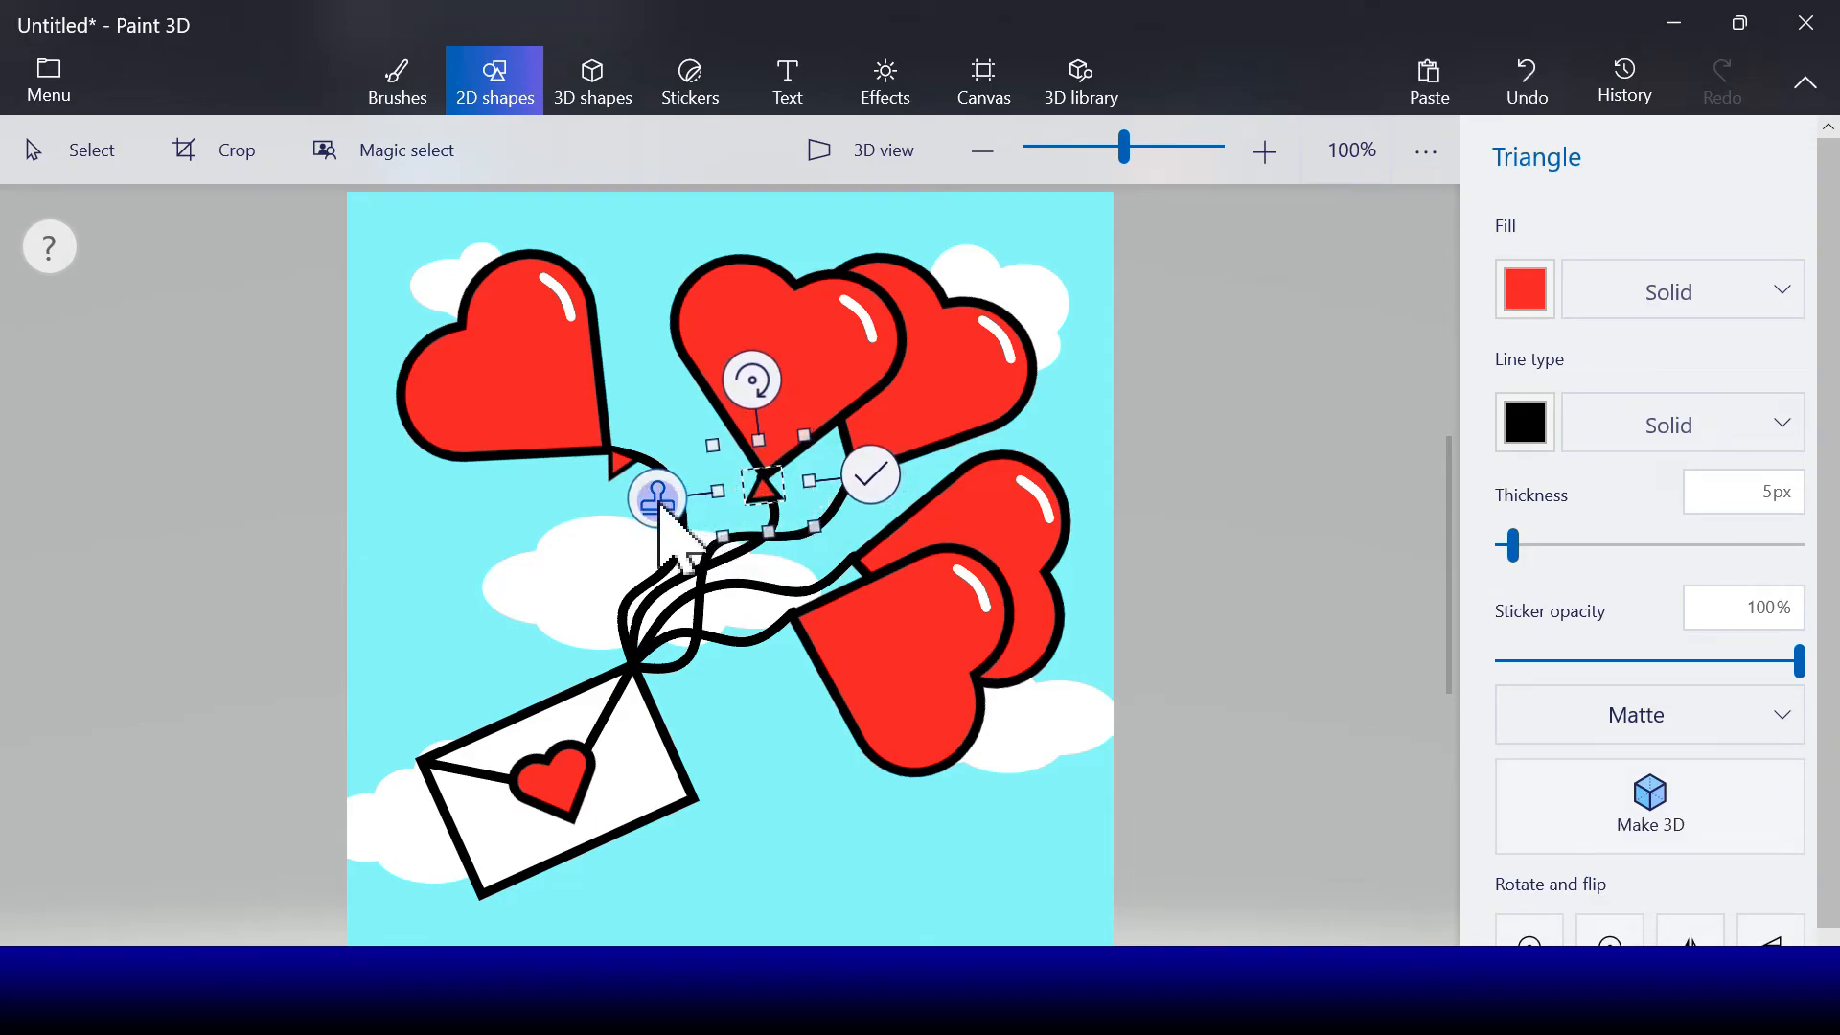
# - Rotate the triangle copy clockwise, fit it against the upper-right heart's tip as a balloon knot, and stamp it
pyautogui.moveTo(752, 380); pyautogui.dragTo(842, 425)
pyautogui.moveTo(800, 513); pyautogui.dragTo(849, 498)
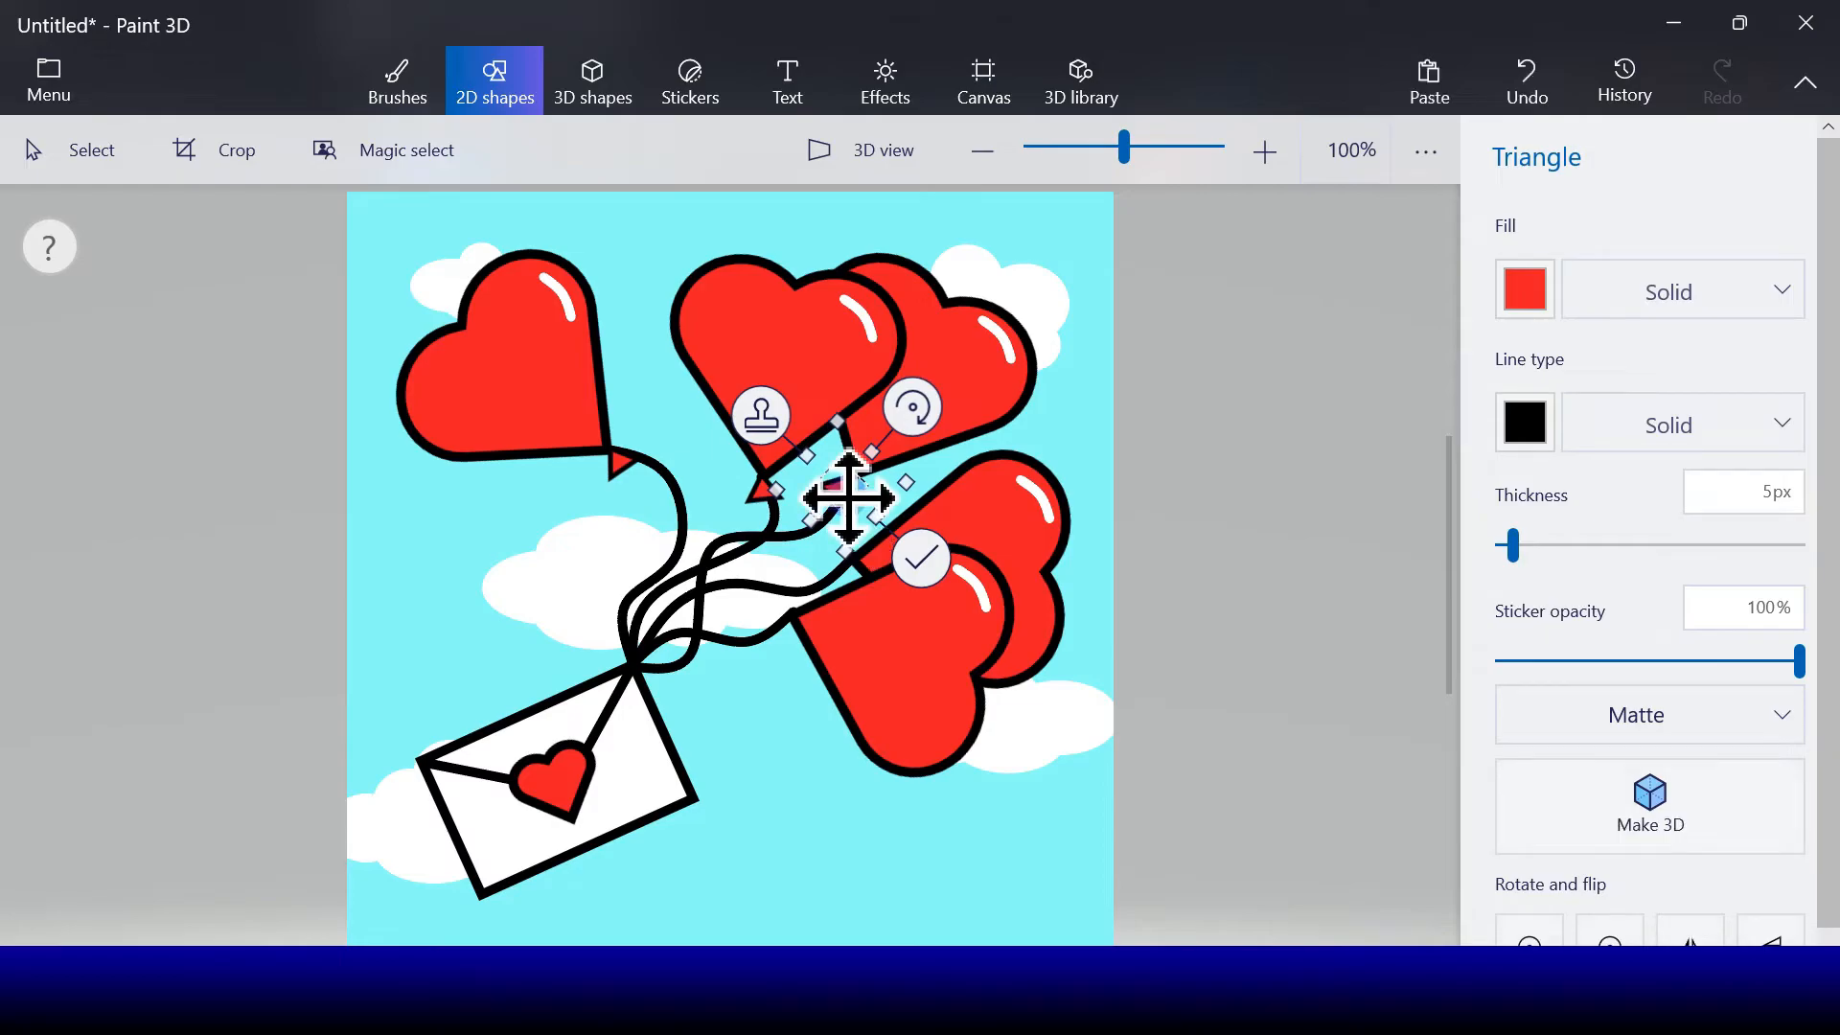
pyautogui.click(761, 422)
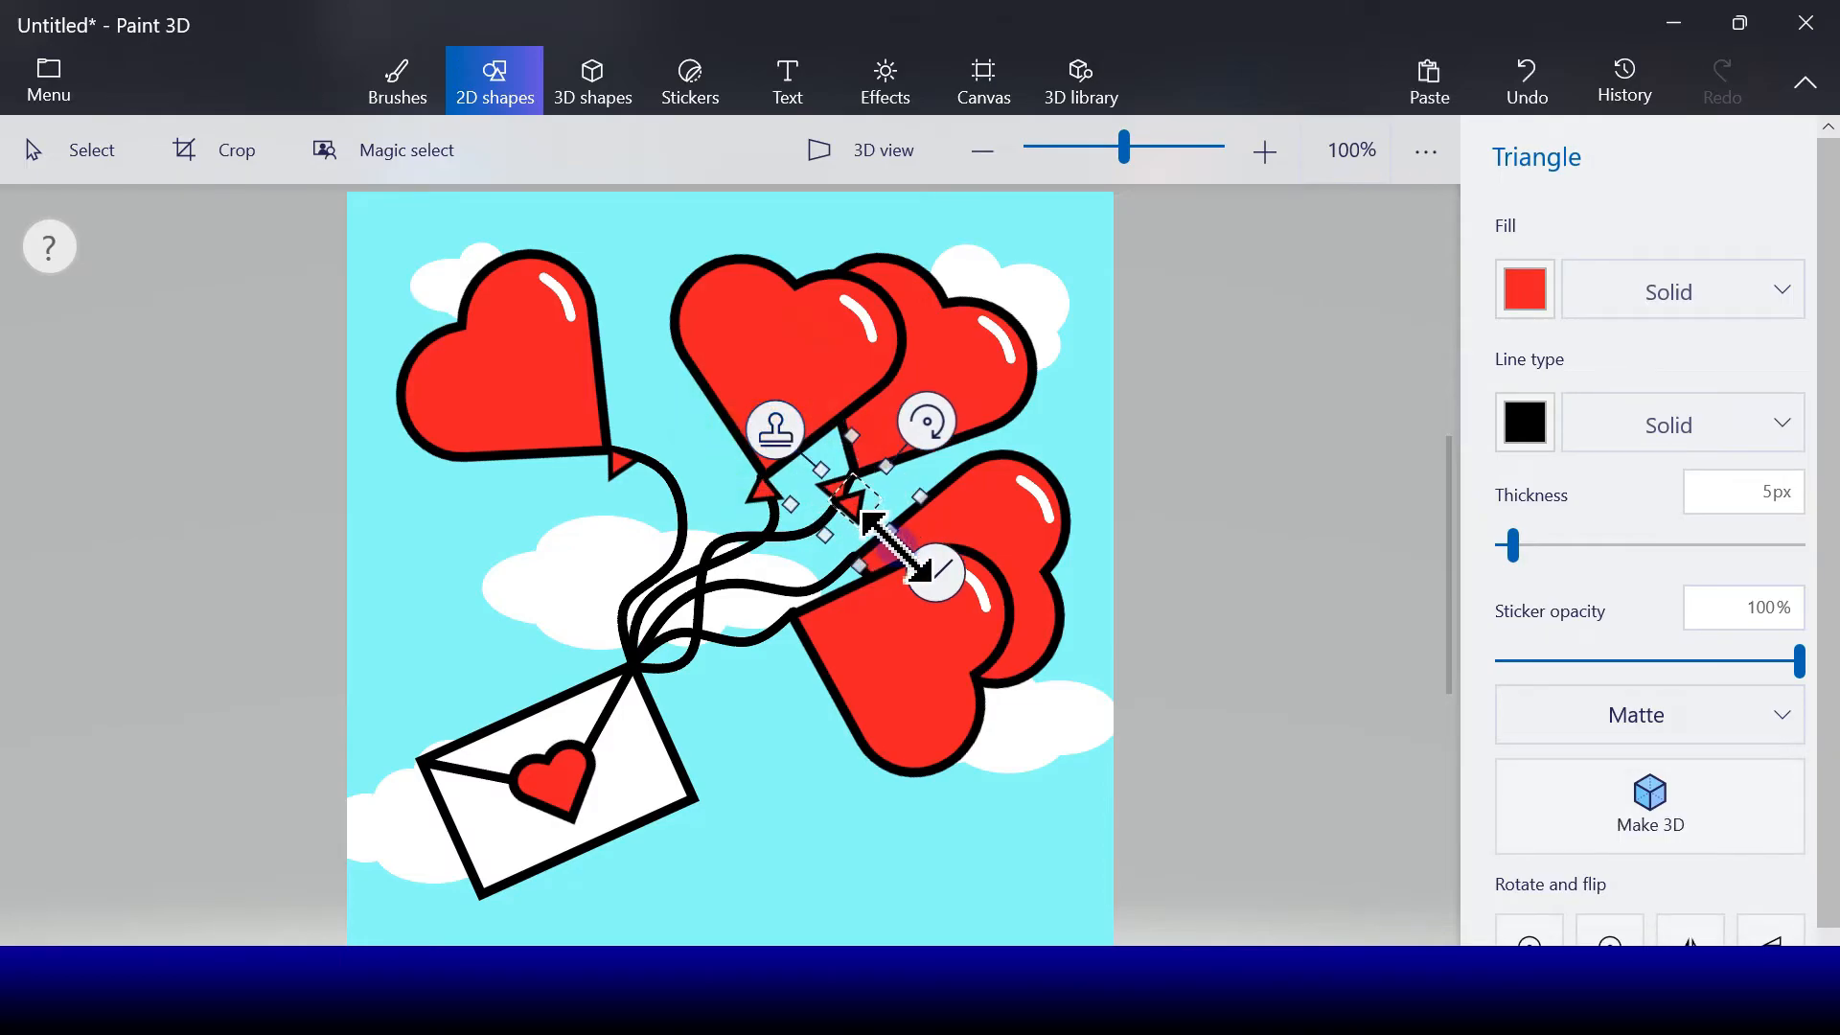
# - Rotate and place triangle copies as knots at the tips of the two lower-right hearts and commit them
pyautogui.moveTo(926, 422); pyautogui.dragTo(1013, 537)
pyautogui.moveTo(841, 465); pyautogui.dragTo(776, 636)
pyautogui.click(813, 457)
pyautogui.moveTo(881, 592)
pyautogui.mouseDown()
pyautogui.moveTo(886, 623)
pyautogui.moveTo(877, 575)
pyautogui.mouseUp()
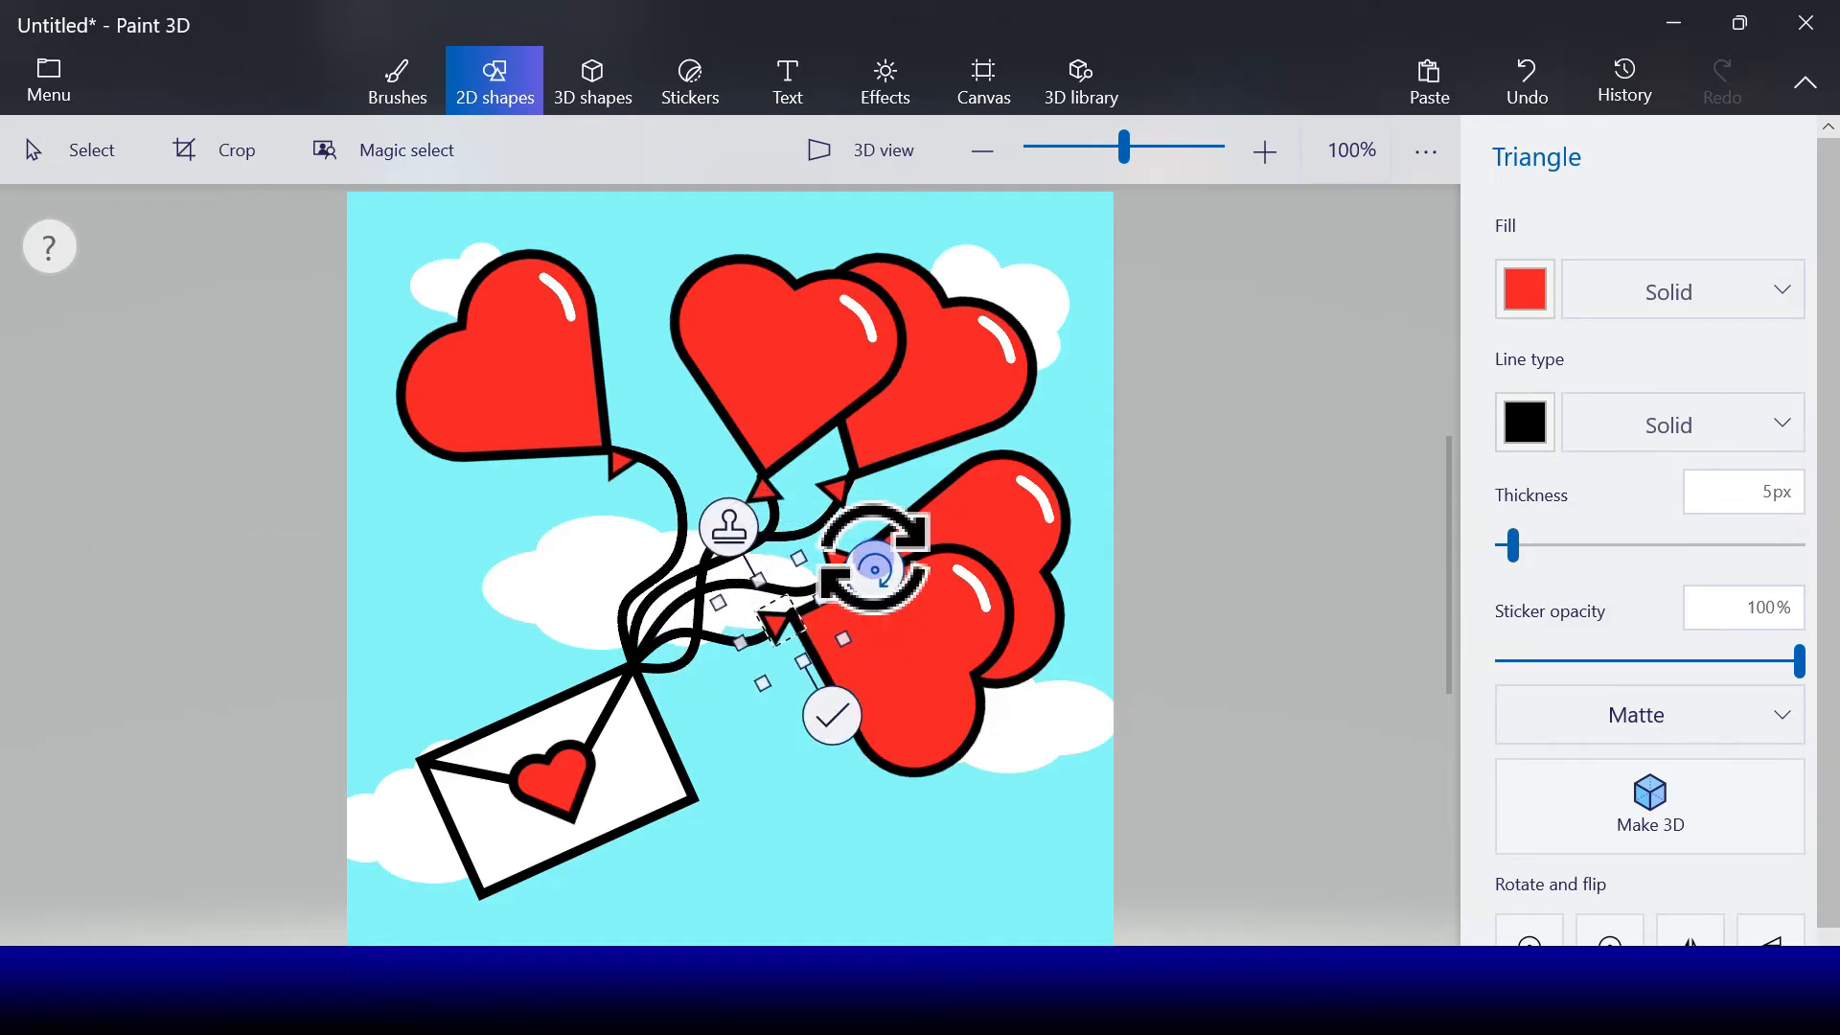
pyautogui.click(832, 717)
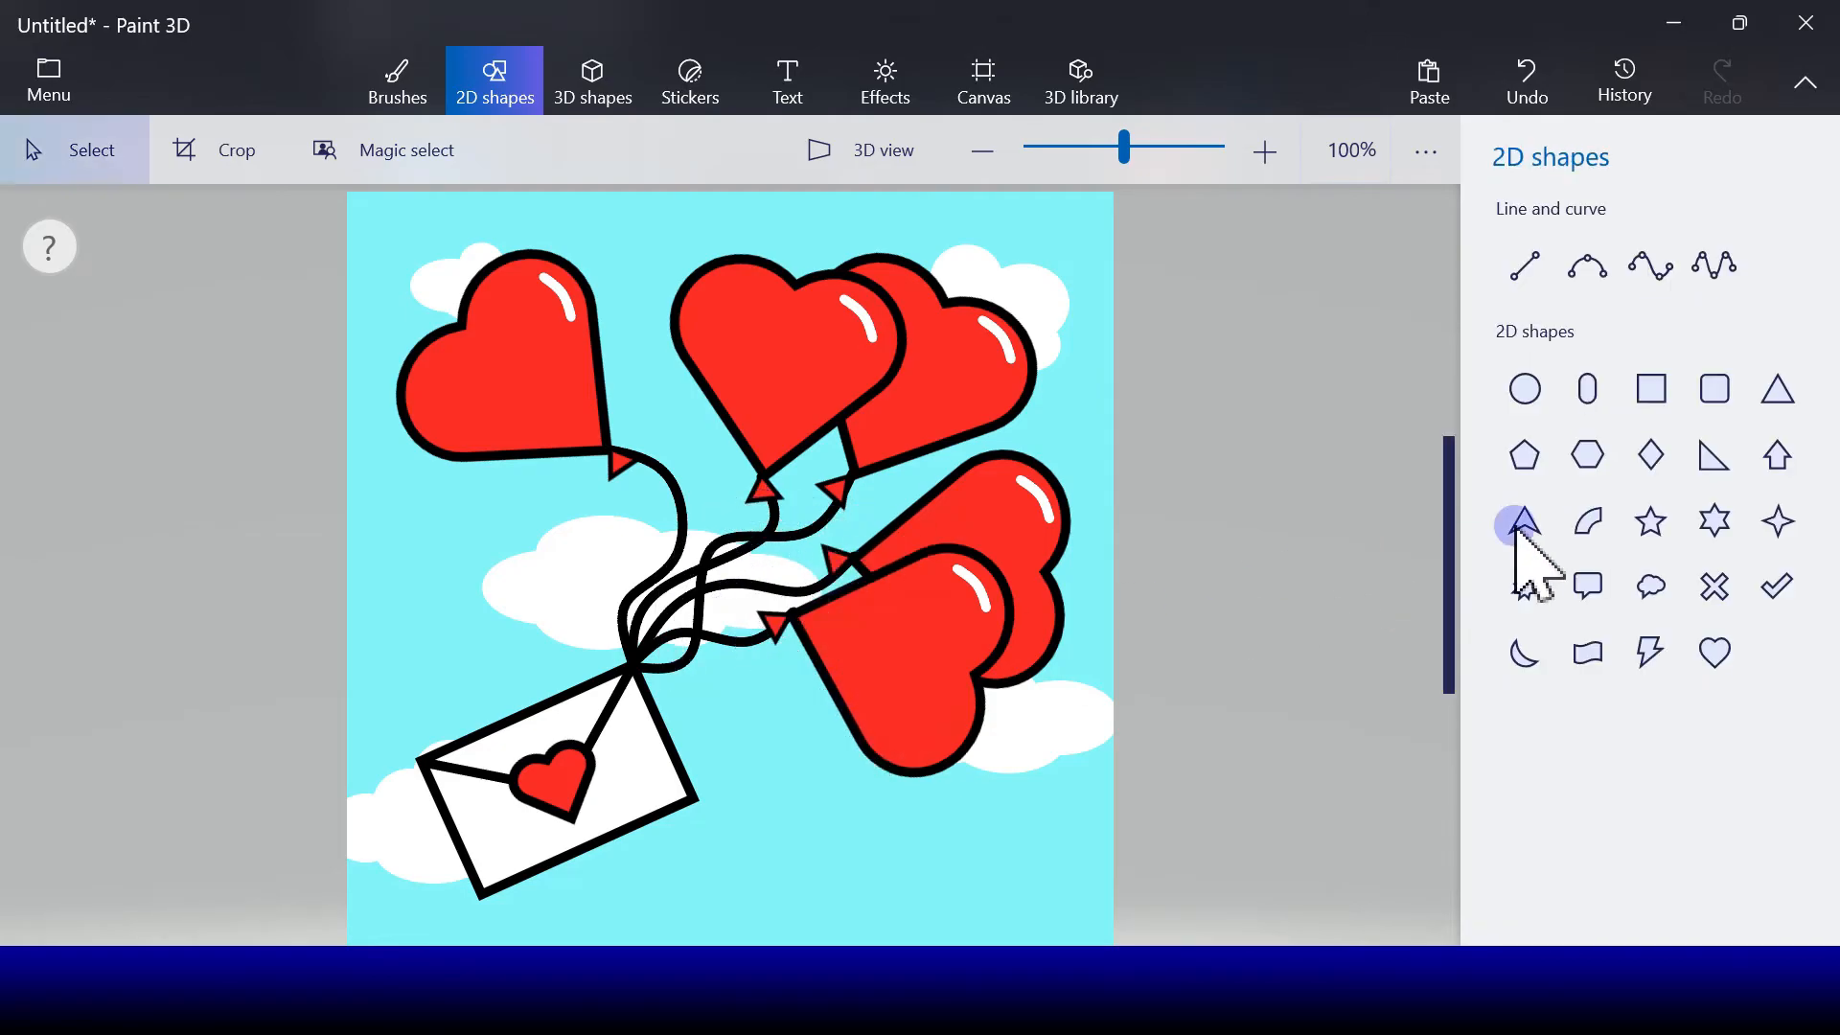
# - Draw a long, gently waved black 4-point curve low in the sky beside the letter, set its opacity to 25%, and commit it
pyautogui.click(1653, 269)
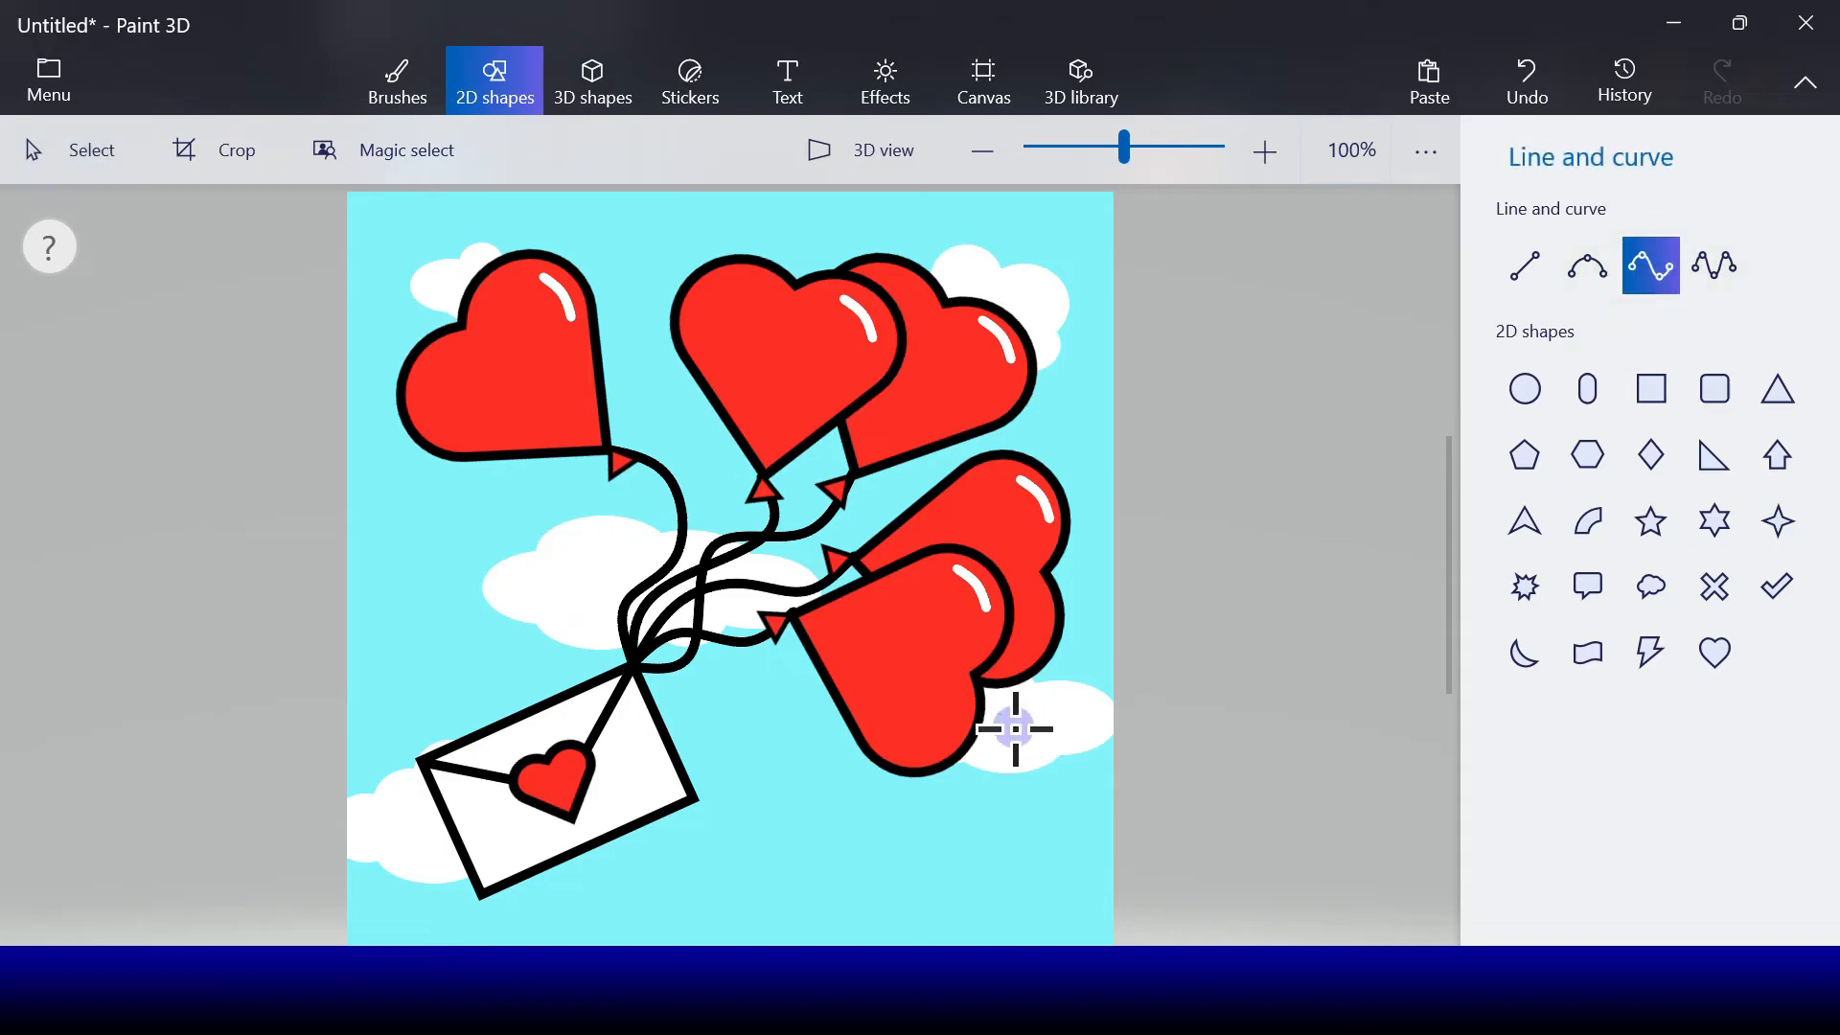
pyautogui.moveTo(609, 885)
pyautogui.mouseDown()
pyautogui.moveTo(866, 886)
pyautogui.moveTo(1007, 864)
pyautogui.mouseUp()
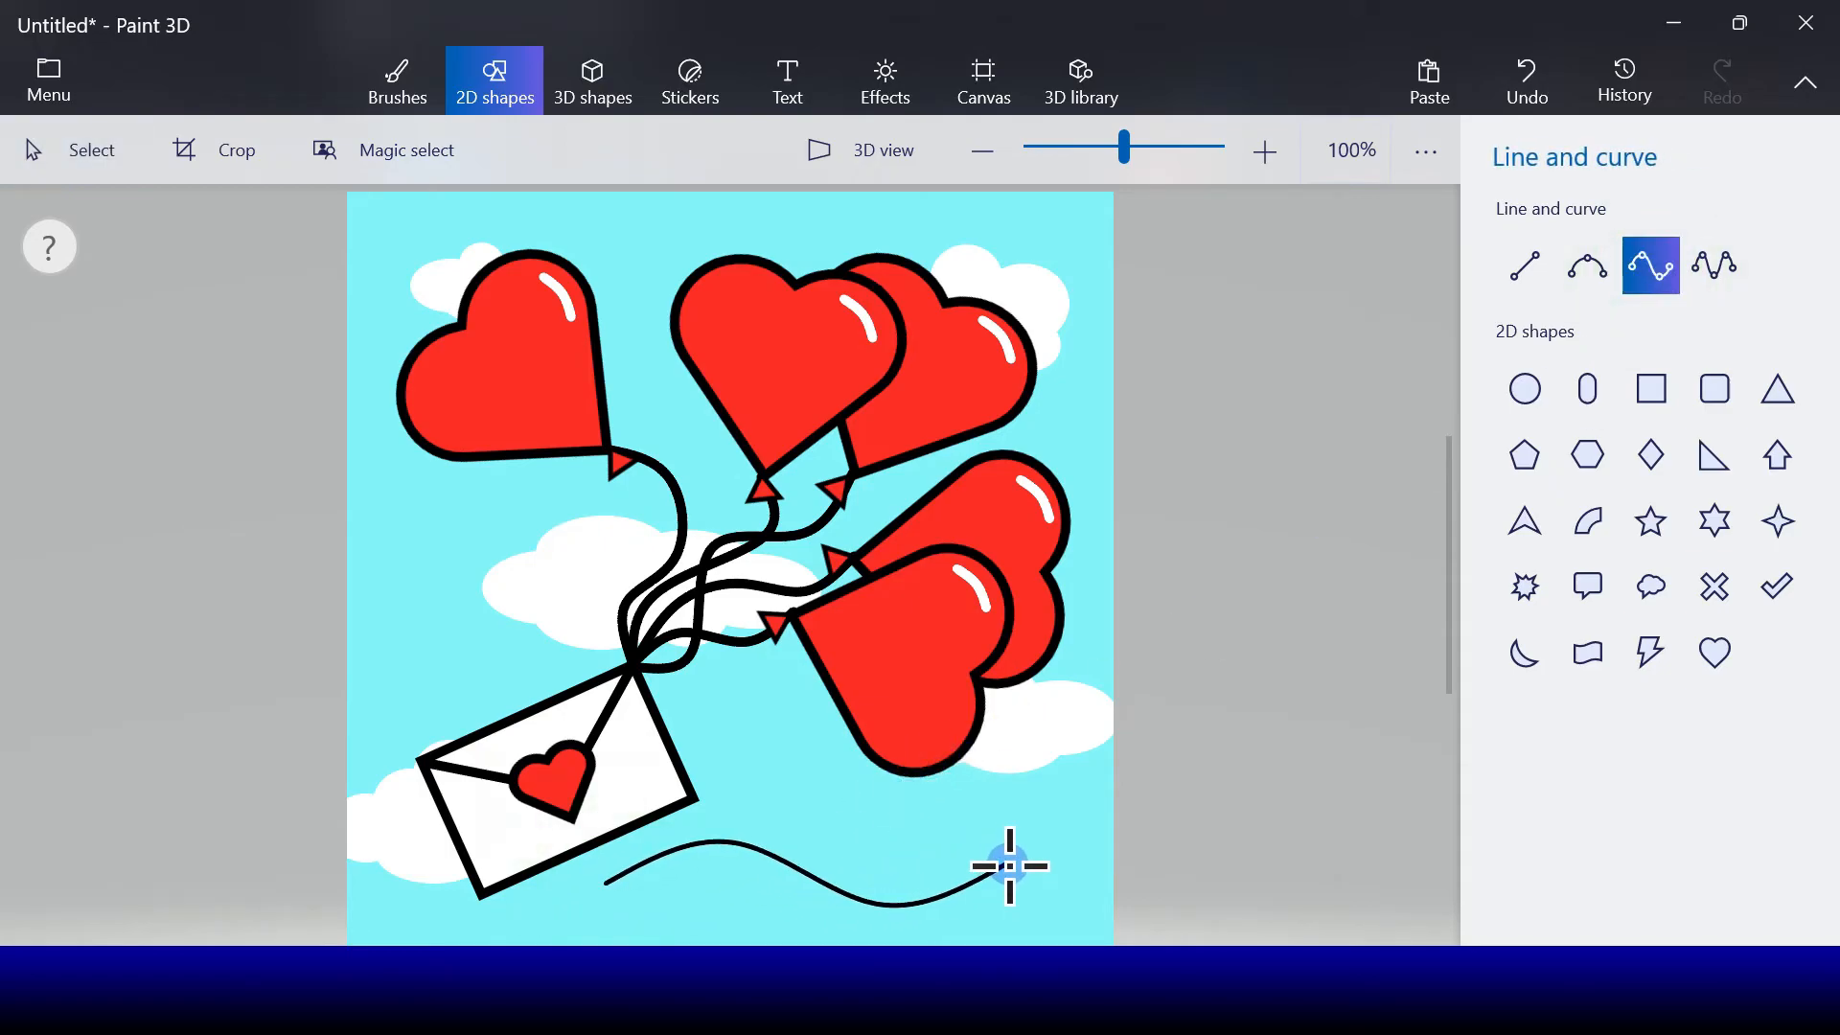
pyautogui.moveTo(744, 845); pyautogui.dragTo(752, 853)
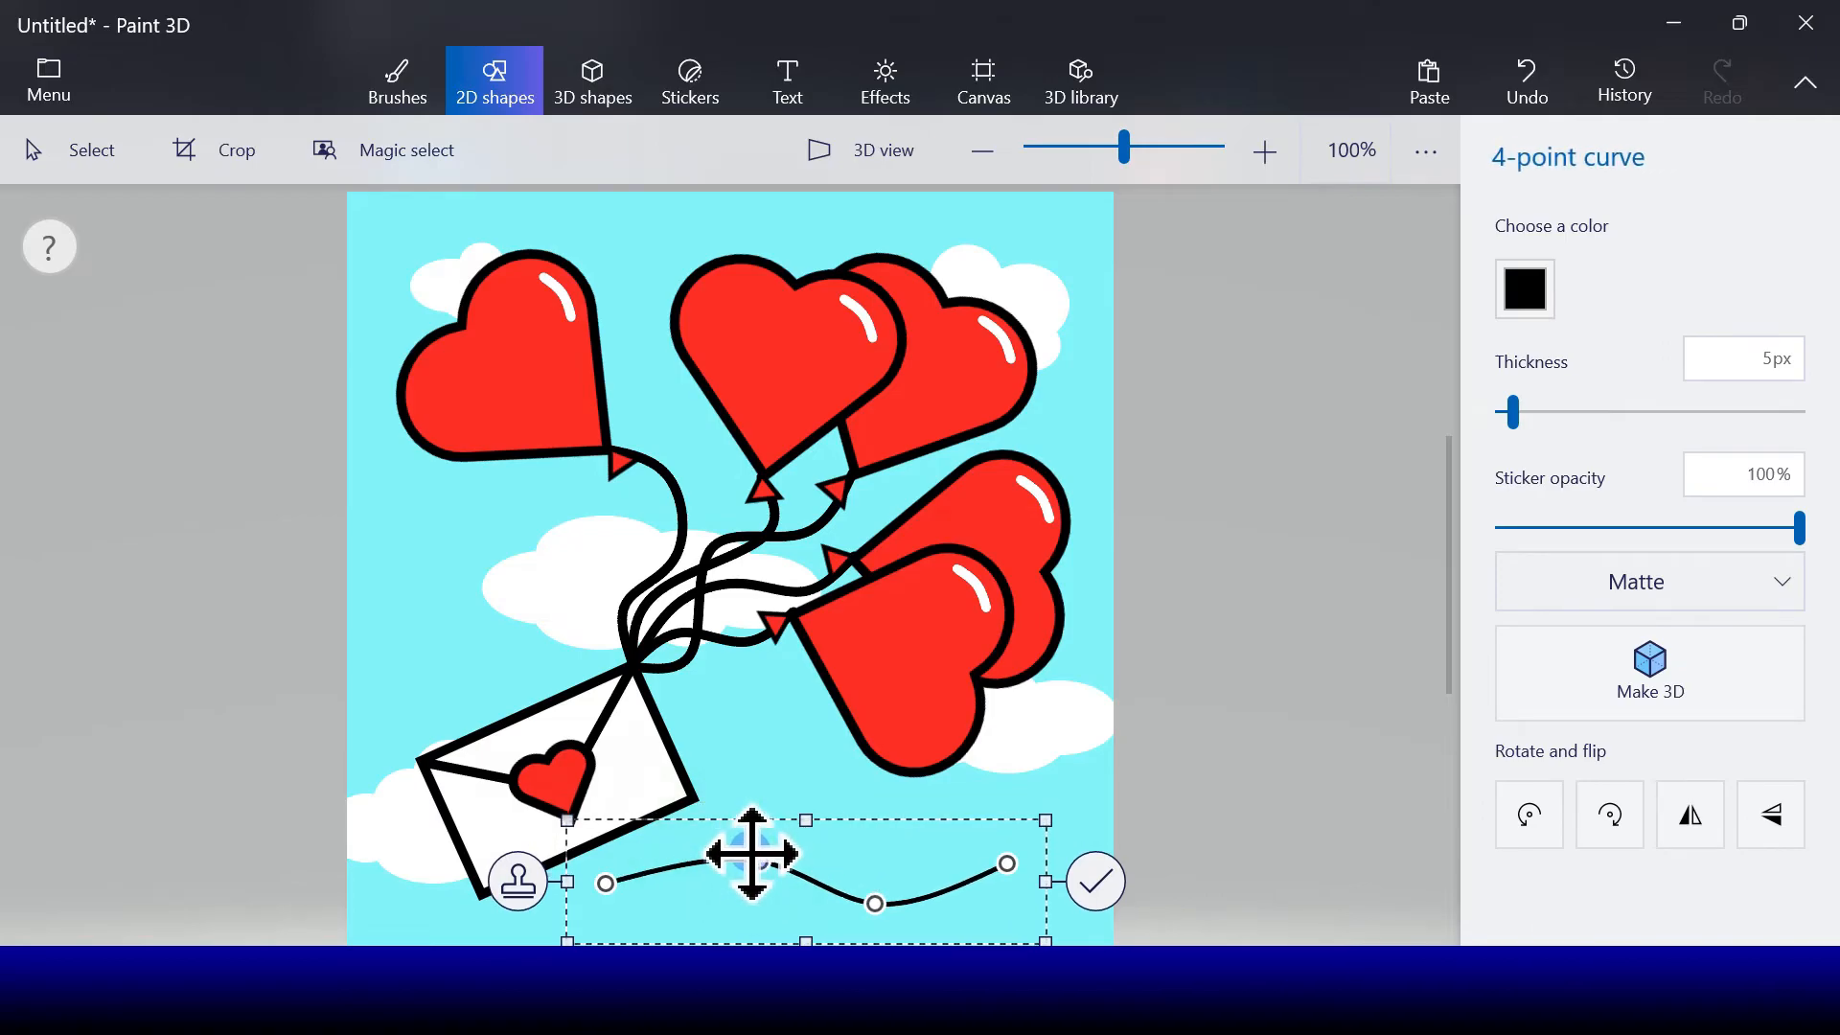
pyautogui.moveTo(870, 896)
pyautogui.mouseDown()
pyautogui.moveTo(903, 874)
pyautogui.moveTo(885, 869)
pyautogui.mouseUp()
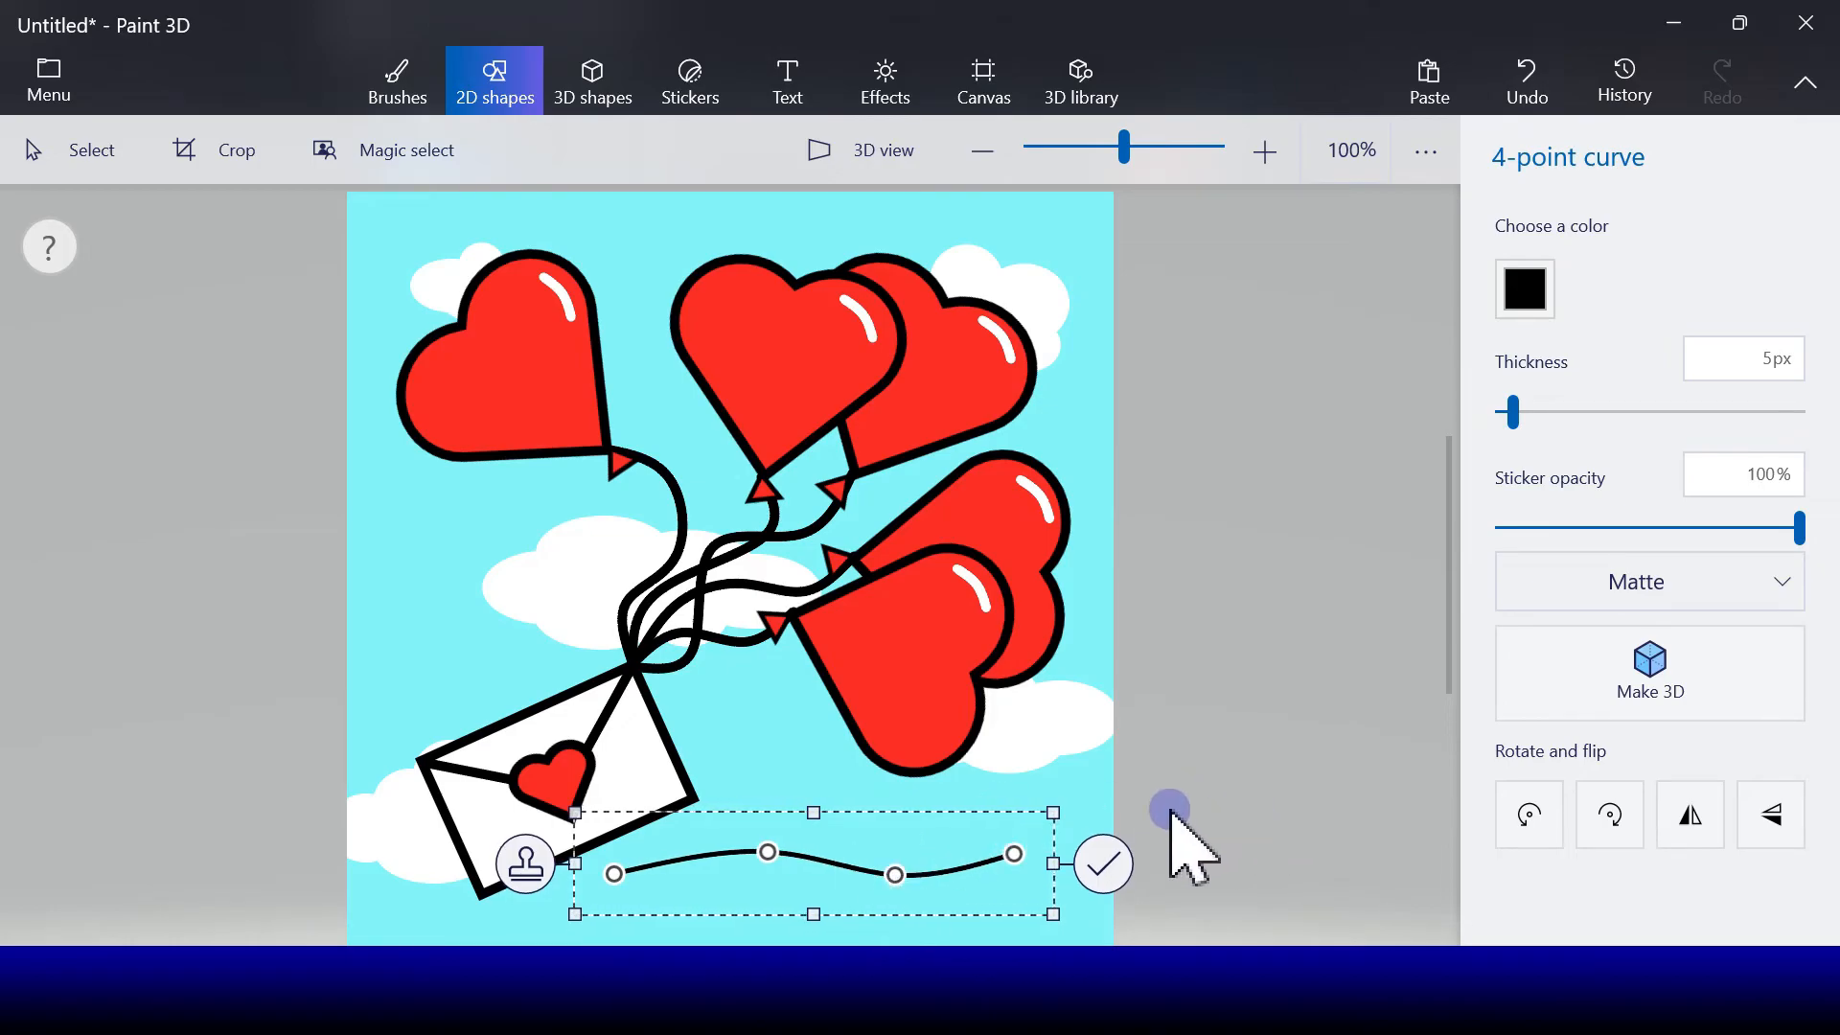
pyautogui.click(1562, 526)
pyautogui.moveTo(1562, 525); pyautogui.dragTo(1574, 526)
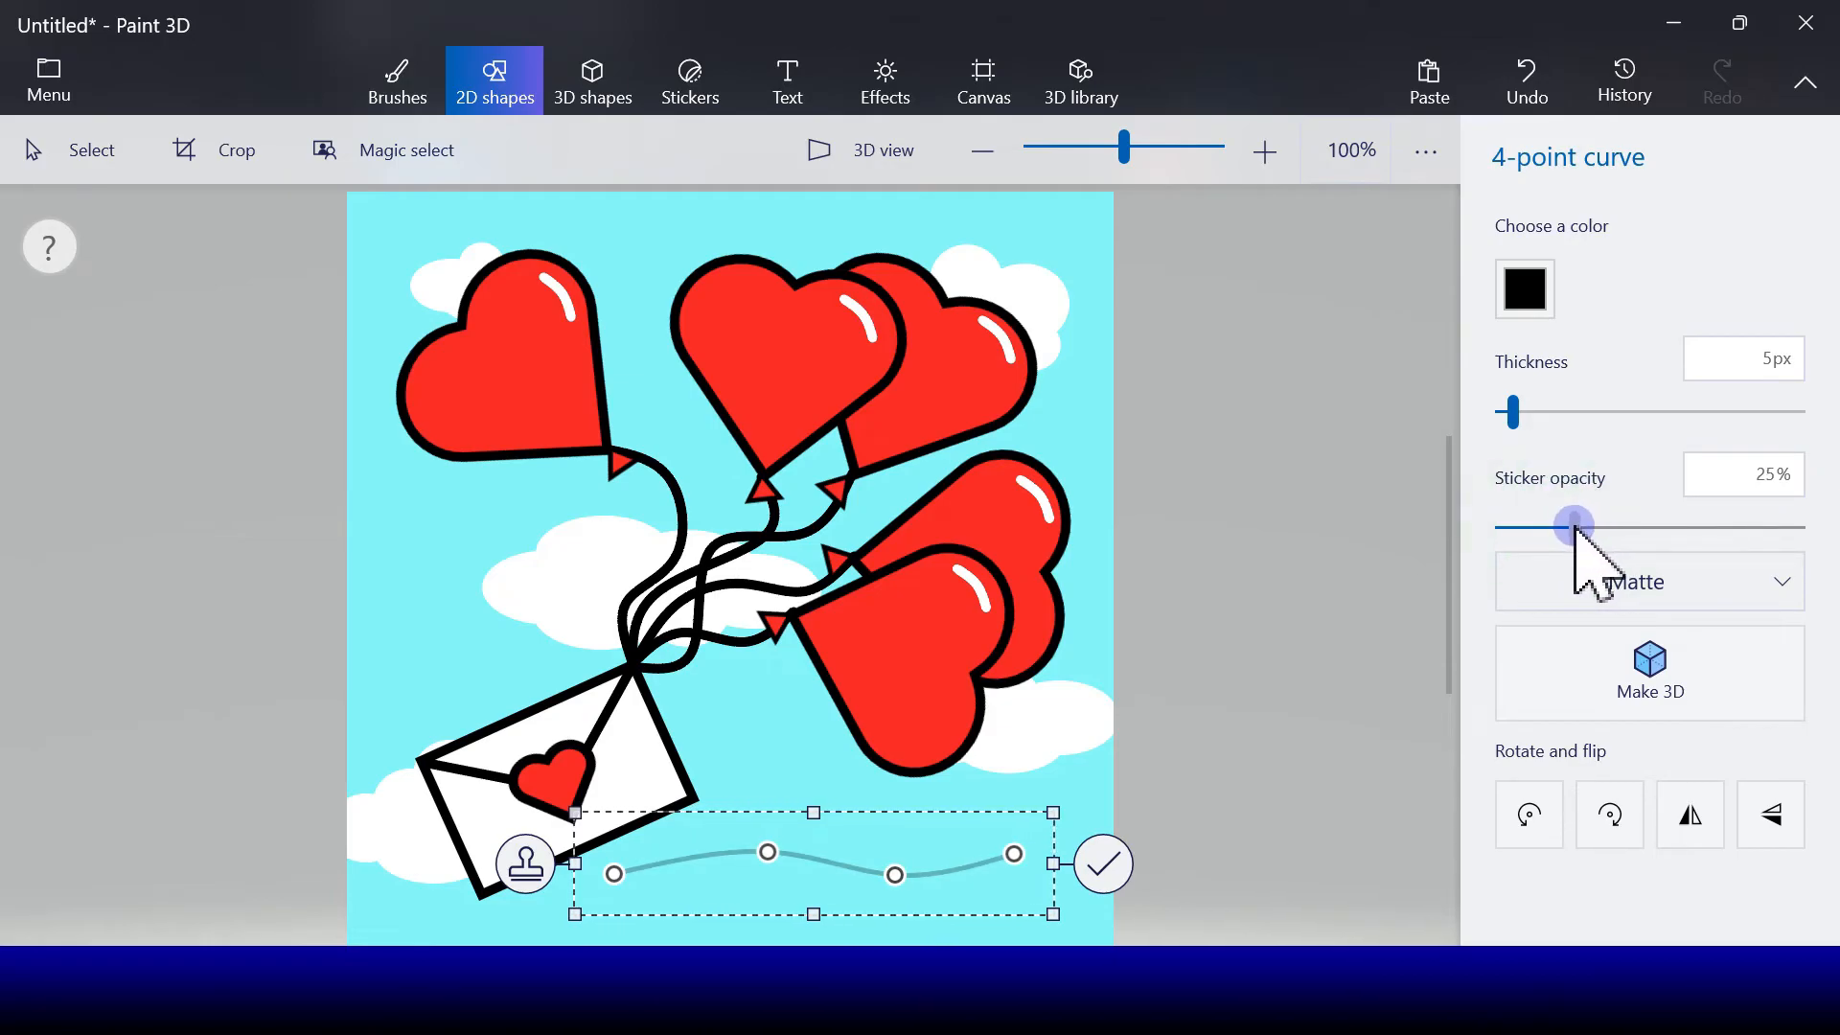
pyautogui.click(872, 783)
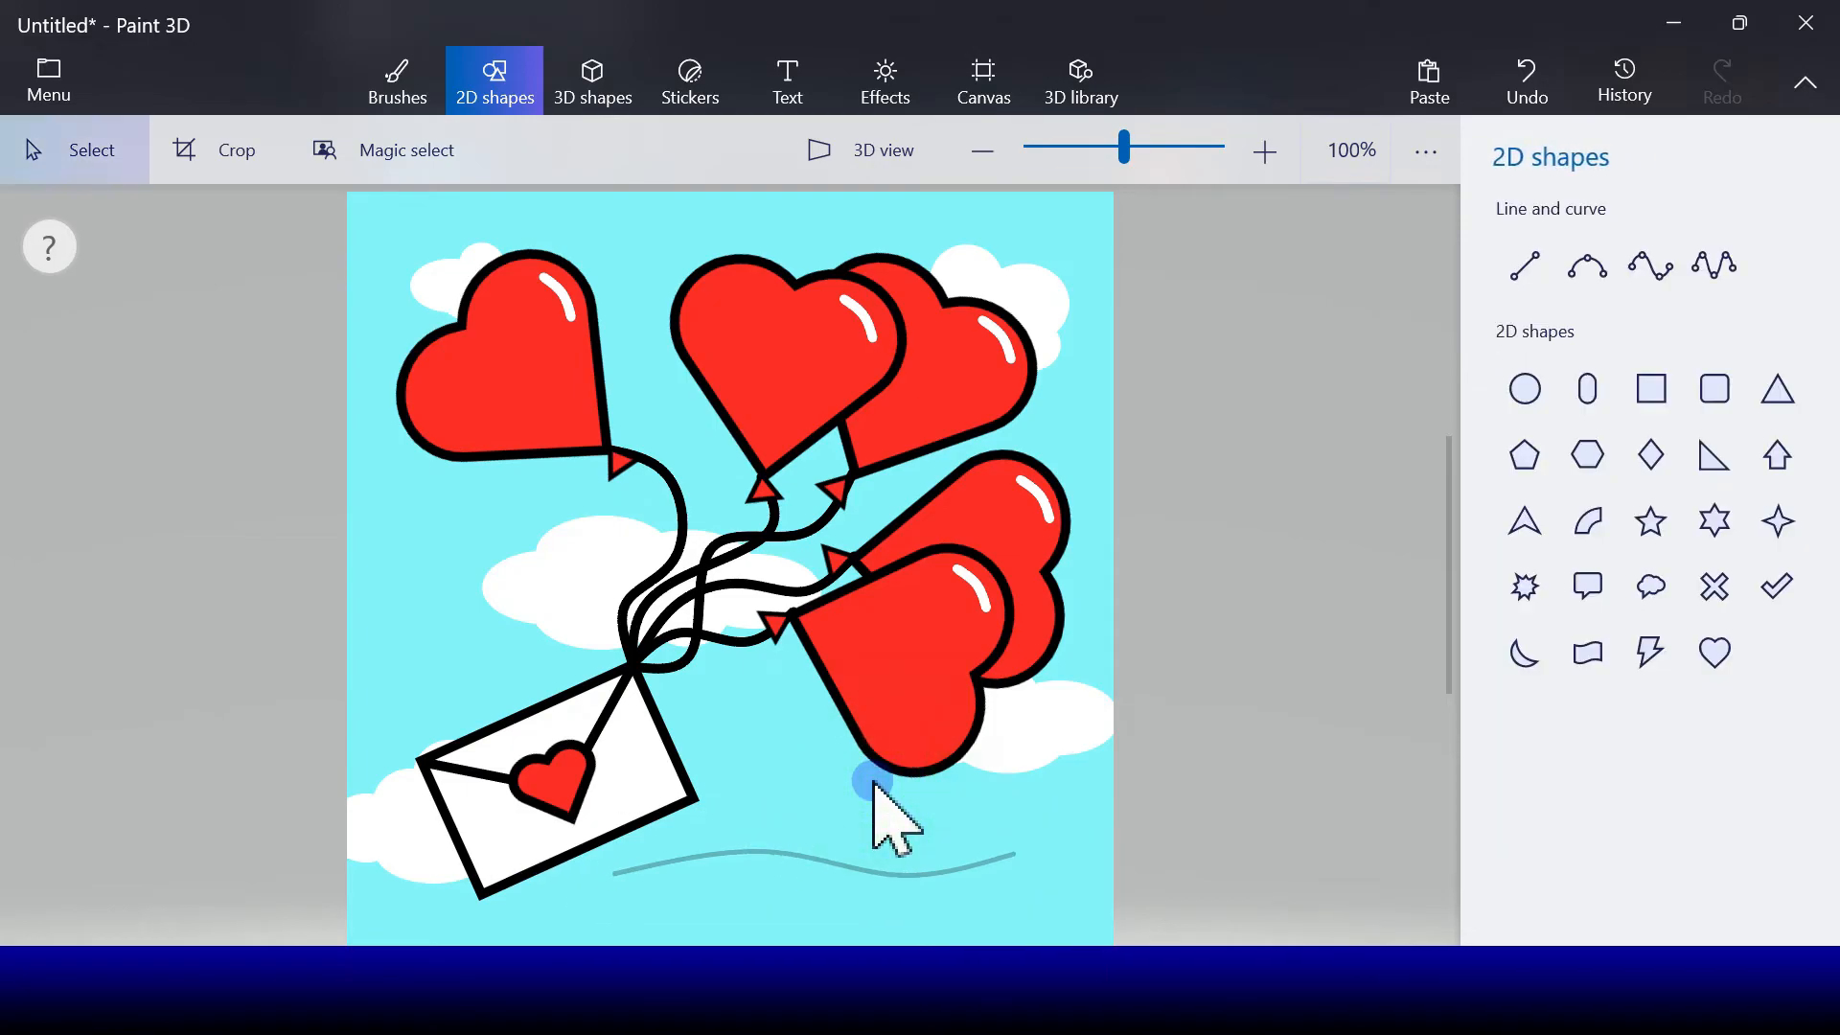
pyautogui.click(1593, 287)
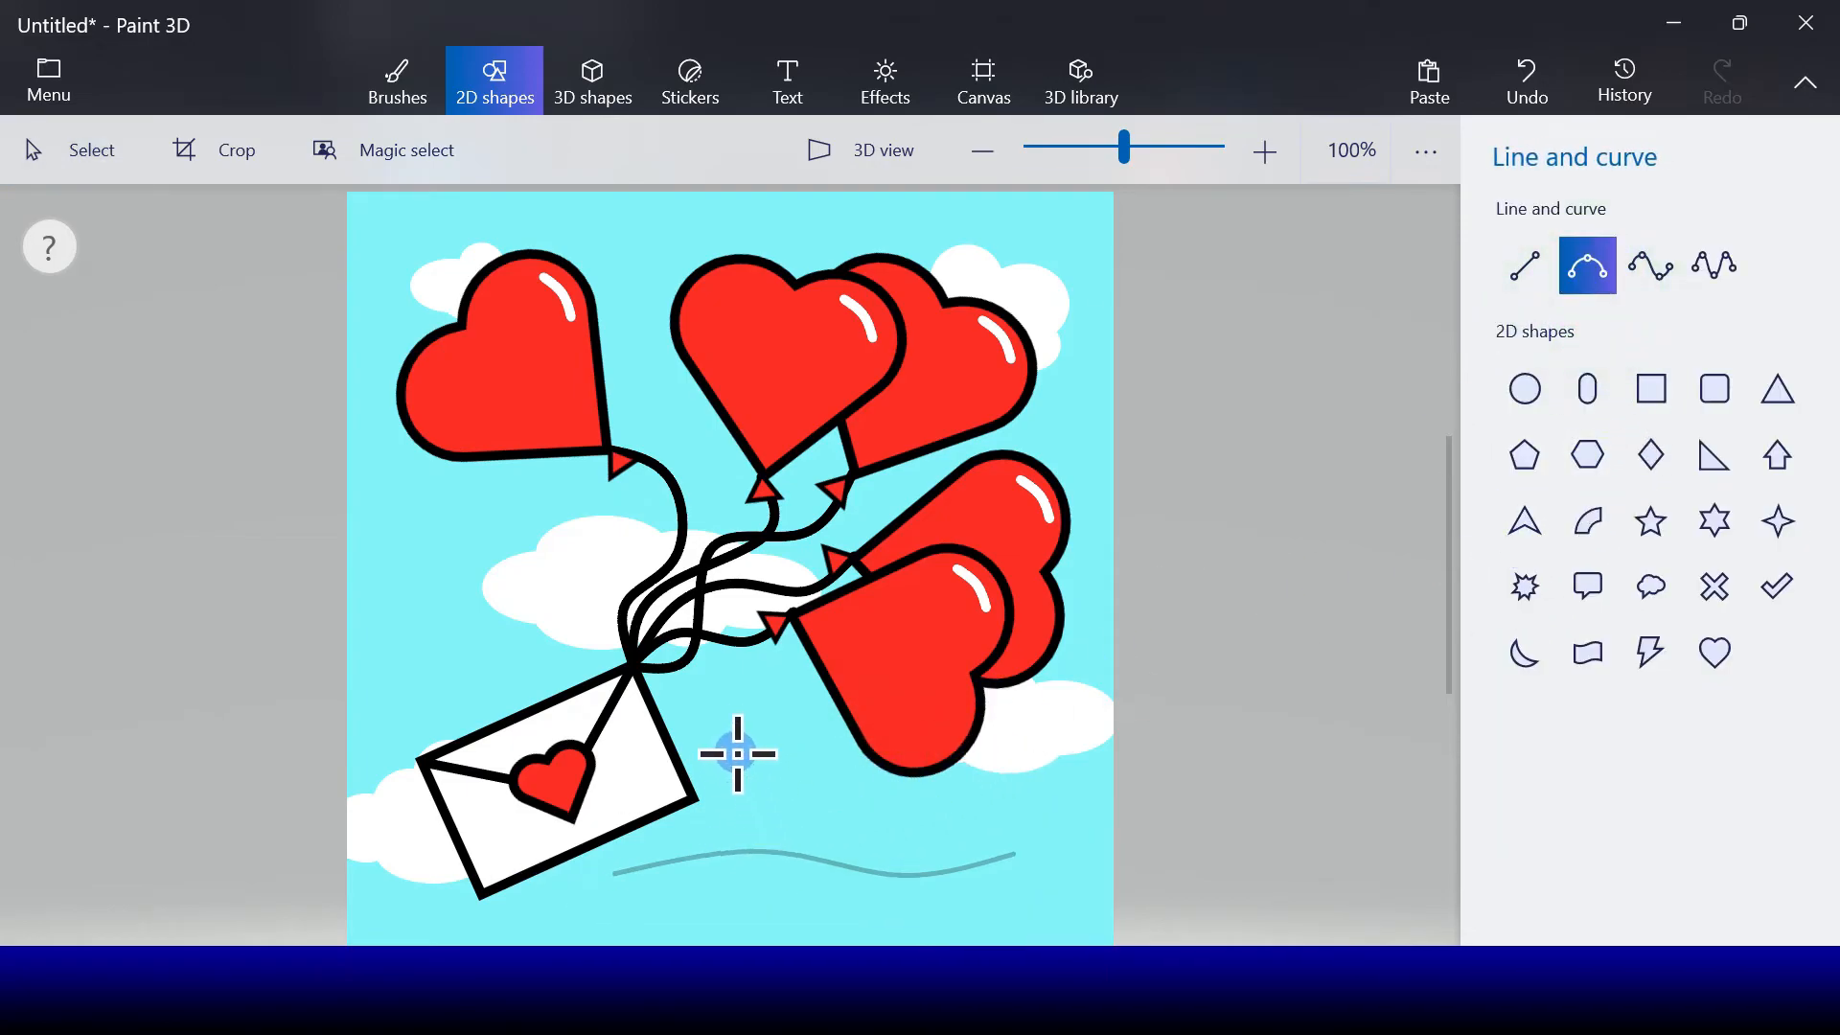
pyautogui.moveTo(725, 724); pyautogui.dragTo(825, 726)
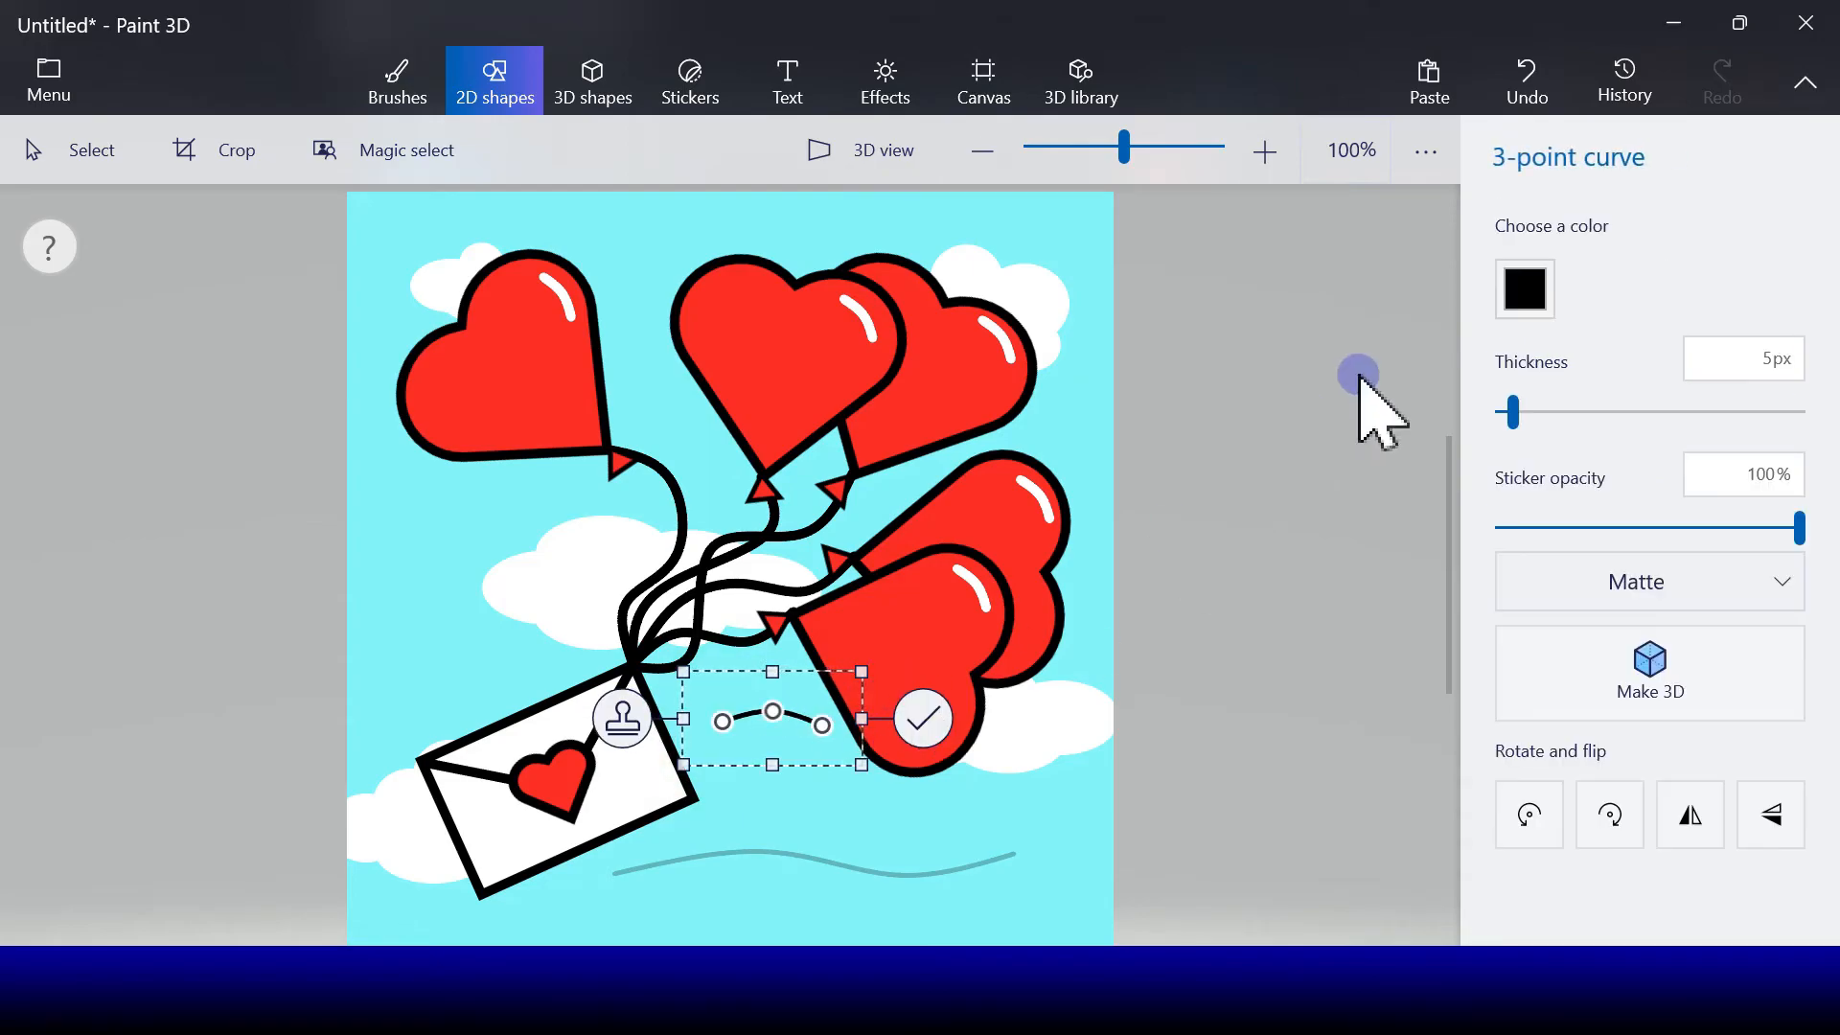
pyautogui.click(1527, 86)
# - Draw a short wavy black 4-point curve between the letter and the lowest heart, set its opacity to 25%, and commit it
pyautogui.click(1648, 269)
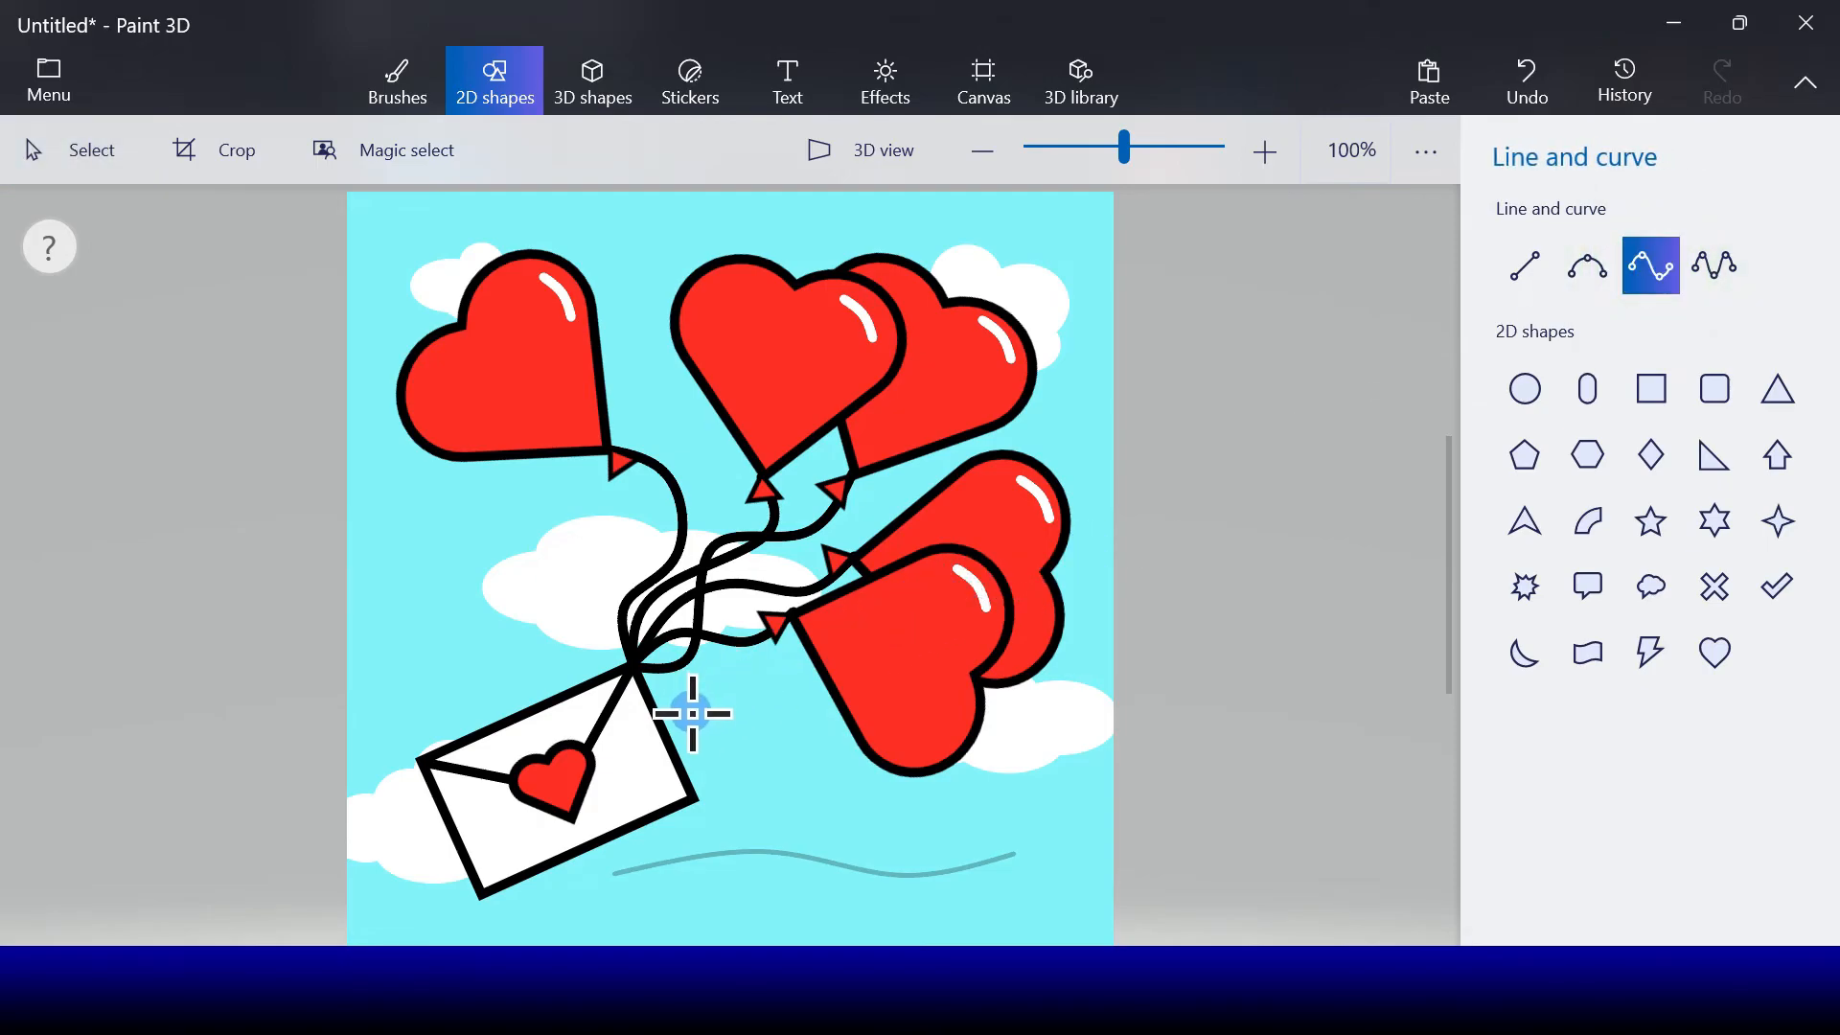
pyautogui.moveTo(824, 711)
pyautogui.mouseDown()
pyautogui.moveTo(732, 705)
pyautogui.moveTo(790, 723)
pyautogui.moveTo(736, 726)
pyautogui.mouseUp()
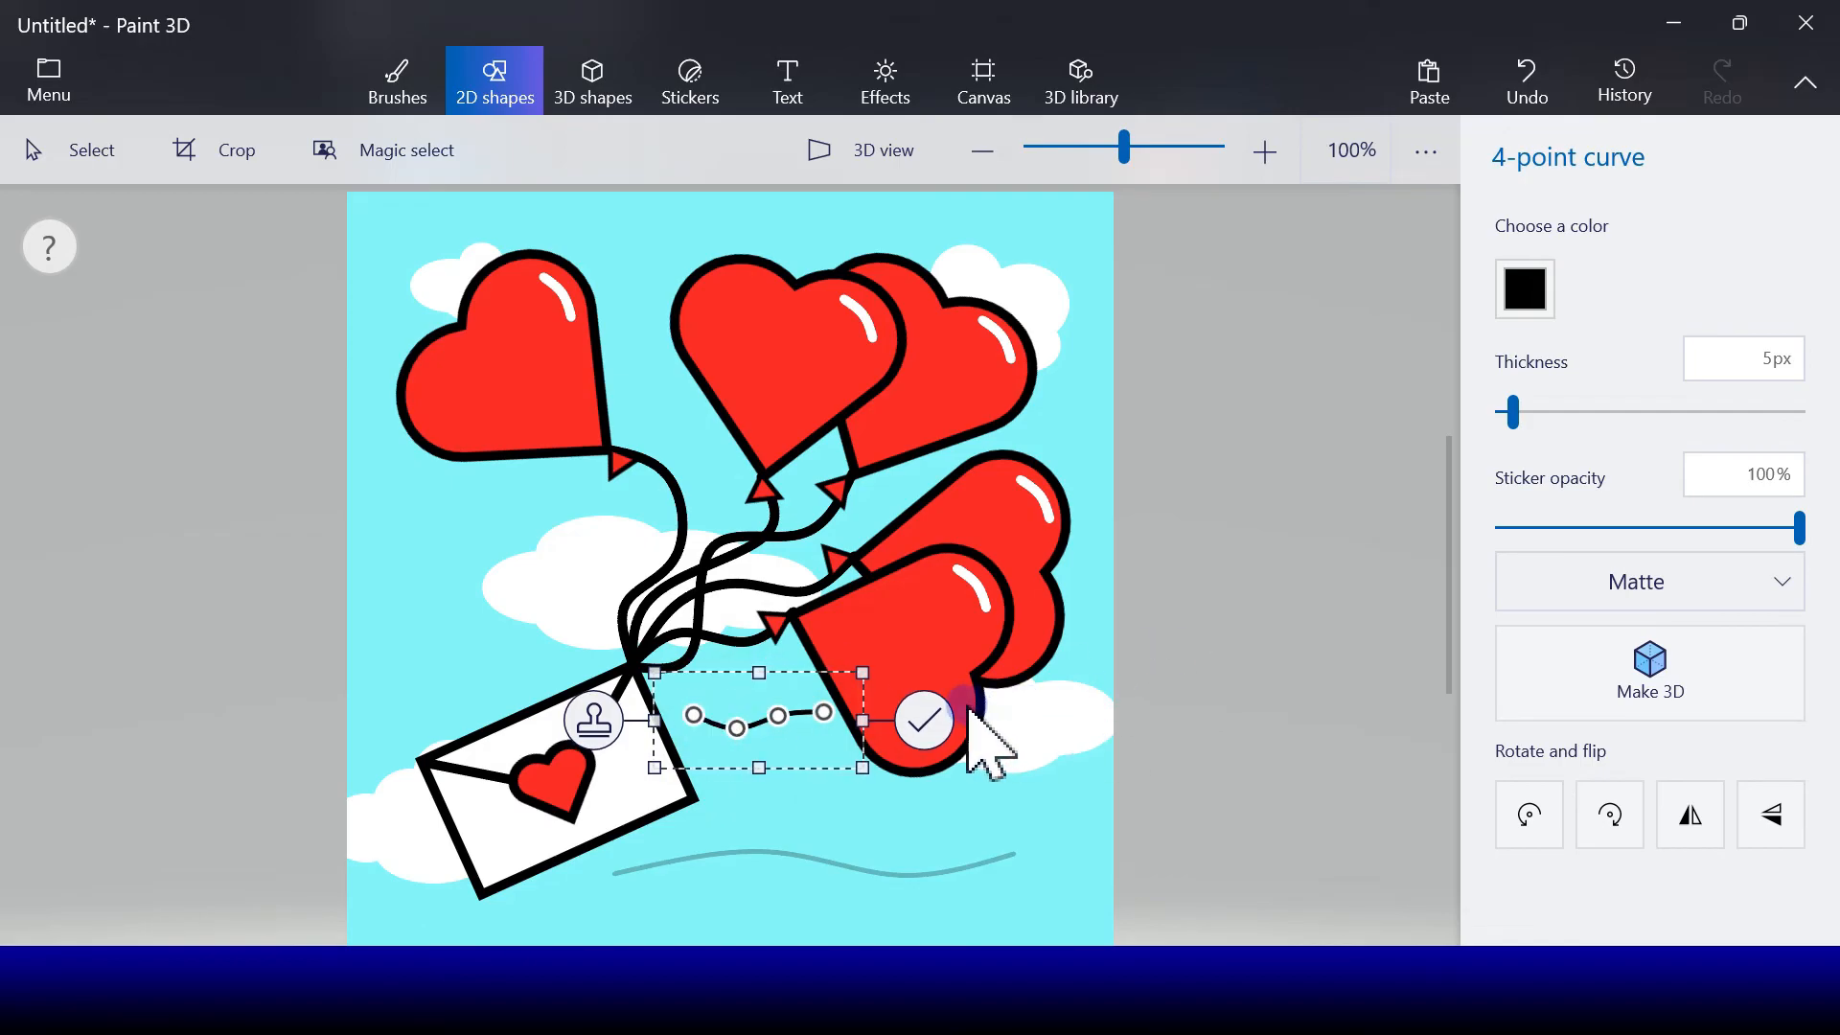
pyautogui.moveTo(828, 717); pyautogui.dragTo(830, 718)
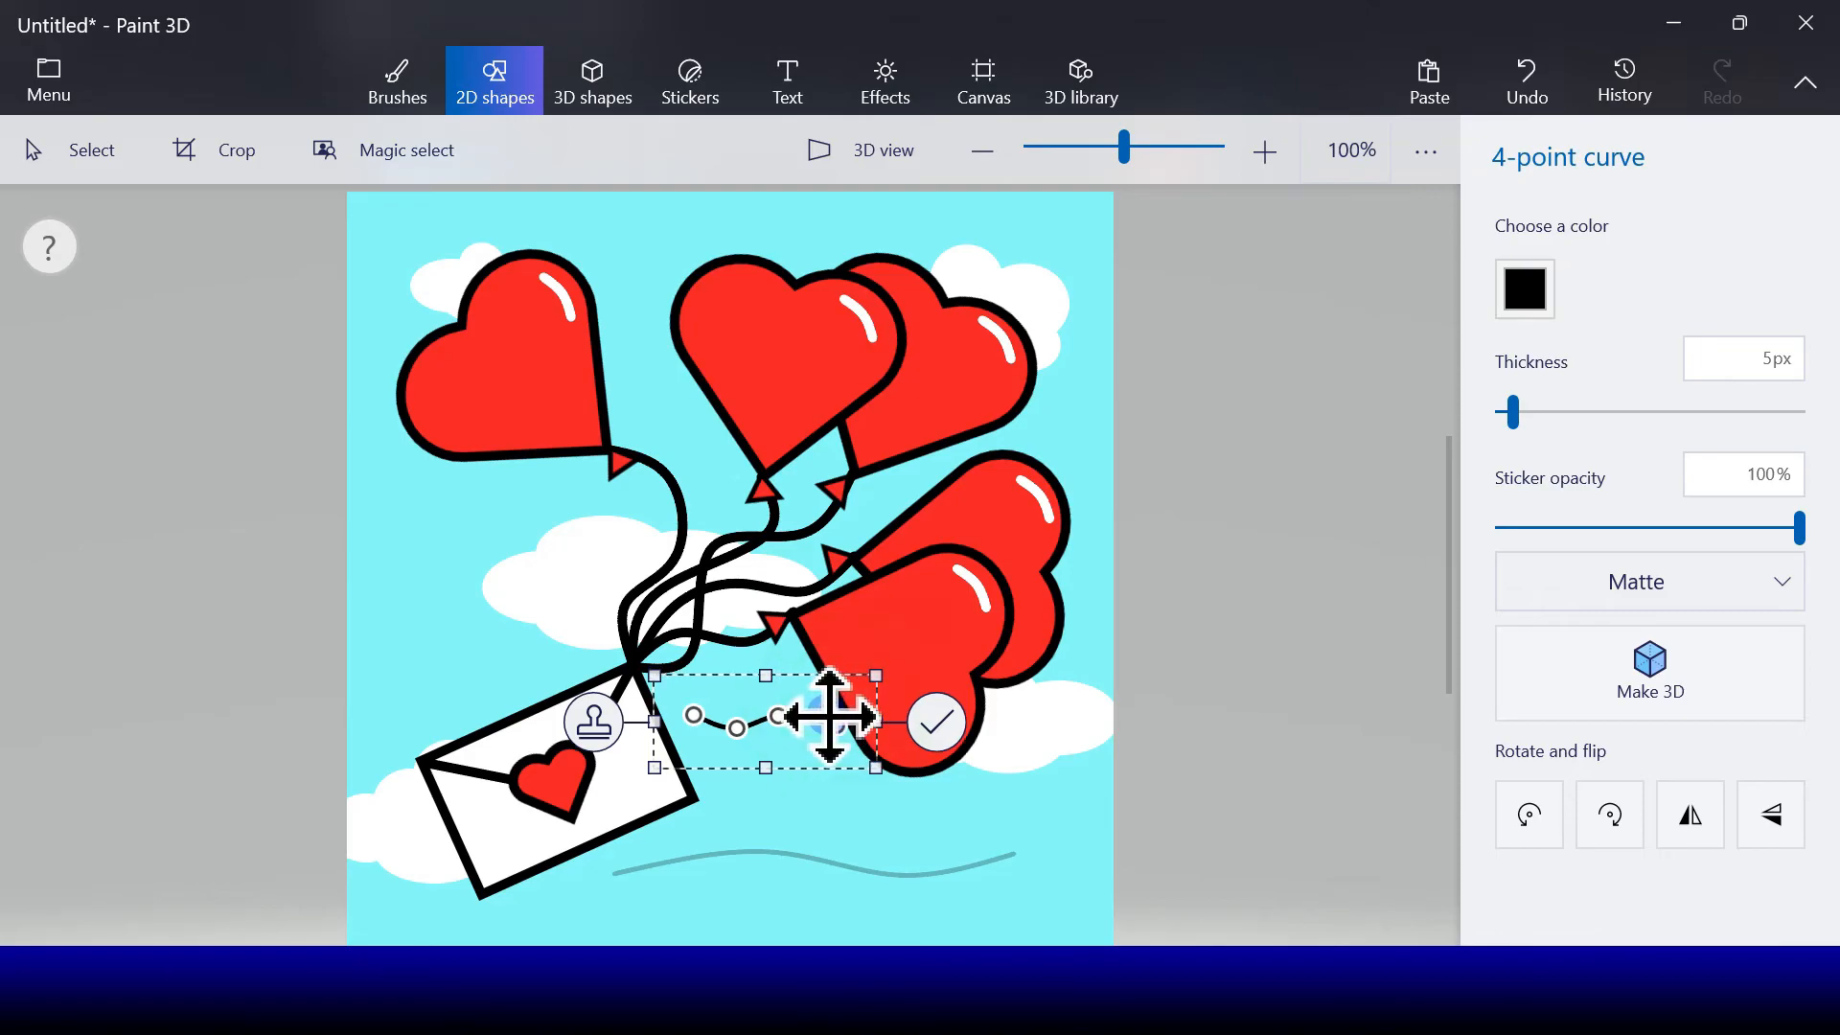
pyautogui.click(1593, 527)
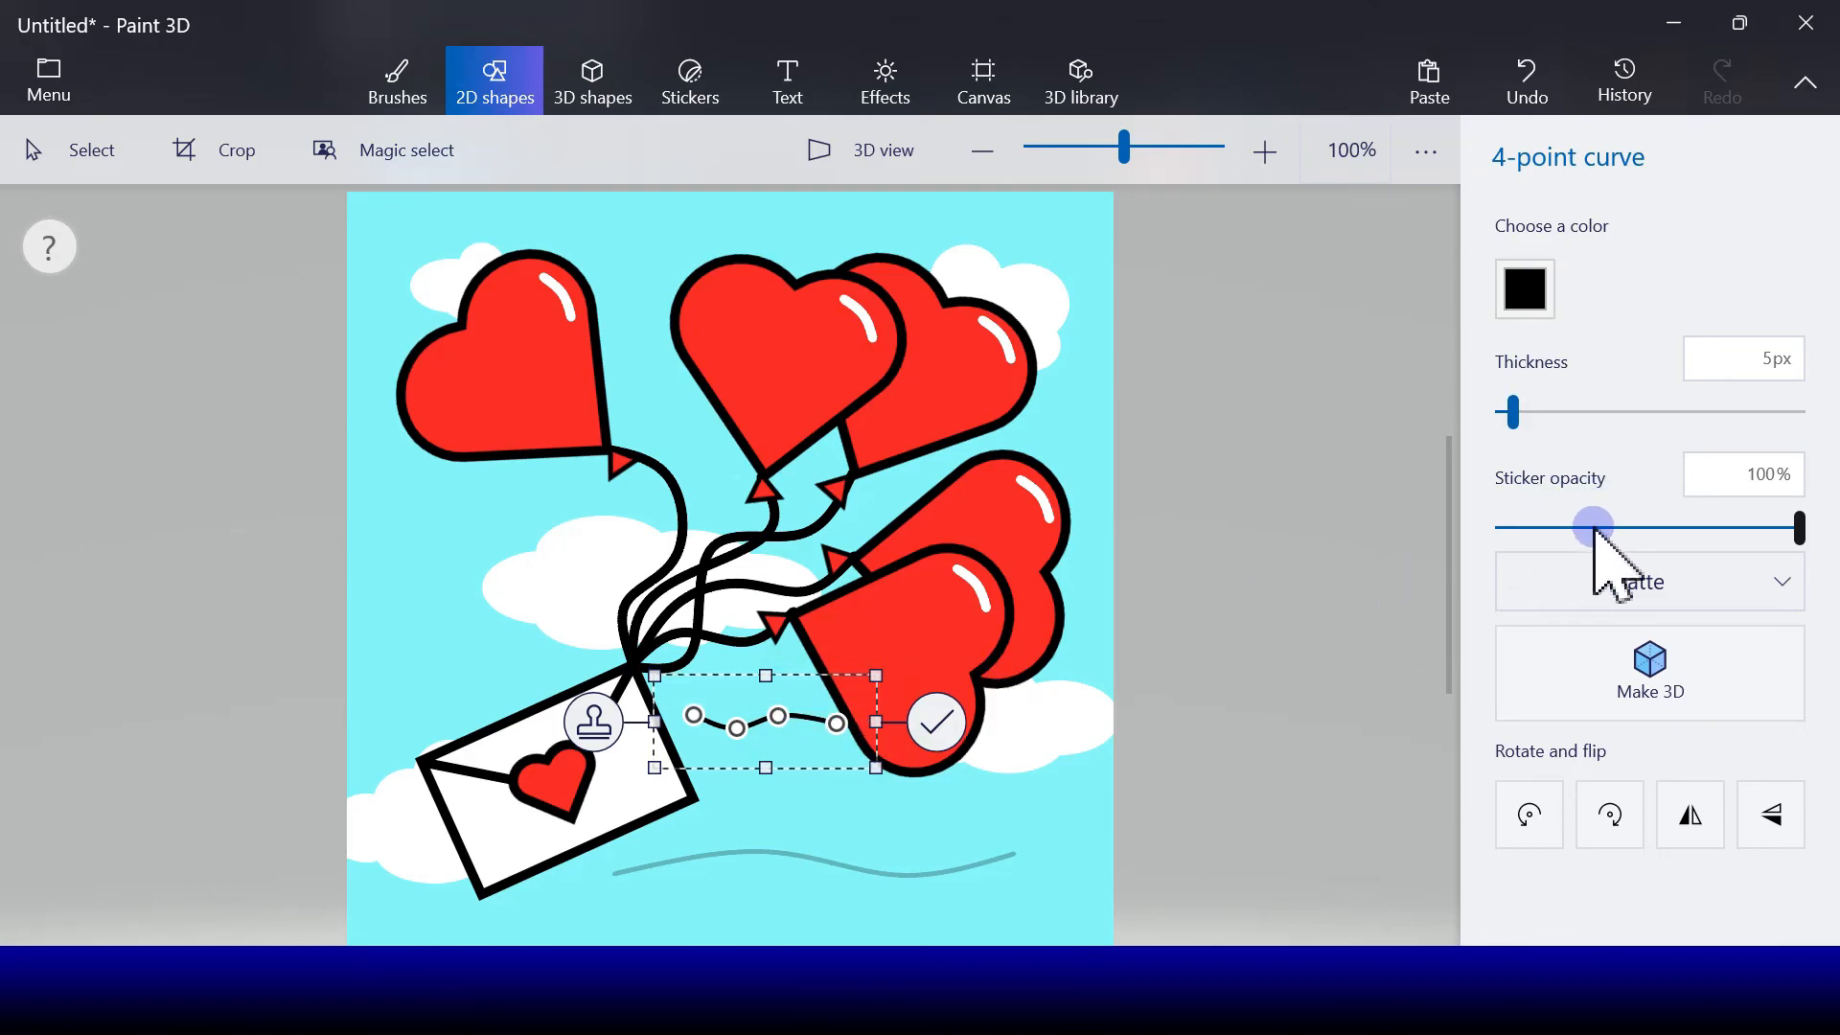
pyautogui.moveTo(1594, 529); pyautogui.dragTo(1575, 528)
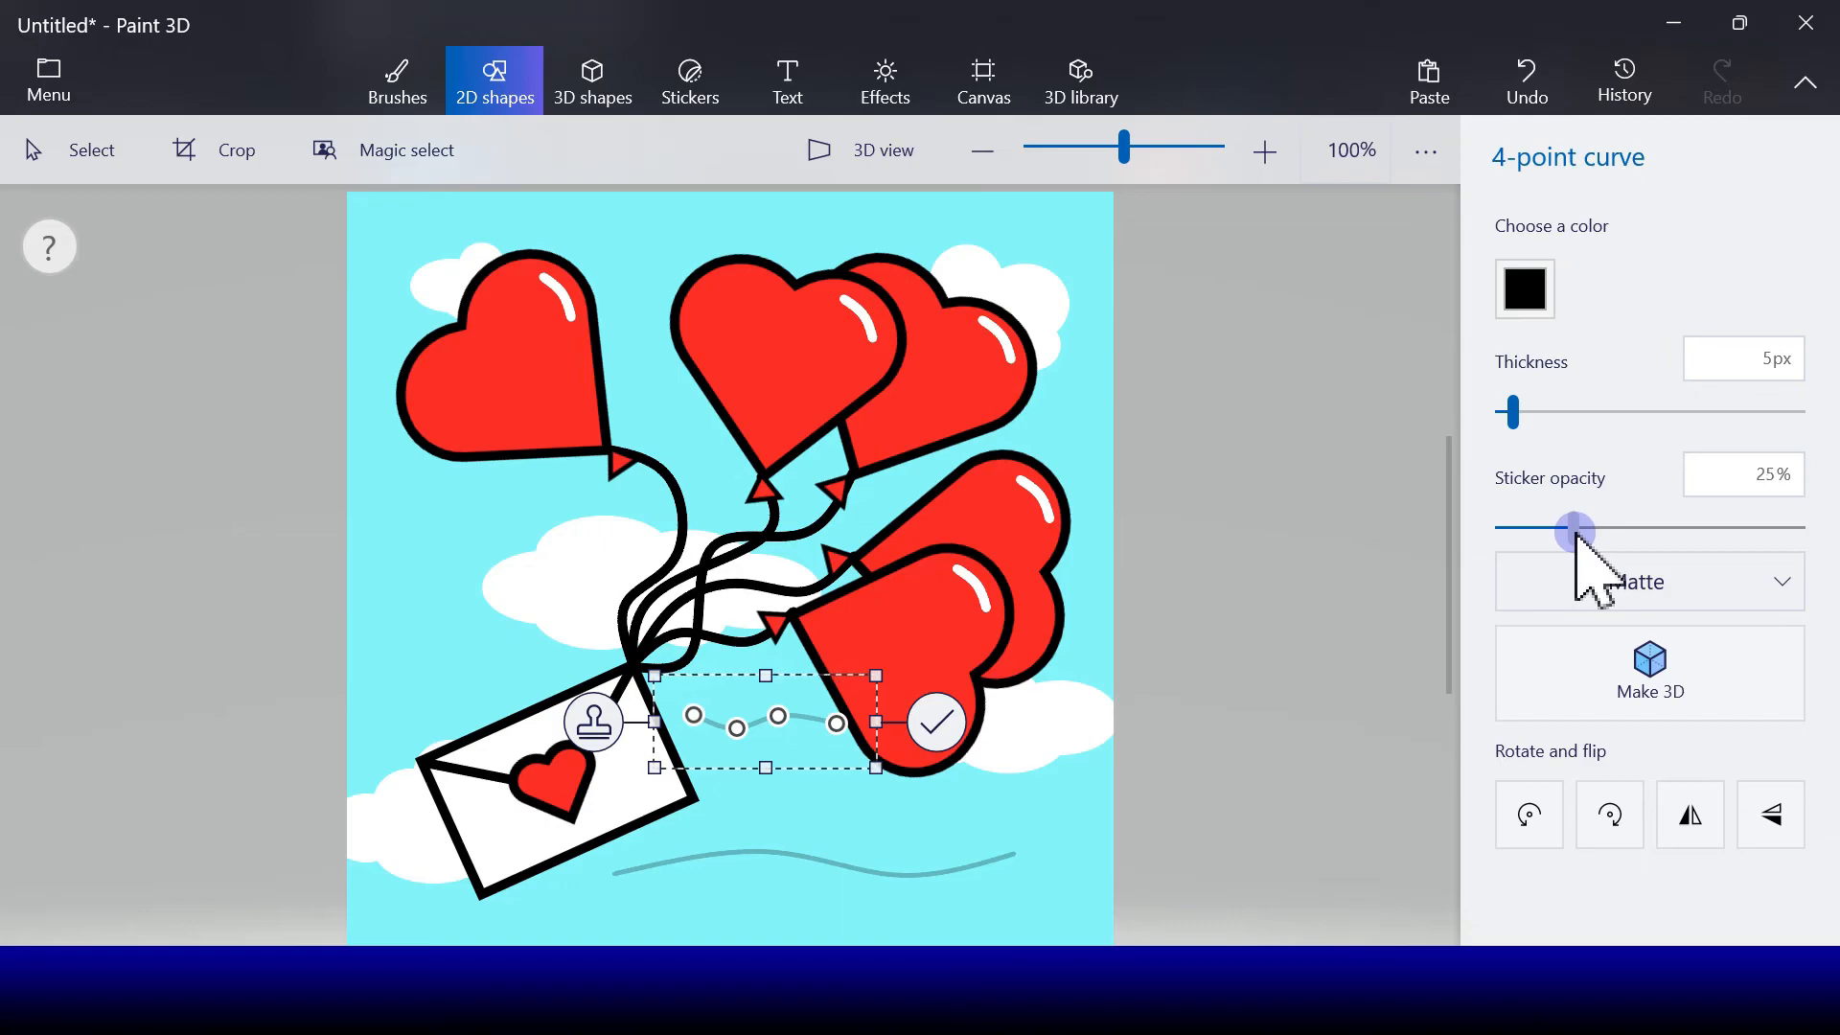
pyautogui.click(949, 730)
# - Draw a long wavy black 4-point curve just below the lowest heart, reaching the canvas's right edge, at 20% opacity and commit it
pyautogui.click(1642, 264)
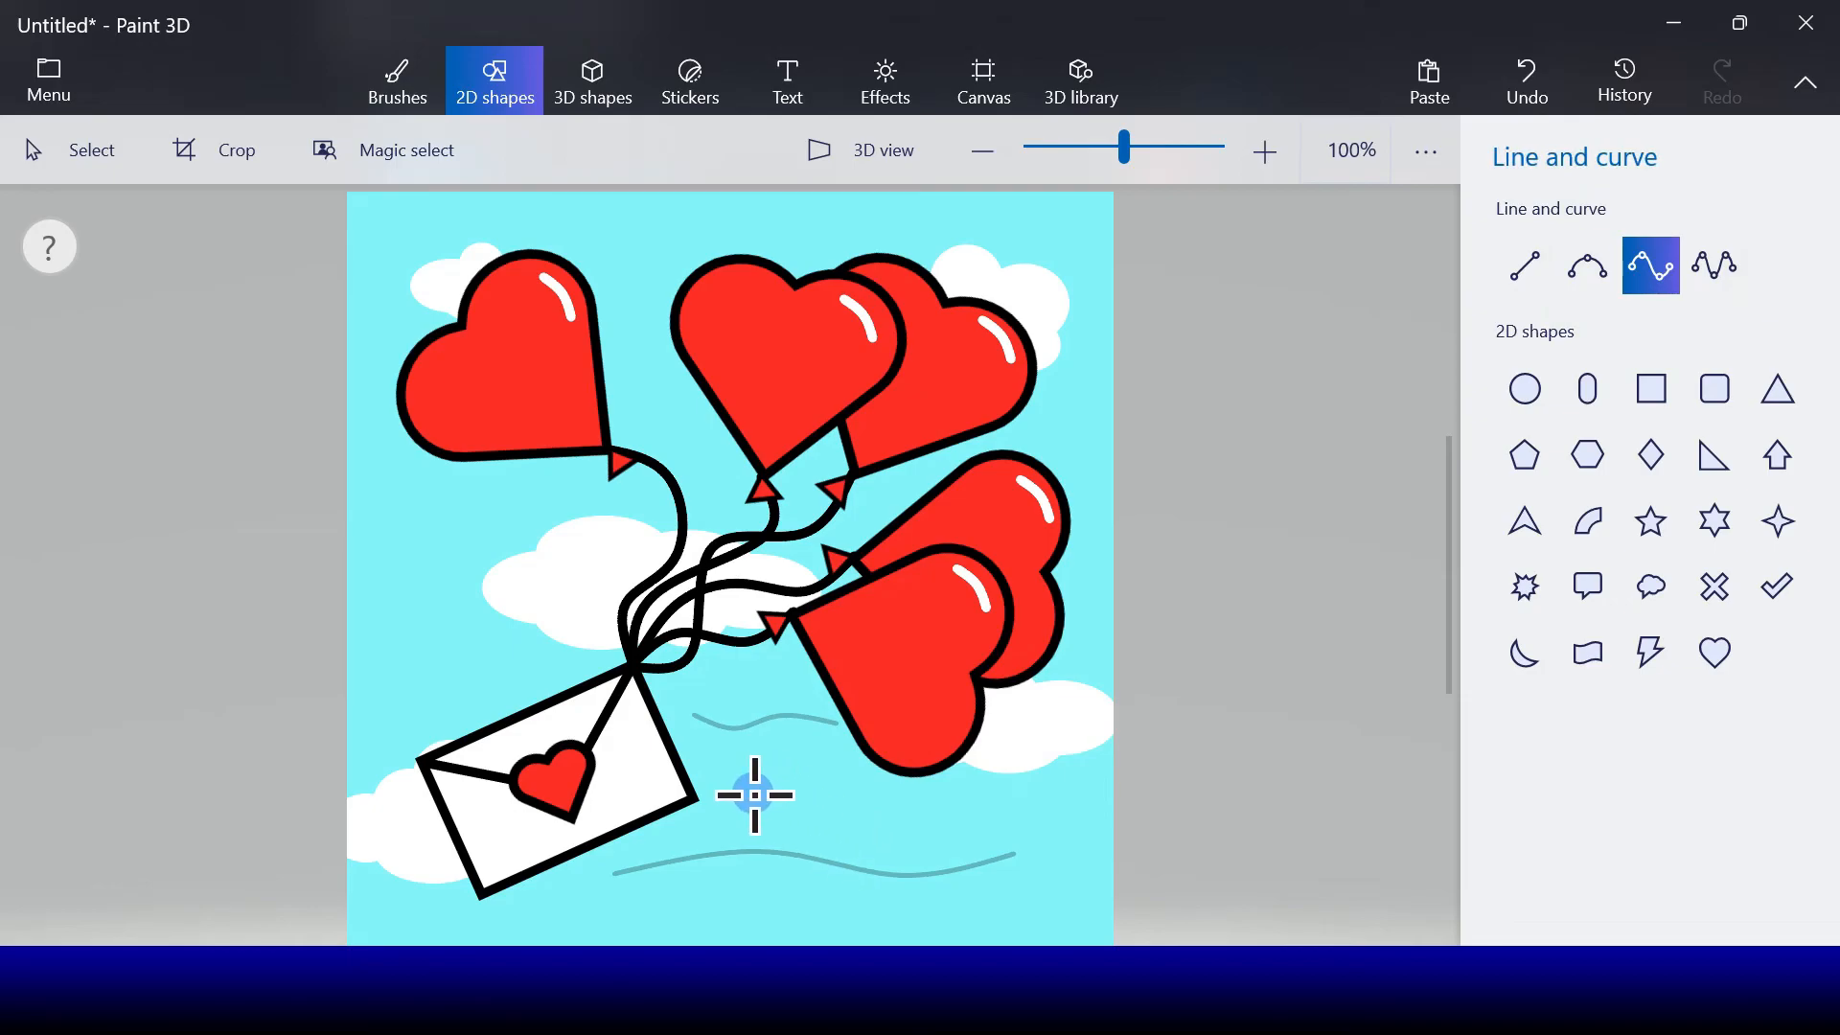
pyautogui.moveTo(743, 795); pyautogui.dragTo(1084, 793)
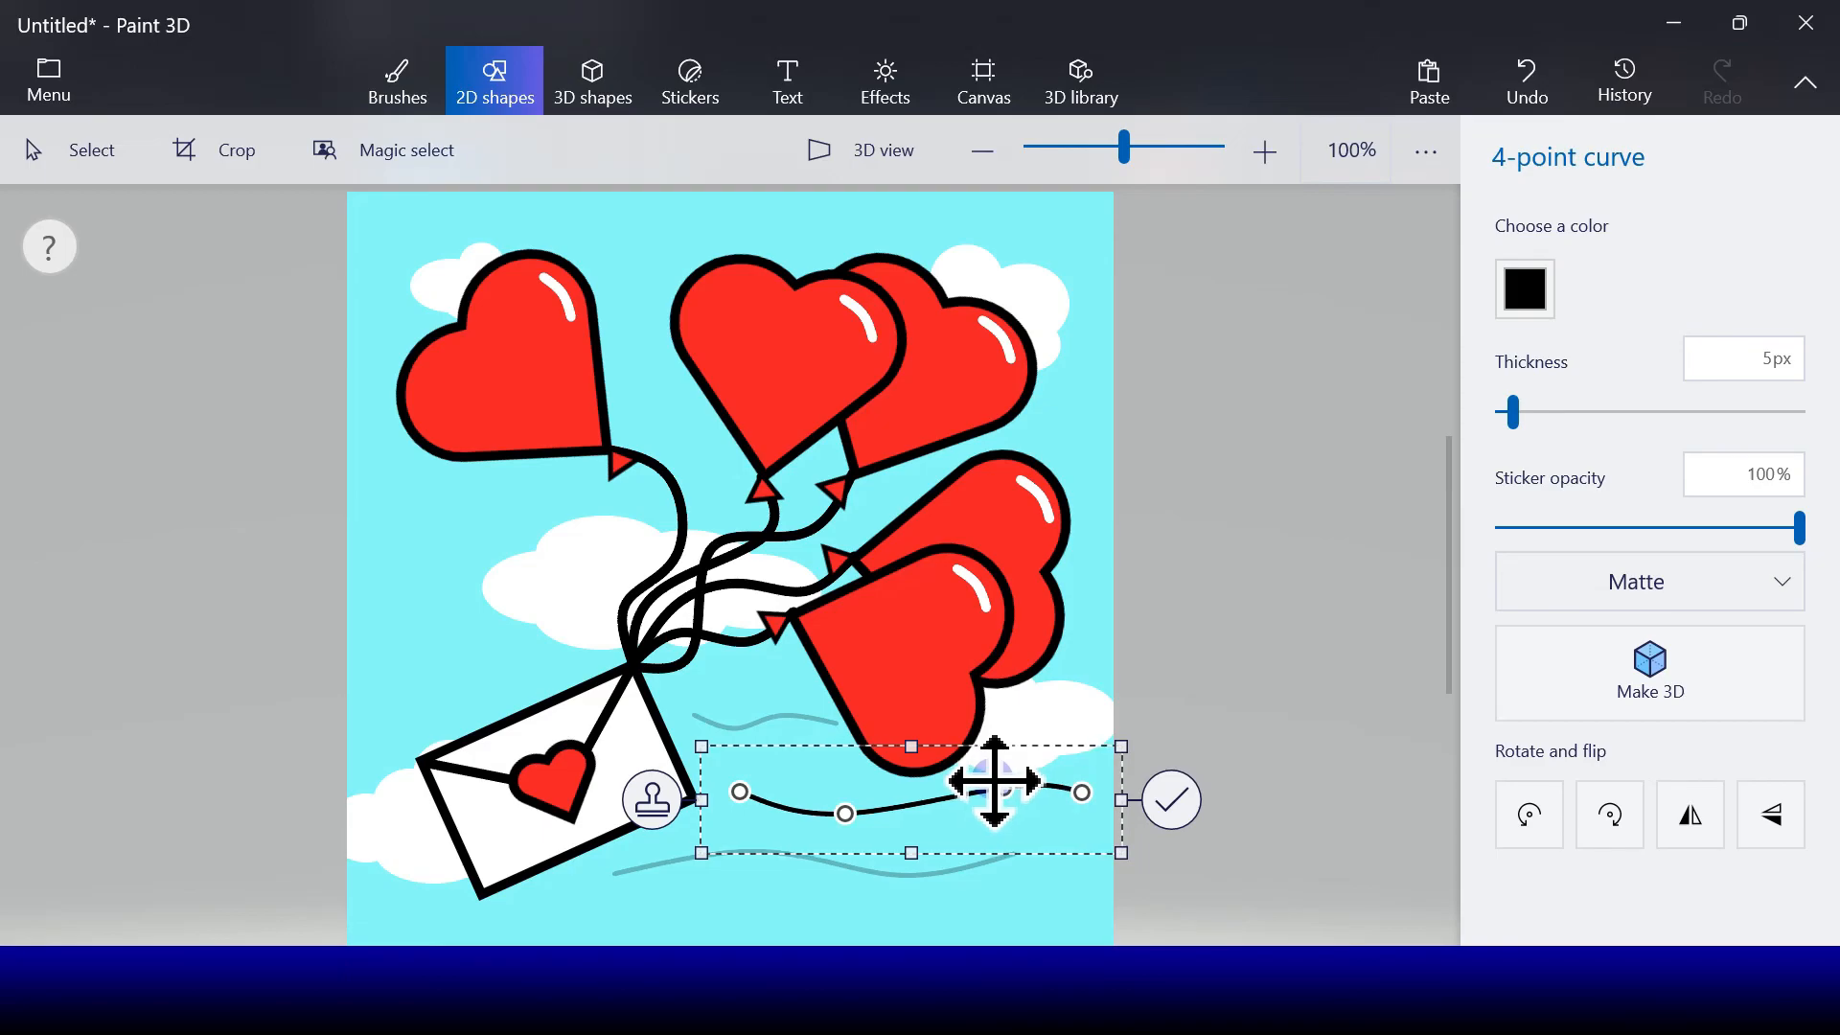
pyautogui.moveTo(824, 796); pyautogui.dragTo(848, 796)
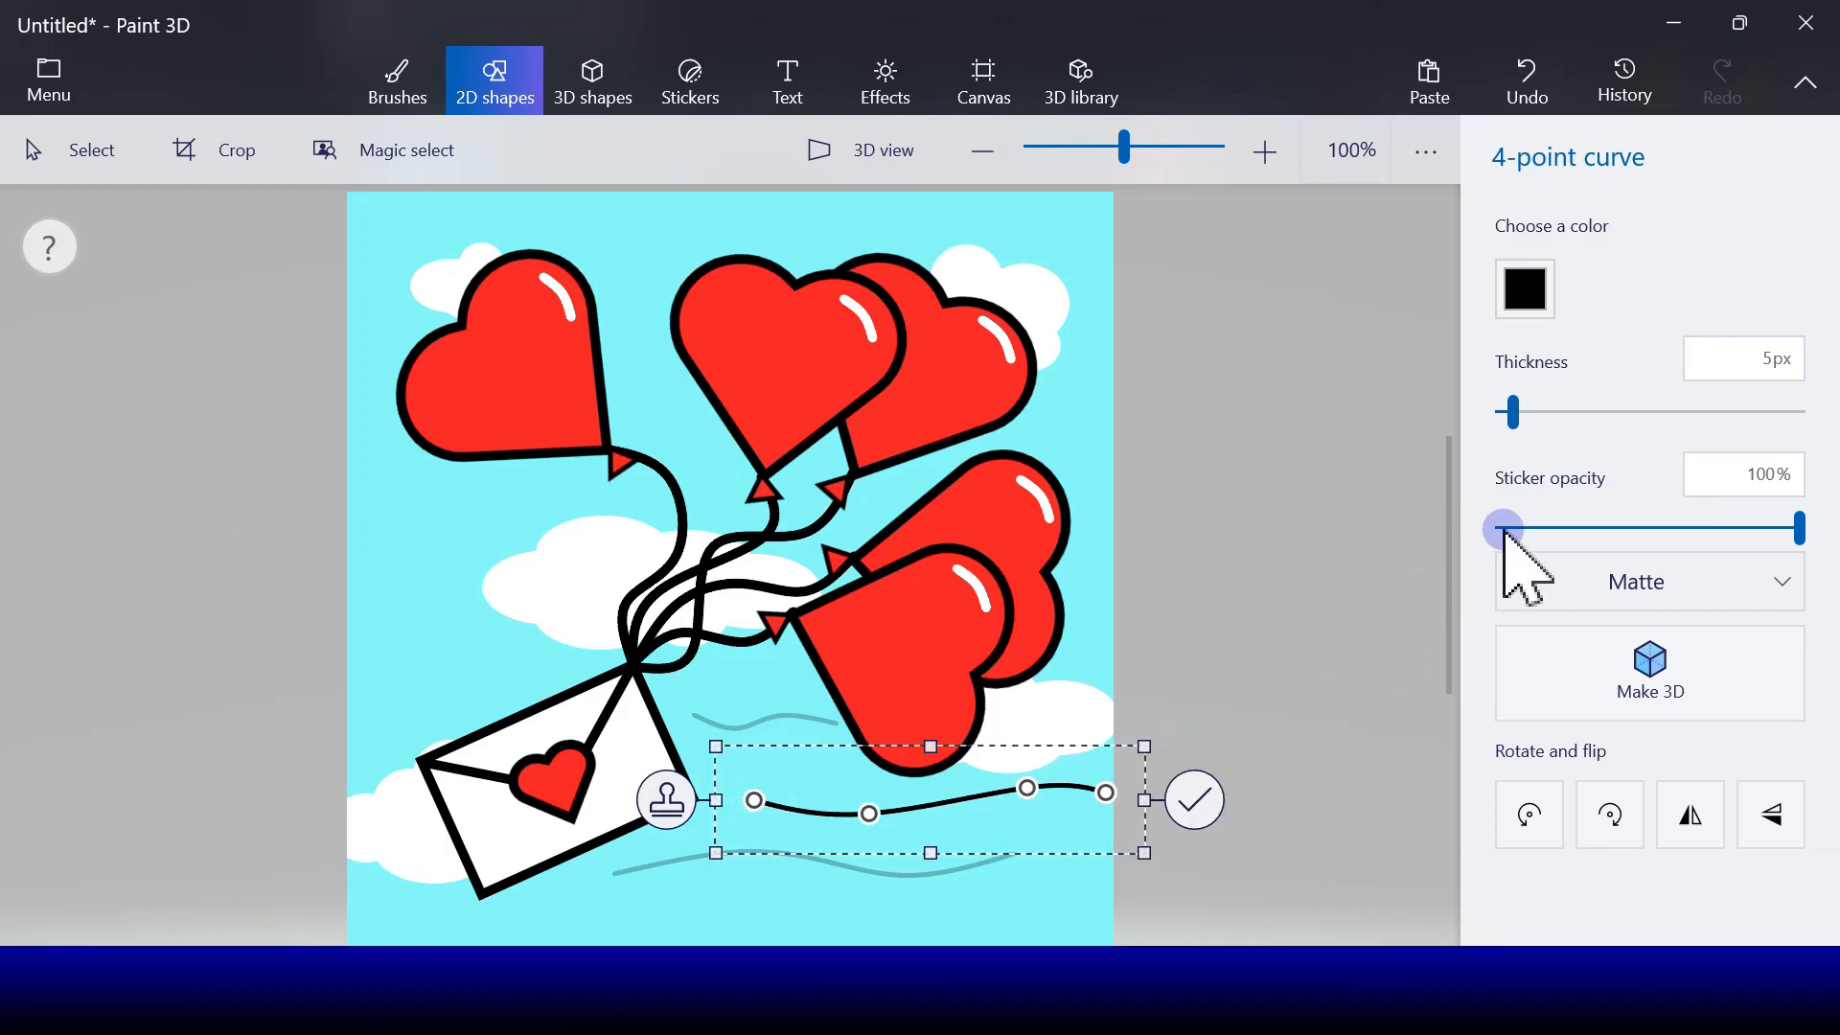
pyautogui.click(1544, 526)
pyautogui.moveTo(1544, 527); pyautogui.dragTo(1560, 525)
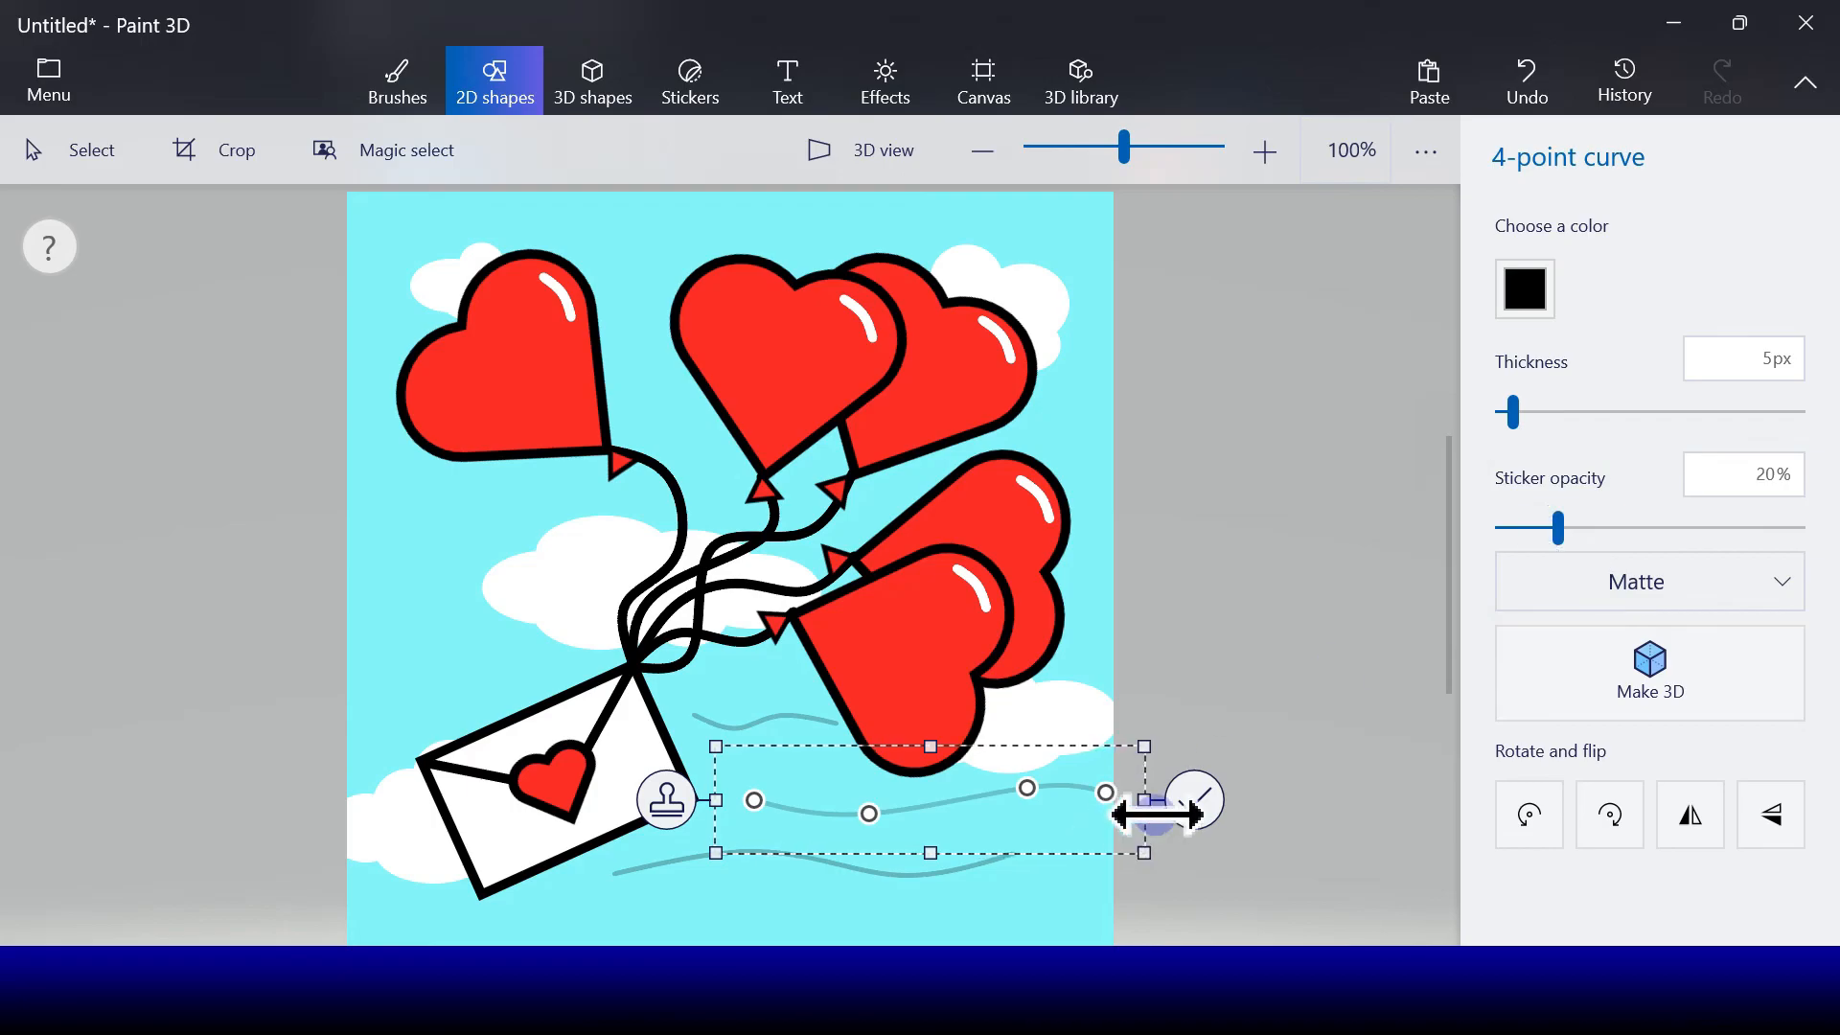
pyautogui.click(1198, 803)
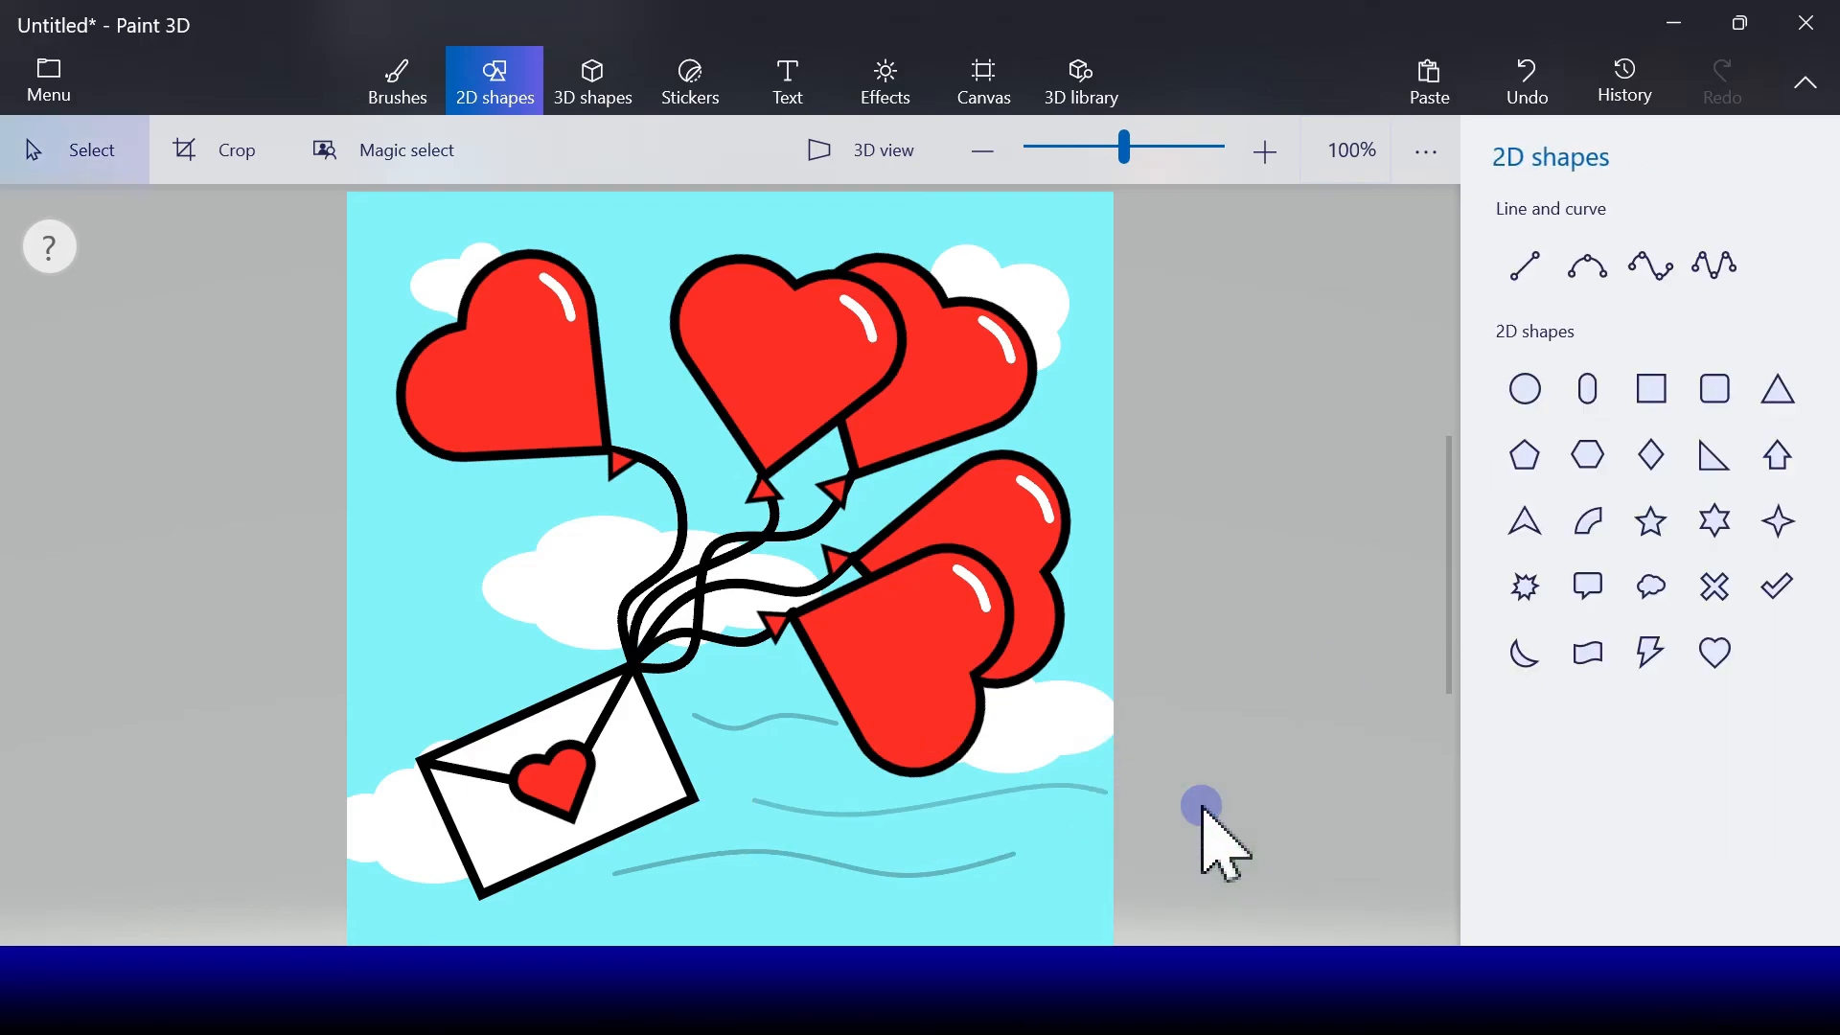
# - Draw a short, slightly arched black 3-point curve on the lower-right cloud, set its opacity to 26%, and commit it
pyautogui.click(1606, 271)
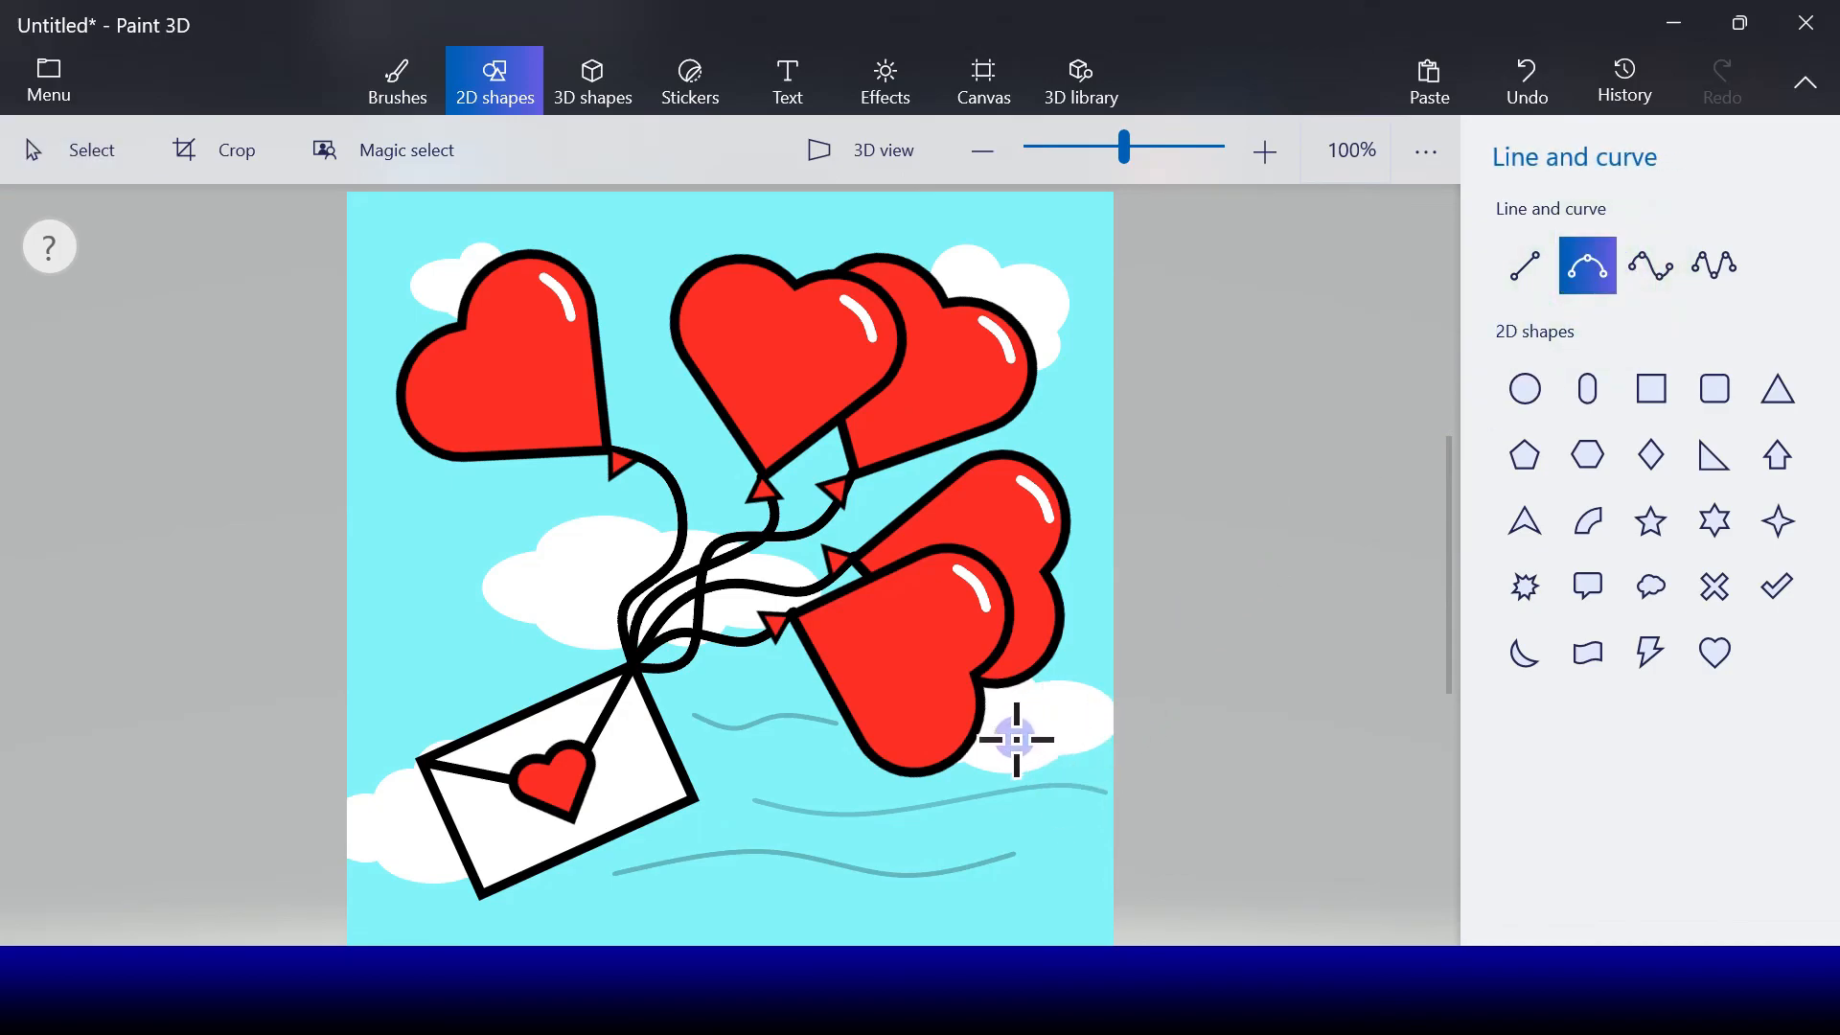
pyautogui.moveTo(1074, 733)
pyautogui.mouseDown()
pyautogui.moveTo(1096, 731)
pyautogui.moveTo(1043, 718)
pyautogui.mouseUp()
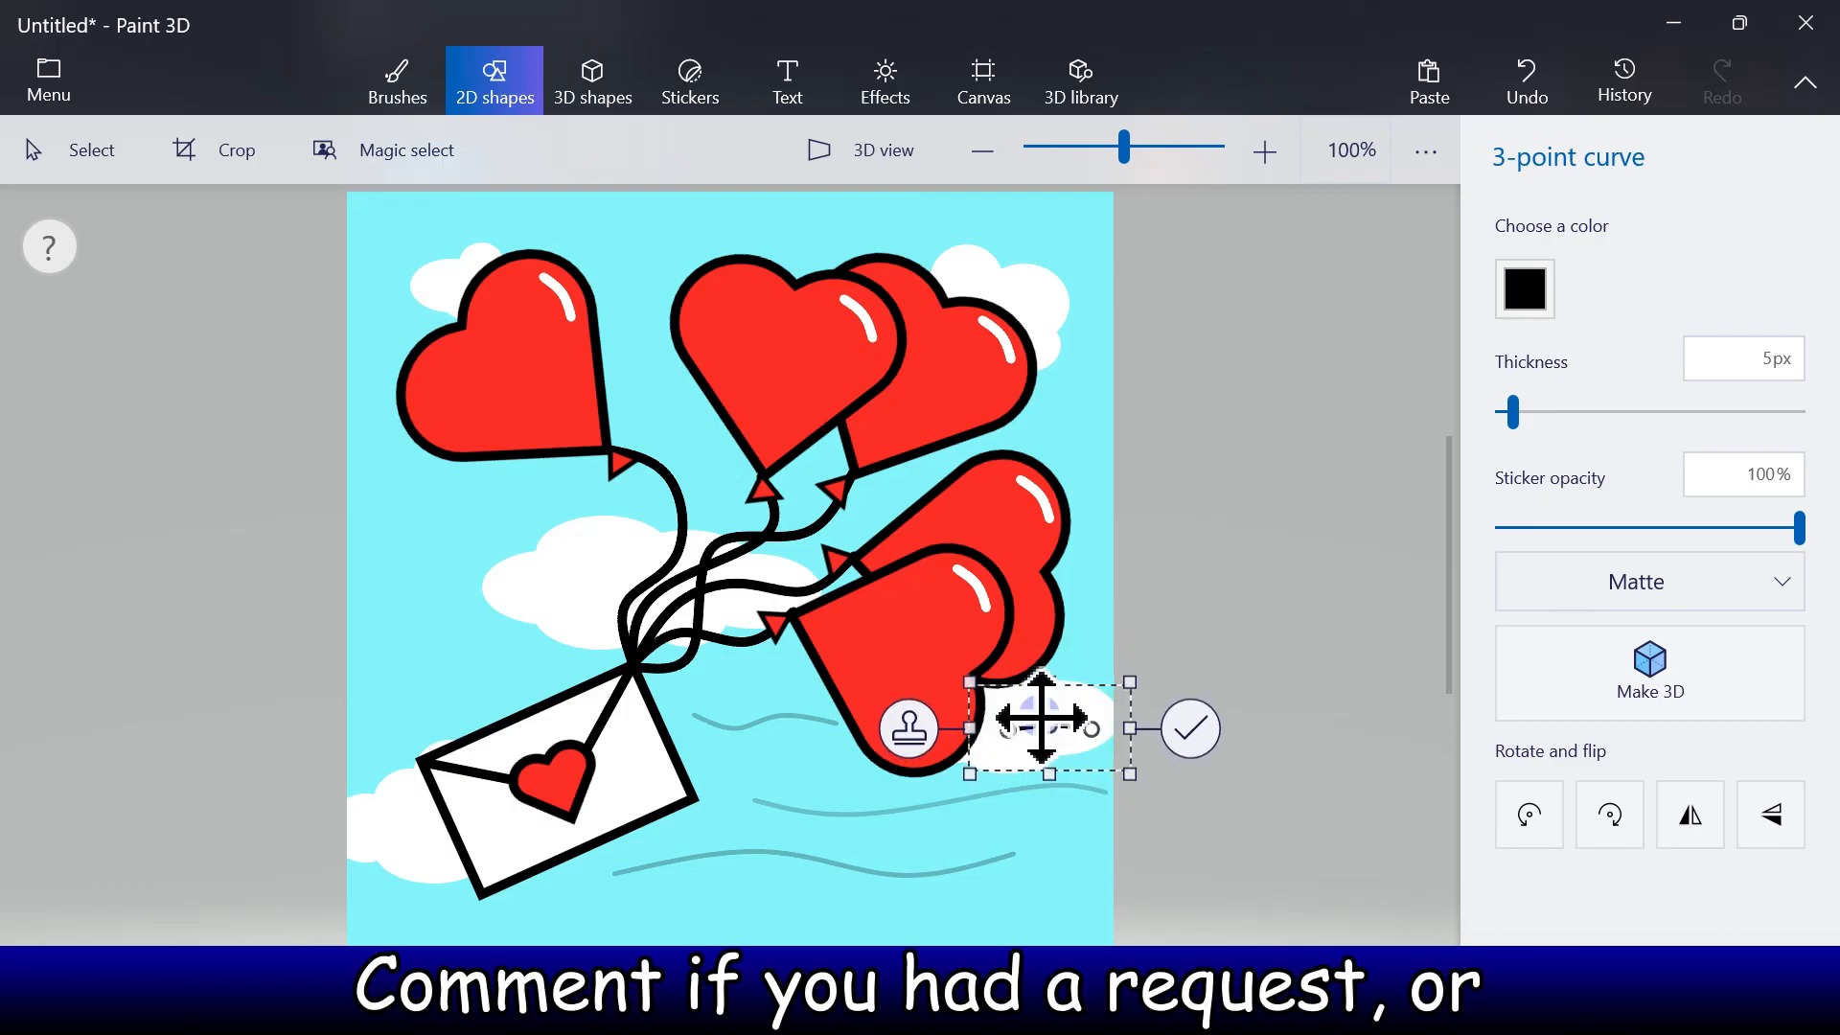
pyautogui.moveTo(1562, 520); pyautogui.dragTo(1578, 526)
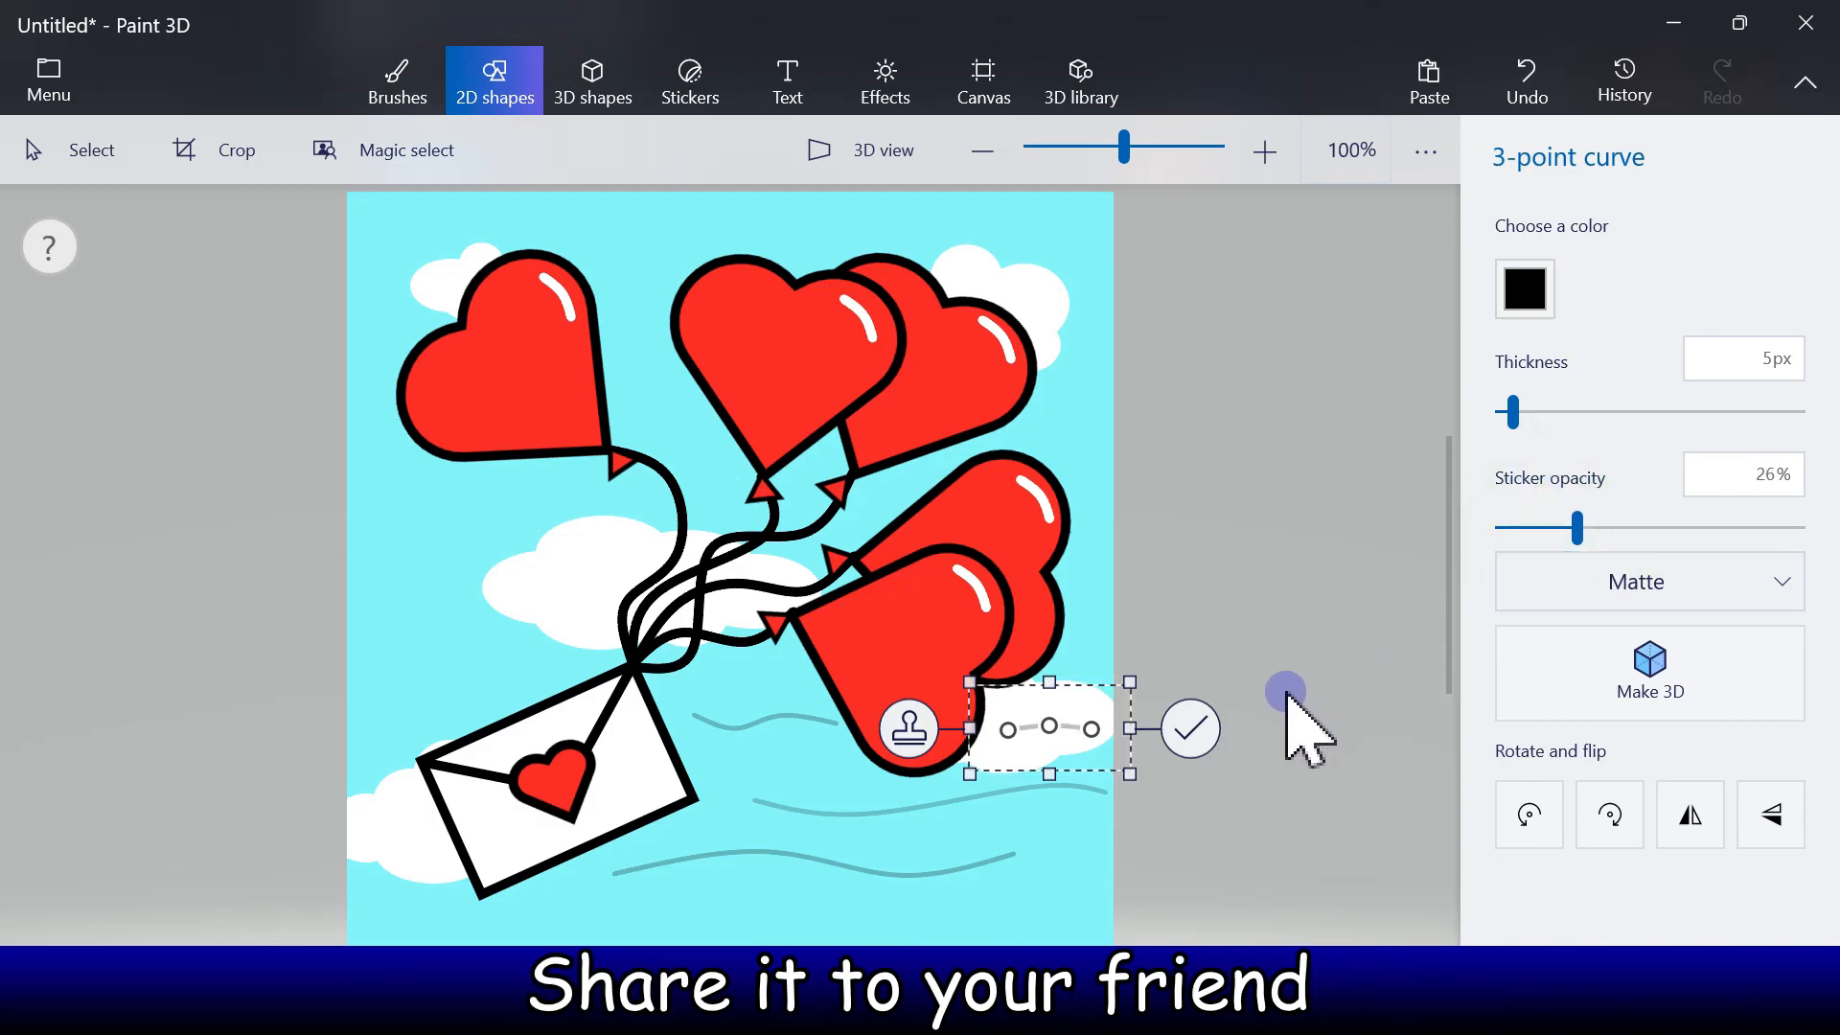
pyautogui.click(1211, 724)
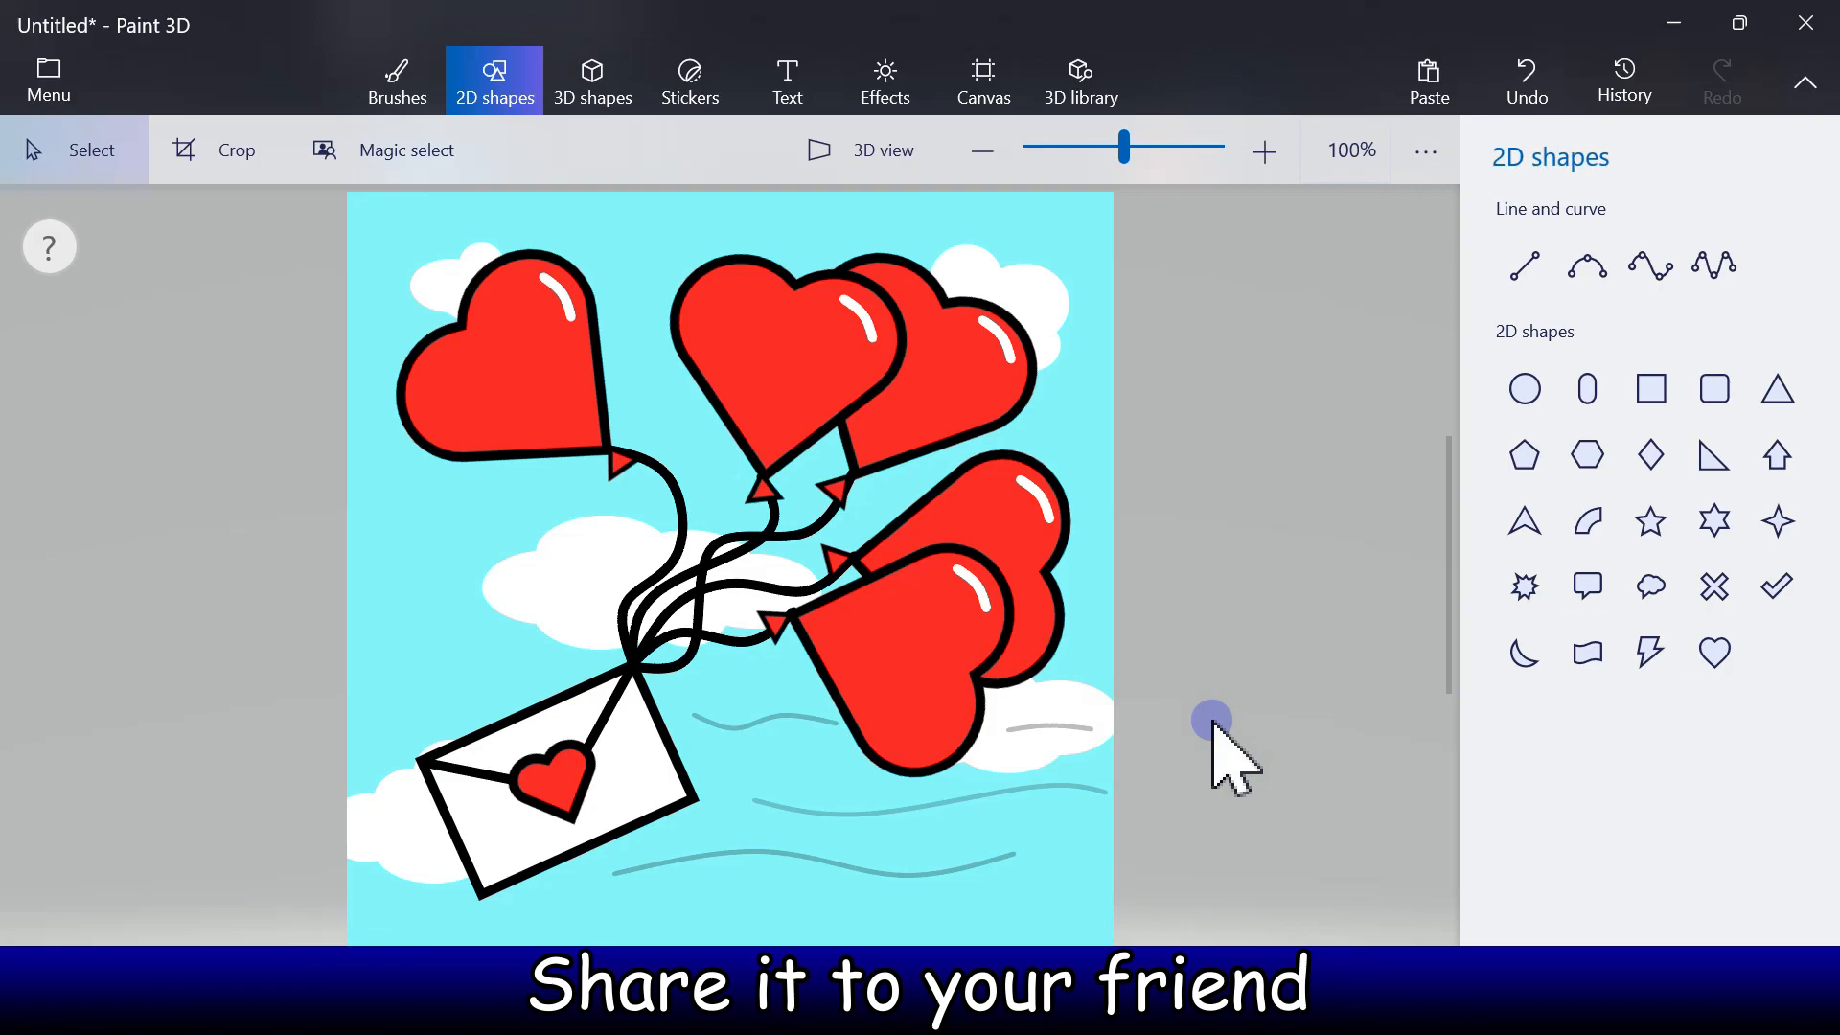